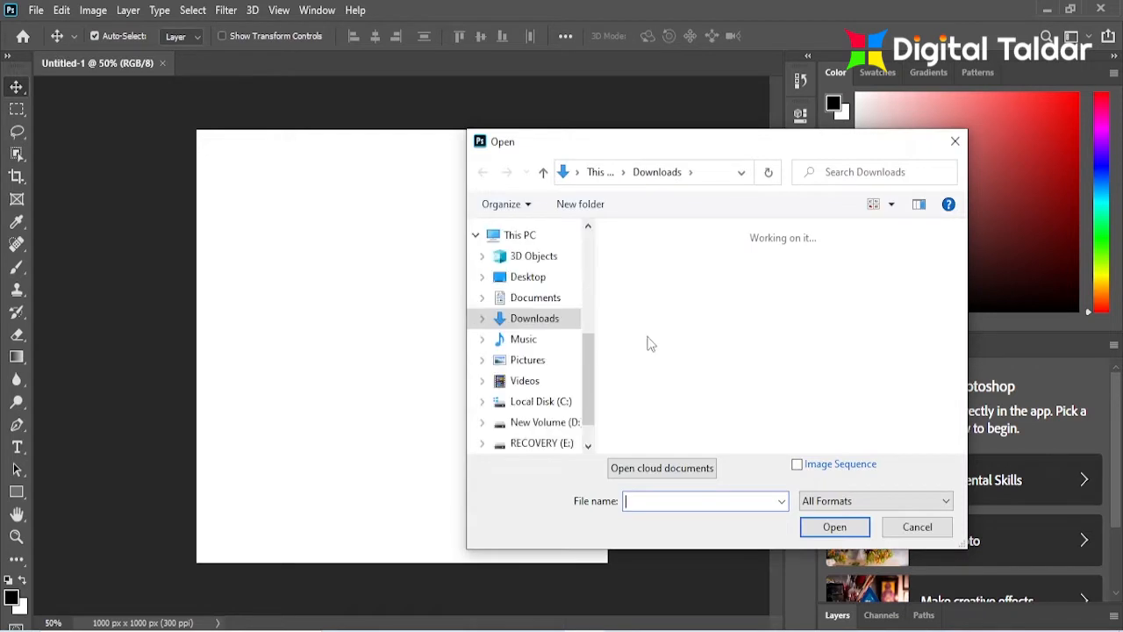
Step: Open the burger image pngegg (51), copy the burger into the Untitled-1 canvas, and dock the image window again
{"action": "left_click", "coordinate": [639, 362]}
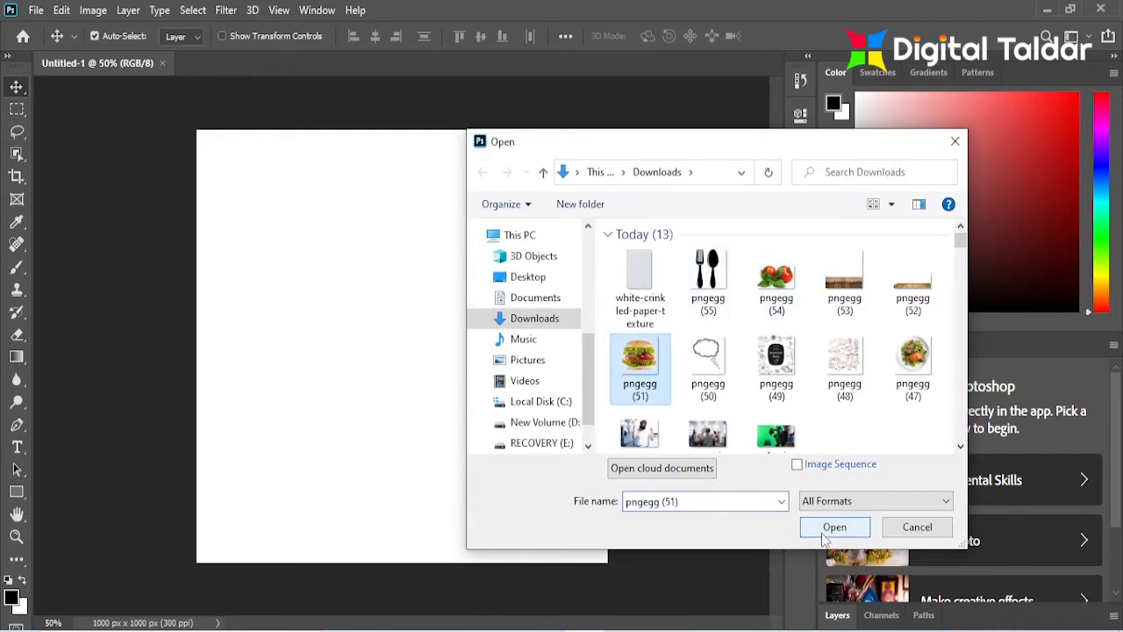
{"action": "left_click", "coordinate": [828, 530]}
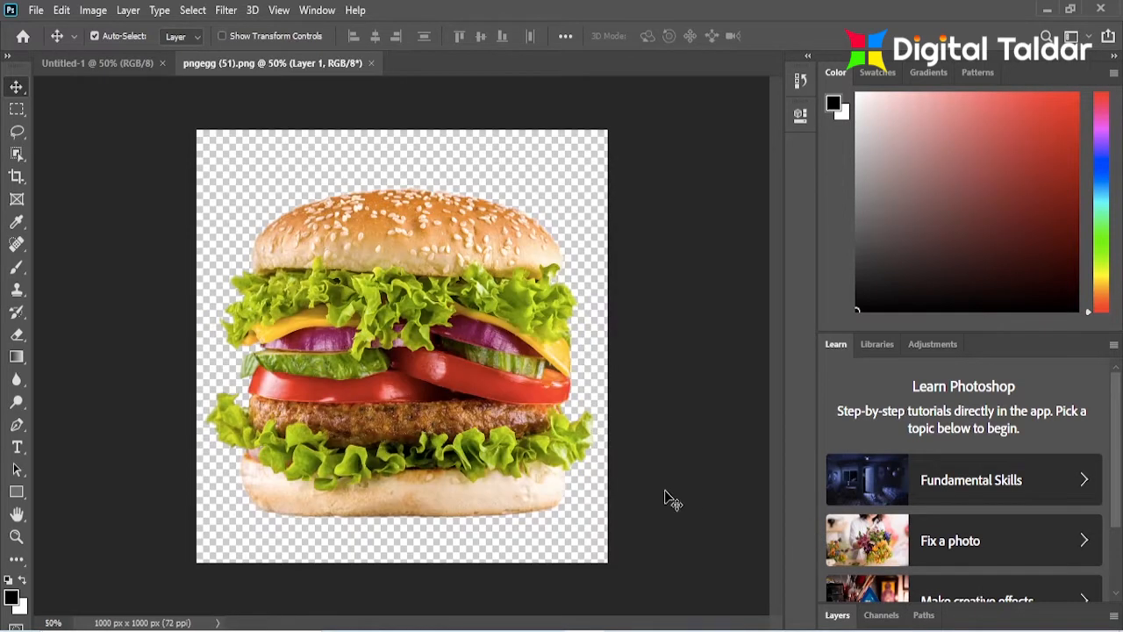
{"action": "left_click_drag", "start_coordinate": [253, 69], "coordinate": [597, 183]}
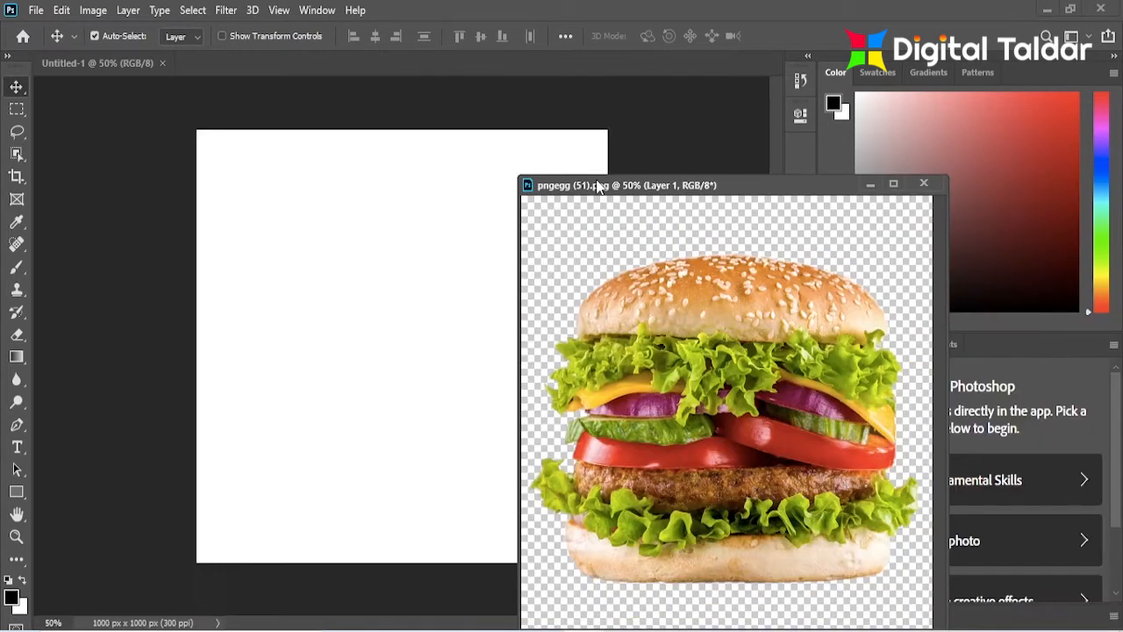
{"action": "left_click_drag", "start_coordinate": [374, 373], "coordinate": [384, 376]}
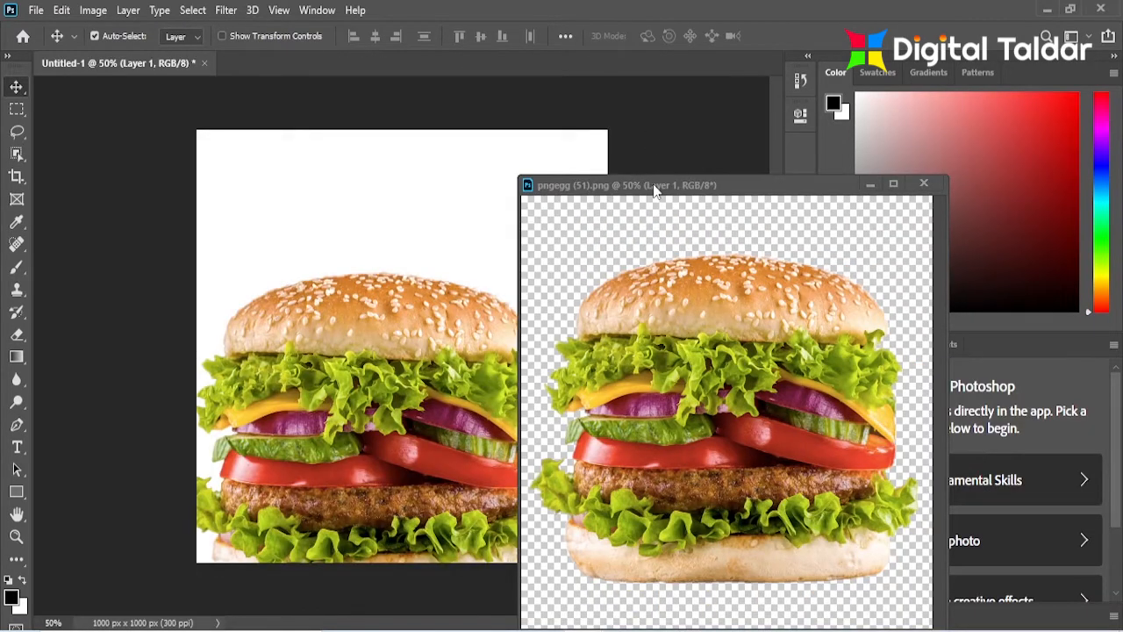
{"action": "left_click_drag", "start_coordinate": [653, 191], "coordinate": [188, 67]}
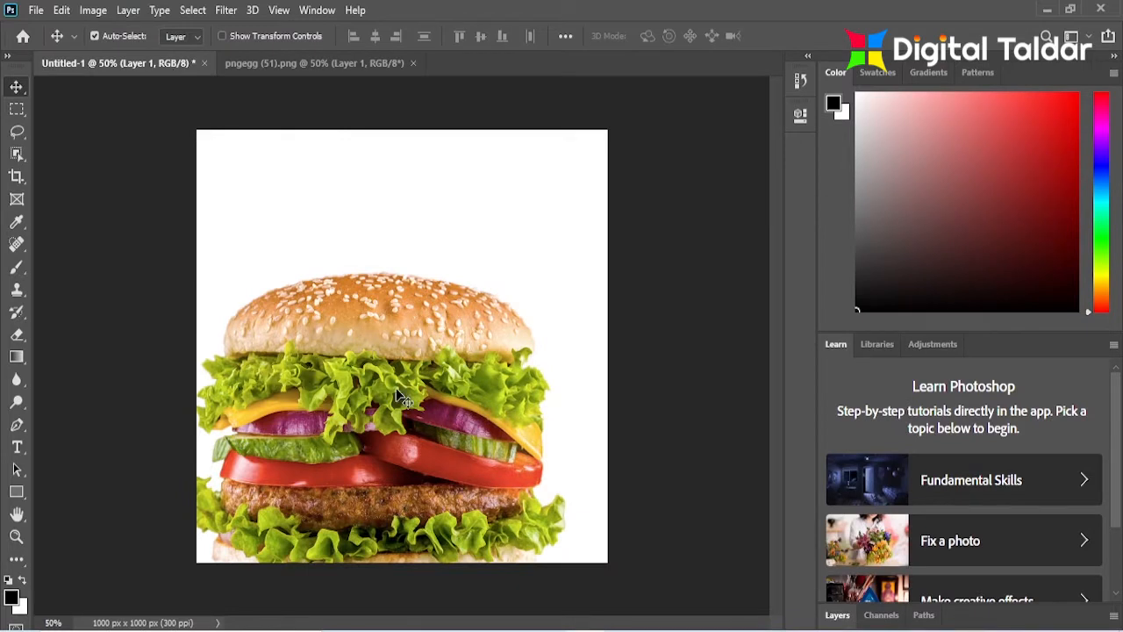
Step: Scale the burger to about 52% and place it horizontally centred in the lower half of the canvas
{"action": "key", "text": "ctrl+t"}
{"action": "left_click_drag", "start_coordinate": [409, 446], "coordinate": [445, 387]}
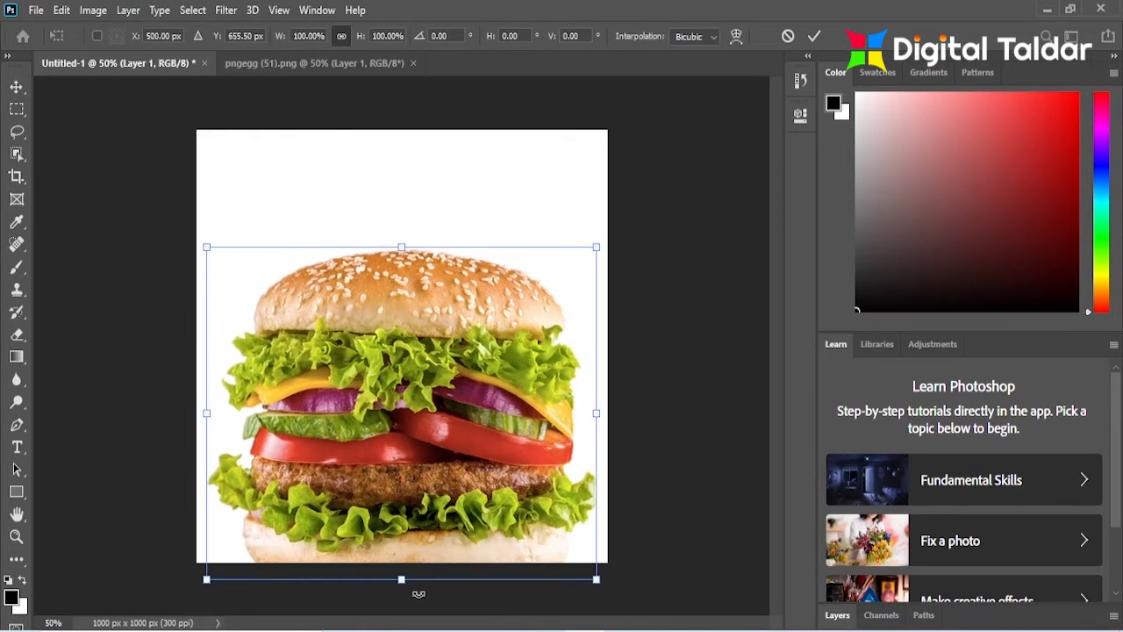
{"action": "left_click_drag", "start_coordinate": [399, 582], "coordinate": [403, 419]}
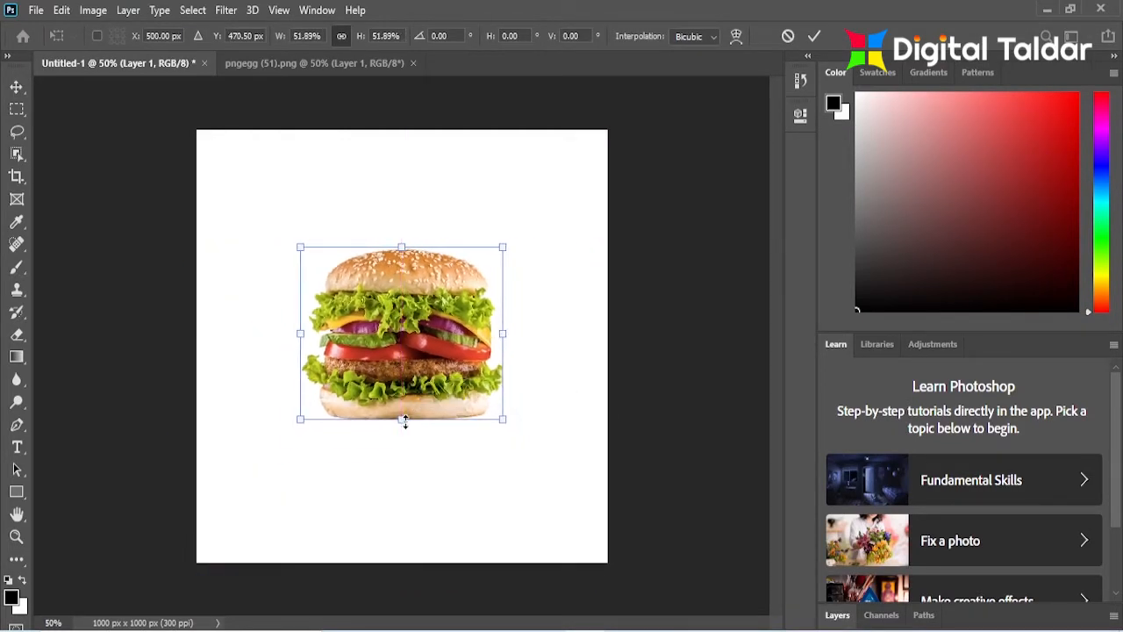
{"action": "left_click_drag", "start_coordinate": [412, 321], "coordinate": [412, 411]}
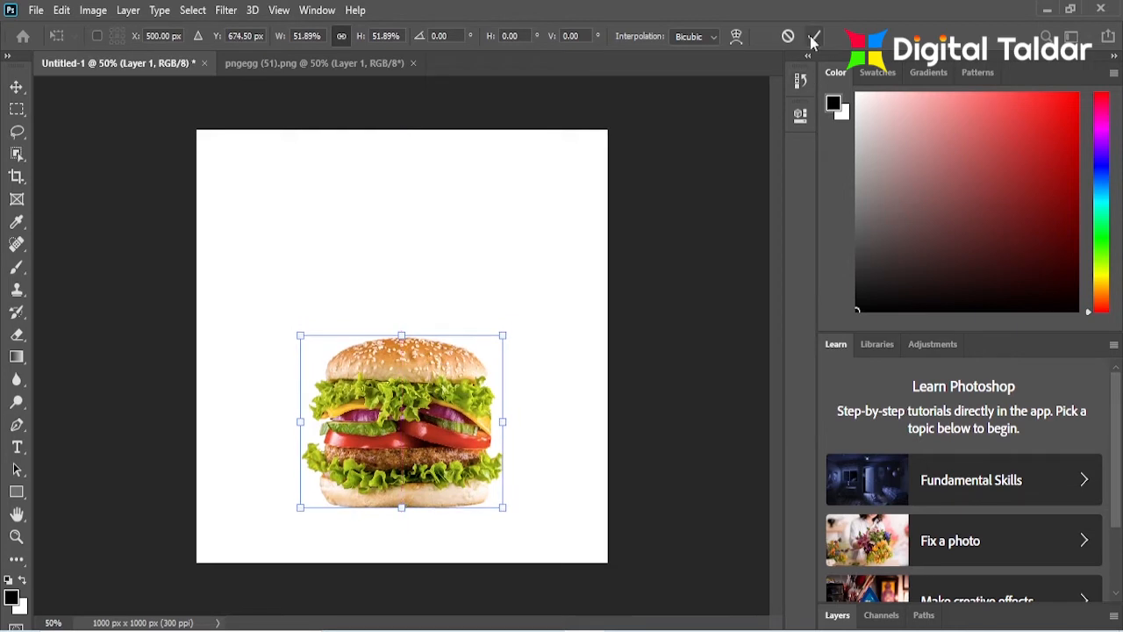
{"action": "left_click", "coordinate": [814, 36]}
Step: Add a yellow (#fde800) Solid Color fill layer directly above the Background layer
{"action": "left_click", "coordinate": [837, 615]}
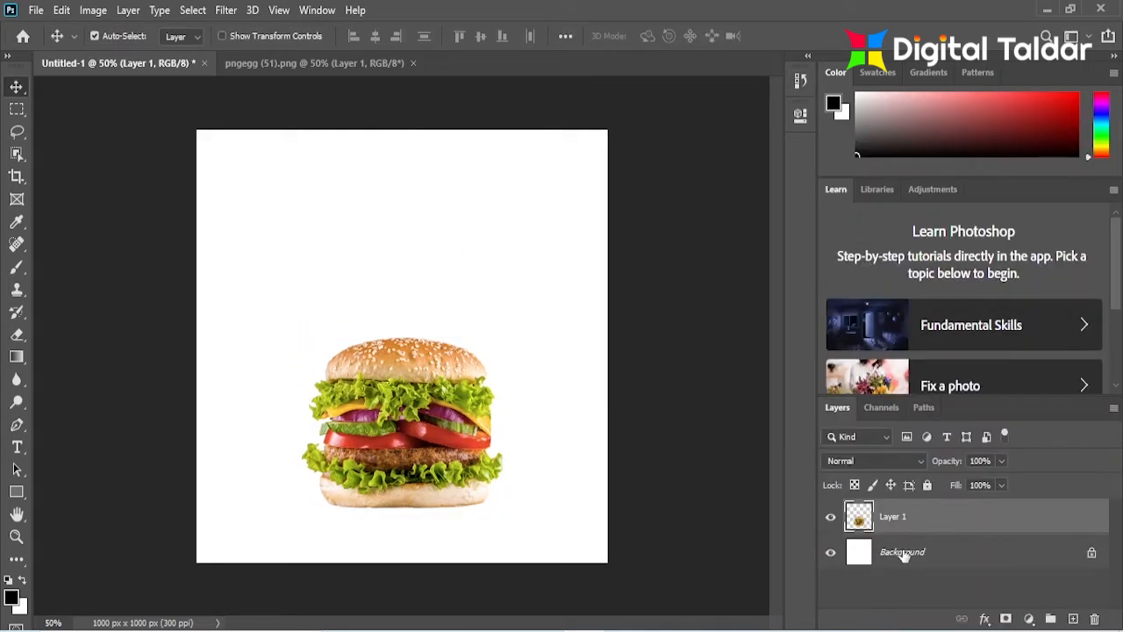
{"action": "left_click", "coordinate": [903, 555]}
{"action": "left_click", "coordinate": [1028, 618]}
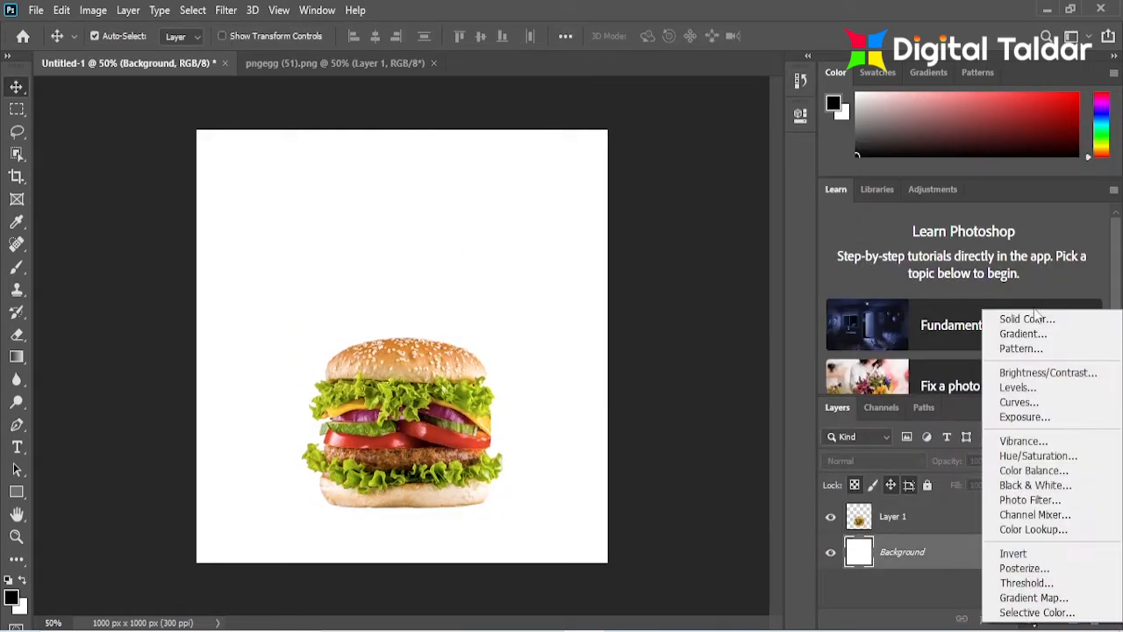
{"action": "left_click", "coordinate": [1035, 319]}
{"action": "left_click", "coordinate": [577, 300]}
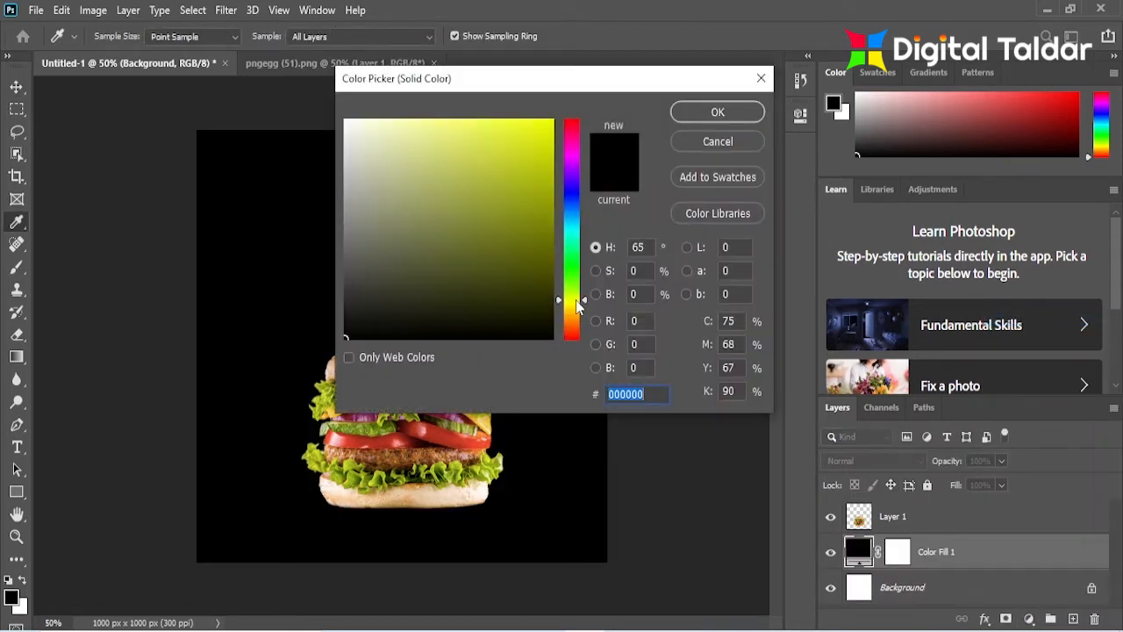
{"action": "left_click", "coordinate": [555, 118]}
{"action": "left_click_drag", "start_coordinate": [557, 304], "coordinate": [561, 309]}
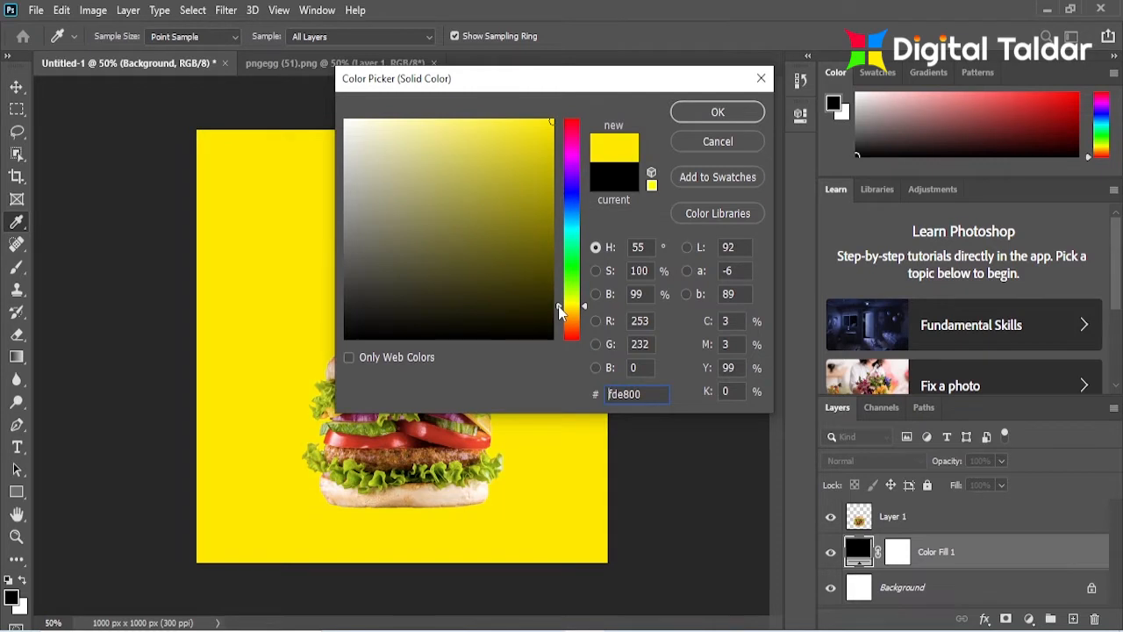
{"action": "left_click", "coordinate": [718, 112]}
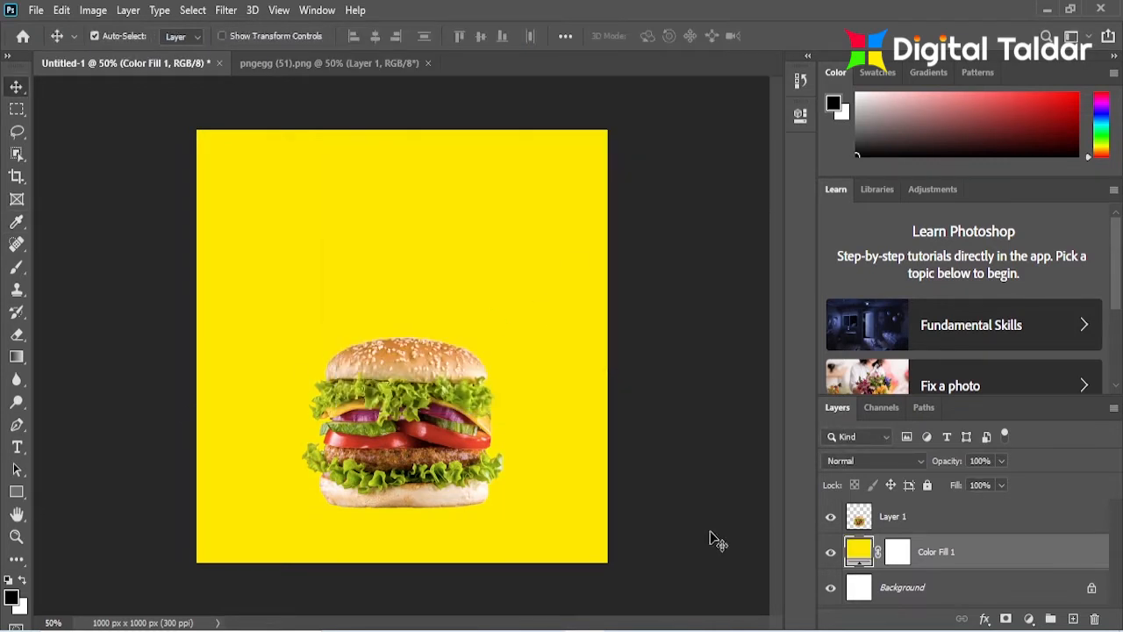
Step: Hide the burger layer and activate the Rectangle tool
{"action": "left_click", "coordinate": [830, 518]}
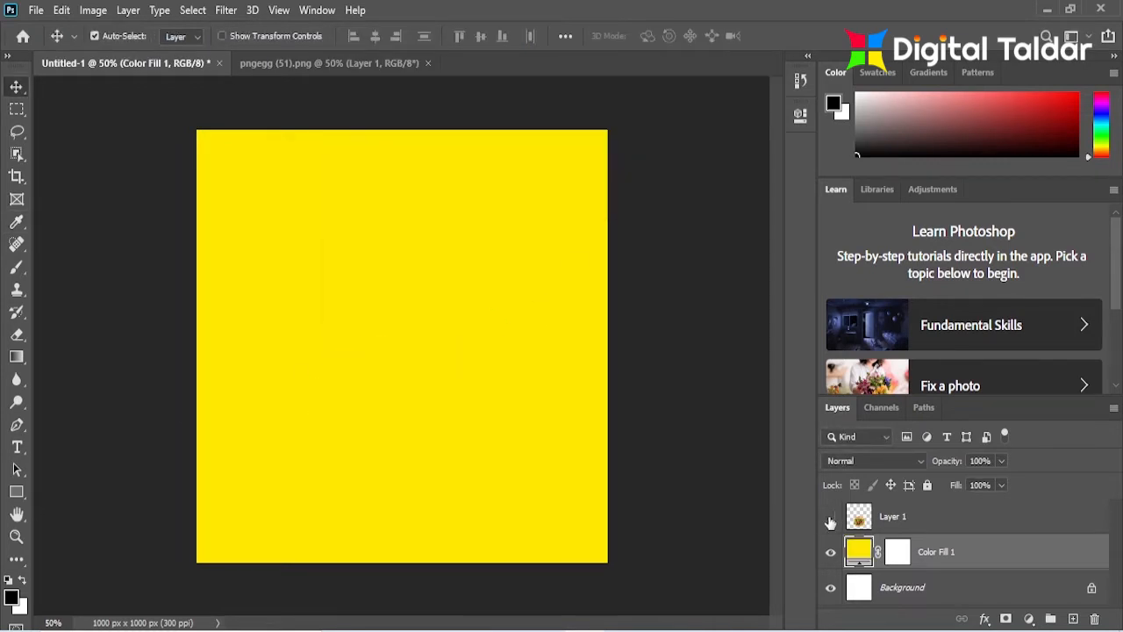
{"action": "left_click", "coordinate": [17, 494]}
{"action": "left_click_drag", "start_coordinate": [336, 120], "coordinate": [348, 125]}
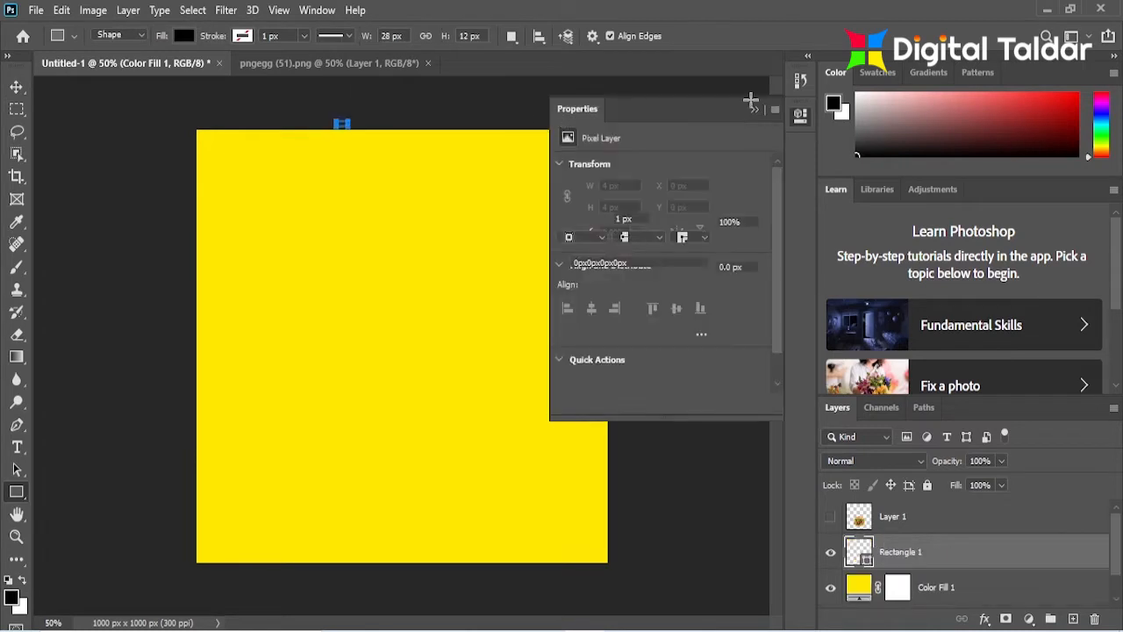
{"action": "left_click", "coordinate": [754, 108]}
{"action": "key", "text": "ctrl+z"}
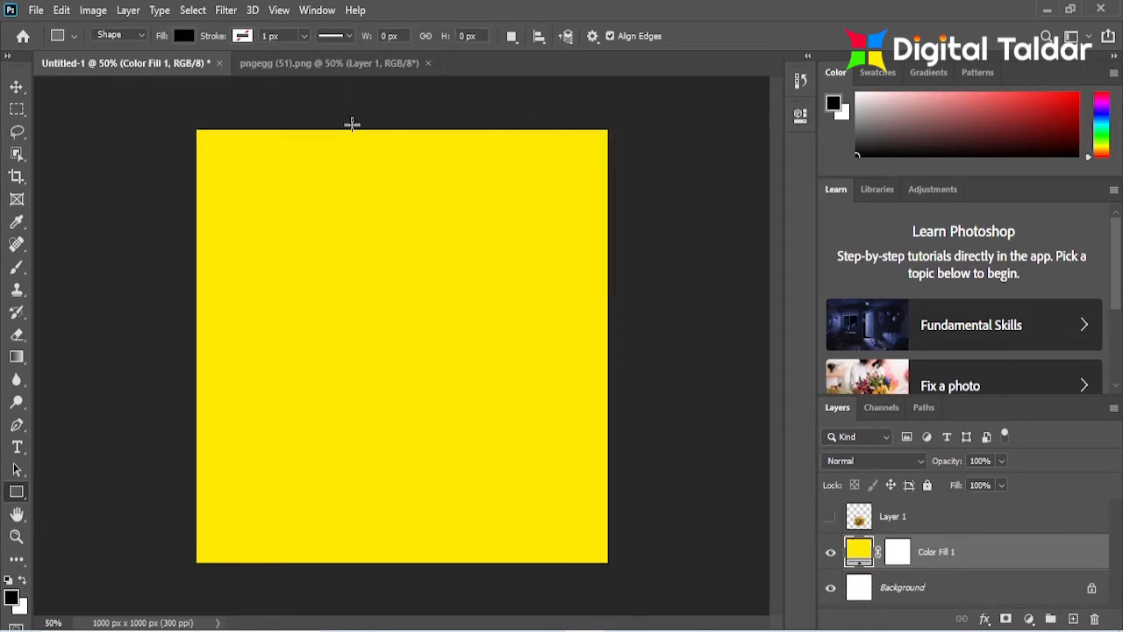
Step: Draw a black vertical rectangle about 90 × 924 px, starting just above the canvas's upper edge
{"action": "left_click_drag", "start_coordinate": [351, 124], "coordinate": [389, 524]}
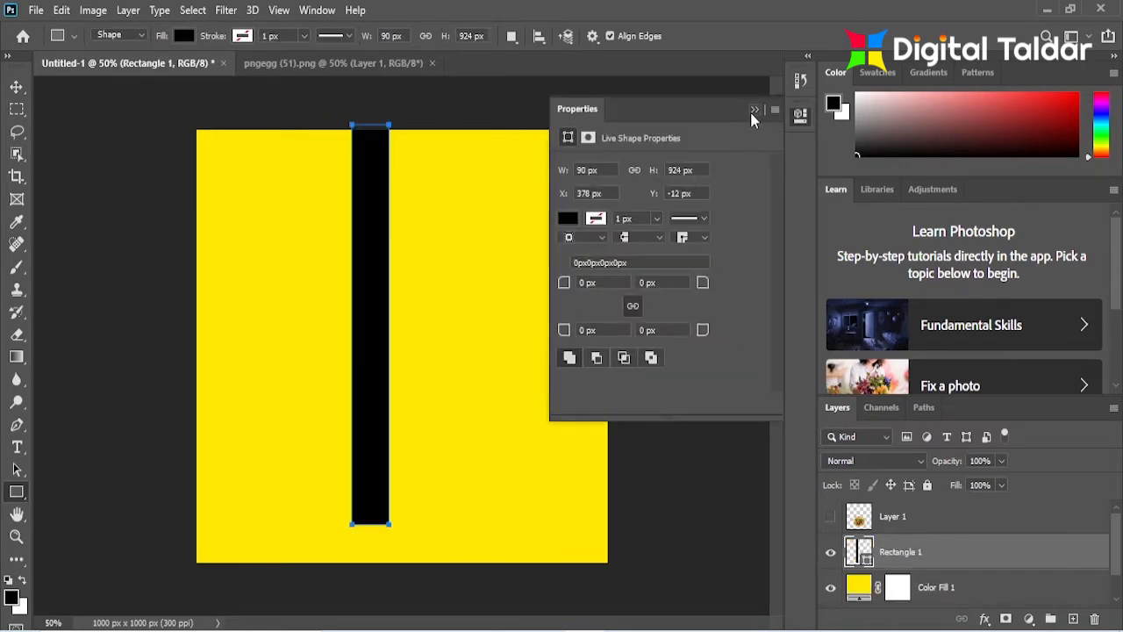
{"action": "left_click", "coordinate": [753, 111]}
{"action": "key", "text": "v"}
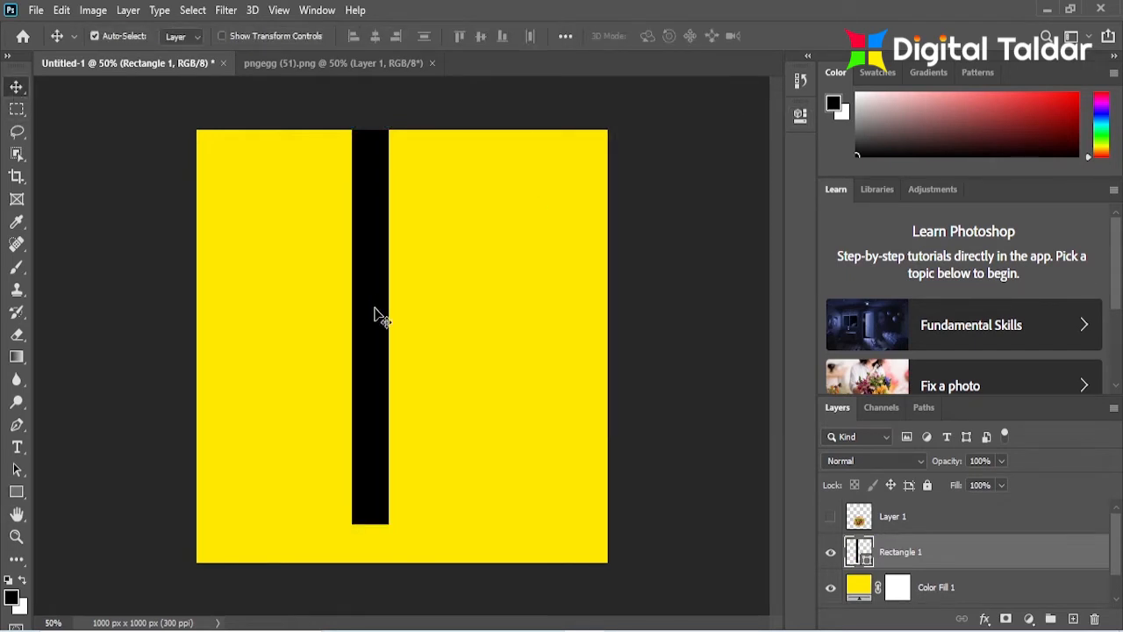
Step: Scale the black rectangle to about 470% so it spans the full canvas height, and centre it at X 500, Y 500 px
{"action": "key", "text": "ctrl+t"}
{"action": "left_click_drag", "start_coordinate": [369, 524], "coordinate": [370, 562]}
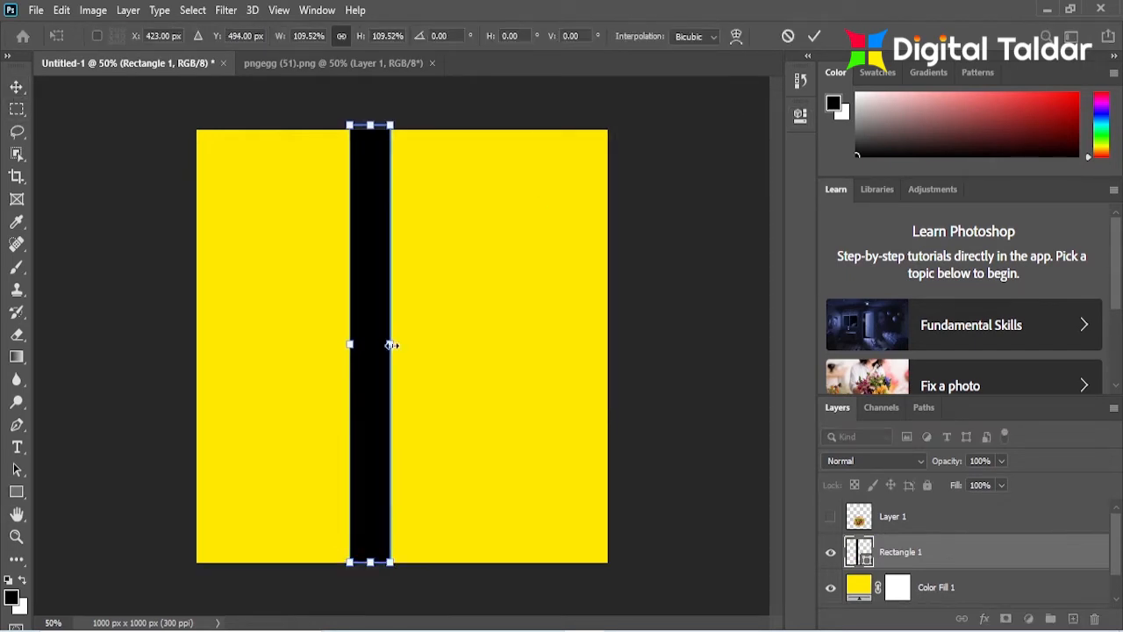
{"action": "left_click_drag", "start_coordinate": [392, 342], "coordinate": [524, 332]}
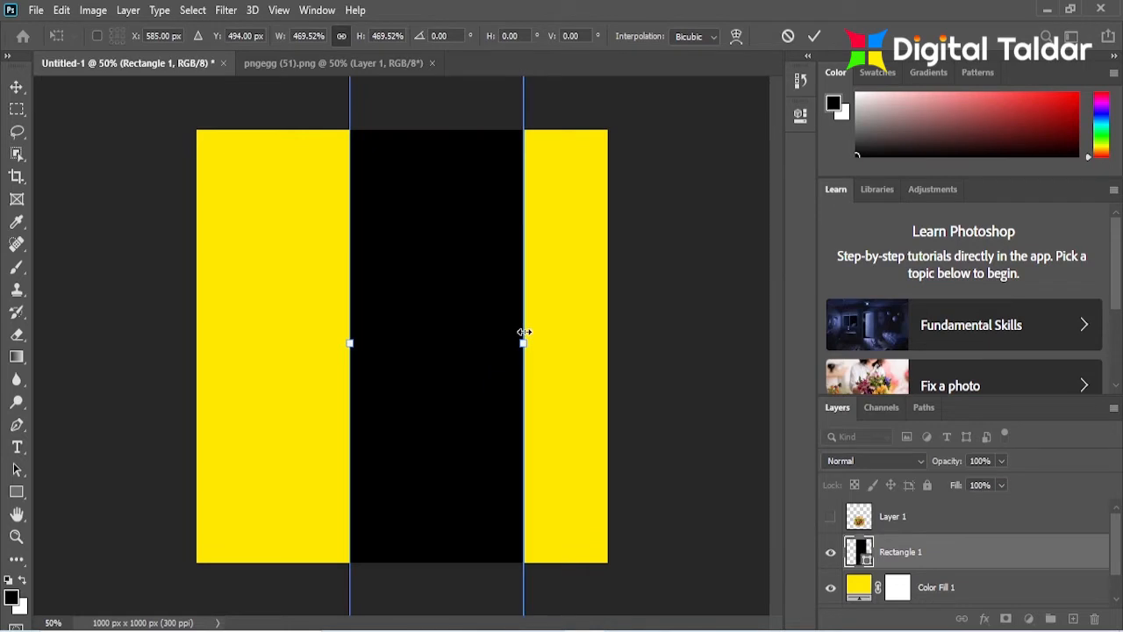
{"action": "left_click_drag", "start_coordinate": [442, 401], "coordinate": [407, 400]}
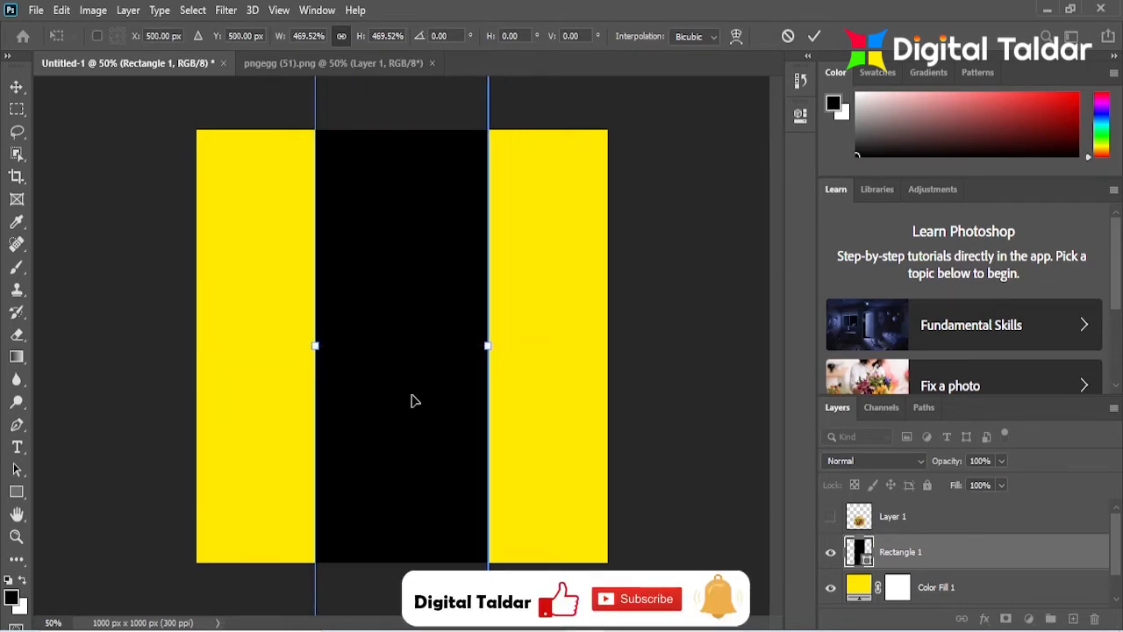
{"action": "left_click", "coordinate": [812, 39]}
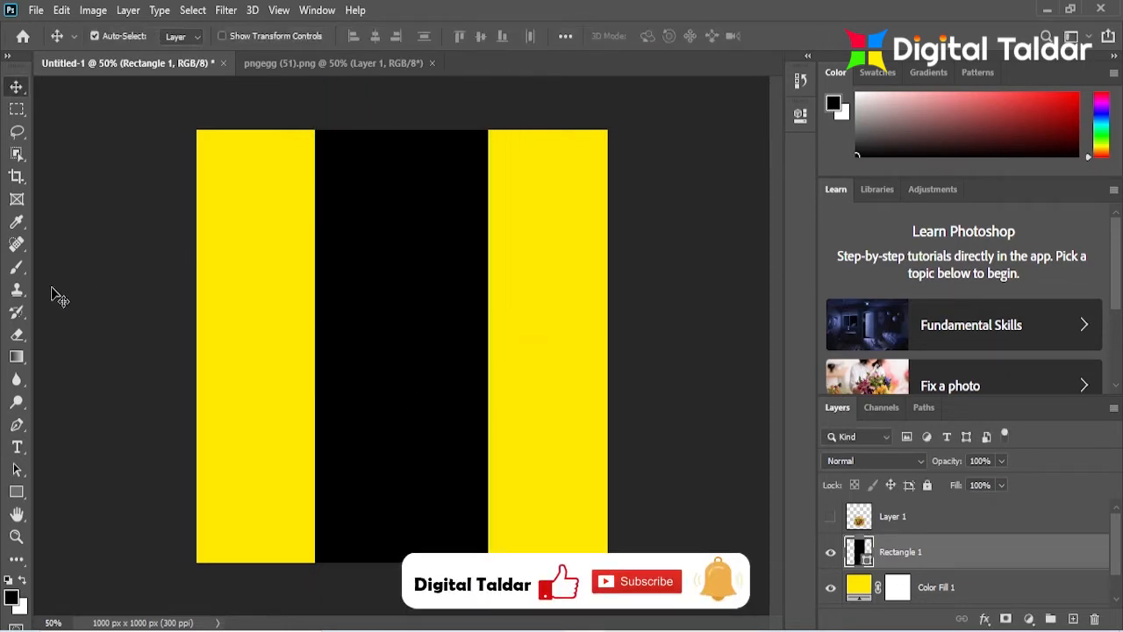
Step: On a new layer, draw a thin black strip about 12 × 862 px left of the wide band and stretch it to full canvas height
{"action": "left_click", "coordinate": [17, 491]}
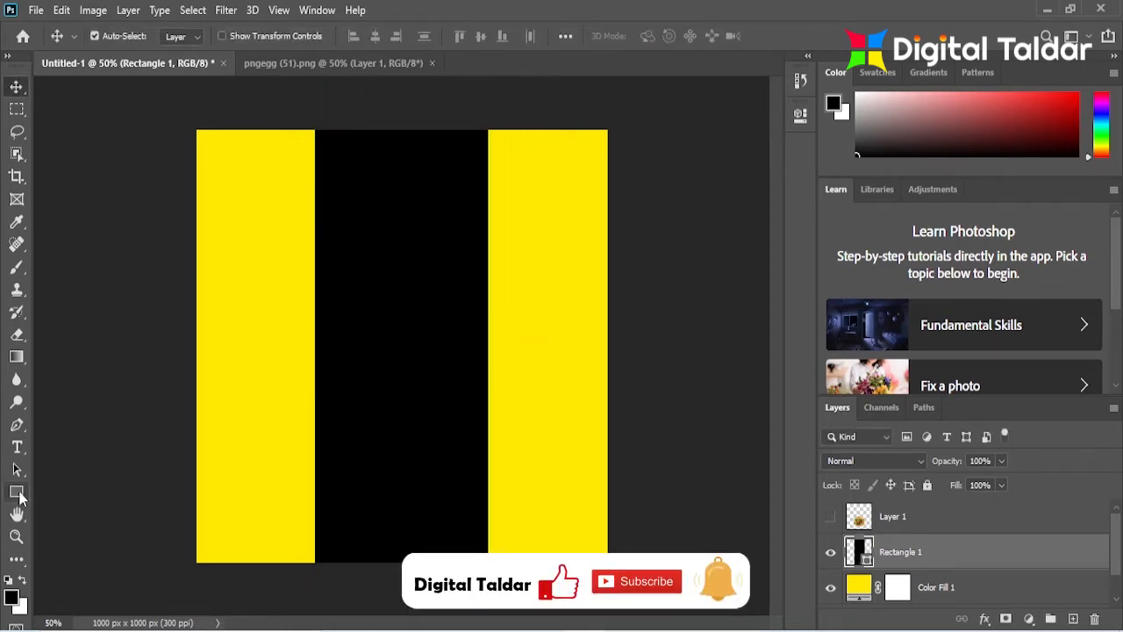
{"action": "left_click", "coordinate": [1071, 618]}
{"action": "left_click_drag", "start_coordinate": [274, 130], "coordinate": [279, 501]}
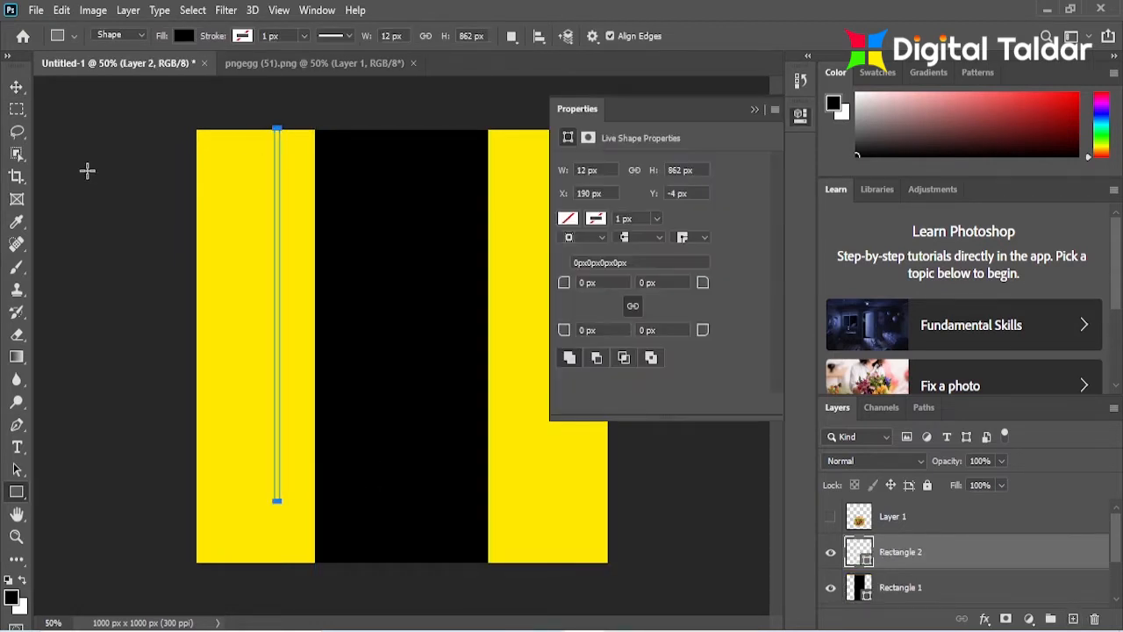
{"action": "left_click", "coordinate": [17, 88]}
{"action": "key", "text": "ctrl+t"}
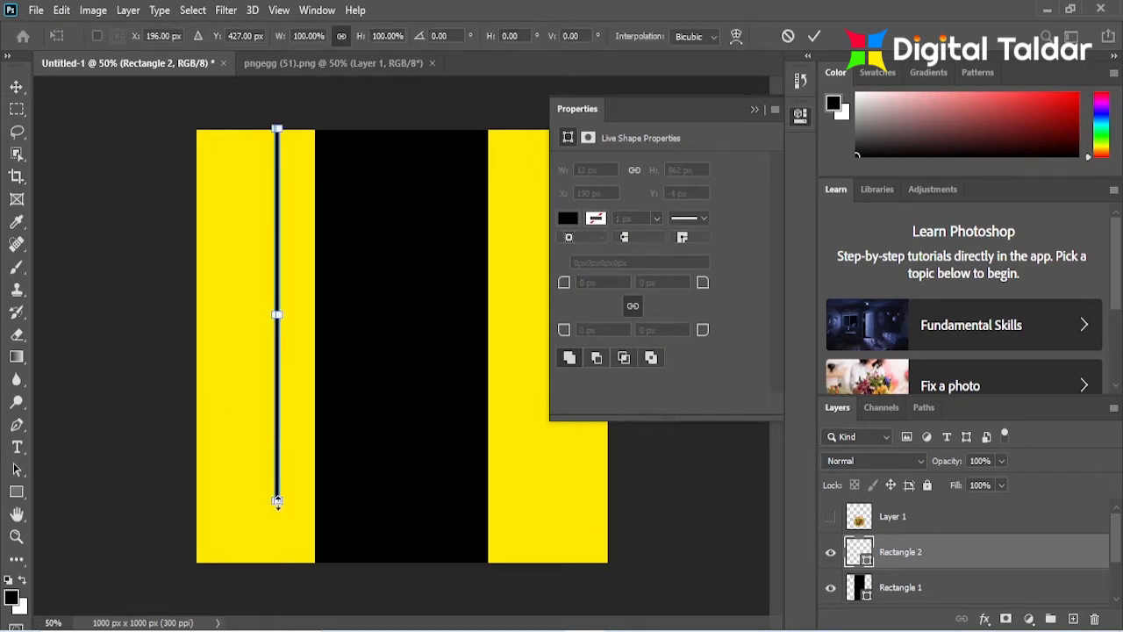
{"action": "left_click_drag", "start_coordinate": [277, 501], "coordinate": [276, 562]}
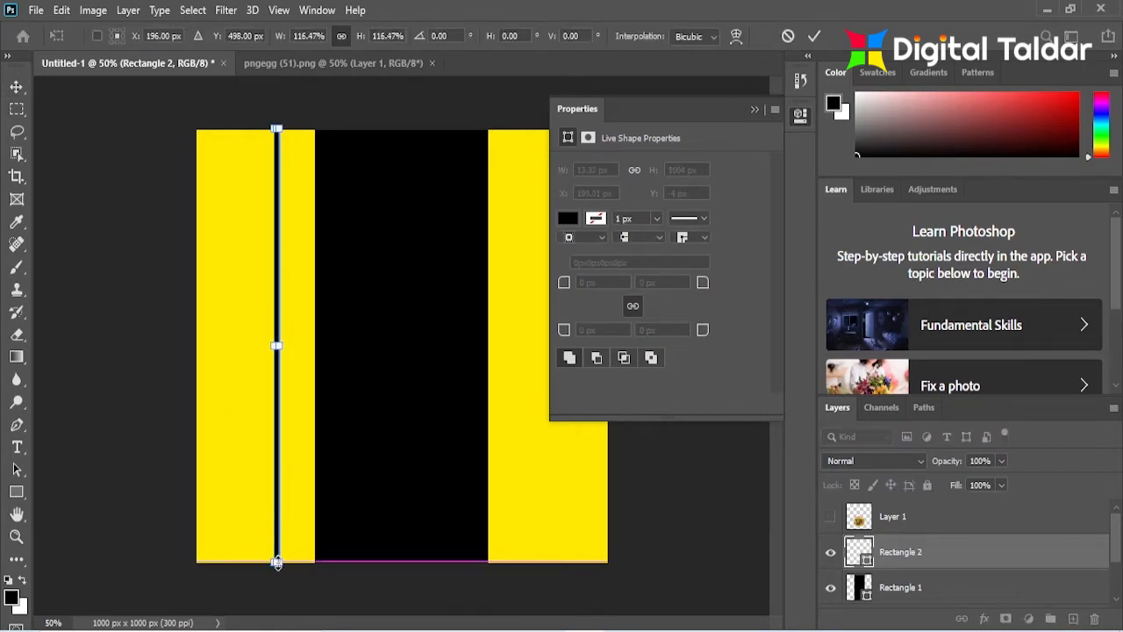
{"action": "left_click", "coordinate": [16, 88]}
Step: Duplicate the thin strip to the right side of the wide black band and nudge it to about X 719 px, leaving a narrow gap
{"action": "left_click_drag", "start_coordinate": [284, 372], "coordinate": [493, 375]}
{"action": "key", "text": "Right"}
{"action": "key", "text": "Right"}
{"action": "key", "text": "Right"}
{"action": "key", "text": "Right"}
{"action": "key", "text": "Right"}
{"action": "key", "text": "Right"}
{"action": "key", "text": "Right"}
{"action": "key", "text": "Right"}
{"action": "key", "text": "Right"}
{"action": "key", "text": "Right"}
{"action": "key", "text": "Right"}
{"action": "key", "text": "Right"}
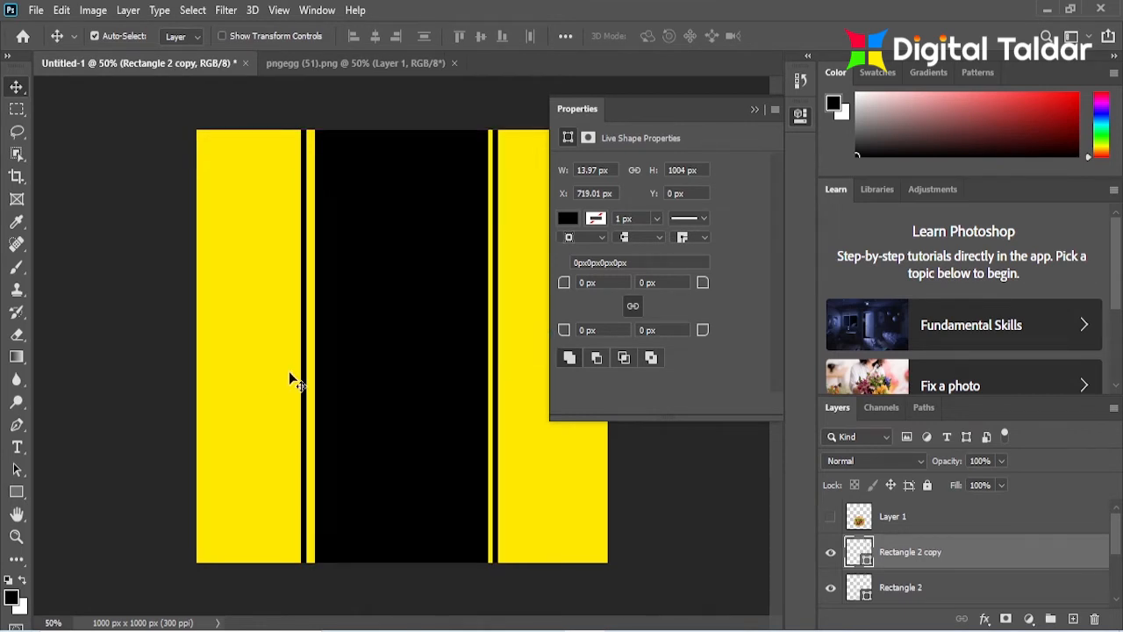
Step: Move the left thin strip closer to the wide band, to about X 263 px, leaving a narrow yellow gap
{"action": "mouse_move", "coordinate": [308, 382]}
{"action": "left_mouse_down"}
{"action": "mouse_move", "coordinate": [309, 367]}
{"action": "mouse_move", "coordinate": [313, 382]}
{"action": "left_mouse_up"}
{"action": "key", "text": "Left"}
{"action": "key", "text": "Left"}
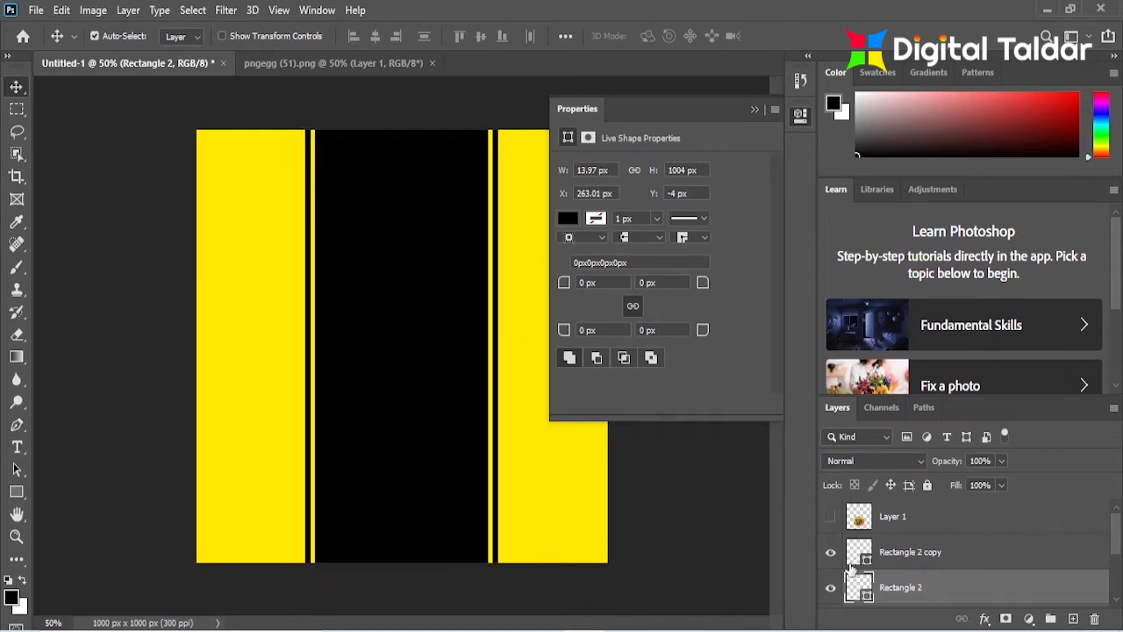
Step: Change the fill of the wide central band to dark green (#147600)
{"action": "left_click", "coordinate": [446, 382]}
{"action": "left_click", "coordinate": [21, 498]}
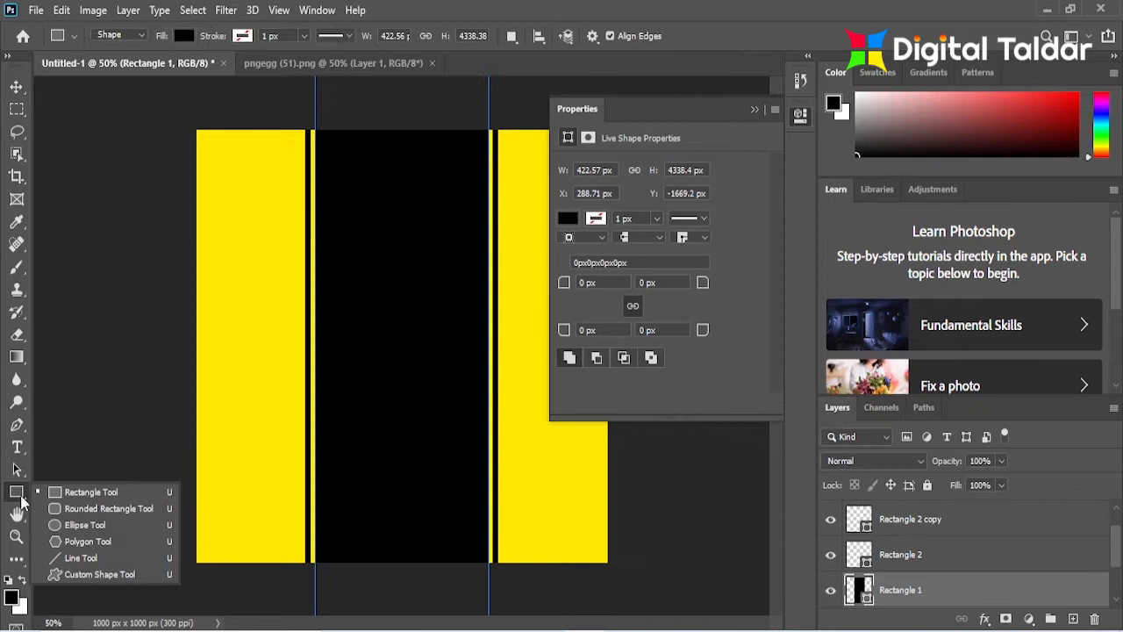
{"action": "left_click", "coordinate": [182, 39]}
{"action": "left_click", "coordinate": [286, 72]}
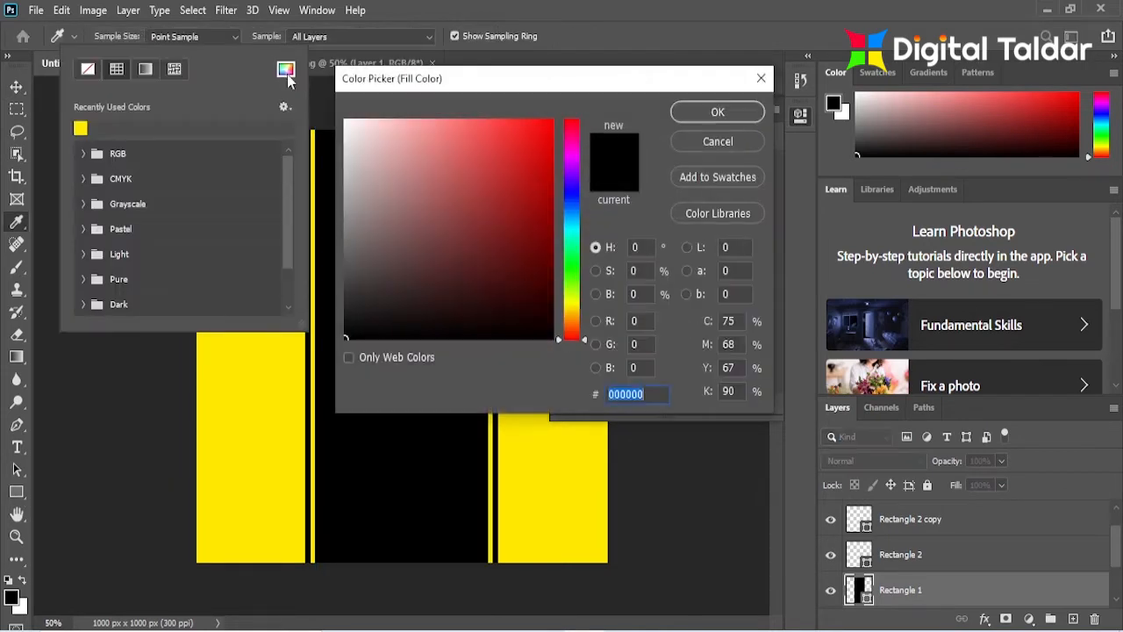
{"action": "left_click", "coordinate": [576, 282]}
{"action": "left_click_drag", "start_coordinate": [548, 238], "coordinate": [552, 219]}
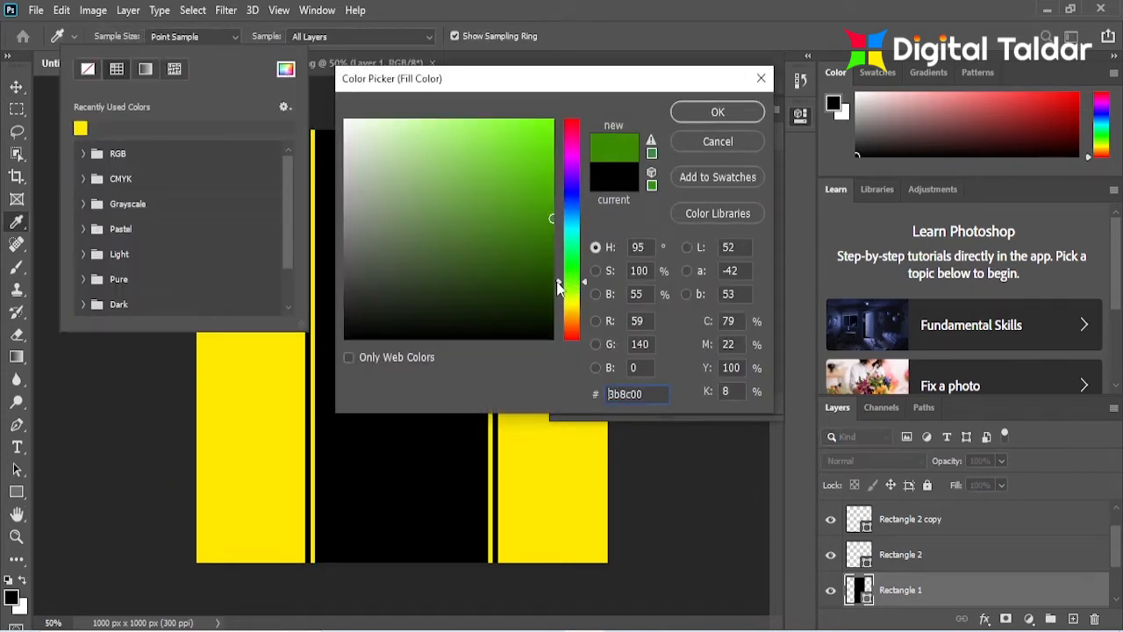
{"action": "left_click_drag", "start_coordinate": [558, 288], "coordinate": [562, 276]}
{"action": "mouse_move", "coordinate": [549, 225]}
{"action": "left_mouse_down"}
{"action": "mouse_move", "coordinate": [518, 240]}
{"action": "mouse_move", "coordinate": [533, 254]}
{"action": "mouse_move", "coordinate": [554, 226]}
{"action": "mouse_move", "coordinate": [553, 238]}
{"action": "left_mouse_up"}
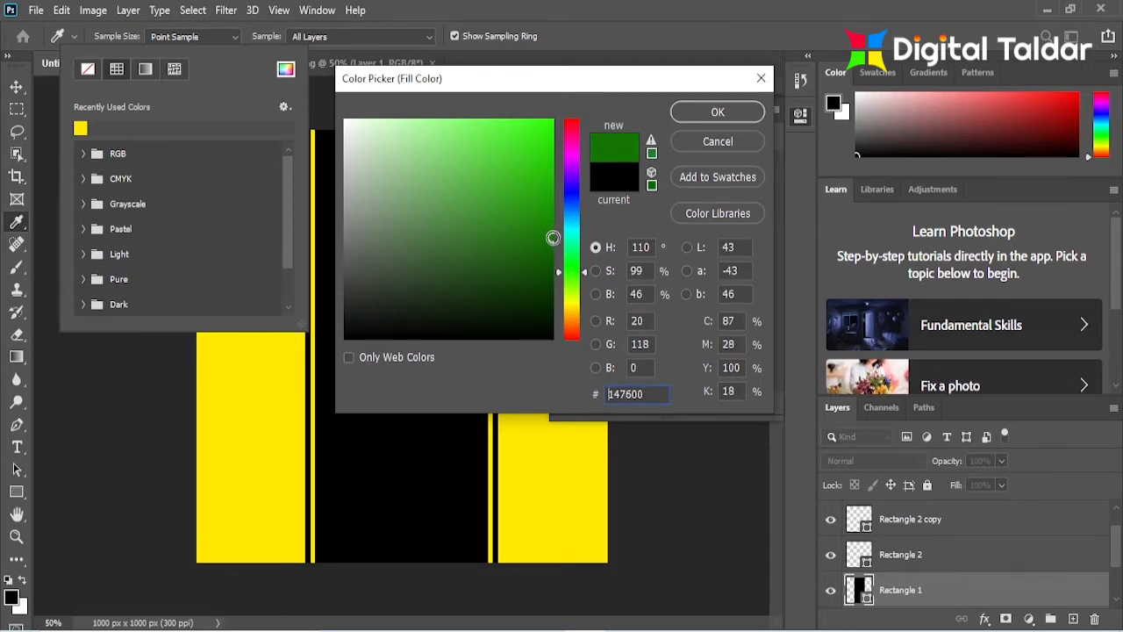
{"action": "left_click", "coordinate": [717, 114]}
{"action": "key", "text": "v"}
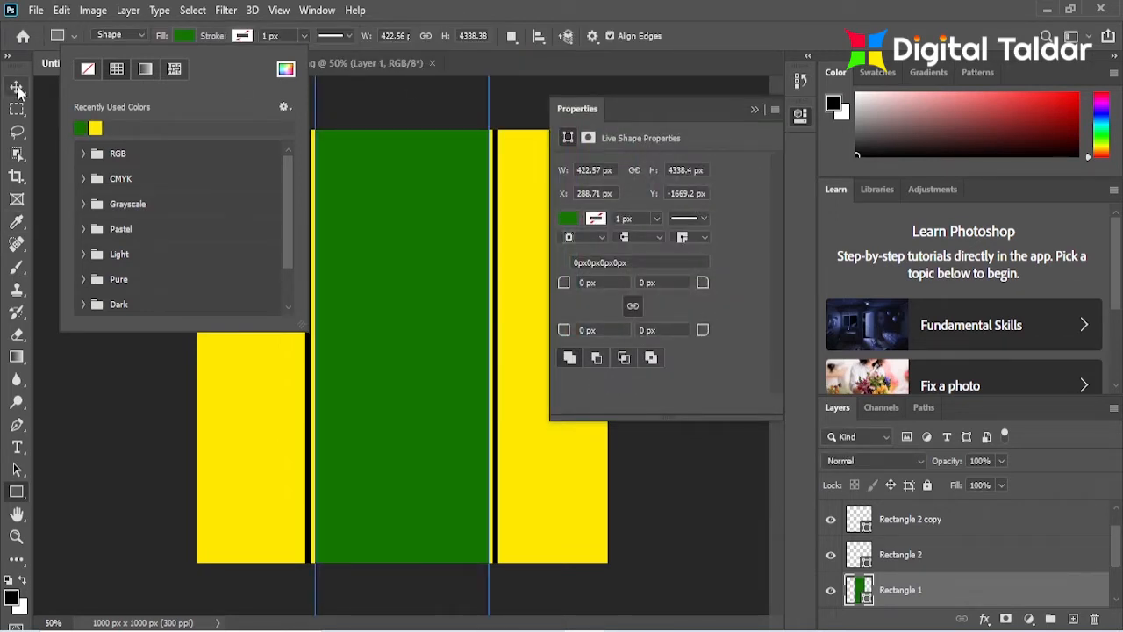
Step: Fill the left thin strip with the recently used dark green
{"action": "left_click", "coordinate": [309, 318]}
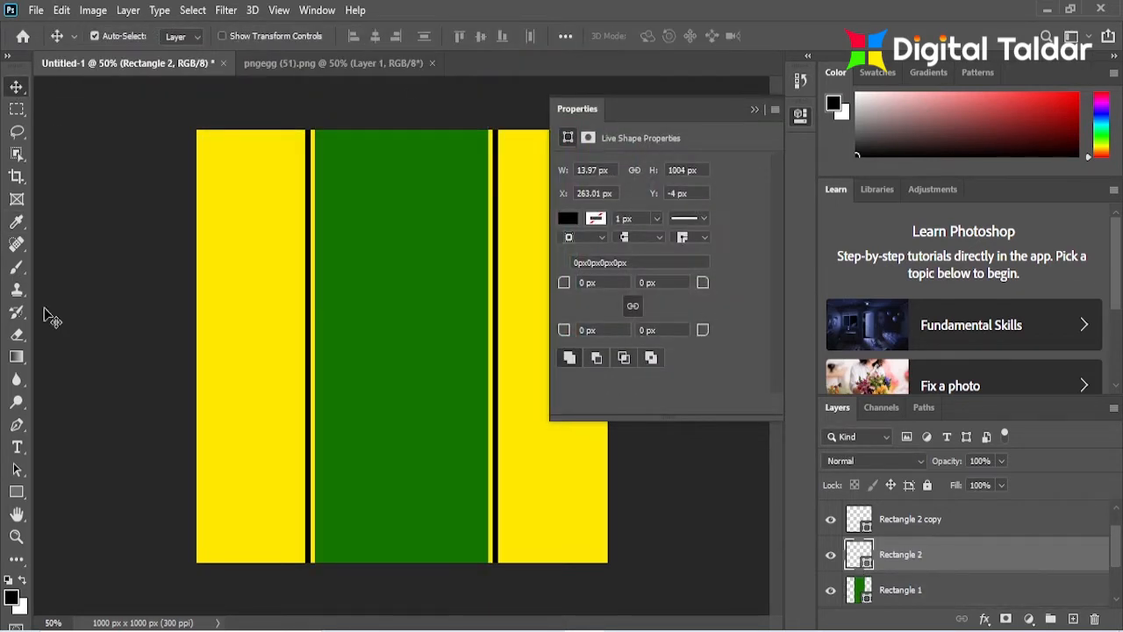
{"action": "left_click", "coordinate": [16, 491]}
{"action": "left_click", "coordinate": [182, 39]}
{"action": "left_click", "coordinate": [91, 122]}
{"action": "key", "text": "v"}
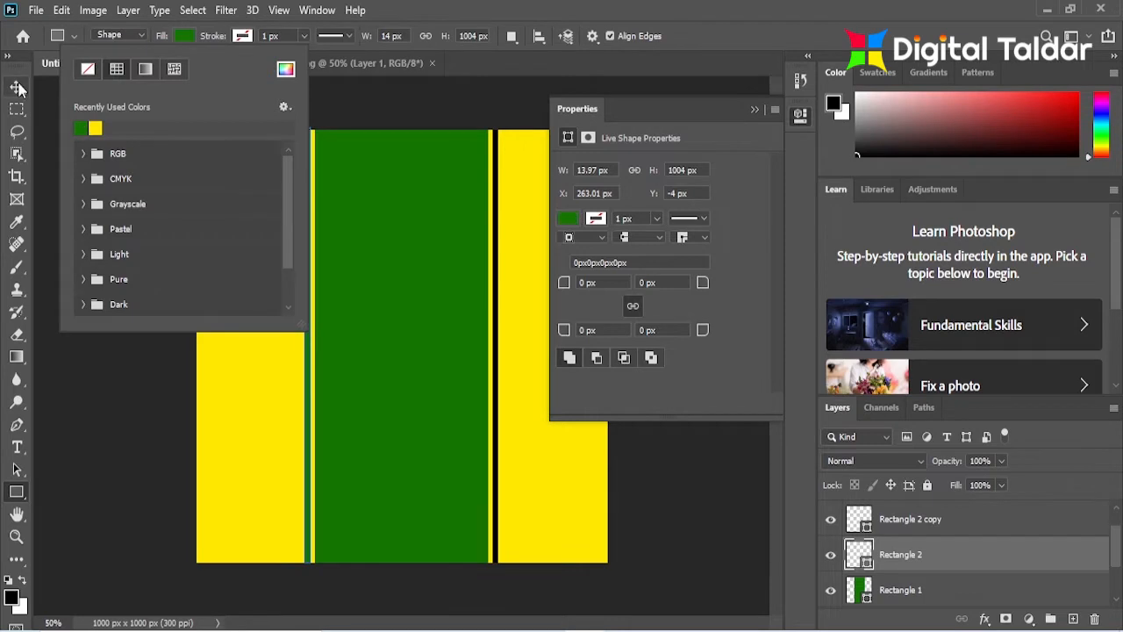
Step: Fill the thin black strip beside the wide band's right edge with the recently used dark green
{"action": "left_click", "coordinate": [497, 288]}
{"action": "left_click", "coordinate": [16, 491]}
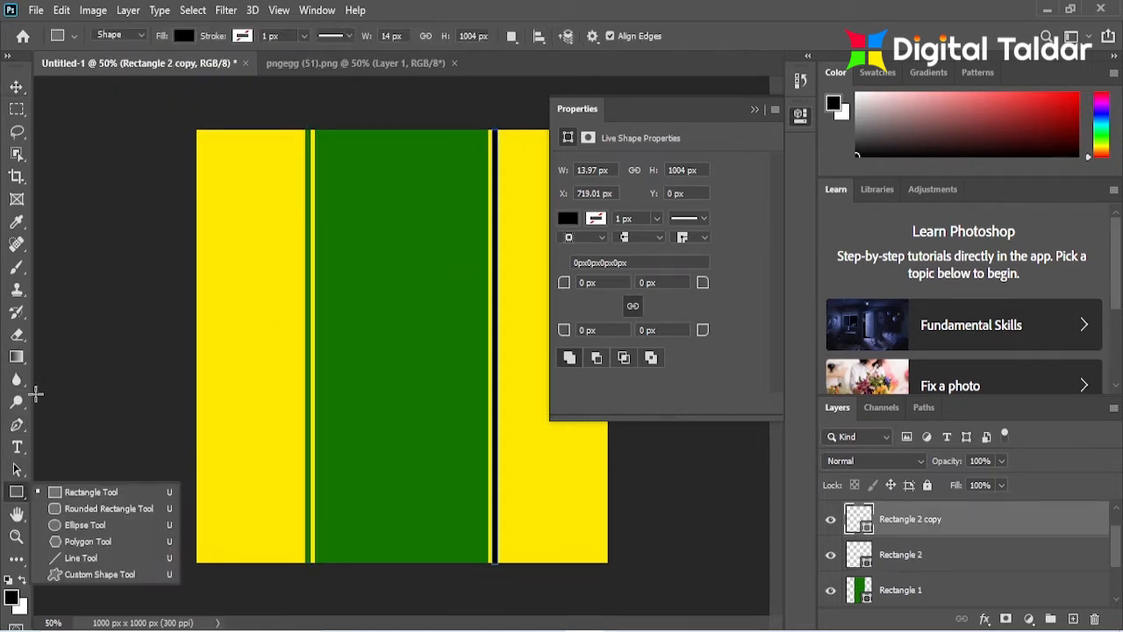
{"action": "left_click", "coordinate": [193, 31]}
{"action": "left_click", "coordinate": [86, 121]}
{"action": "key", "text": "v"}
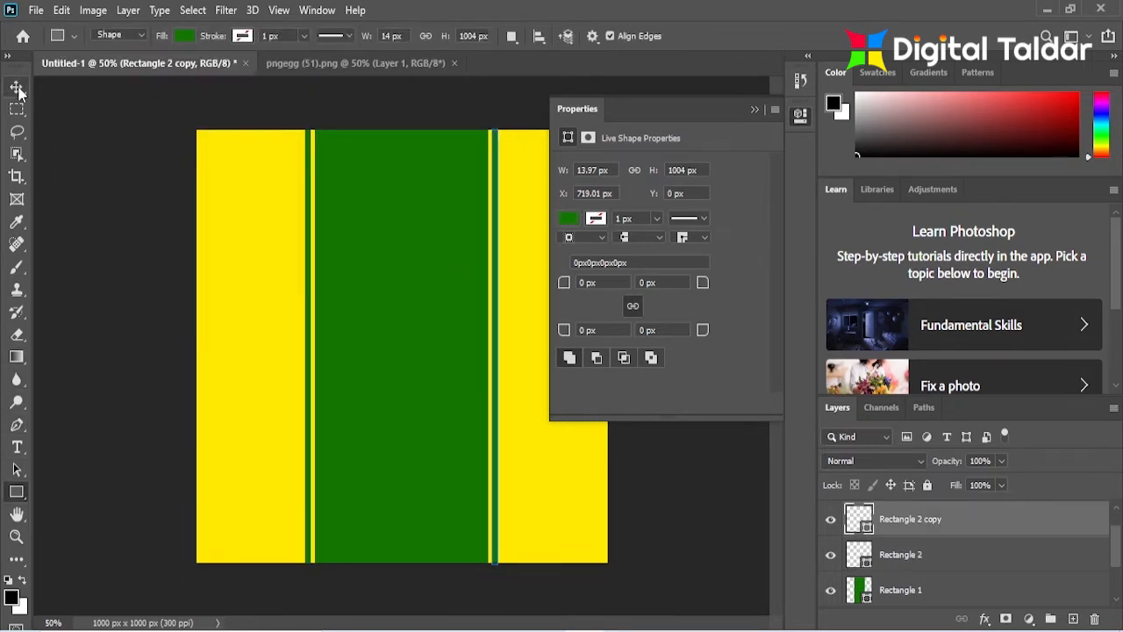
Step: Show the burger layer and position it over the lower part of the green band, at about X 254 px, Y 502 px
{"action": "scroll", "coordinate": [1116, 556], "scroll_direction": "up", "scroll_amount": 2}
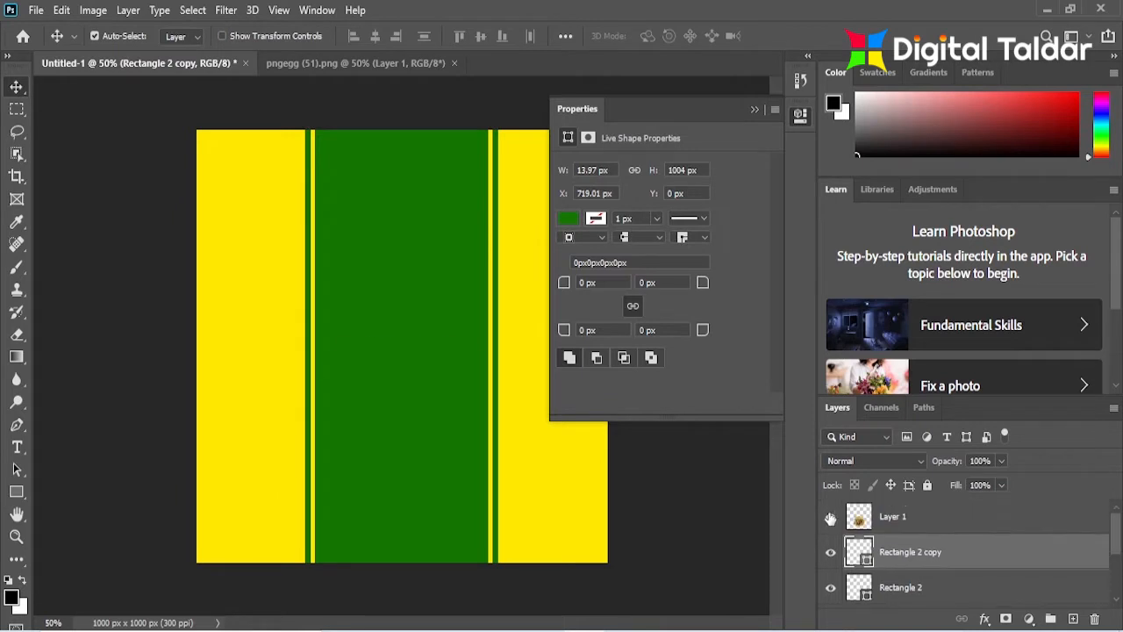
{"action": "left_click", "coordinate": [829, 518]}
{"action": "left_click_drag", "start_coordinate": [433, 426], "coordinate": [423, 445]}
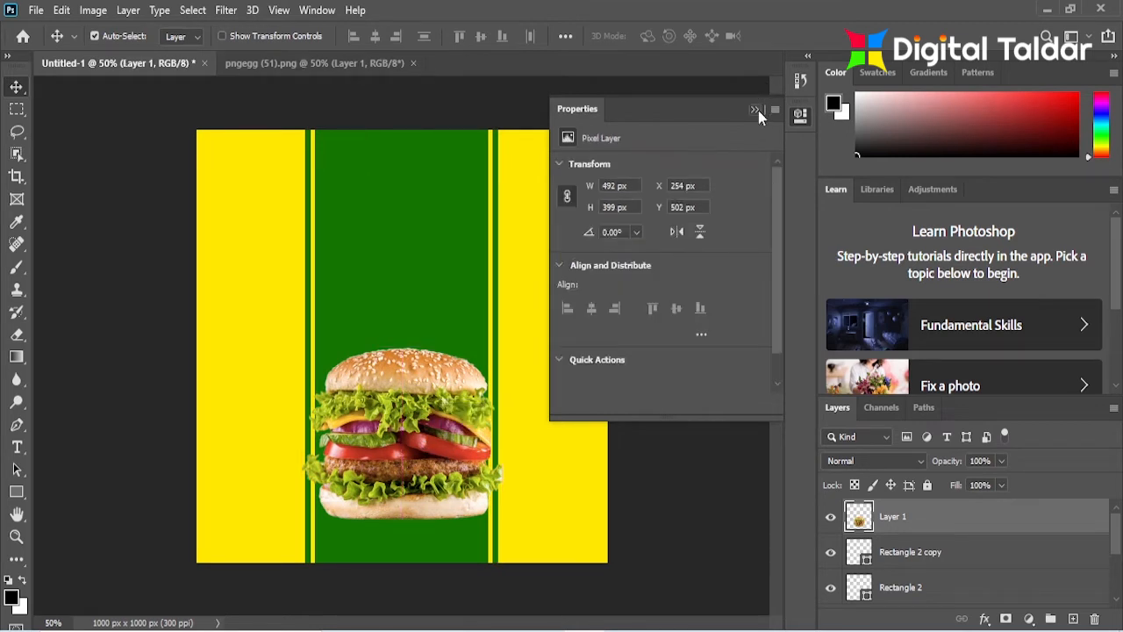
{"action": "left_click", "coordinate": [758, 111]}
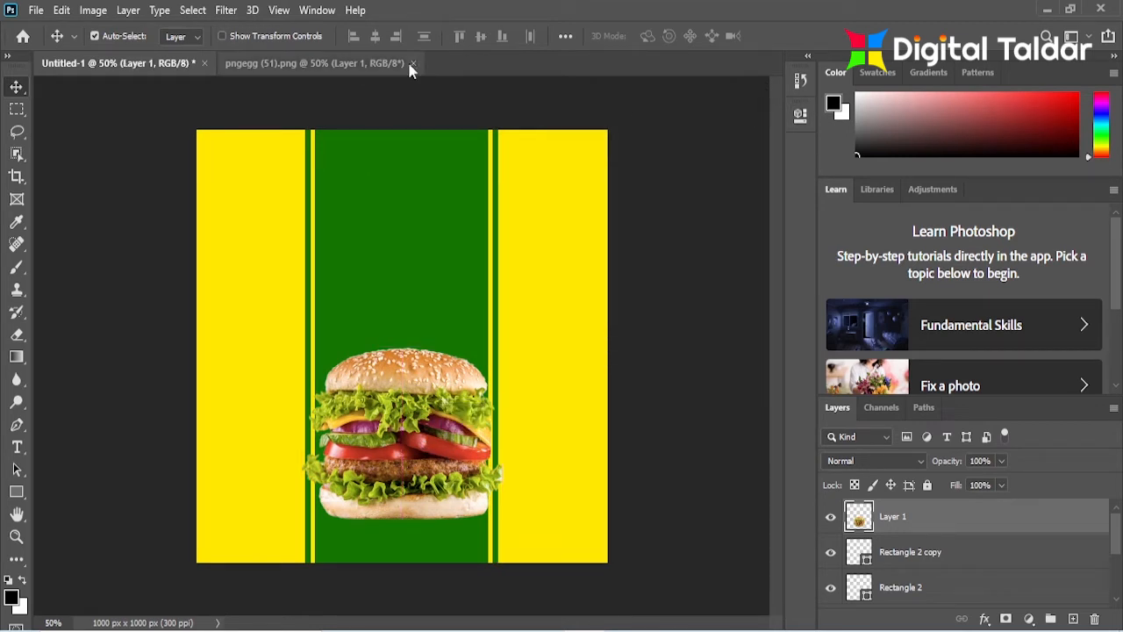
Step: Open pngegg (53) from Downloads and copy its wooden table into the burger design, over the burger's base
{"action": "left_click", "coordinate": [45, 9]}
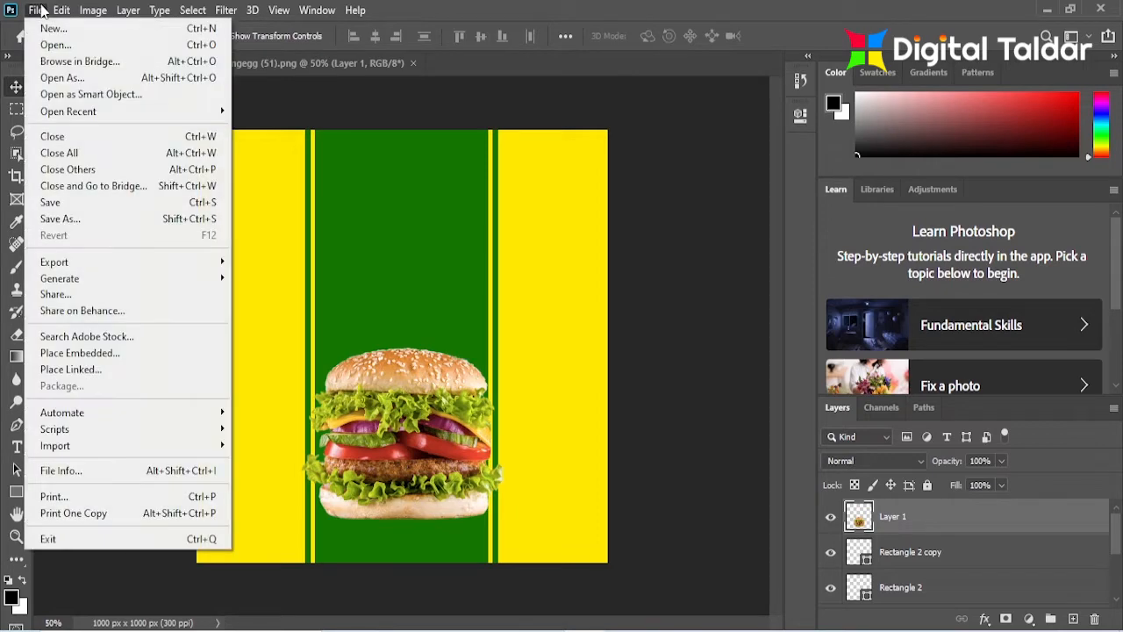
{"action": "left_click", "coordinate": [43, 43]}
{"action": "left_click", "coordinate": [844, 282]}
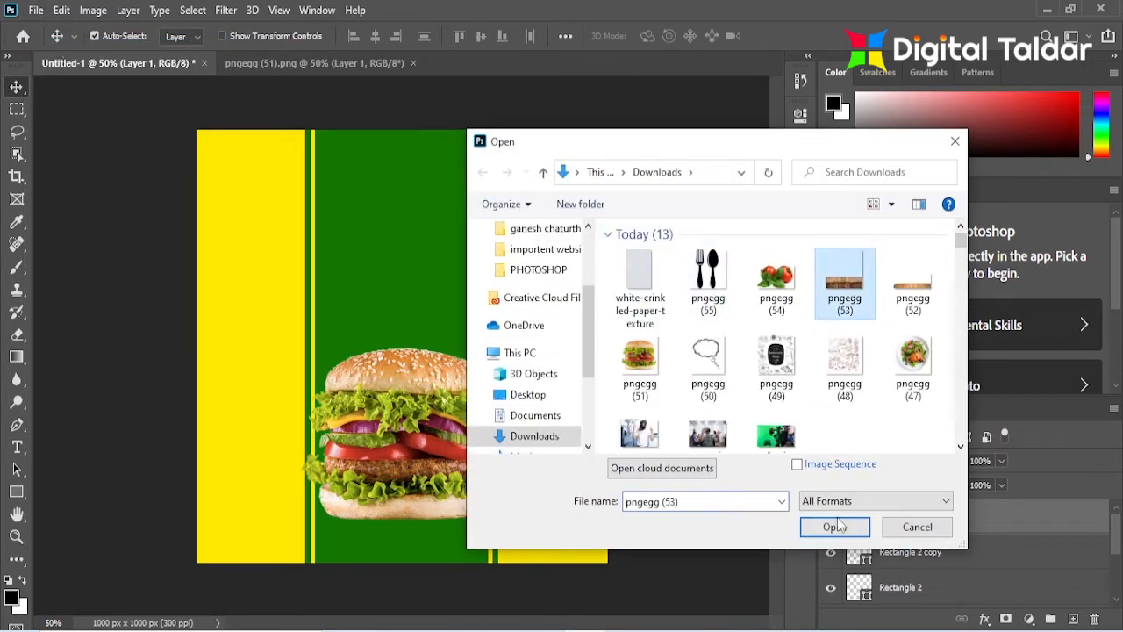
{"action": "left_click", "coordinate": [835, 526]}
{"action": "left_click_drag", "start_coordinate": [524, 62], "coordinate": [684, 166]}
{"action": "left_click_drag", "start_coordinate": [737, 503], "coordinate": [392, 508]}
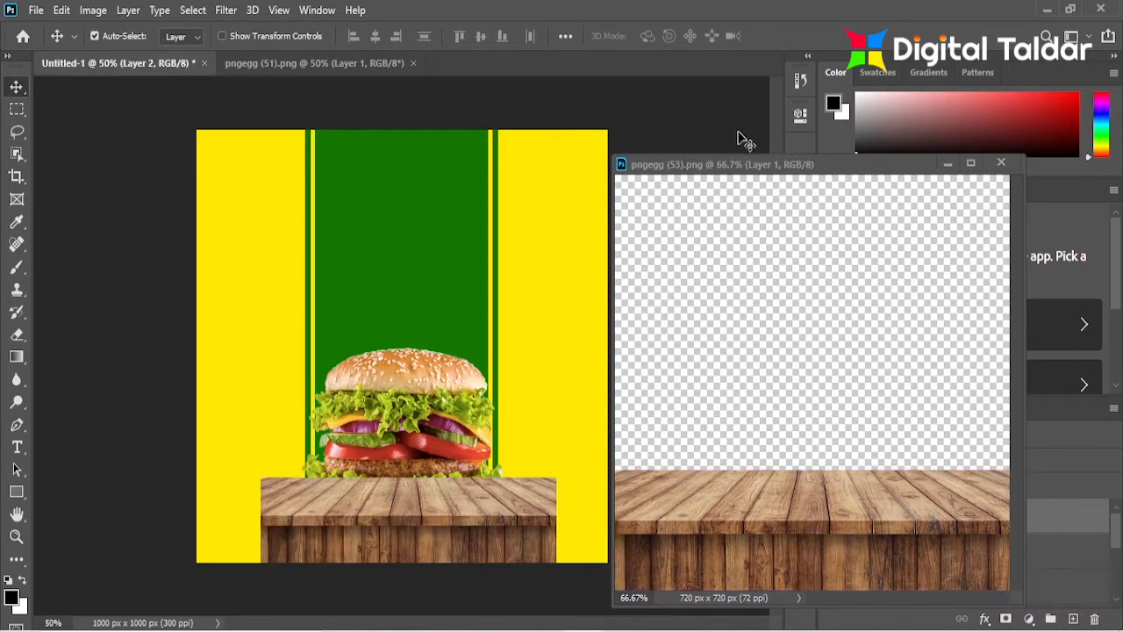
{"action": "left_click_drag", "start_coordinate": [737, 164], "coordinate": [587, 56]}
{"action": "left_click", "coordinate": [160, 63]}
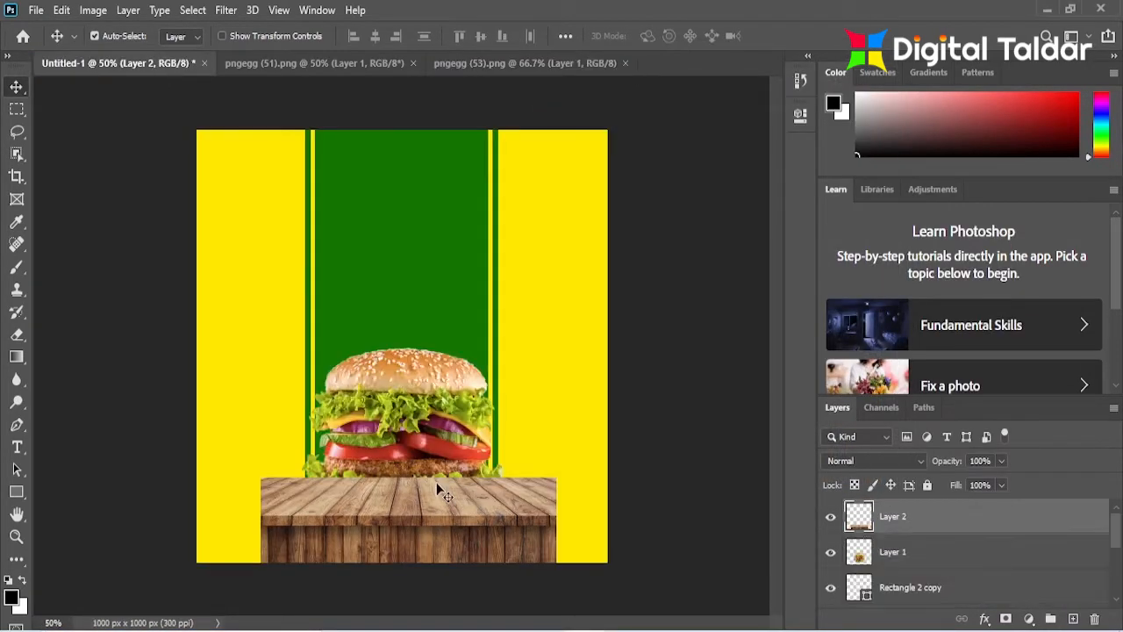
Step: Move the wooden table to the canvas's lower left corner and scale it to about 139% to span the full width
{"action": "left_click_drag", "start_coordinate": [443, 493], "coordinate": [373, 524]}
{"action": "key", "text": "ctrl+t"}
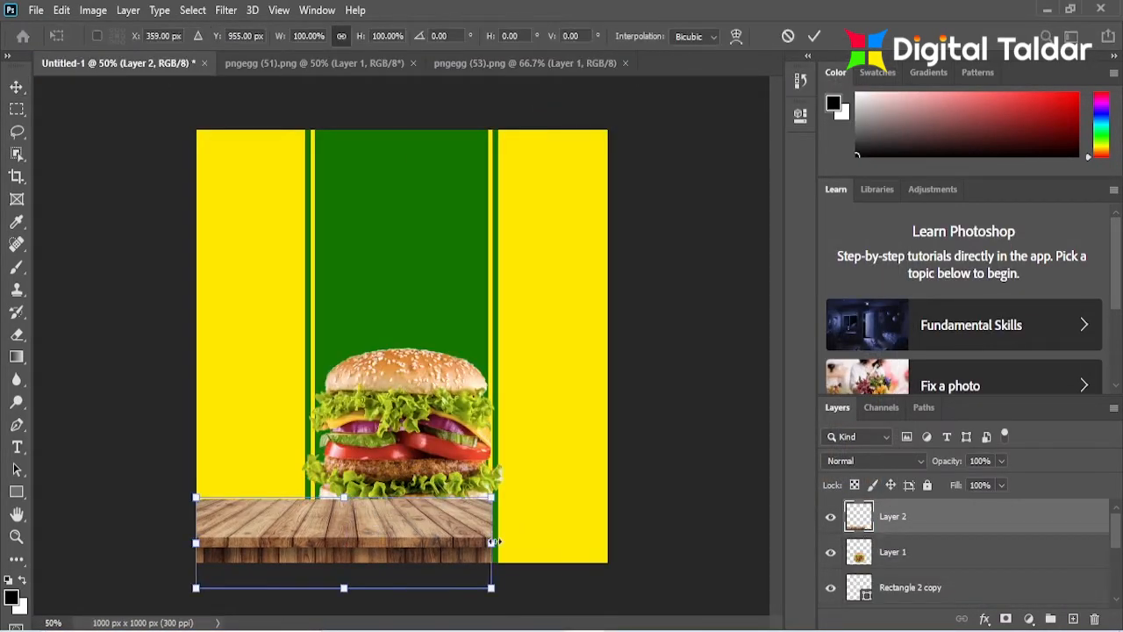
{"action": "left_click_drag", "start_coordinate": [493, 542], "coordinate": [607, 543]}
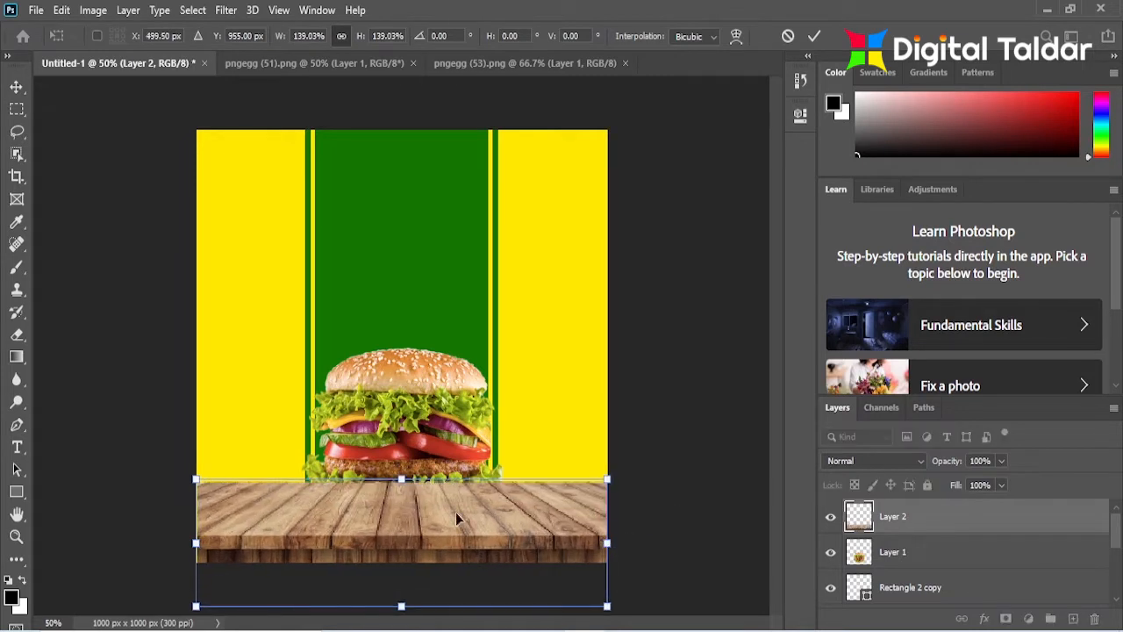
{"action": "left_click", "coordinate": [813, 37]}
Step: Bring the burger layer in front of the wooden table and move the burger slightly upward
{"action": "left_click_drag", "start_coordinate": [900, 560], "coordinate": [858, 509]}
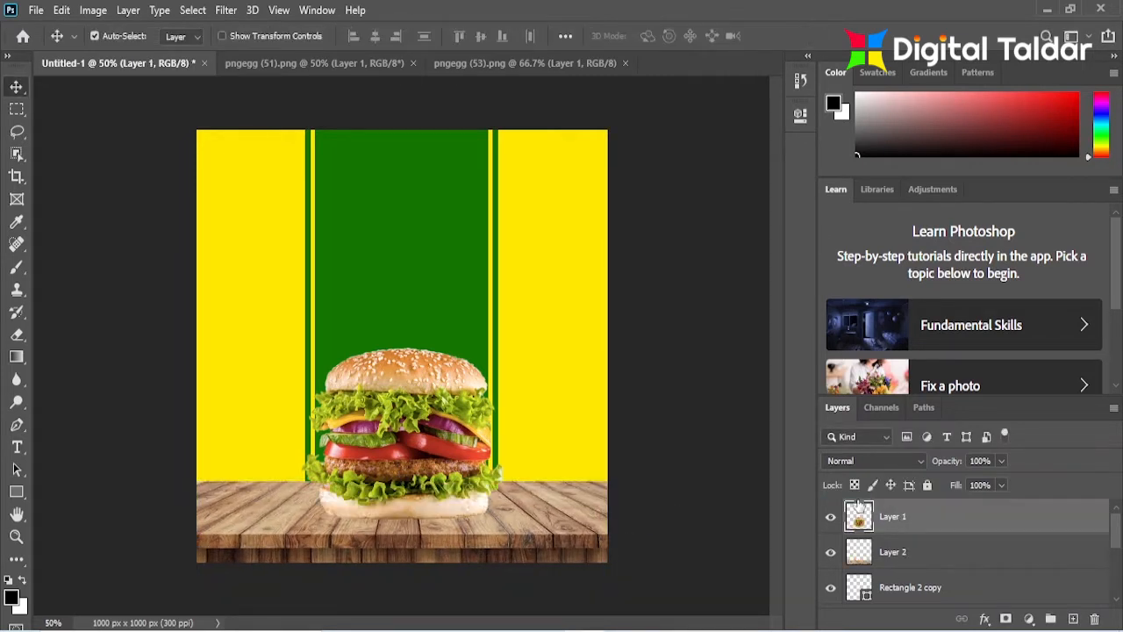
{"action": "left_click_drag", "start_coordinate": [430, 456], "coordinate": [426, 445]}
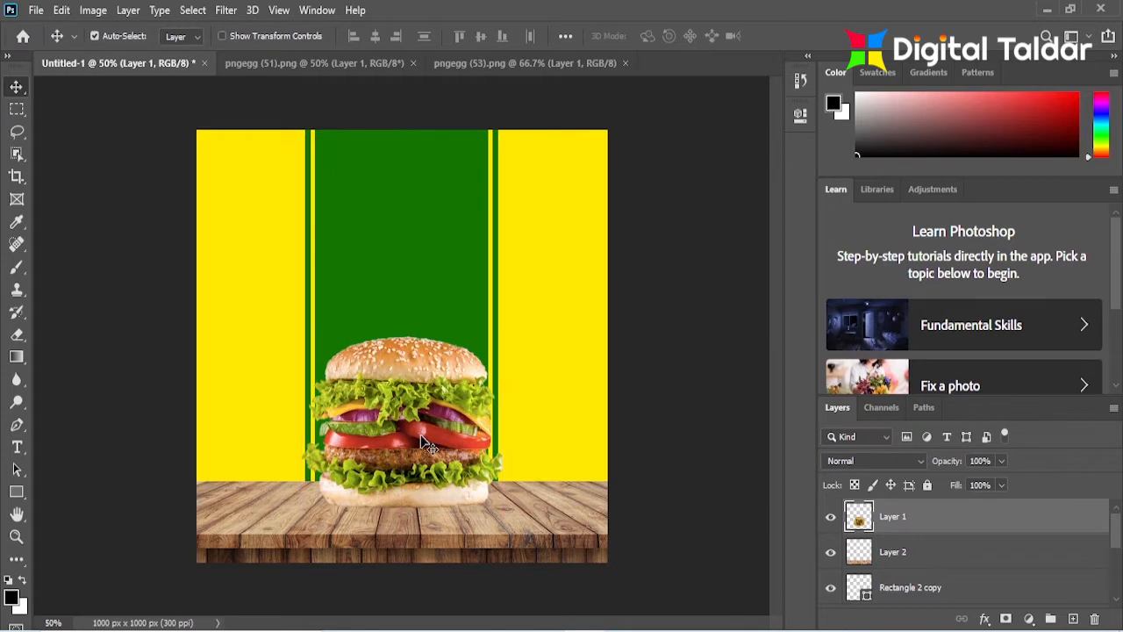
Step: Duplicate the burger layer beneath the original and apply a dark olive Color Overlay (#3b3601) to the copy
{"action": "left_click_drag", "start_coordinate": [934, 520], "coordinate": [928, 570]}
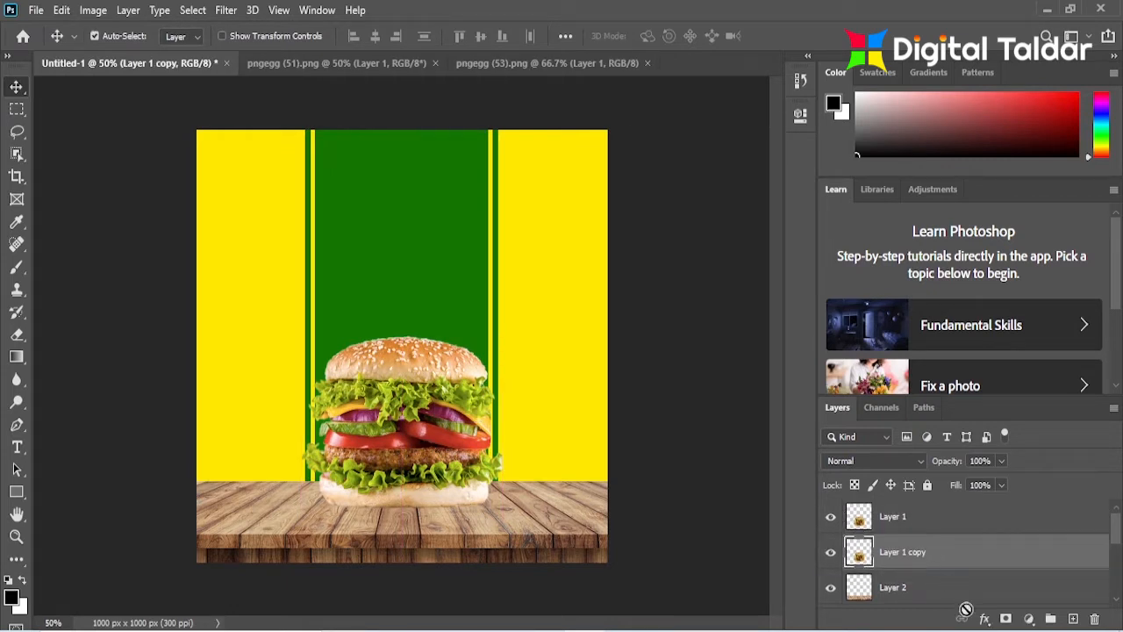
{"action": "left_click", "coordinate": [984, 618]}
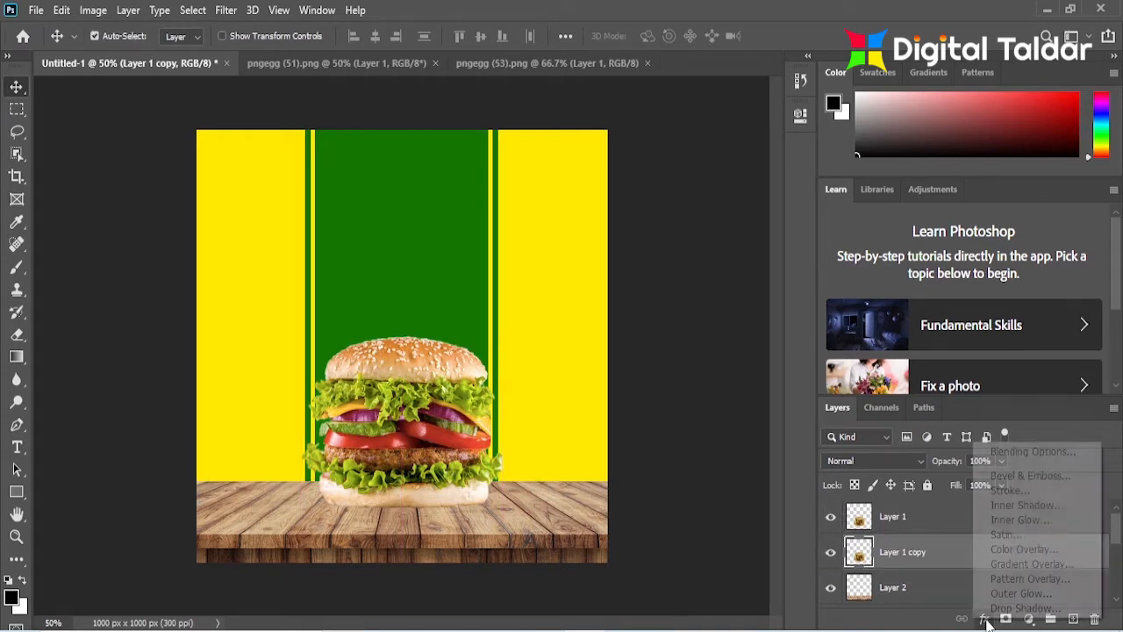
{"action": "left_click", "coordinate": [995, 547]}
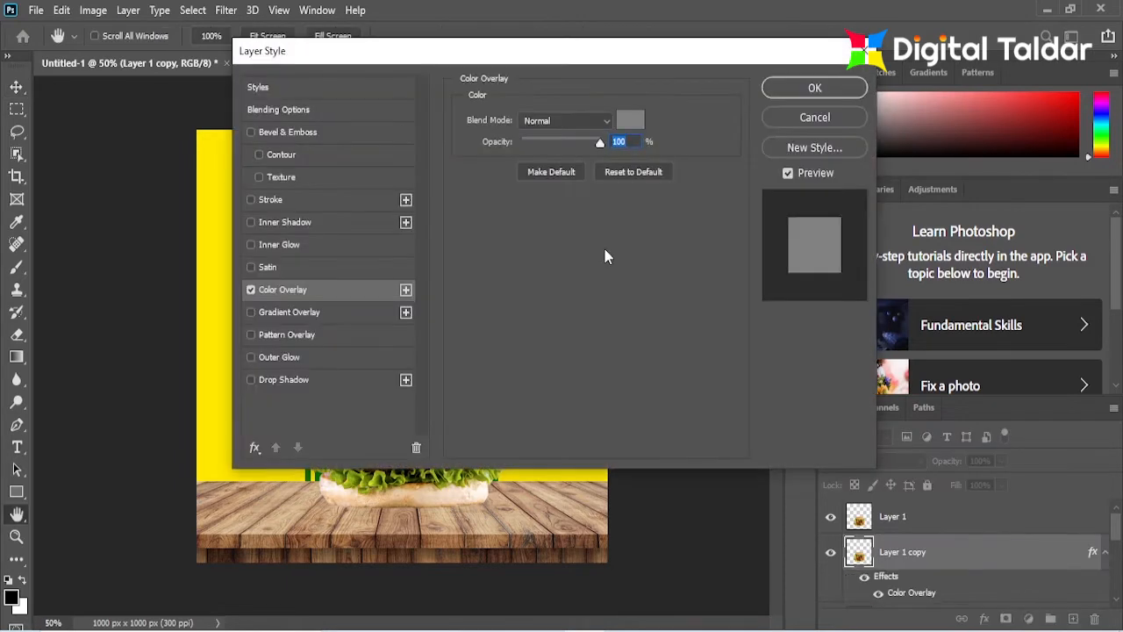
{"action": "left_click", "coordinate": [641, 125]}
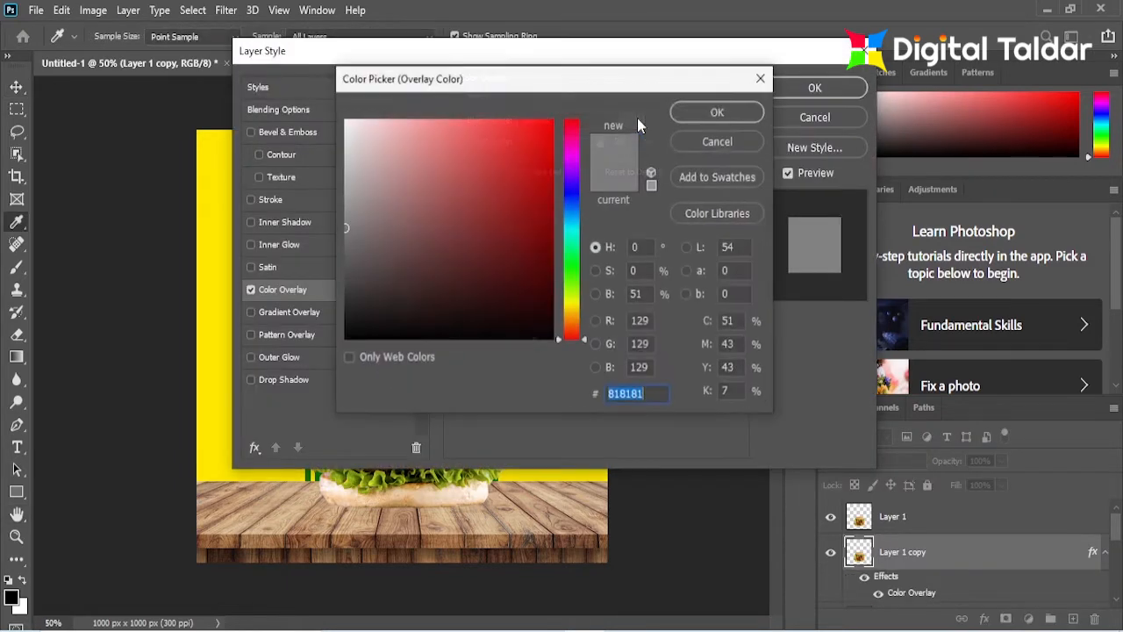
{"action": "left_click", "coordinate": [571, 313]}
{"action": "left_click_drag", "start_coordinate": [552, 274], "coordinate": [549, 291]}
{"action": "left_click", "coordinate": [718, 112]}
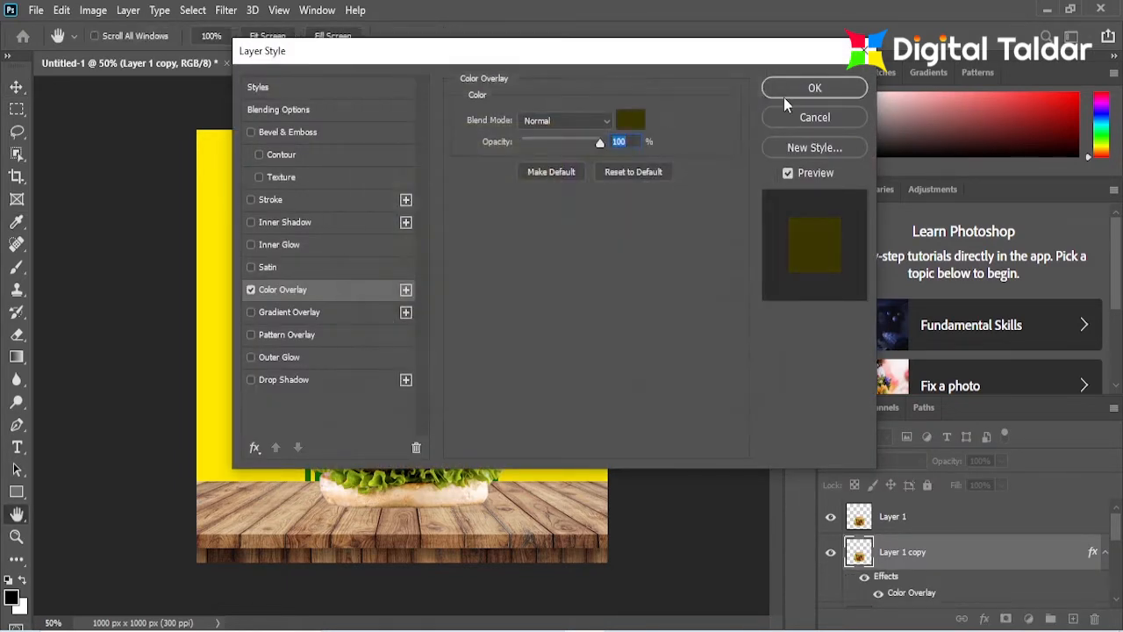
{"action": "left_click", "coordinate": [784, 96]}
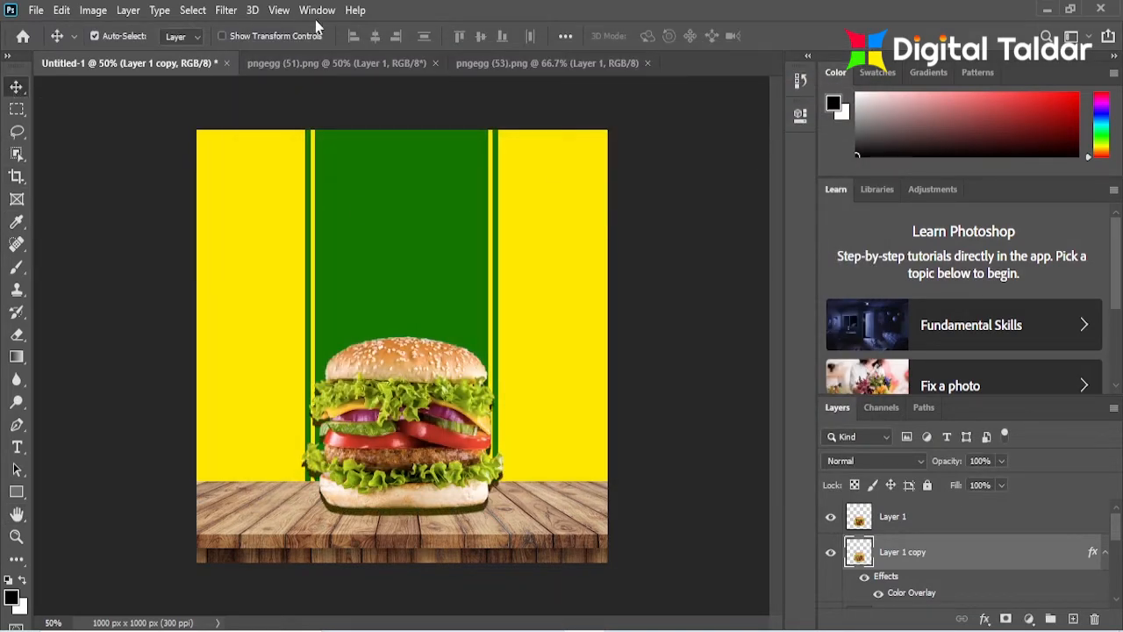
Step: Apply a Gaussian Blur with a radius of 11.1 pixels to the burger's shadow copy
{"action": "left_click", "coordinate": [230, 14]}
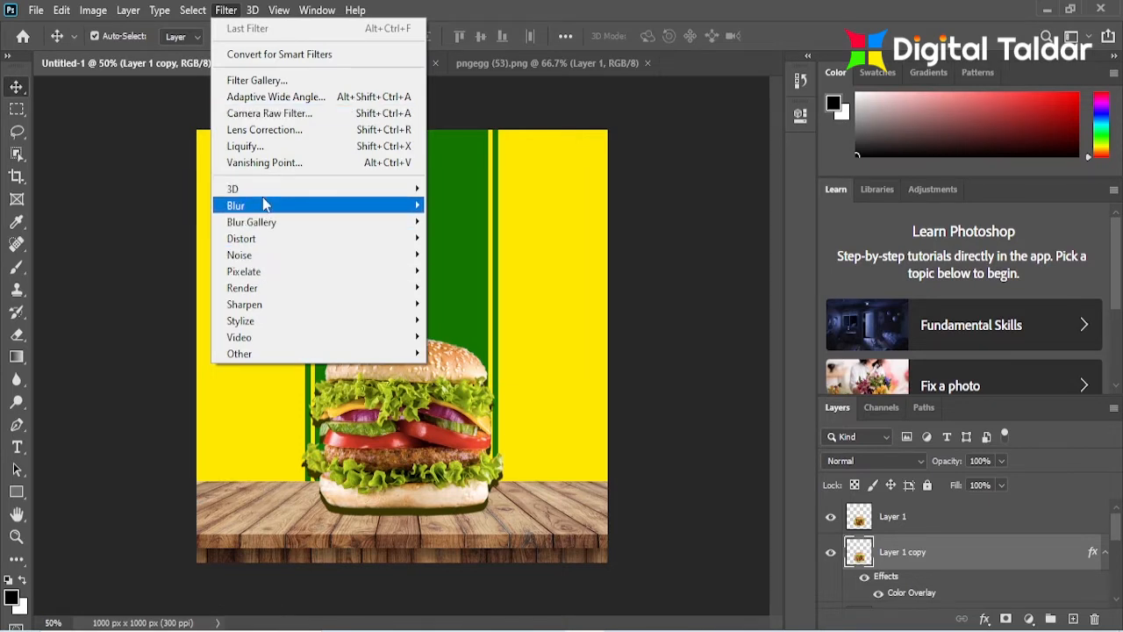
{"action": "mouse_move", "coordinate": [263, 206]}
{"action": "left_click", "coordinate": [462, 271]}
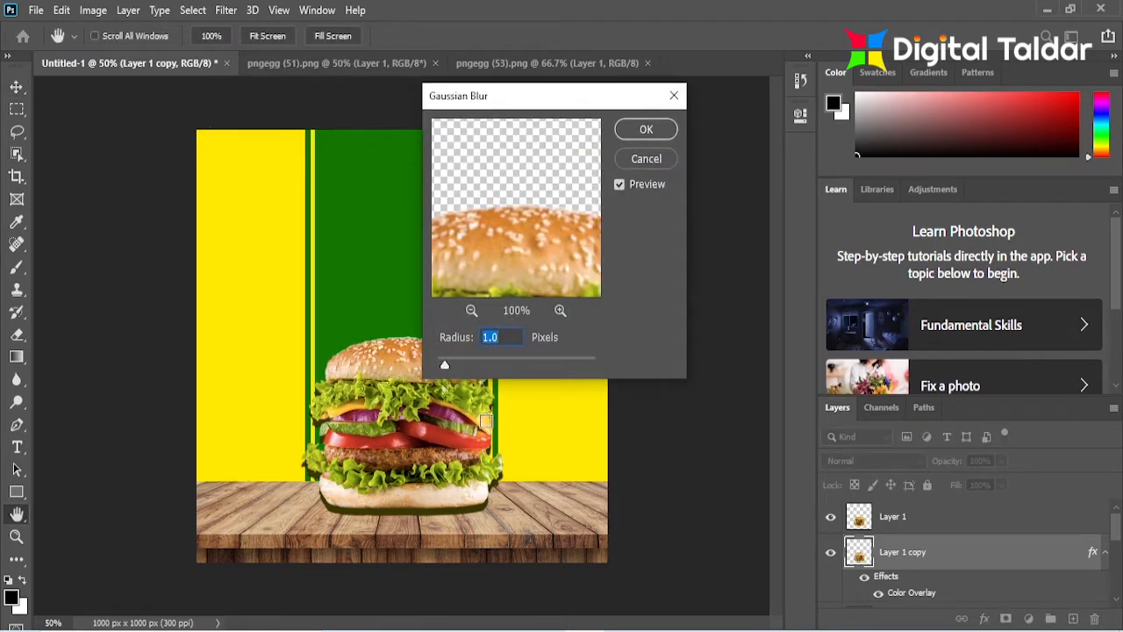
{"action": "left_click_drag", "start_coordinate": [451, 367], "coordinate": [499, 368]}
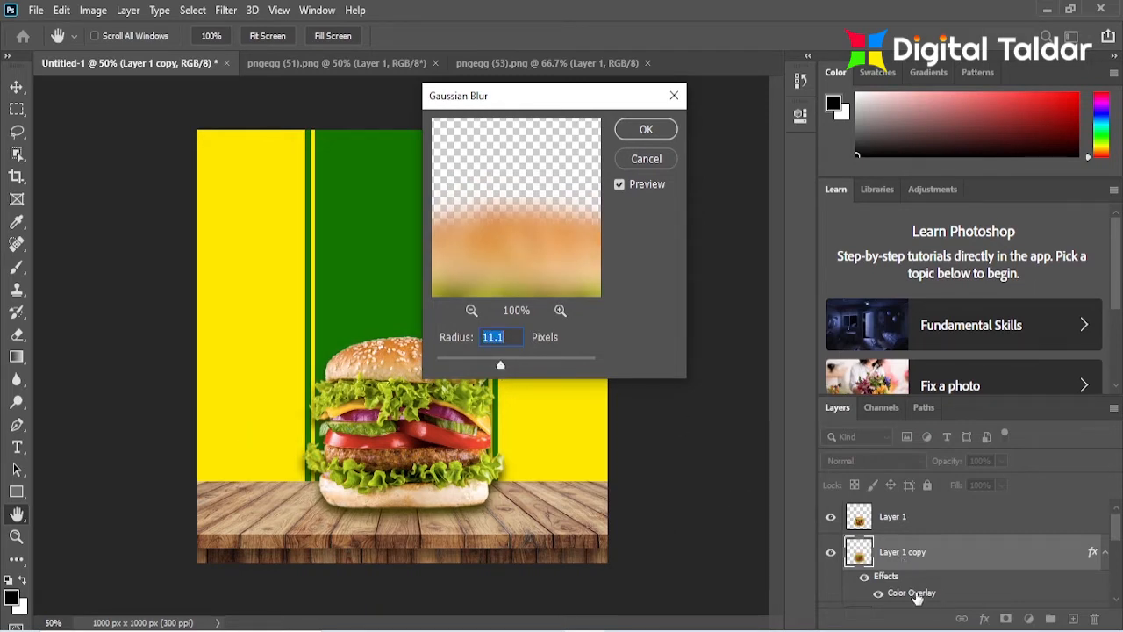
{"action": "left_click", "coordinate": [646, 129]}
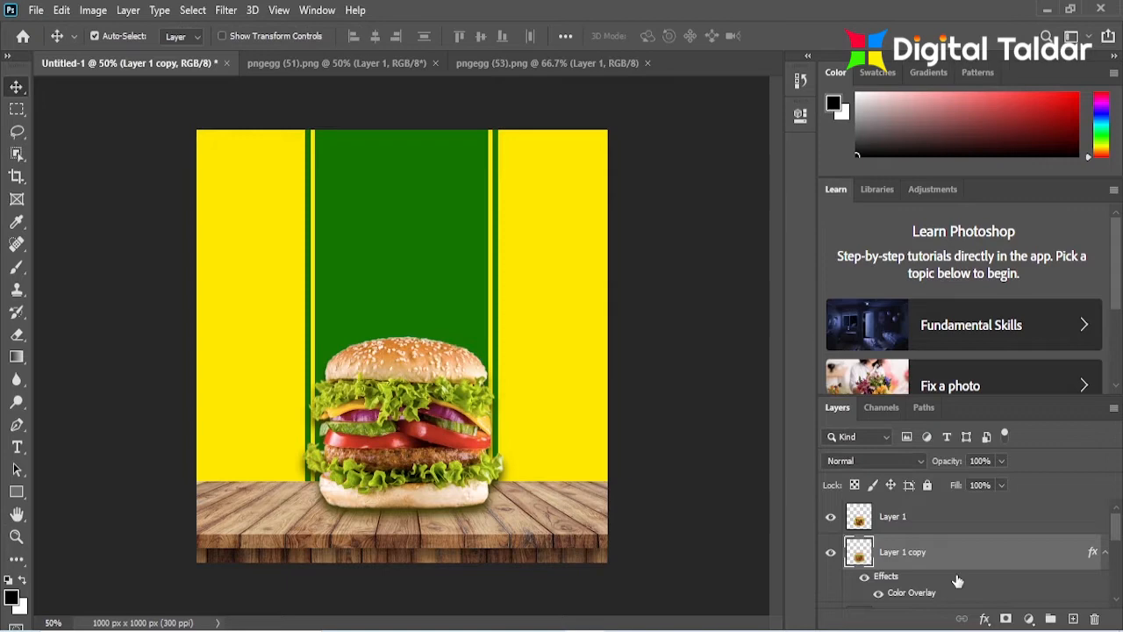
Step: Darken the shadow copy's Color Overlay to #181600
{"action": "double_click", "coordinate": [912, 593]}
{"action": "left_click", "coordinate": [633, 124]}
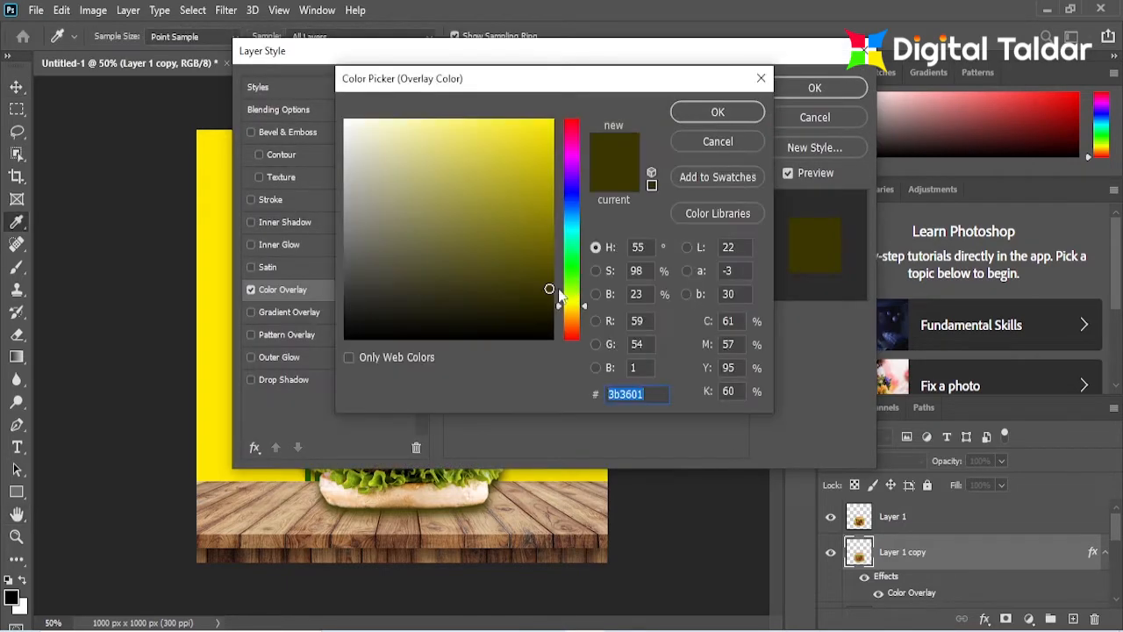
{"action": "left_click_drag", "start_coordinate": [549, 293], "coordinate": [551, 318]}
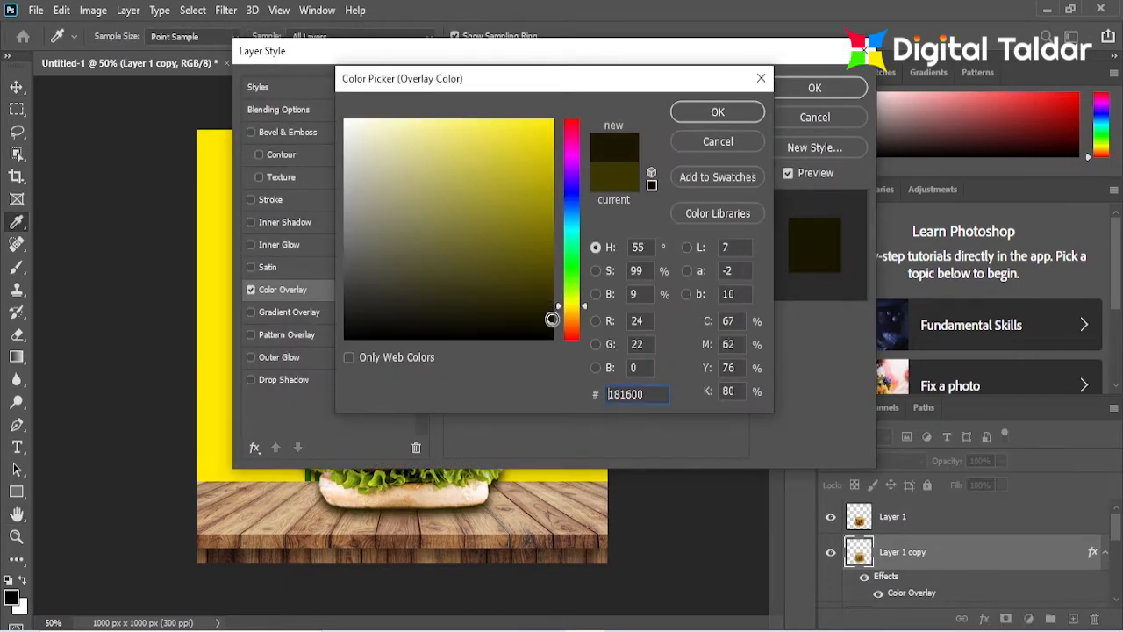
{"action": "left_click", "coordinate": [703, 113]}
{"action": "left_click", "coordinate": [814, 87]}
Step: Lower the shadow copy's layer opacity to 54%
{"action": "left_click", "coordinate": [1003, 460]}
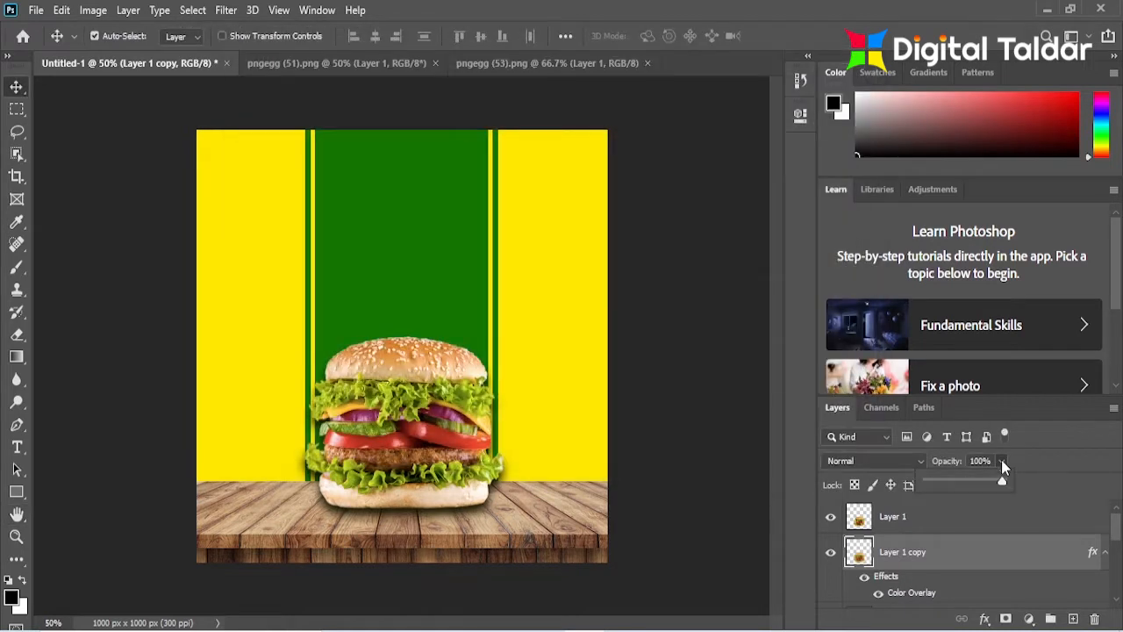
{"action": "left_click_drag", "start_coordinate": [1002, 476], "coordinate": [982, 481]}
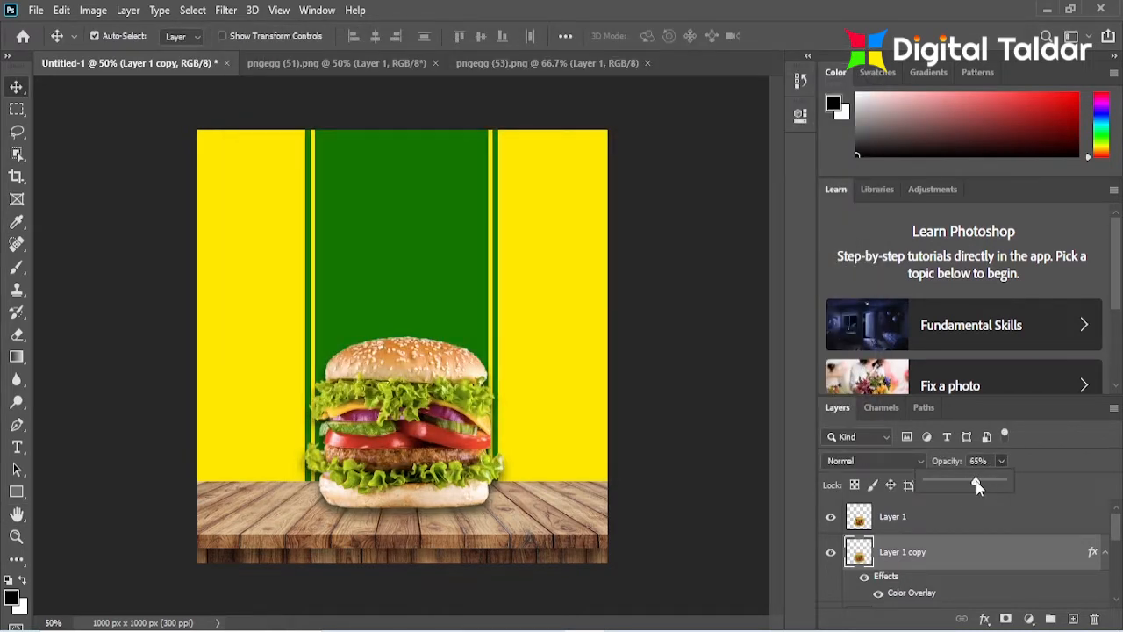
{"action": "left_click_drag", "start_coordinate": [976, 485], "coordinate": [969, 485]}
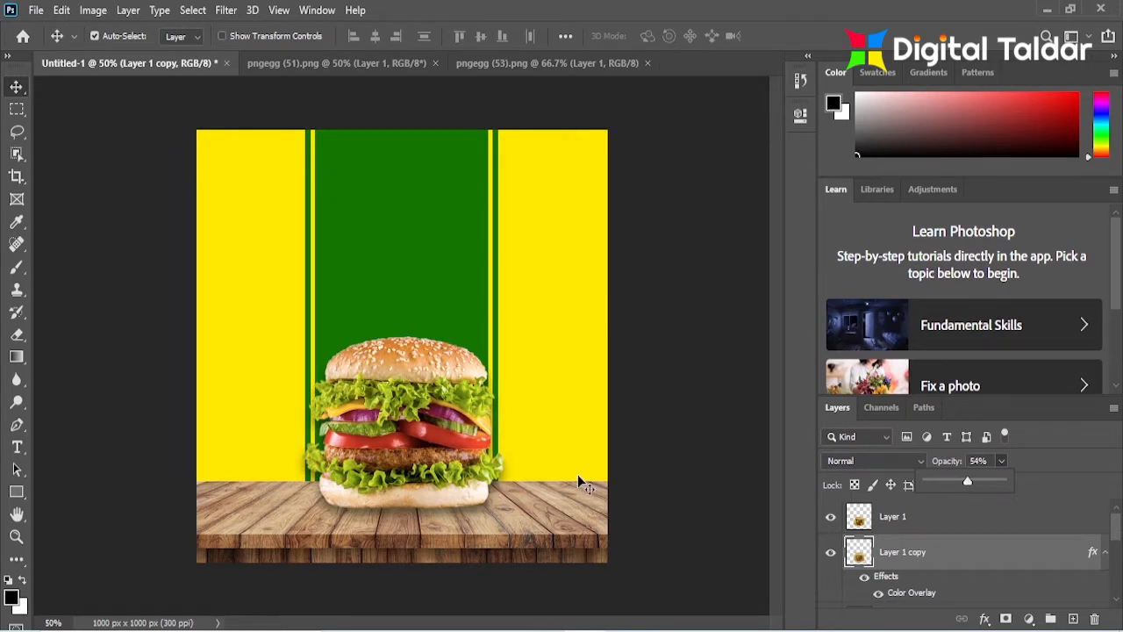
Step: Close the pngegg (51) and pngegg (53) source images
{"action": "left_click", "coordinate": [437, 64]}
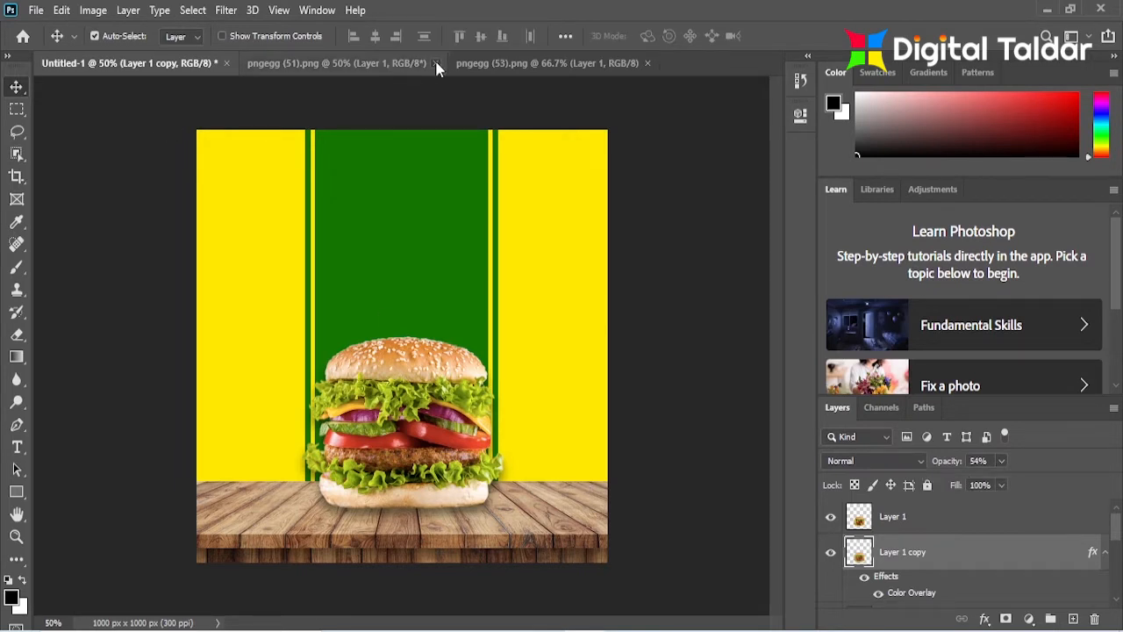
{"action": "left_click", "coordinate": [435, 63]}
{"action": "left_click", "coordinate": [433, 63]}
Step: Open the restaurant menu illustration pngegg (49) from Downloads
{"action": "left_click", "coordinate": [36, 9]}
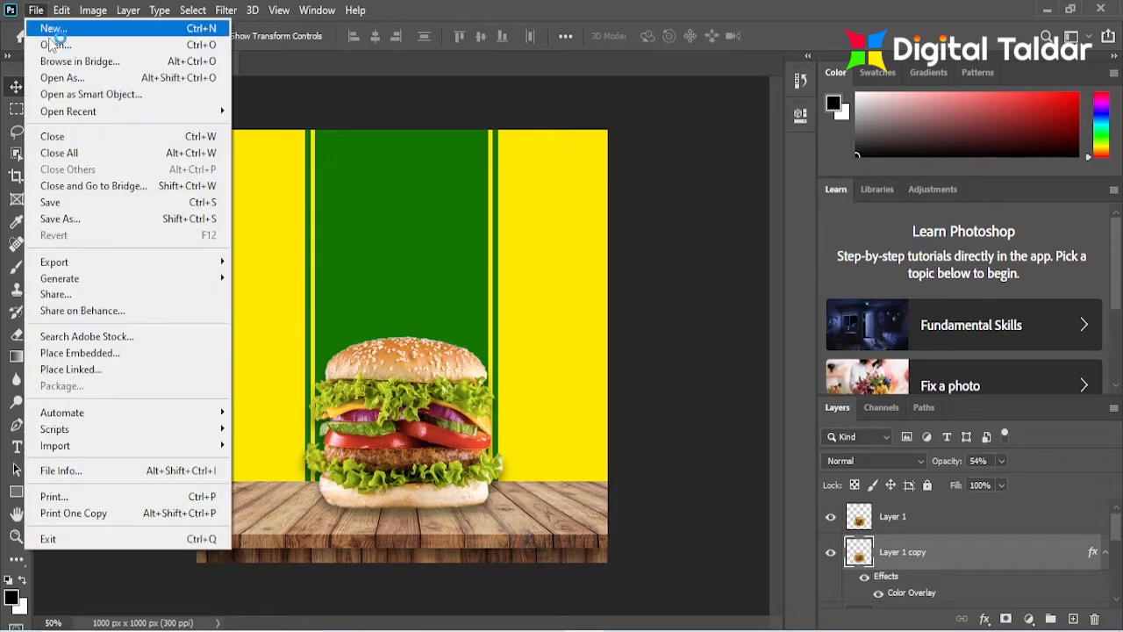
{"action": "left_click", "coordinate": [40, 44]}
{"action": "left_click", "coordinate": [771, 352]}
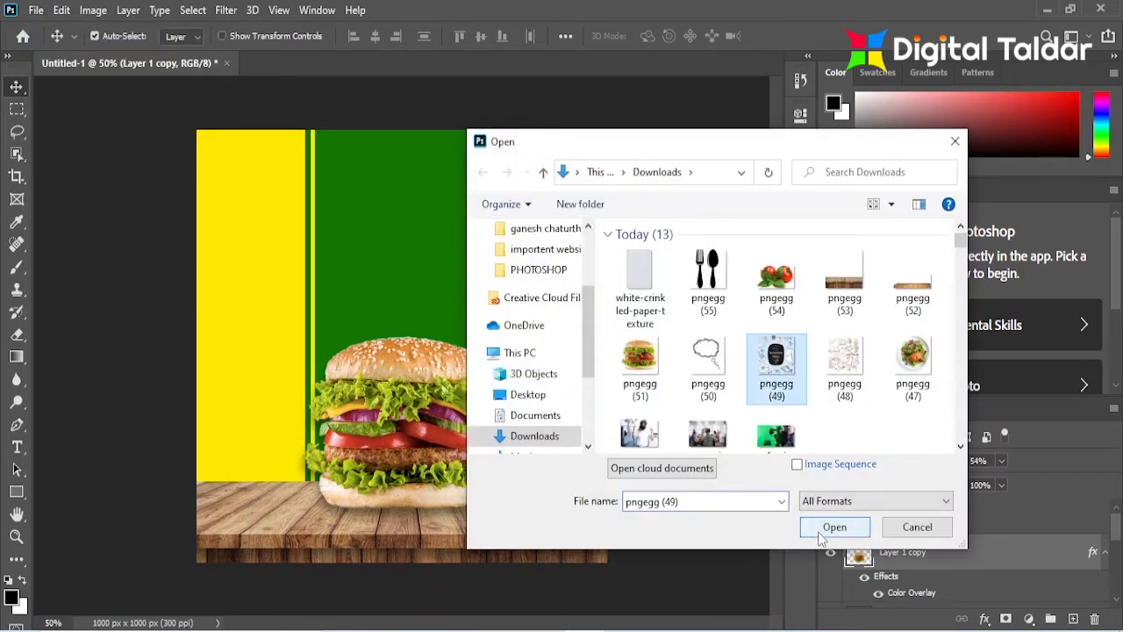
{"action": "left_click", "coordinate": [829, 527]}
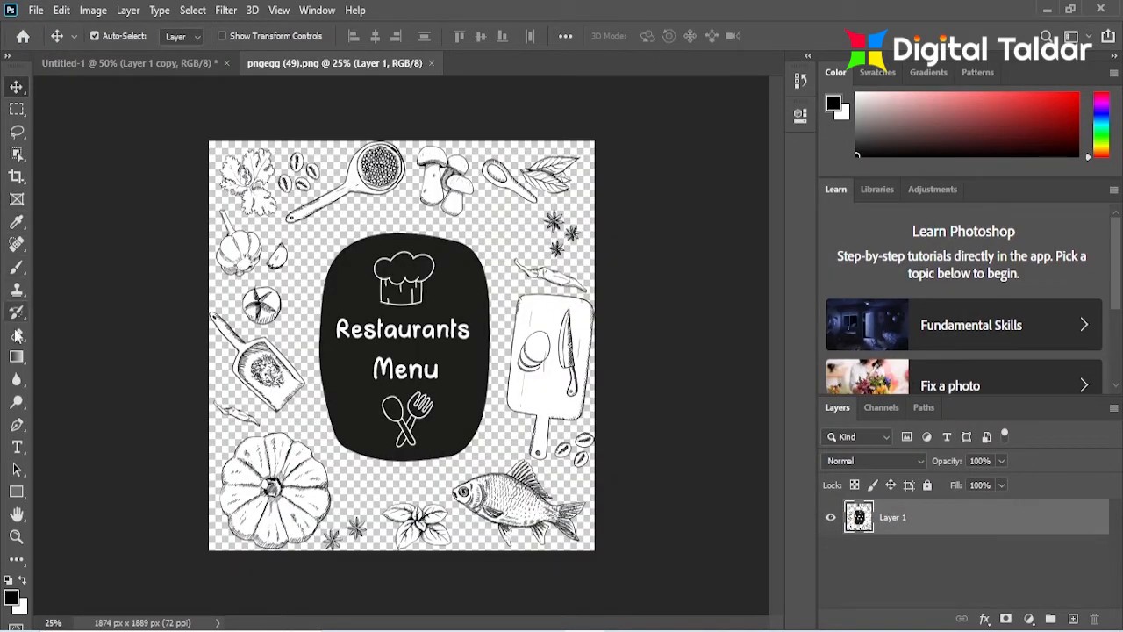
Step: Erase the black Restaurants Menu badge from the centre of the illustration, starting with a 180 px eraser and enlarging it for the remainder
{"action": "left_click", "coordinate": [17, 334]}
{"action": "left_click", "coordinate": [112, 37]}
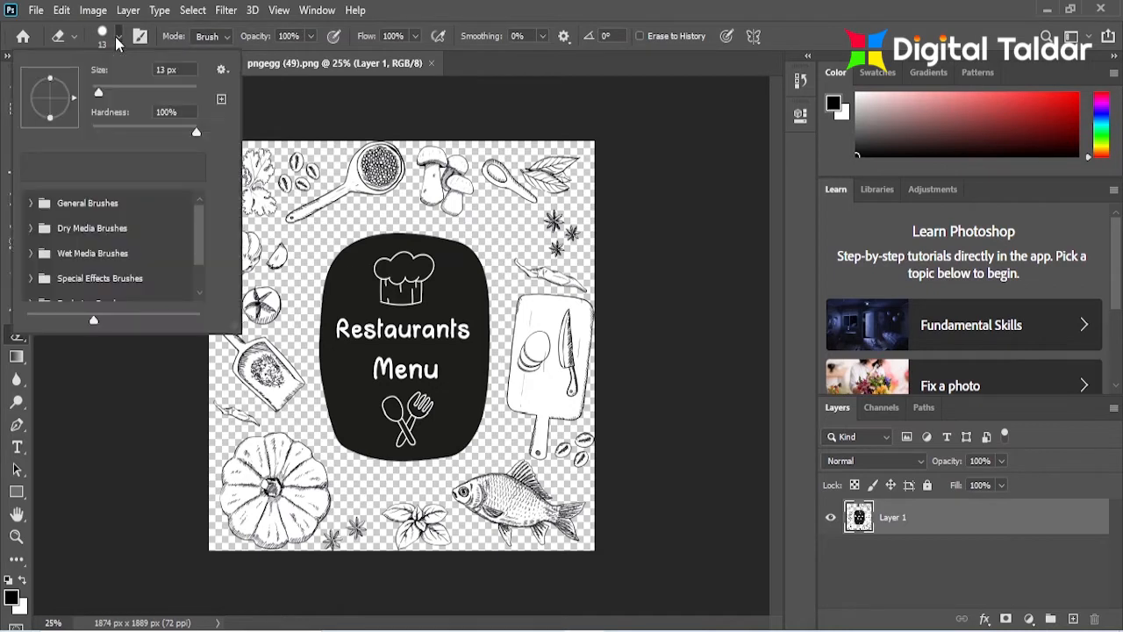
{"action": "left_click_drag", "start_coordinate": [97, 97], "coordinate": [166, 97]}
{"action": "left_click", "coordinate": [346, 263]}
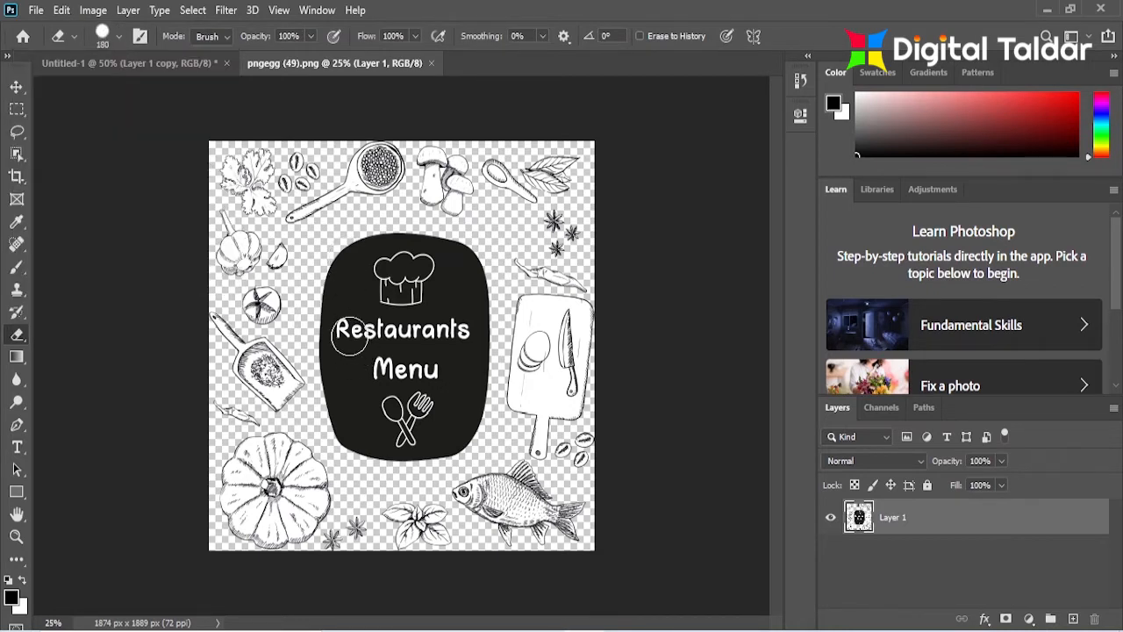
{"action": "left_click_drag", "start_coordinate": [338, 368], "coordinate": [342, 258]}
{"action": "left_click", "coordinate": [120, 38]}
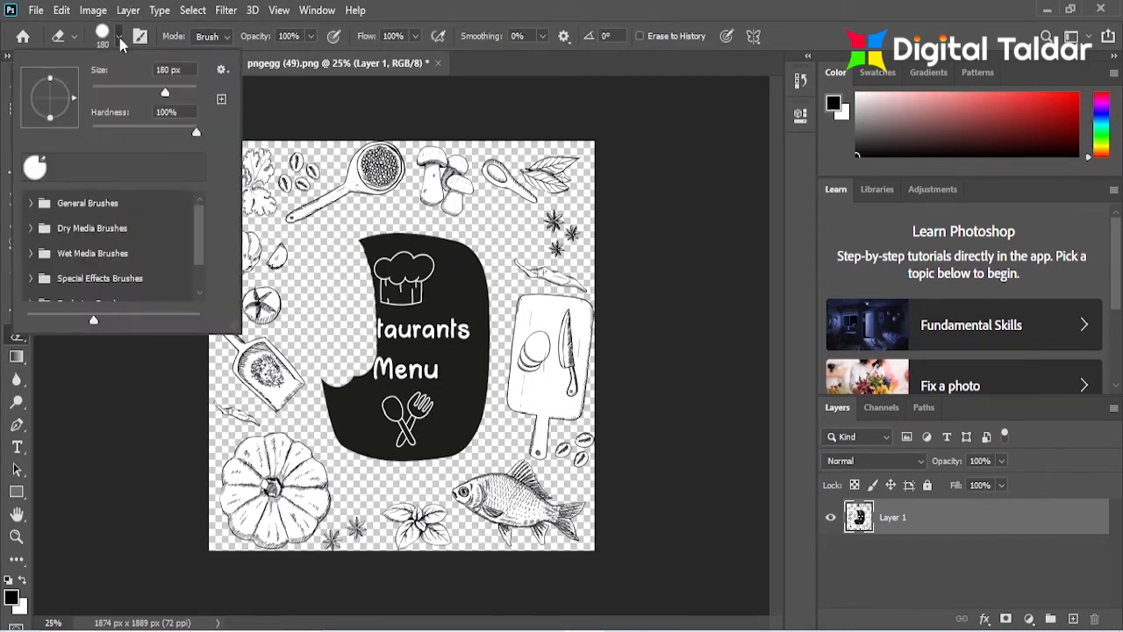
{"action": "left_click_drag", "start_coordinate": [165, 96], "coordinate": [185, 97]}
{"action": "mouse_move", "coordinate": [386, 263]}
{"action": "left_mouse_down"}
{"action": "mouse_move", "coordinate": [445, 276]}
{"action": "mouse_move", "coordinate": [461, 364]}
{"action": "mouse_move", "coordinate": [431, 416]}
{"action": "mouse_move", "coordinate": [373, 421]}
{"action": "mouse_move", "coordinate": [355, 377]}
{"action": "mouse_move", "coordinate": [401, 316]}
{"action": "left_mouse_up"}
{"action": "left_click", "coordinate": [17, 86]}
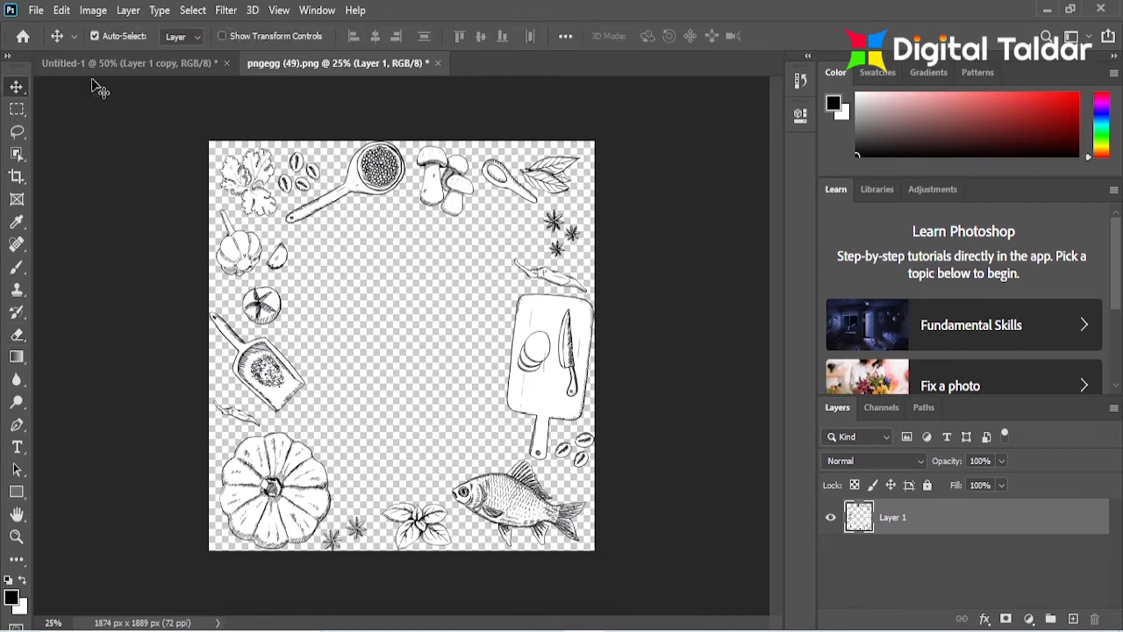
Step: Copy the cleaned food sketch artwork into the Untitled-1 design, directly above the Rectangle 2 copy layer
{"action": "mouse_move", "coordinate": [282, 63]}
{"action": "left_mouse_down"}
{"action": "mouse_move", "coordinate": [628, 129]}
{"action": "mouse_move", "coordinate": [627, 95]}
{"action": "mouse_move", "coordinate": [606, 65]}
{"action": "left_mouse_up"}
{"action": "left_click", "coordinate": [200, 63]}
{"action": "scroll", "coordinate": [1118, 531], "scroll_direction": "down", "scroll_amount": 2}
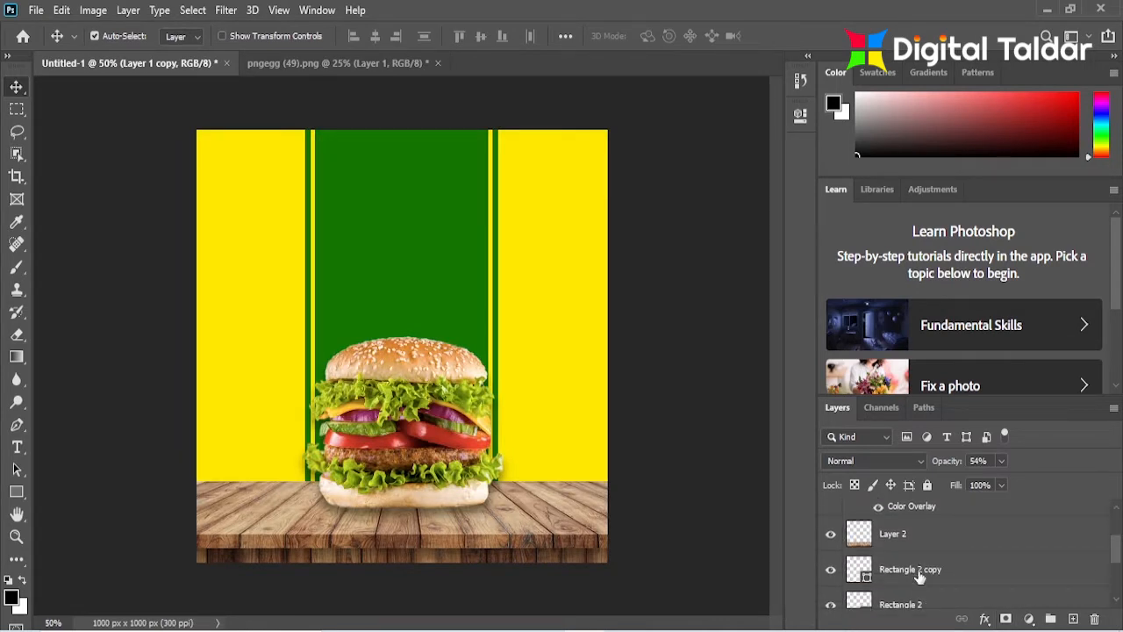
{"action": "left_click", "coordinate": [917, 574]}
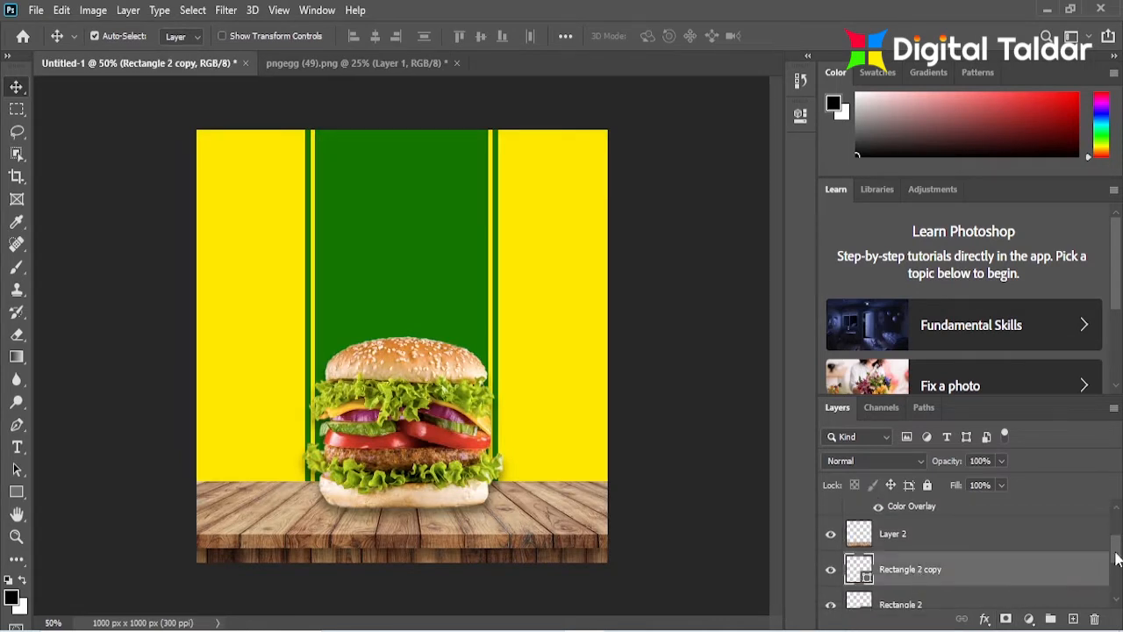
{"action": "mouse_move", "coordinate": [1117, 560]}
{"action": "left_mouse_down"}
{"action": "mouse_move", "coordinate": [1117, 586]}
{"action": "mouse_move", "coordinate": [1117, 563]}
{"action": "left_mouse_up"}
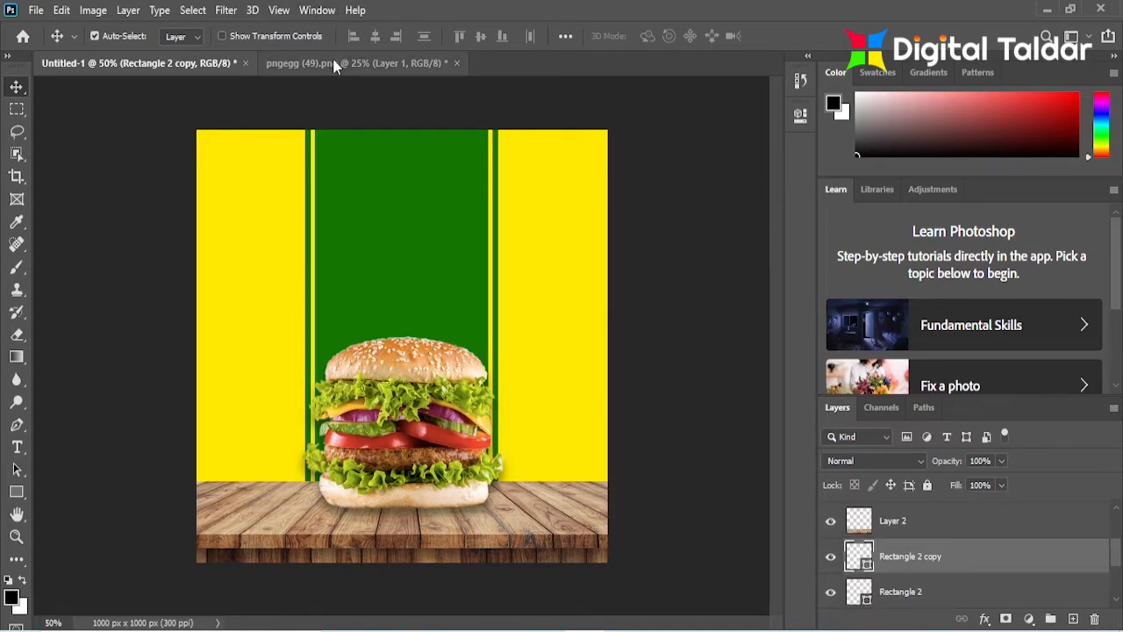
{"action": "left_click_drag", "start_coordinate": [332, 59], "coordinate": [604, 164]}
{"action": "mouse_move", "coordinate": [588, 347]}
{"action": "left_mouse_down"}
{"action": "mouse_move", "coordinate": [363, 311]}
{"action": "mouse_move", "coordinate": [361, 320]}
{"action": "left_mouse_up"}
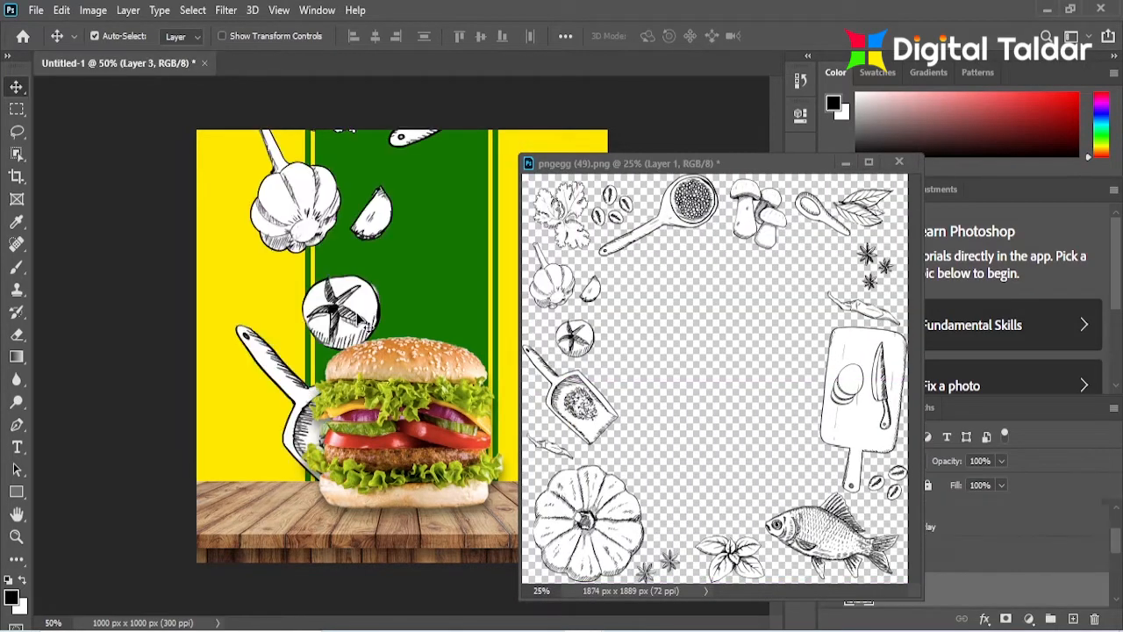
{"action": "left_click_drag", "start_coordinate": [630, 167], "coordinate": [500, 68]}
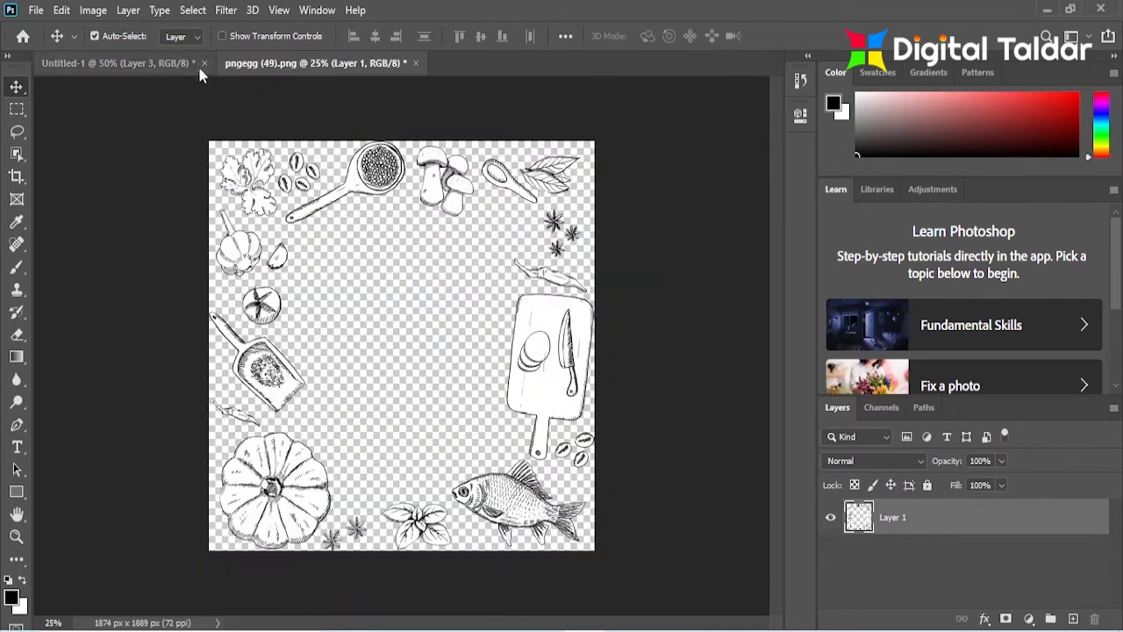
{"action": "left_click", "coordinate": [136, 68]}
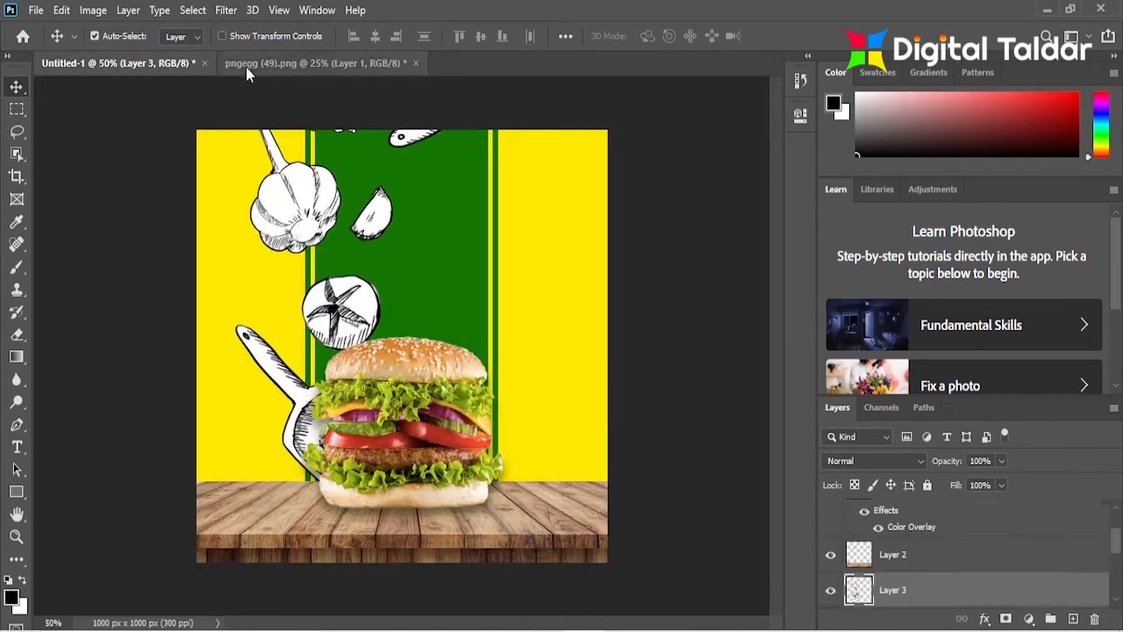
Step: Scale and position the sketch artwork to span the full width of the canvas
{"action": "key", "text": "ctrl+t"}
{"action": "left_click_drag", "start_coordinate": [237, 392], "coordinate": [607, 393]}
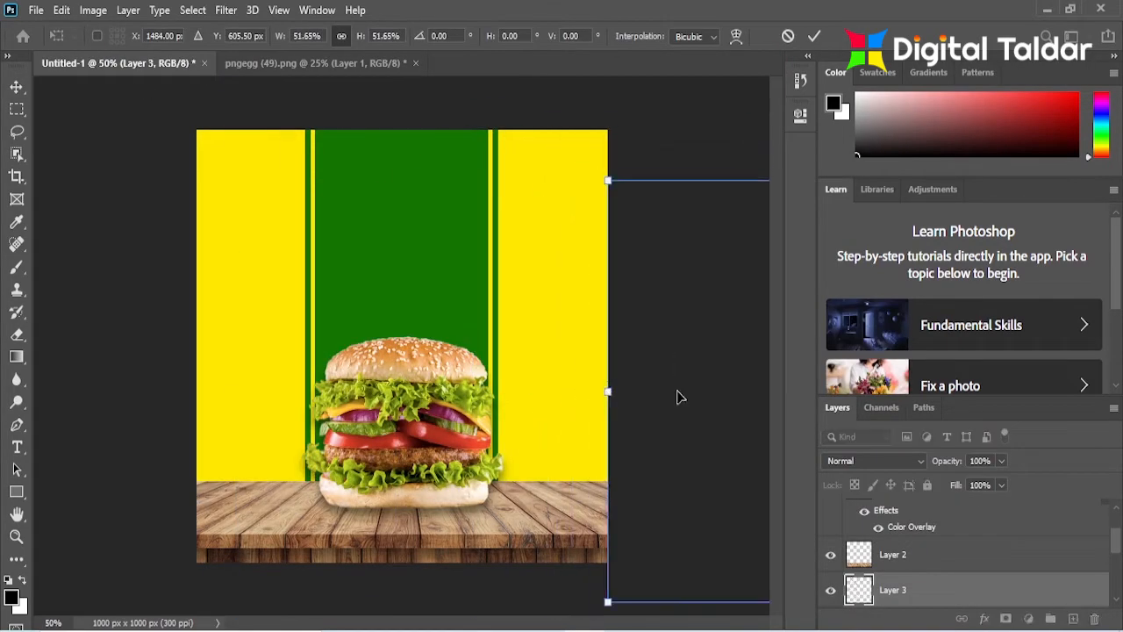
{"action": "left_click_drag", "start_coordinate": [704, 394], "coordinate": [295, 348]}
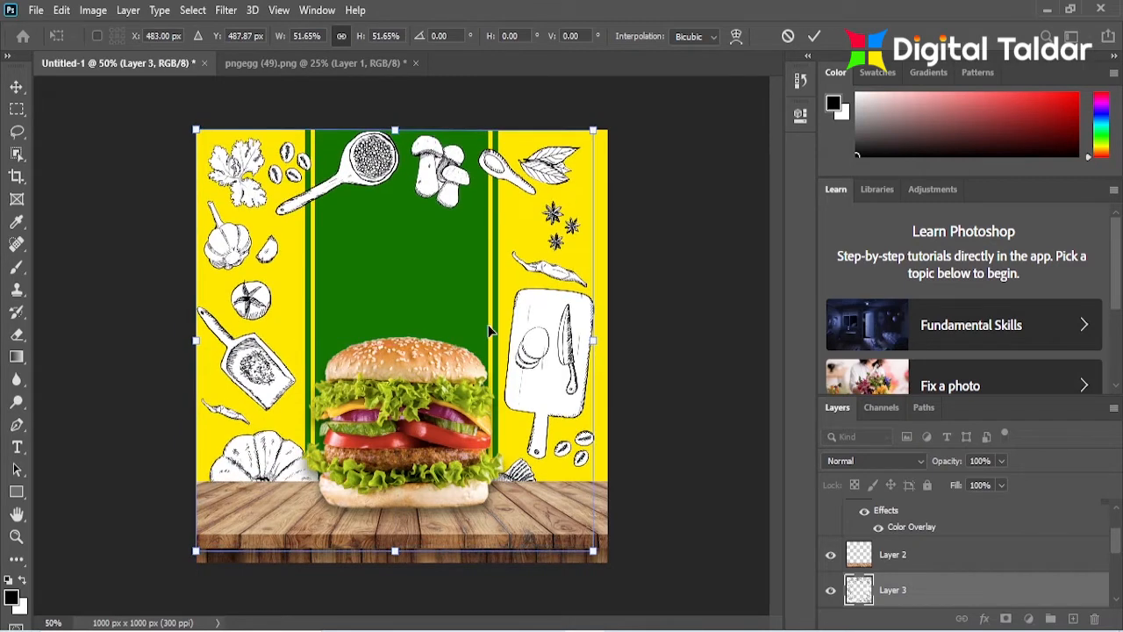
{"action": "left_click_drag", "start_coordinate": [595, 342], "coordinate": [607, 341]}
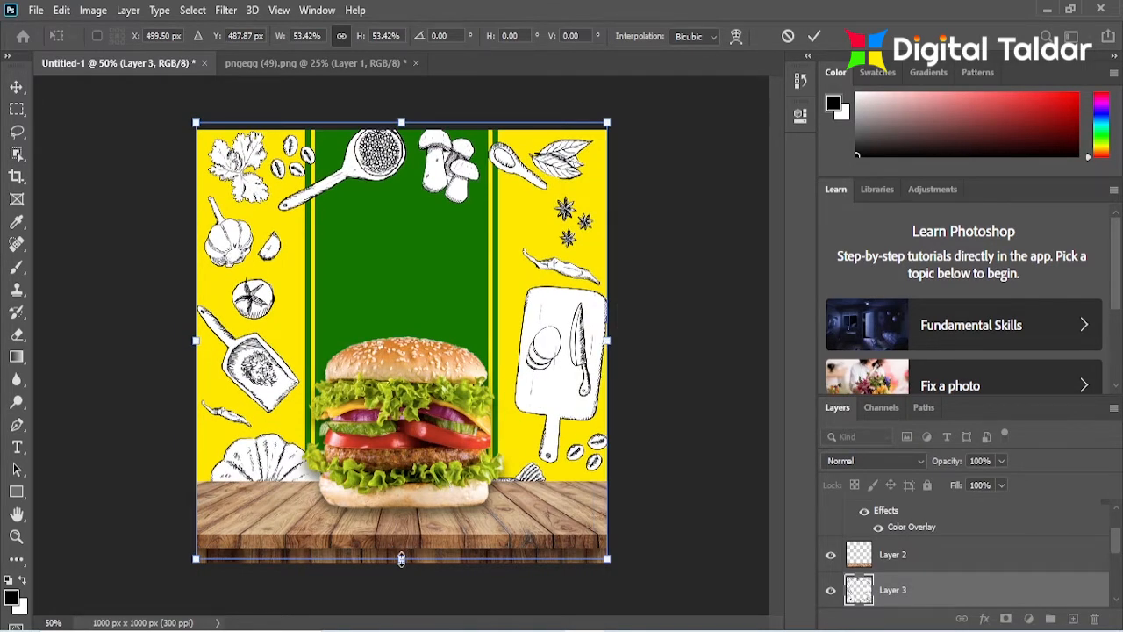
{"action": "mouse_move", "coordinate": [401, 558]}
{"action": "left_mouse_down"}
{"action": "mouse_move", "coordinate": [401, 544]}
{"action": "mouse_move", "coordinate": [400, 571]}
{"action": "left_mouse_up"}
{"action": "left_click", "coordinate": [814, 39]}
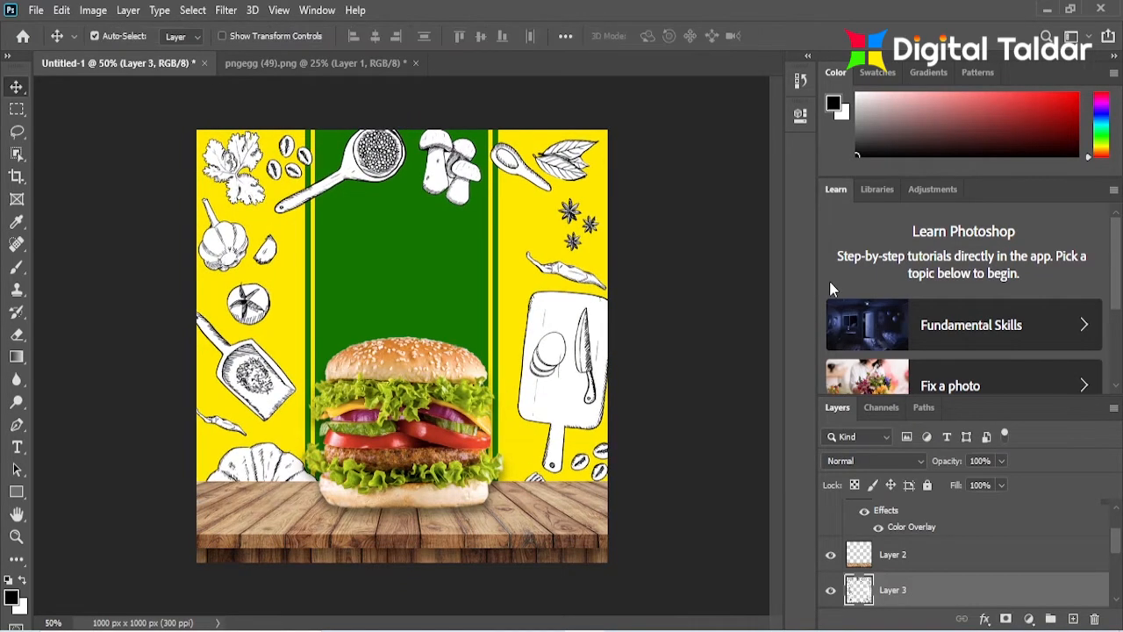
Step: Set the sketch layer's blend mode to Luminosity and place it between the Rectangle 1 and Color Fill 1 layers
{"action": "left_click", "coordinate": [917, 459]}
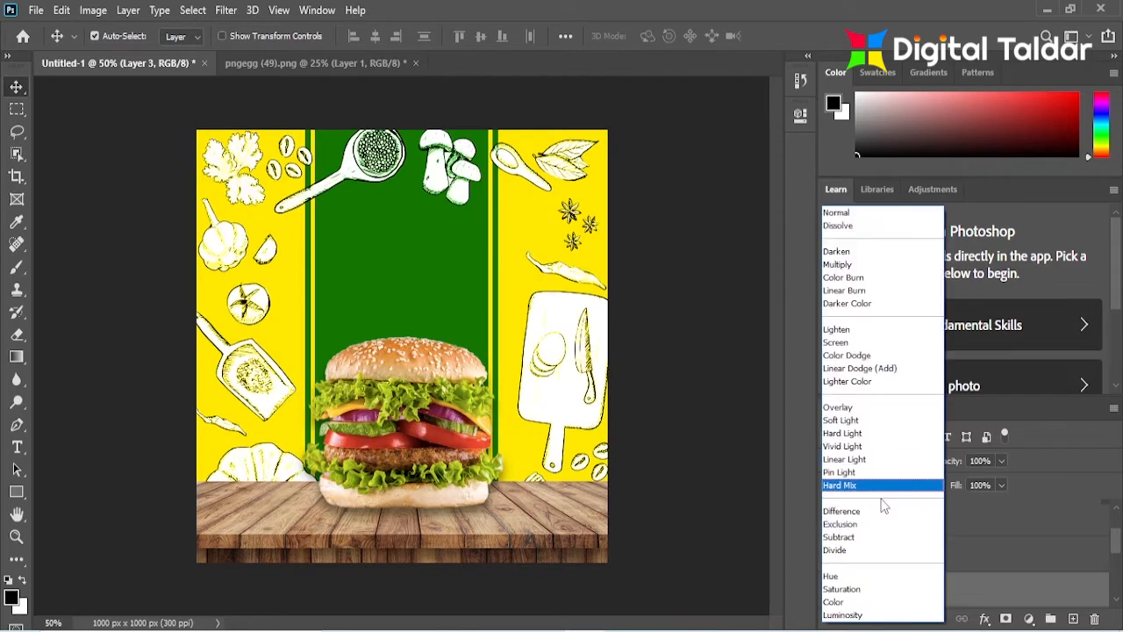
{"action": "left_click", "coordinate": [842, 617]}
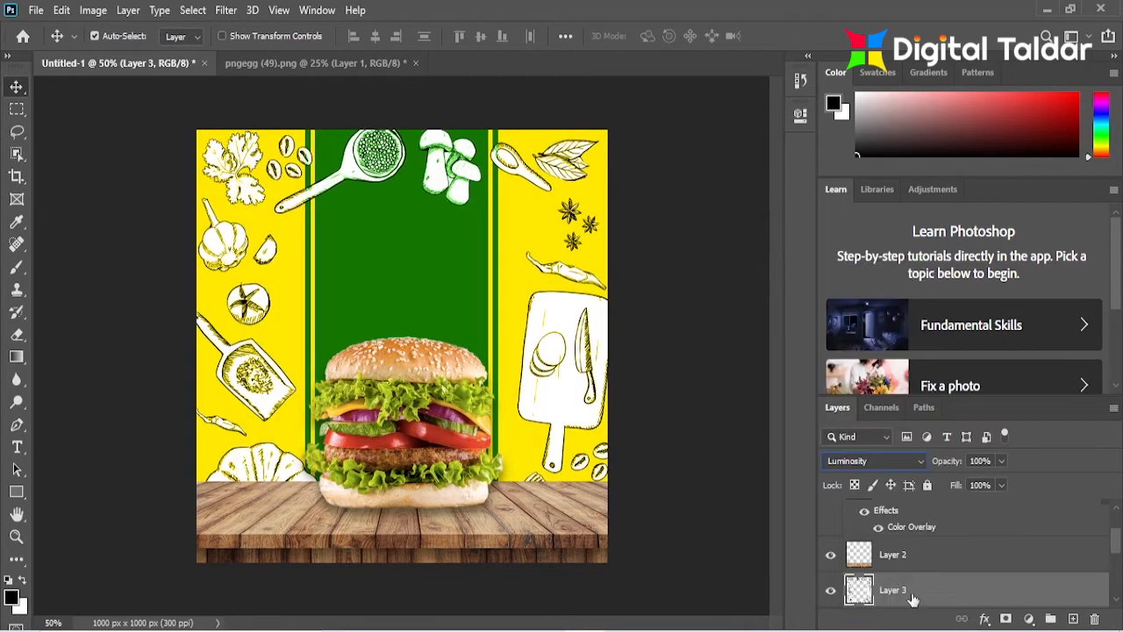
{"action": "scroll", "coordinate": [965, 562], "scroll_direction": "up", "scroll_amount": 3}
{"action": "left_click_drag", "start_coordinate": [899, 518], "coordinate": [914, 587]}
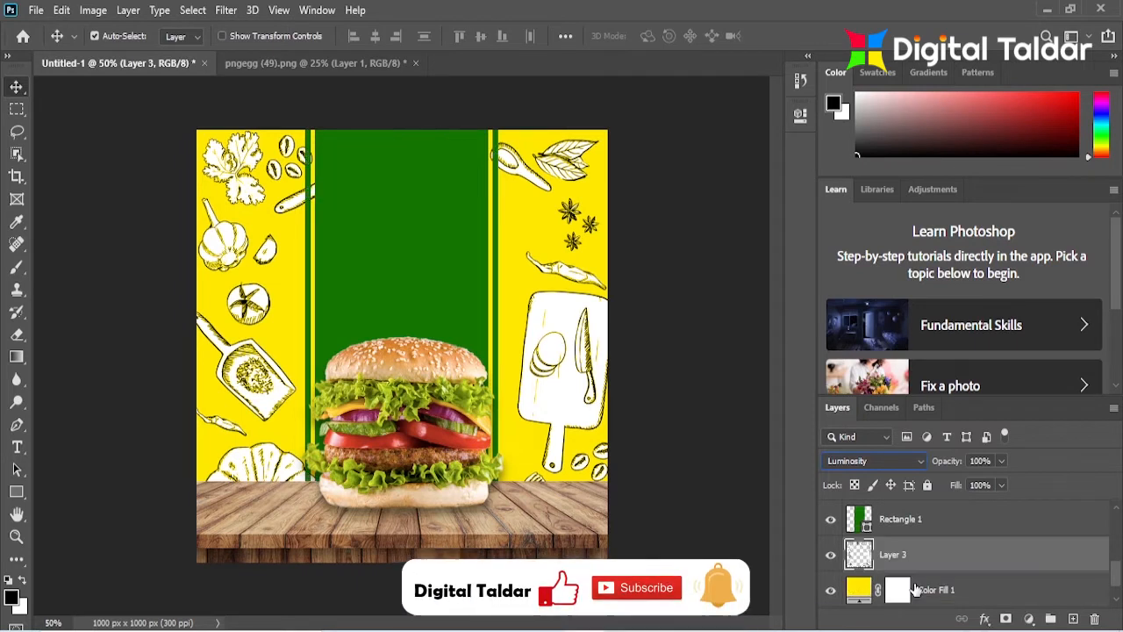
Step: Lower the sketch artwork layer's opacity to 30%
{"action": "left_click", "coordinate": [1001, 461]}
{"action": "left_click_drag", "start_coordinate": [1002, 481], "coordinate": [949, 482]}
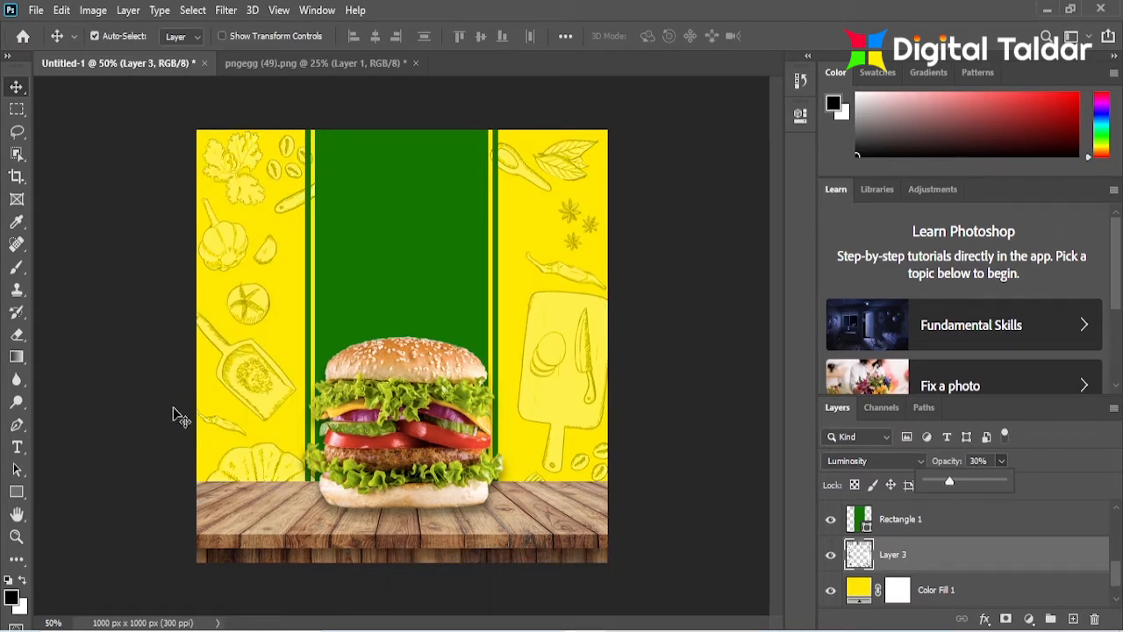
Step: Add the horizontal text "Special" on the upper part of the green stripe, with its layer at the top of the stack
{"action": "left_click", "coordinate": [17, 447]}
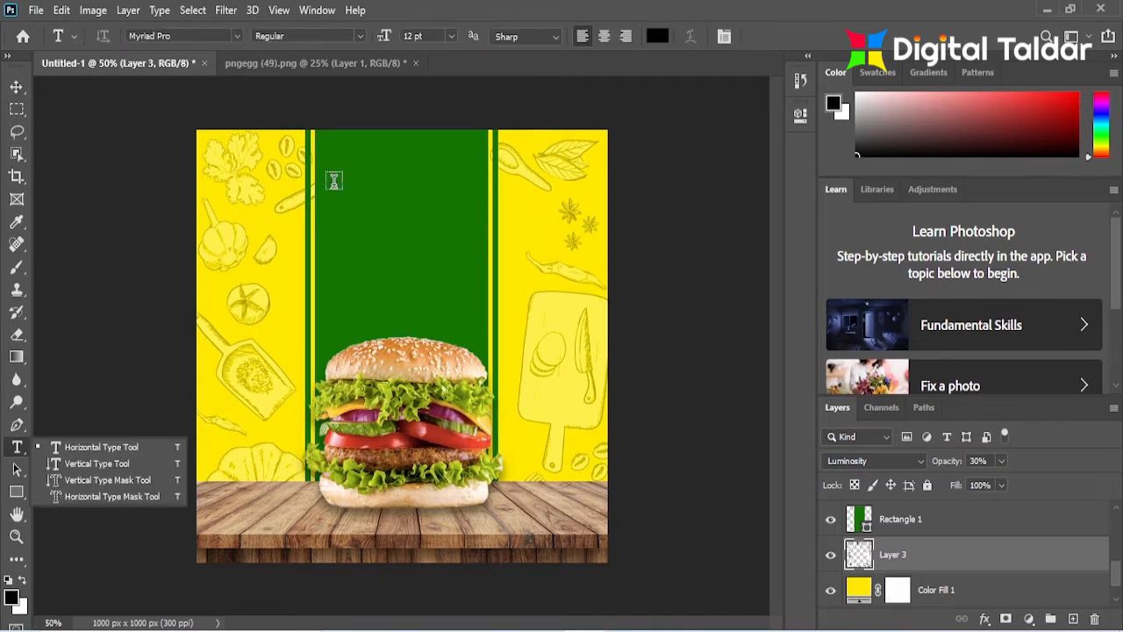
{"action": "left_click", "coordinate": [333, 180]}
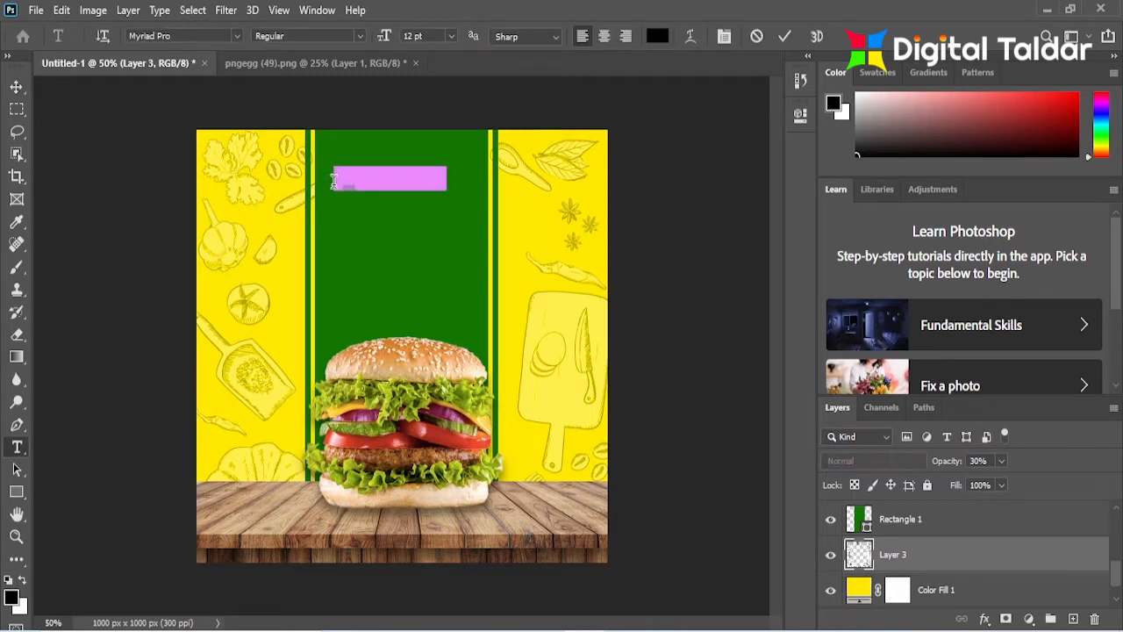
{"action": "left_click_drag", "start_coordinate": [921, 554], "coordinate": [924, 506]}
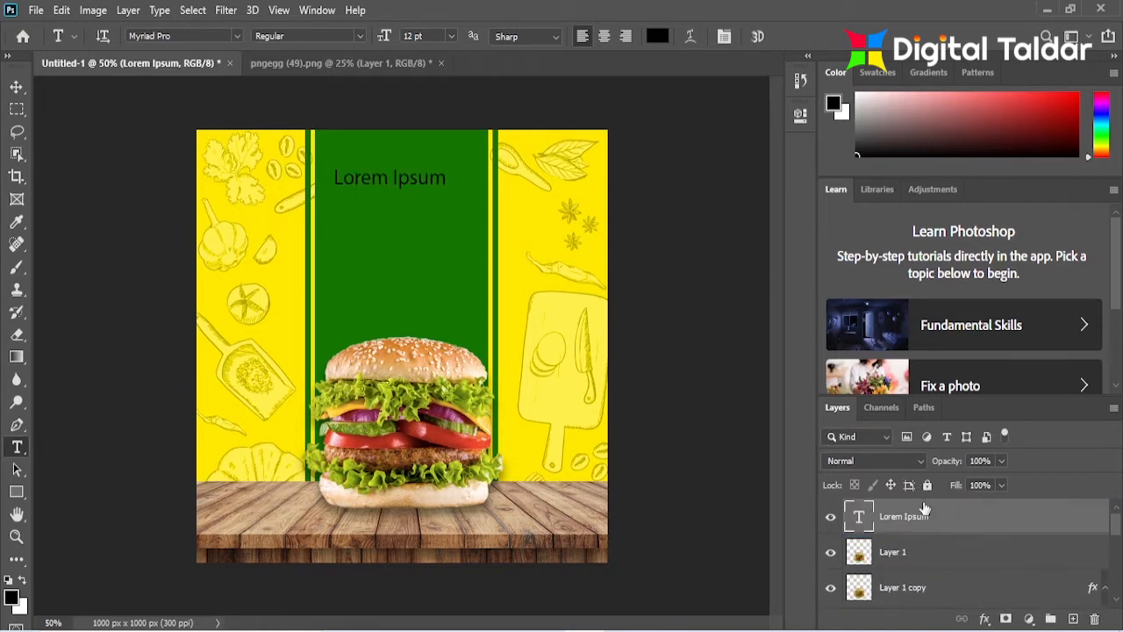
{"action": "triple_click", "coordinate": [411, 177]}
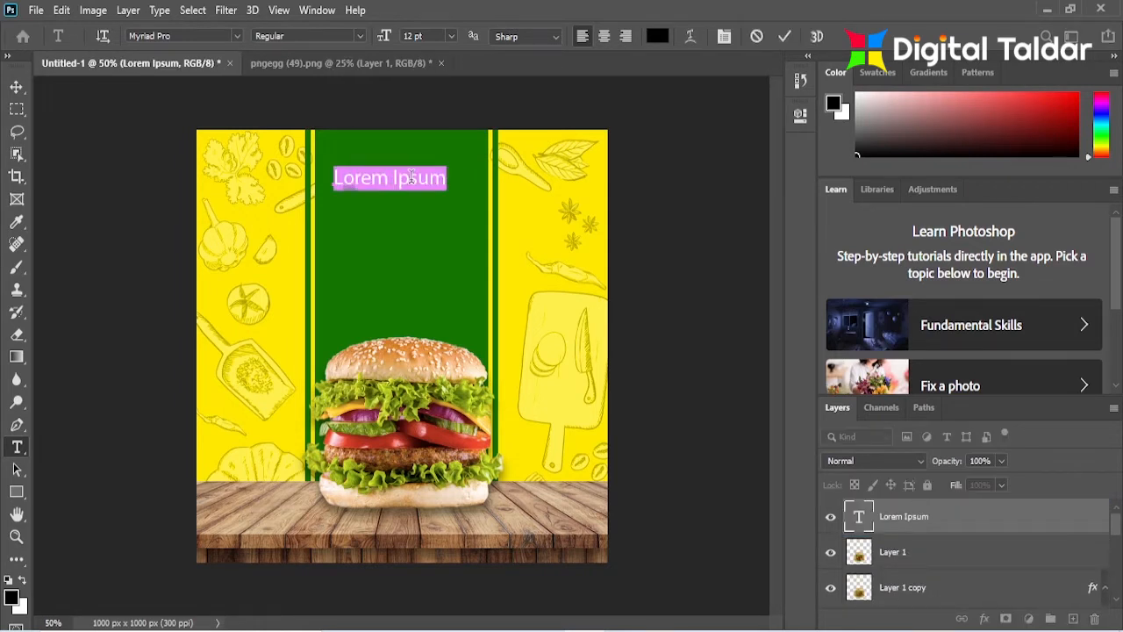
{"action": "type", "text": "Special"}
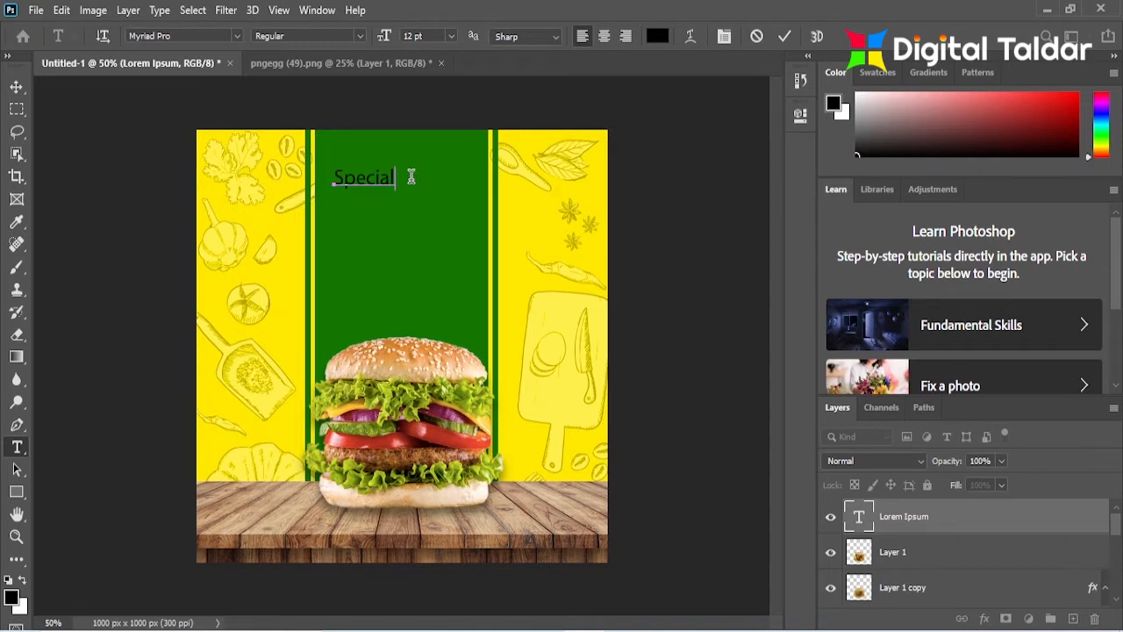
{"action": "left_click", "coordinate": [784, 36]}
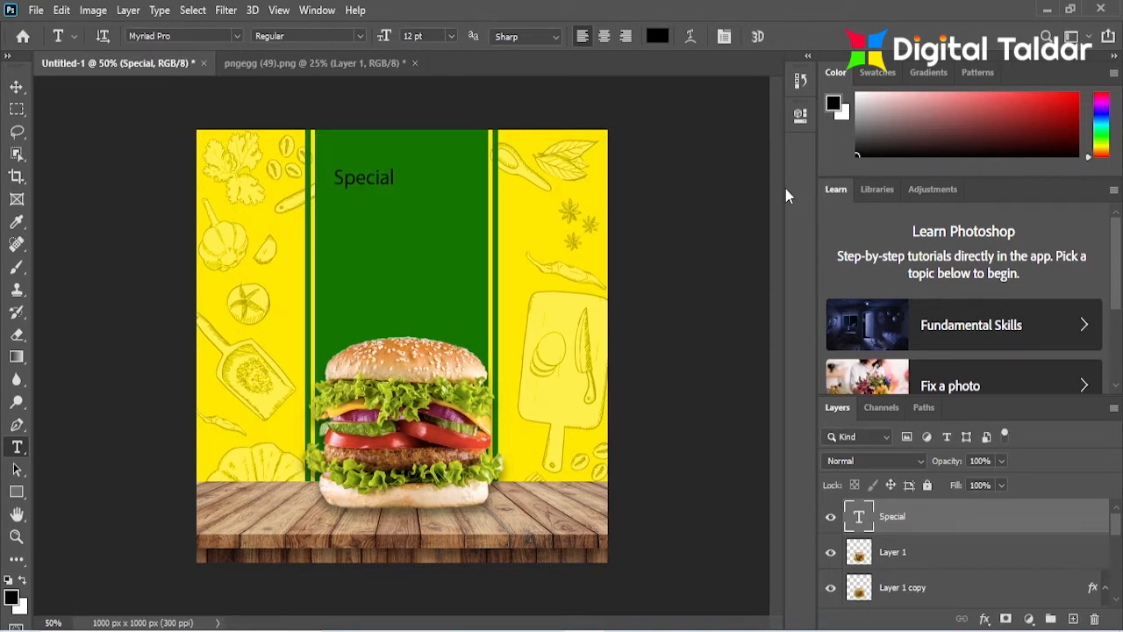
Step: Change the font of the "Special" text to Britannic Bold
{"action": "left_click", "coordinate": [238, 39]}
{"action": "left_click", "coordinate": [238, 39]}
{"action": "left_click", "coordinate": [316, 11]}
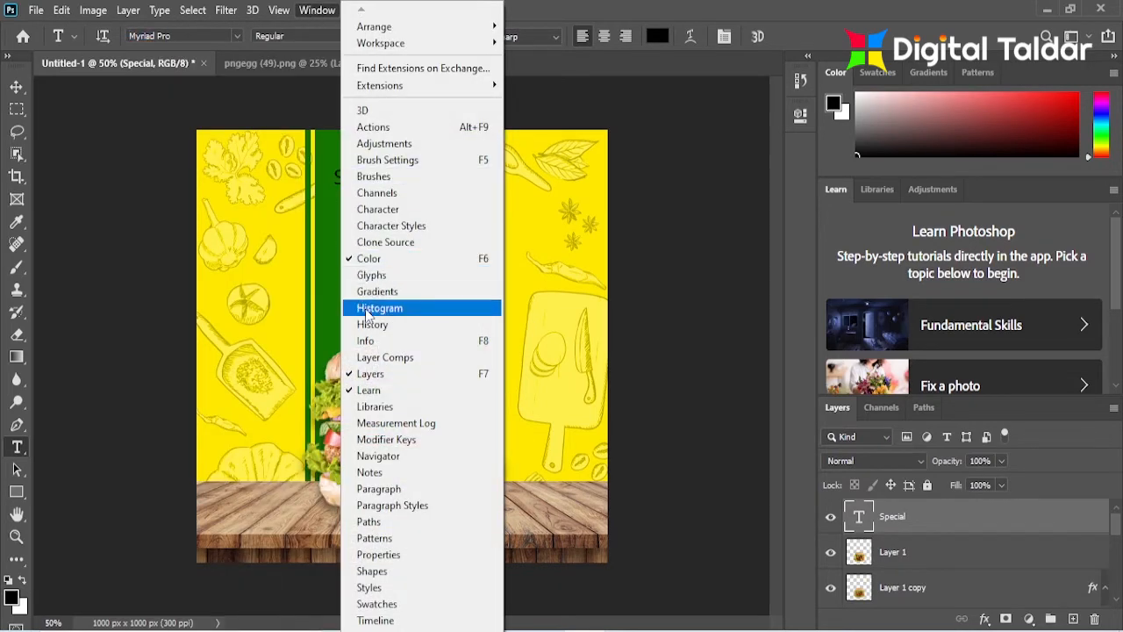
{"action": "left_click", "coordinate": [377, 210]}
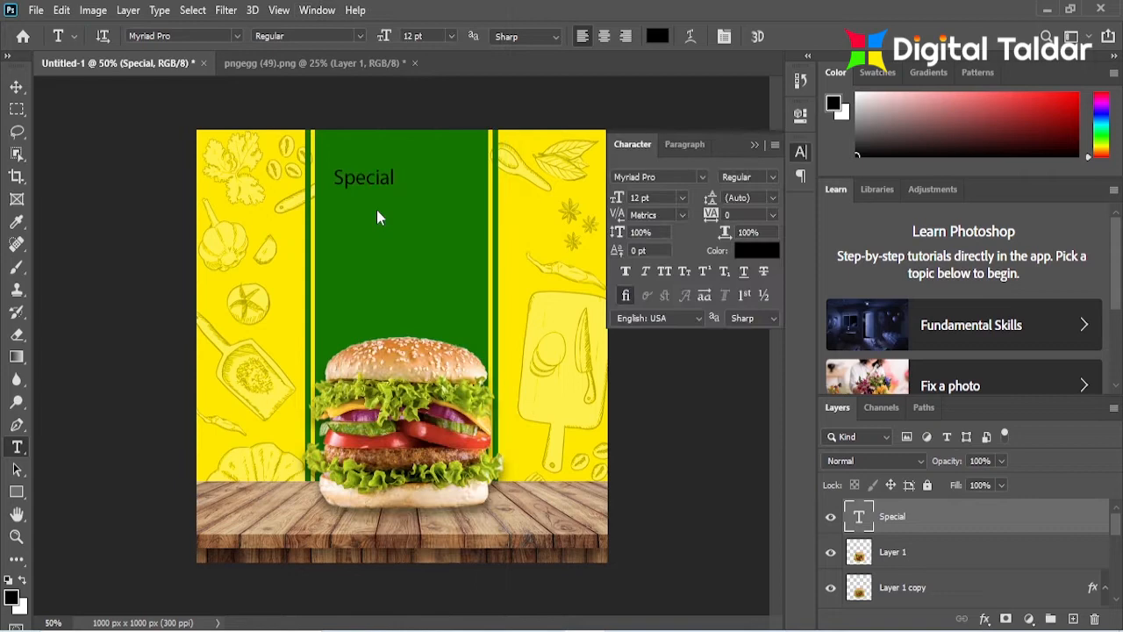
{"action": "left_click", "coordinate": [704, 176]}
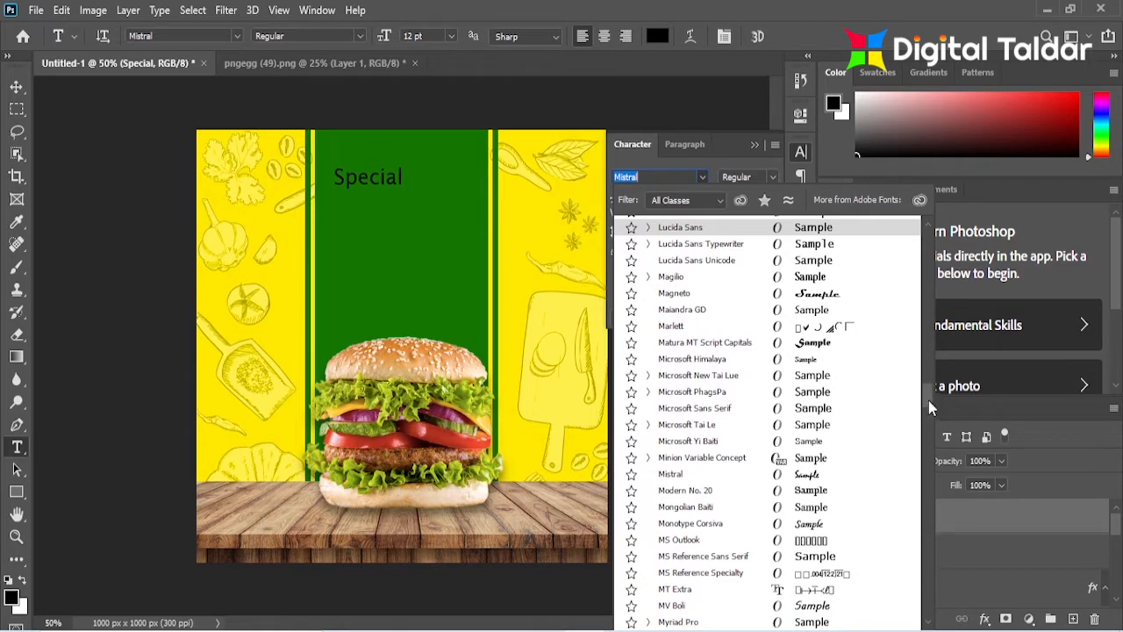
{"action": "left_click_drag", "start_coordinate": [928, 400], "coordinate": [929, 230]}
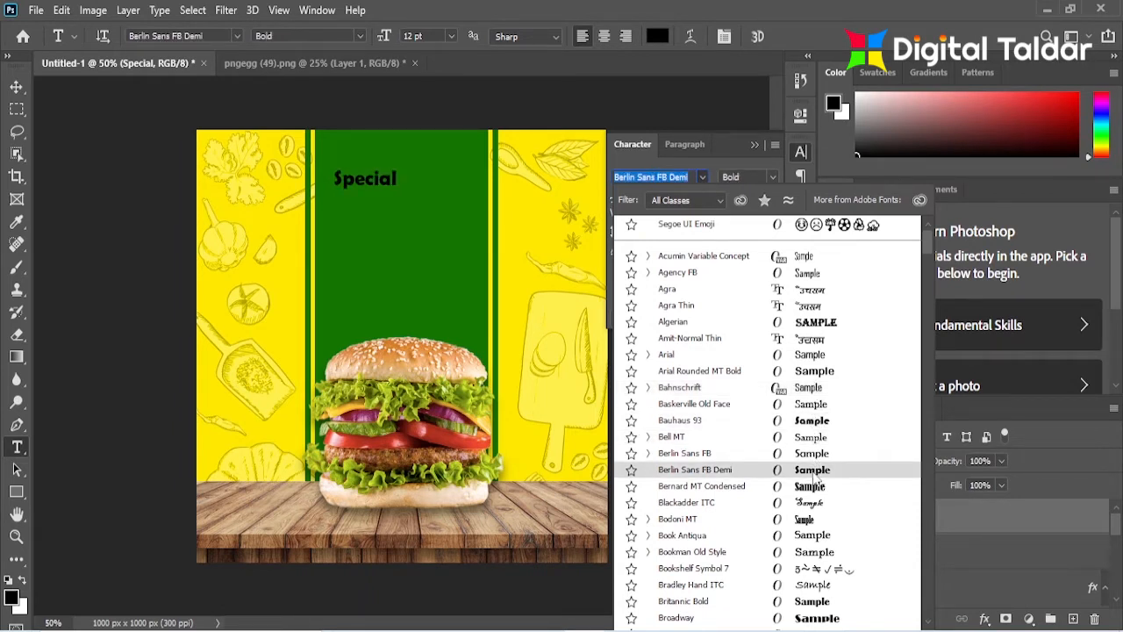
{"action": "left_click", "coordinate": [808, 603]}
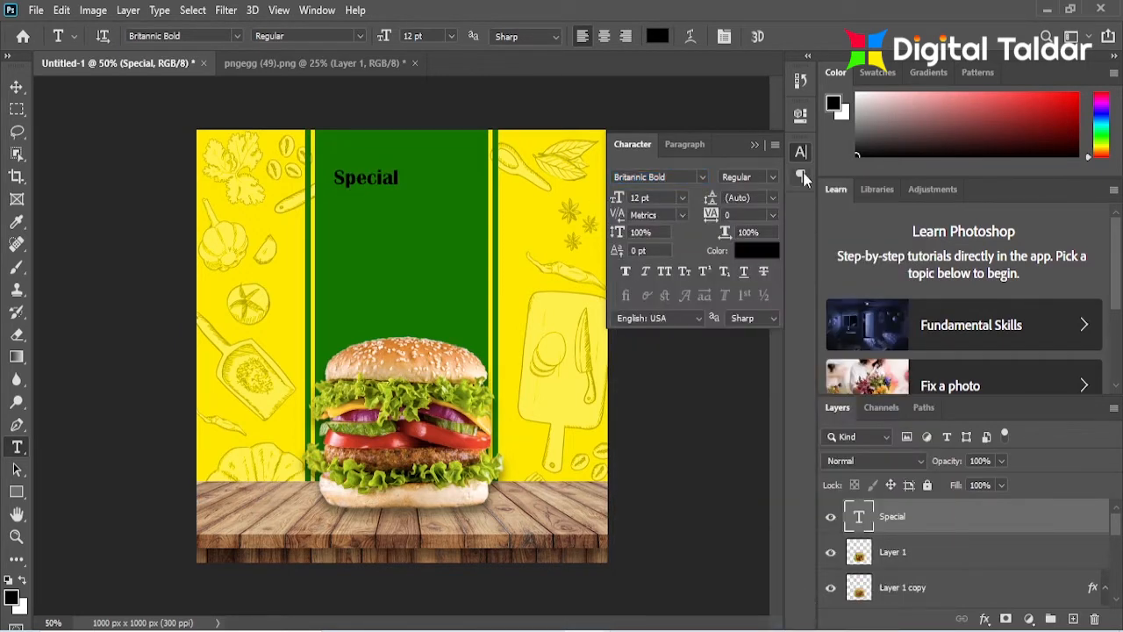
Step: Set the colour of the "Special" text to white (#ffffff)
{"action": "left_click", "coordinate": [755, 255]}
{"action": "left_click_drag", "start_coordinate": [346, 121], "coordinate": [331, 105]}
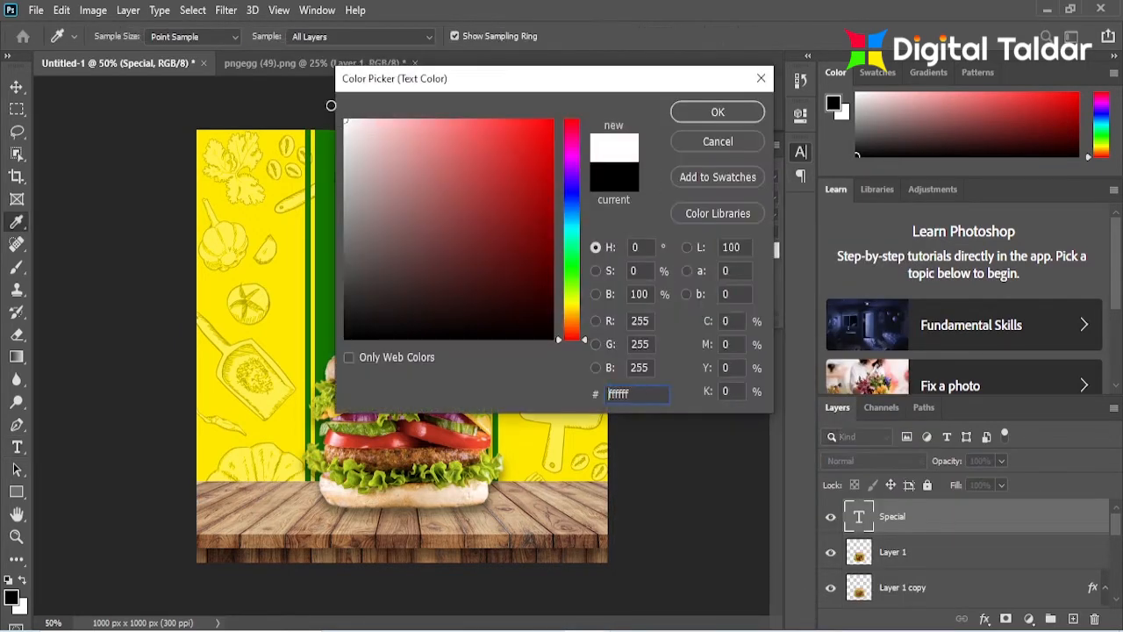
{"action": "left_click", "coordinate": [715, 113]}
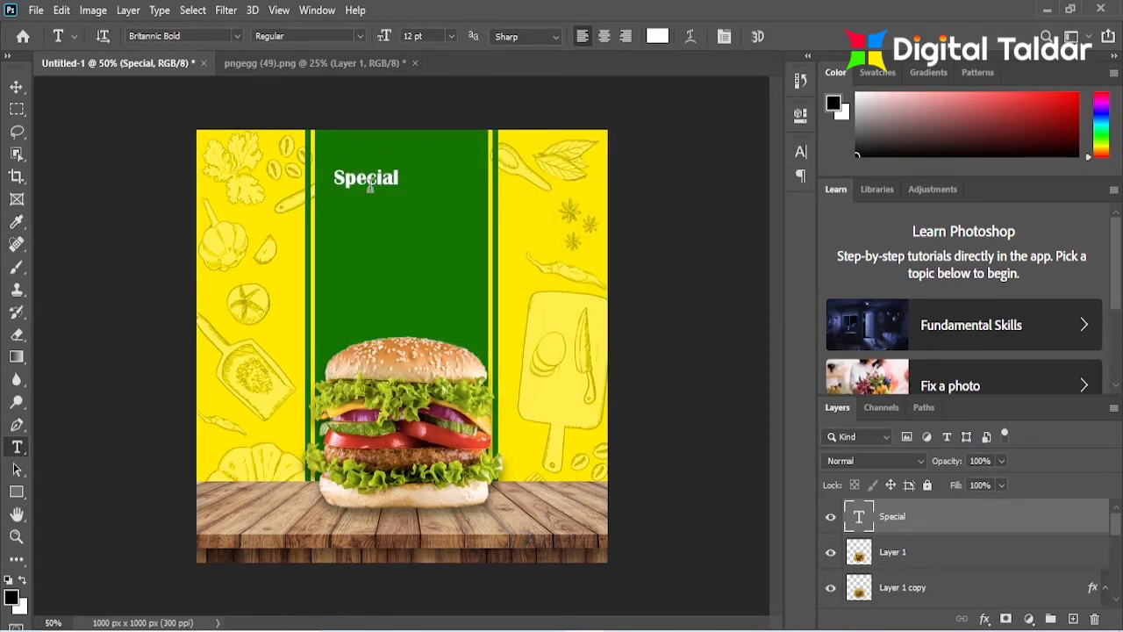
Step: Enlarge the "Special" text to about 137% and centre it near the upper end of the green stripe
{"action": "left_click", "coordinate": [16, 87]}
{"action": "left_click_drag", "start_coordinate": [391, 187], "coordinate": [418, 162]}
{"action": "key", "text": "ctrl+t"}
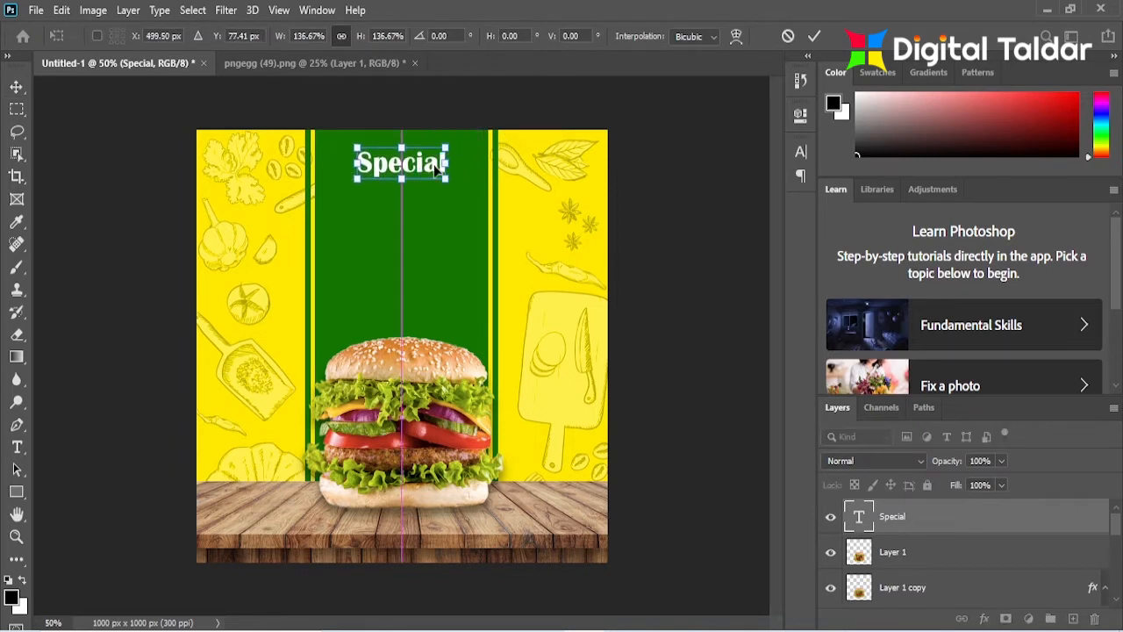
{"action": "left_click", "coordinate": [814, 36]}
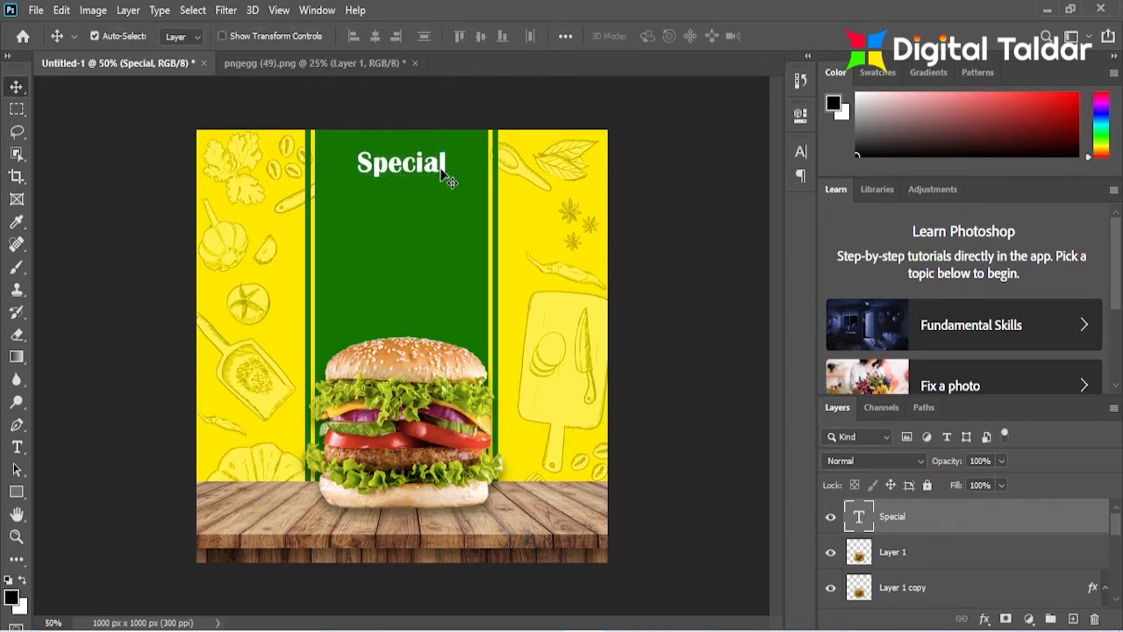
Step: Duplicate the "Special" text directly below the original and change the copy's wording to "WEEKEND"
{"action": "left_click_drag", "start_coordinate": [446, 170], "coordinate": [445, 210]}
{"action": "left_click", "coordinate": [17, 447]}
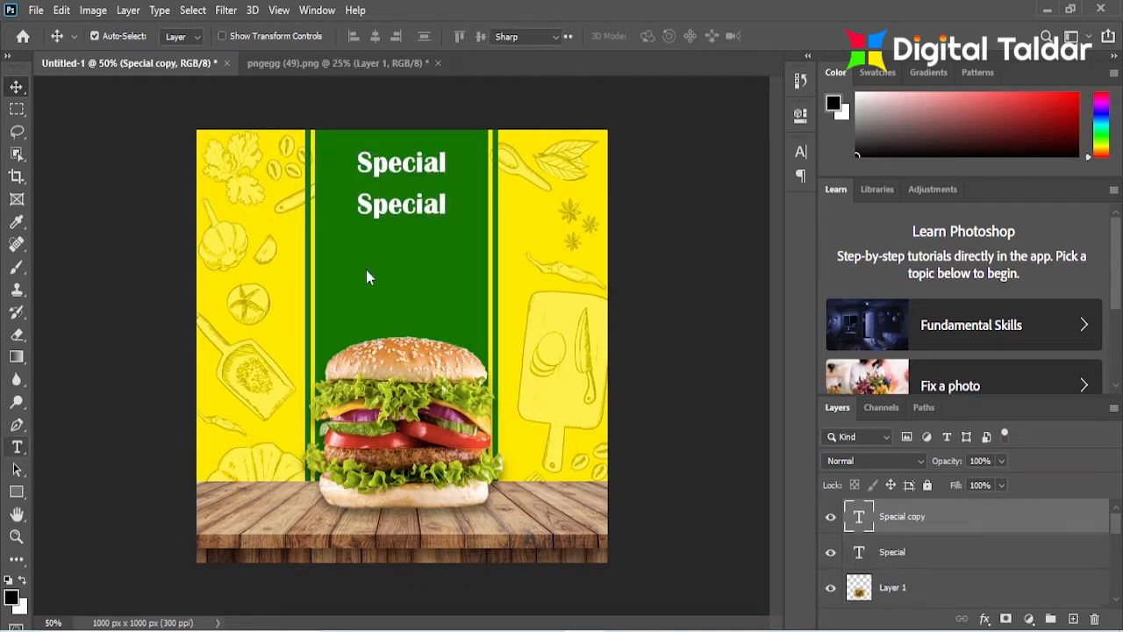
{"action": "double_click", "coordinate": [397, 207]}
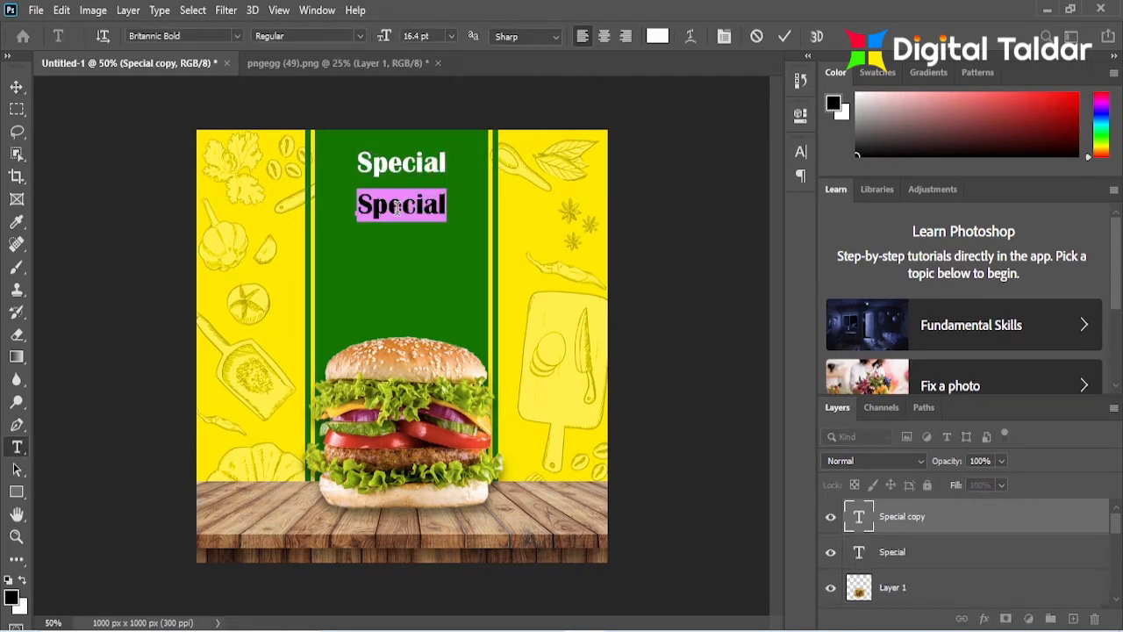
{"action": "type", "text": "WEEKEND"}
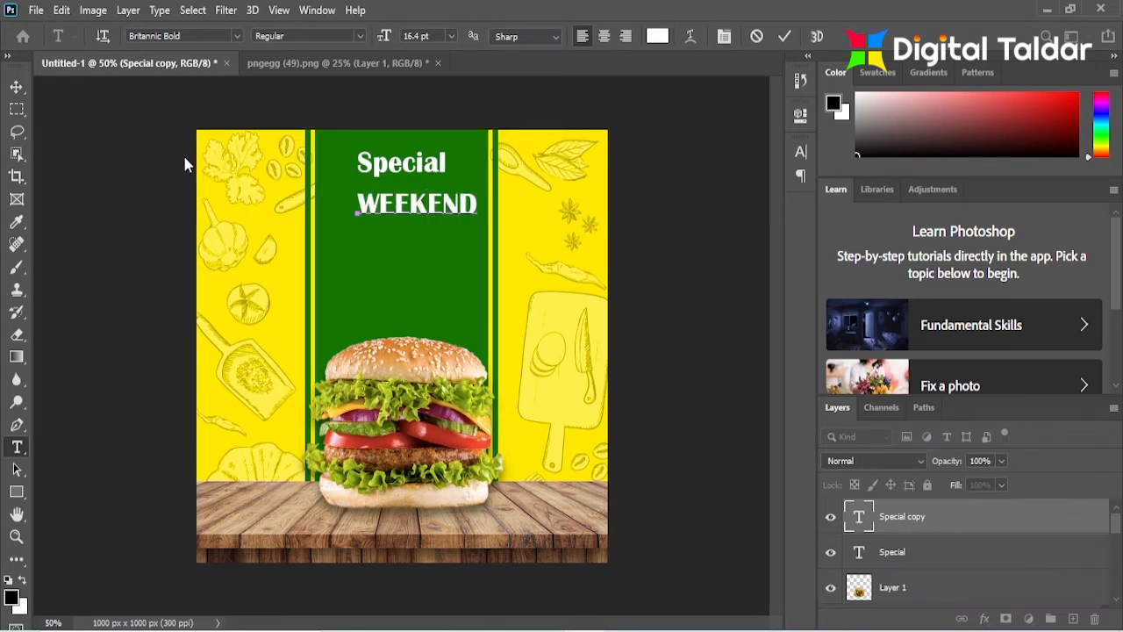
{"action": "left_click", "coordinate": [17, 86]}
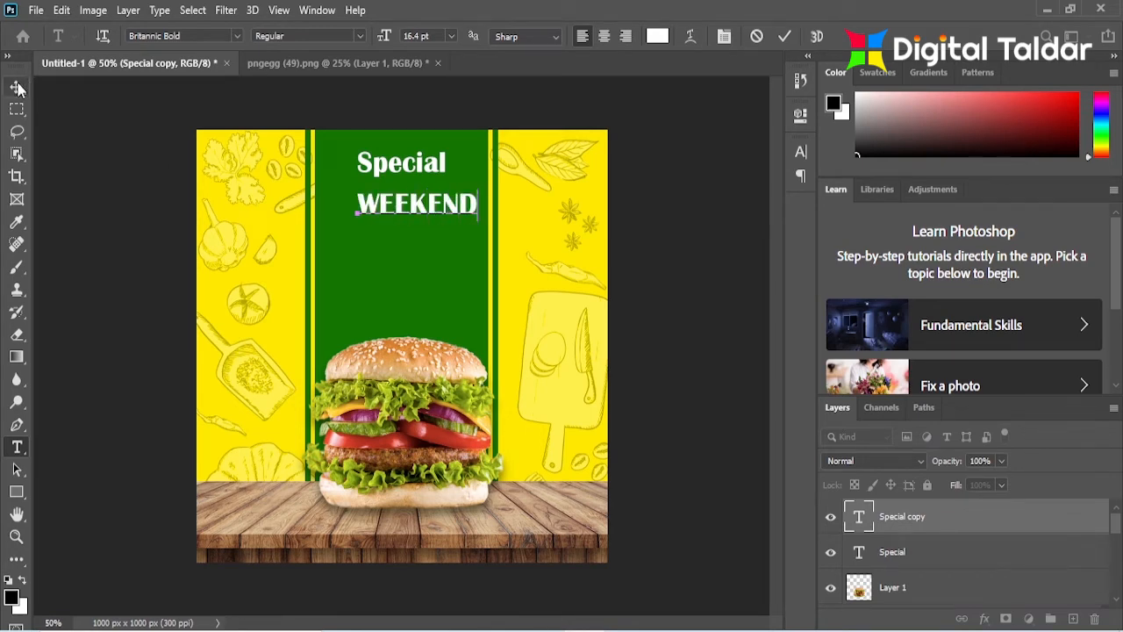
Step: Change the font of the "WEEKEND" text to Broadway
{"action": "left_click", "coordinate": [802, 152]}
{"action": "left_click", "coordinate": [699, 178]}
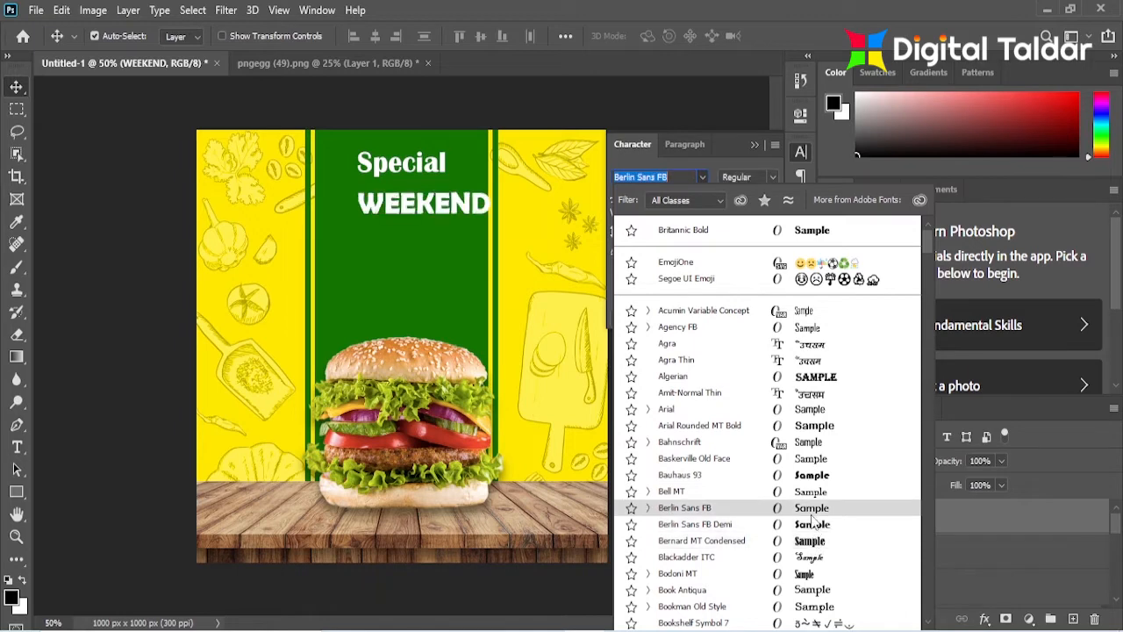
{"action": "left_click_drag", "start_coordinate": [928, 251], "coordinate": [928, 269]}
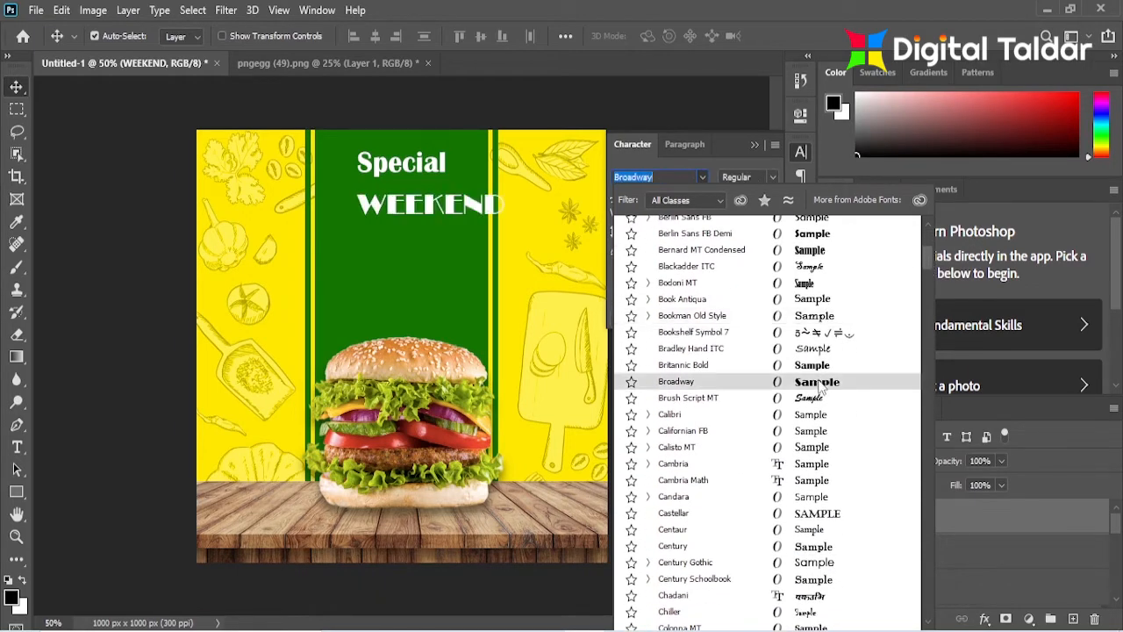
{"action": "left_click", "coordinate": [819, 390]}
Step: Enlarge the "WEEKEND" text to about 127% and centre it across the green stripe, close beneath "Special"
{"action": "mouse_move", "coordinate": [475, 206]}
{"action": "left_mouse_down"}
{"action": "mouse_move", "coordinate": [445, 204]}
{"action": "mouse_move", "coordinate": [509, 194]}
{"action": "mouse_move", "coordinate": [461, 215]}
{"action": "left_mouse_up"}
{"action": "key", "text": "ctrl+t"}
{"action": "key", "text": "shift+Up"}
{"action": "key", "text": "shift+Up"}
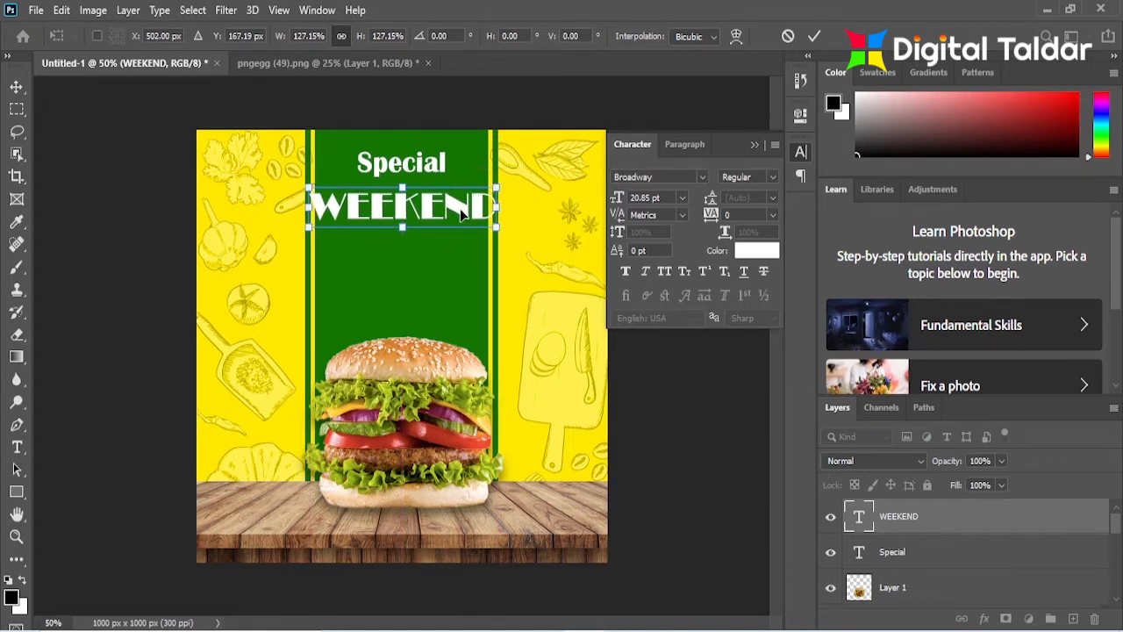
{"action": "key", "text": "Up"}
{"action": "key", "text": "Up"}
{"action": "key", "text": "Up"}
{"action": "key", "text": "Up"}
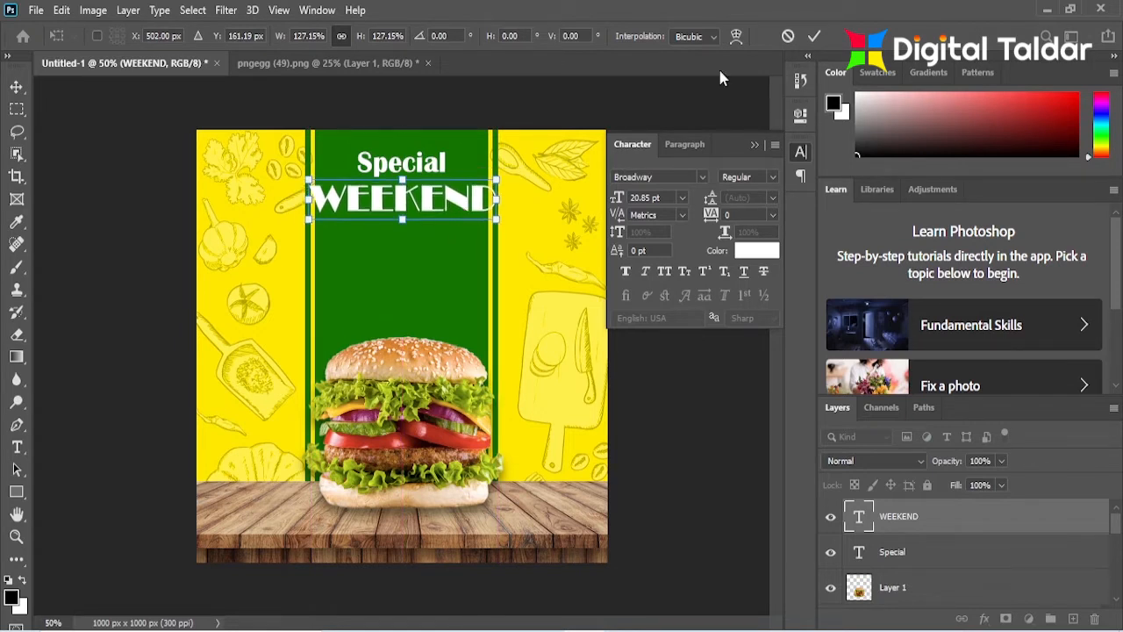
{"action": "left_click", "coordinate": [814, 36]}
Step: Duplicate the "Special" text below "WEEKEND", change the copy's wording to "Menue" and centre it on the green stripe
{"action": "left_click", "coordinate": [439, 170]}
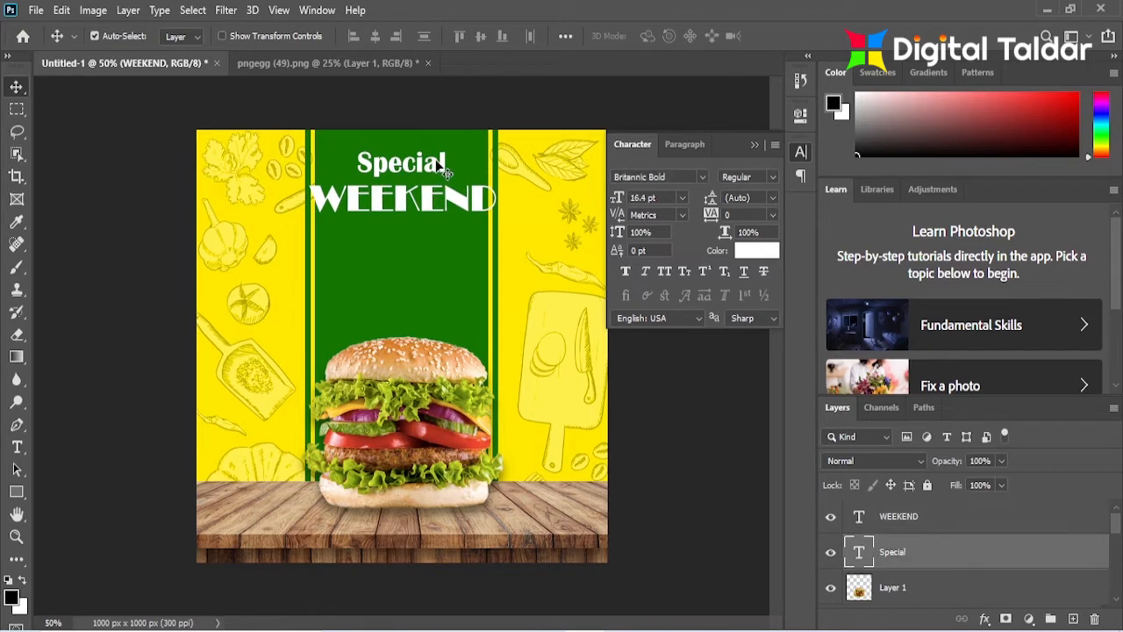
{"action": "left_click_drag", "start_coordinate": [439, 170], "coordinate": [445, 244]}
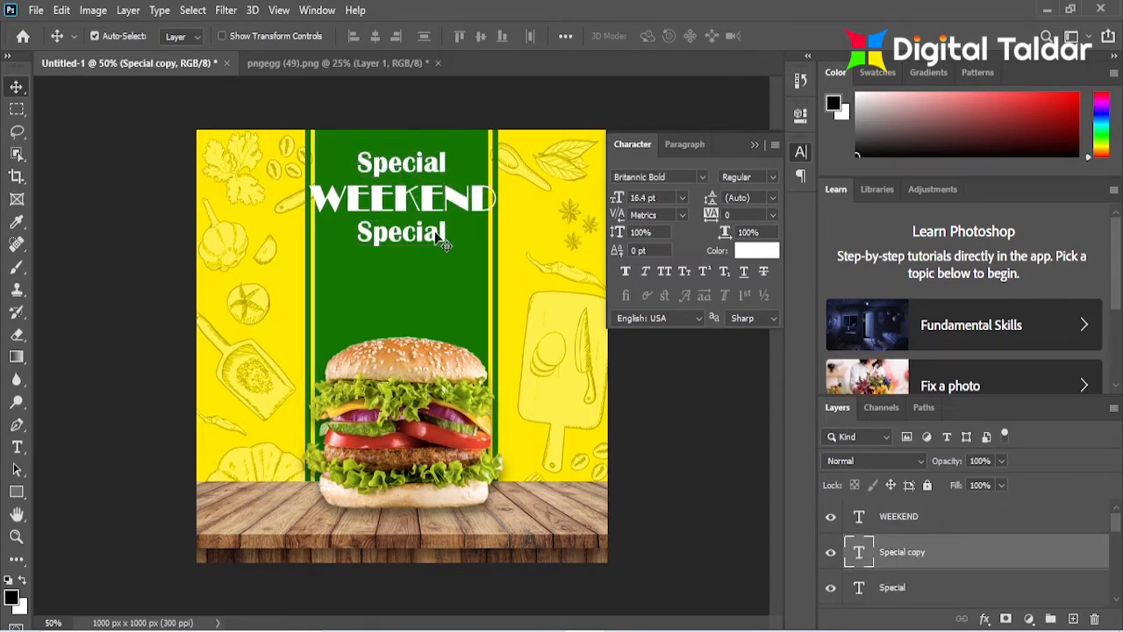
{"action": "double_click", "coordinate": [428, 233]}
{"action": "type", "text": "Menue"}
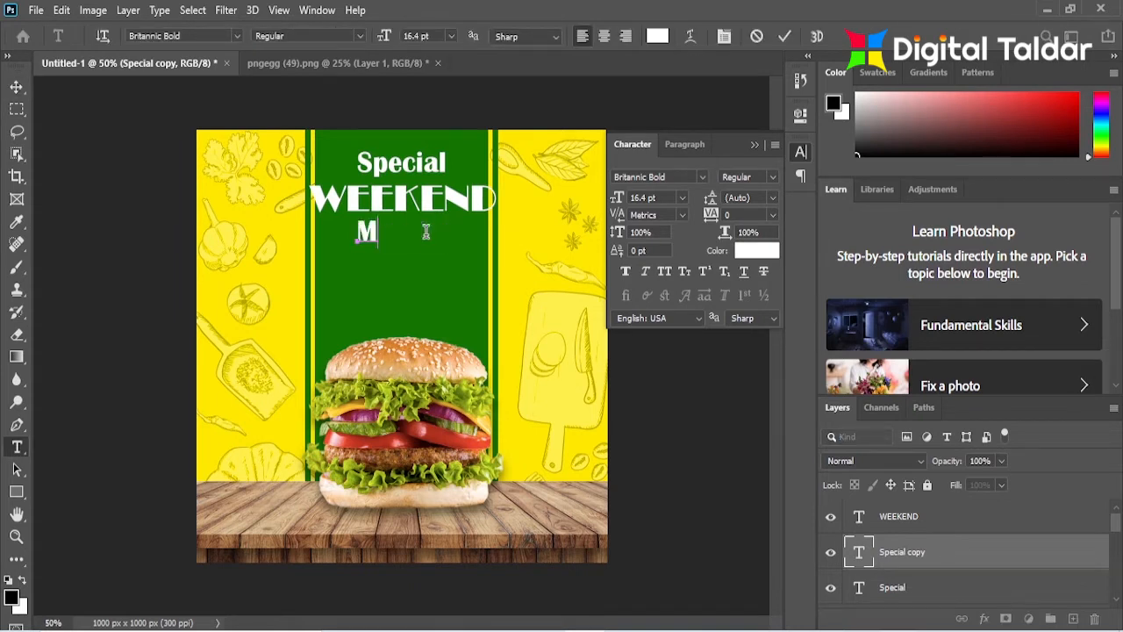
{"action": "left_click", "coordinate": [17, 87]}
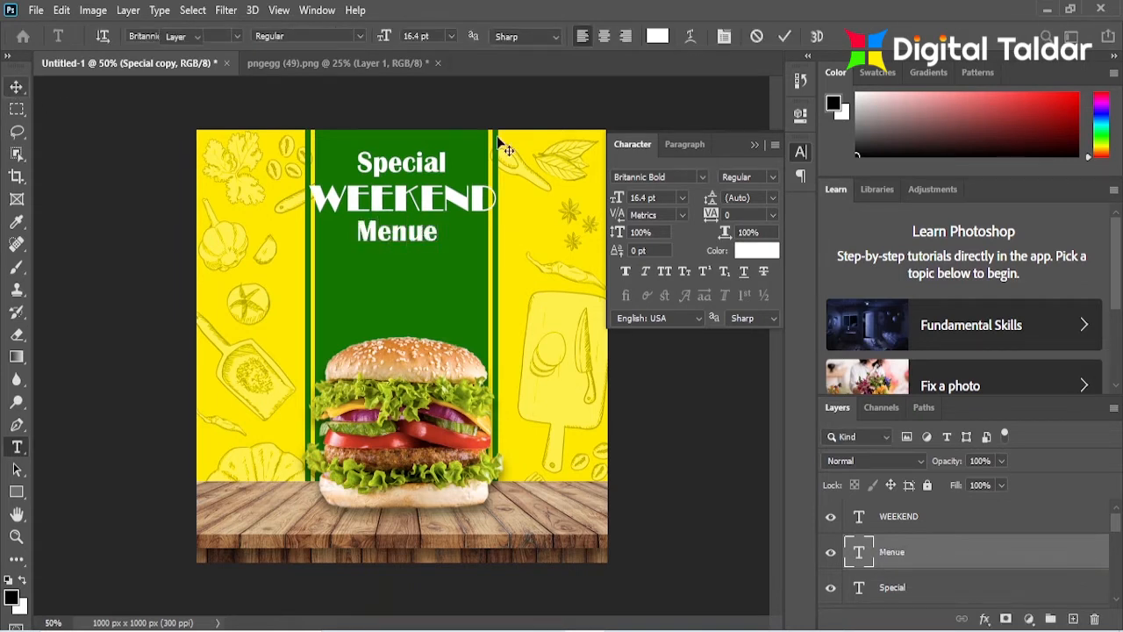
{"action": "left_click_drag", "start_coordinate": [408, 231], "coordinate": [408, 235]}
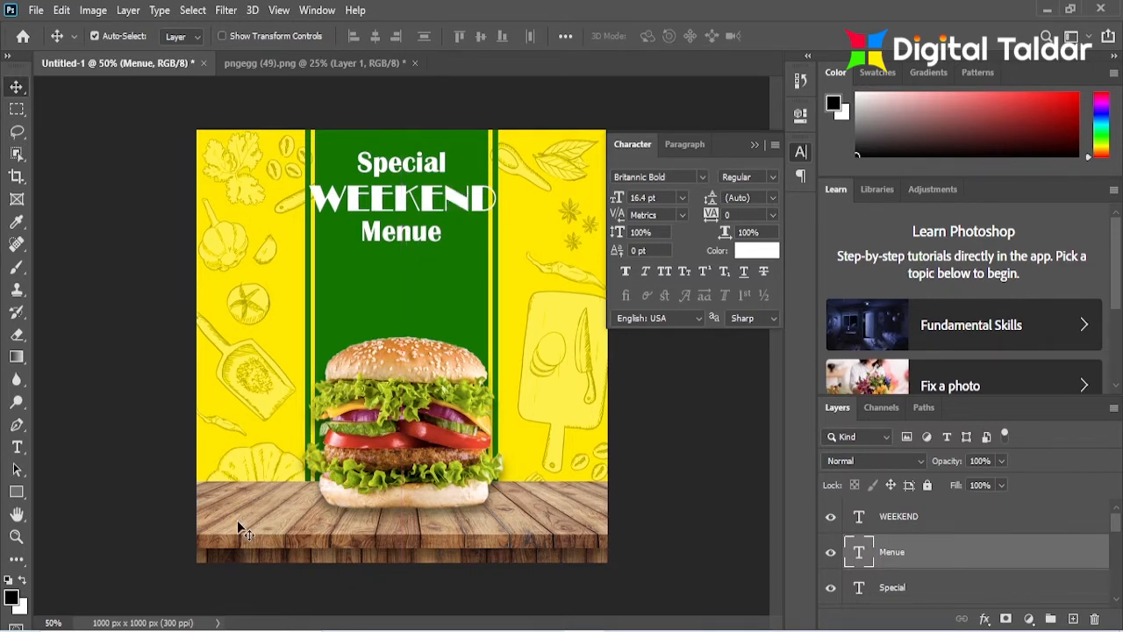
Step: Add the text "ORDER NOW" on the yellow area beside the burger, just above the table
{"action": "left_click", "coordinate": [17, 447]}
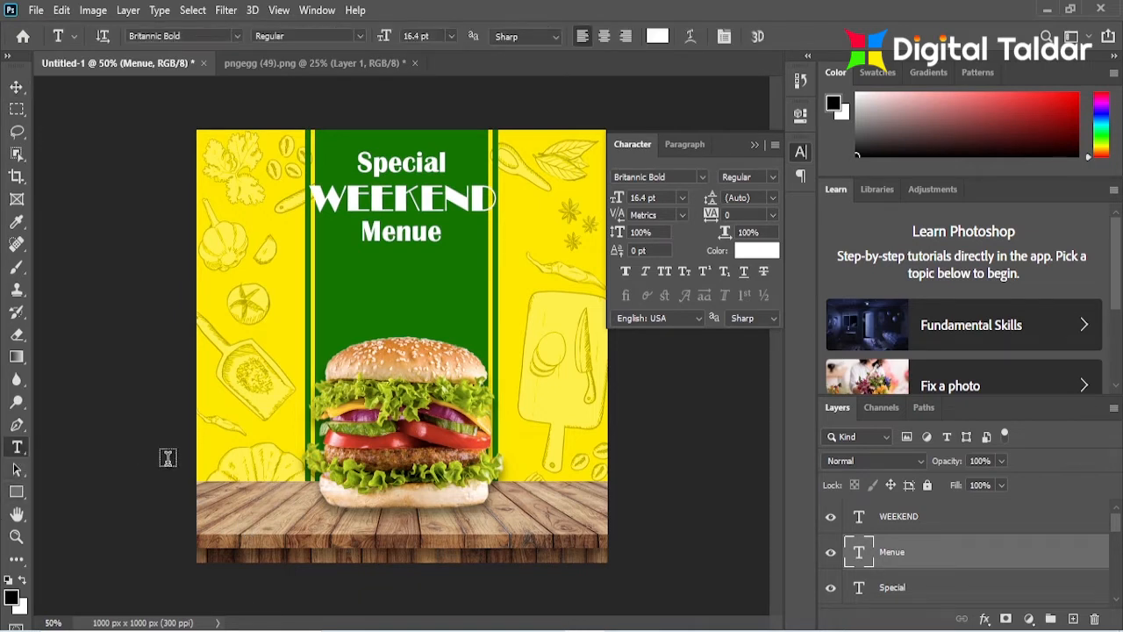
{"action": "left_click", "coordinate": [225, 450]}
{"action": "type", "text": "ORDER"}
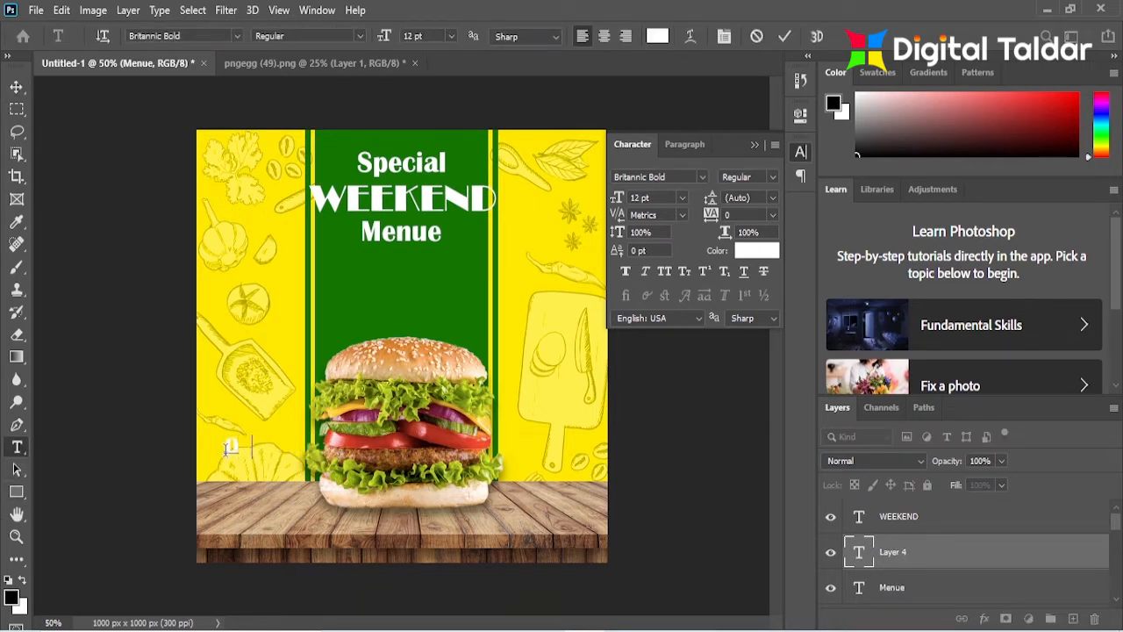
{"action": "type", "text": " NOW"}
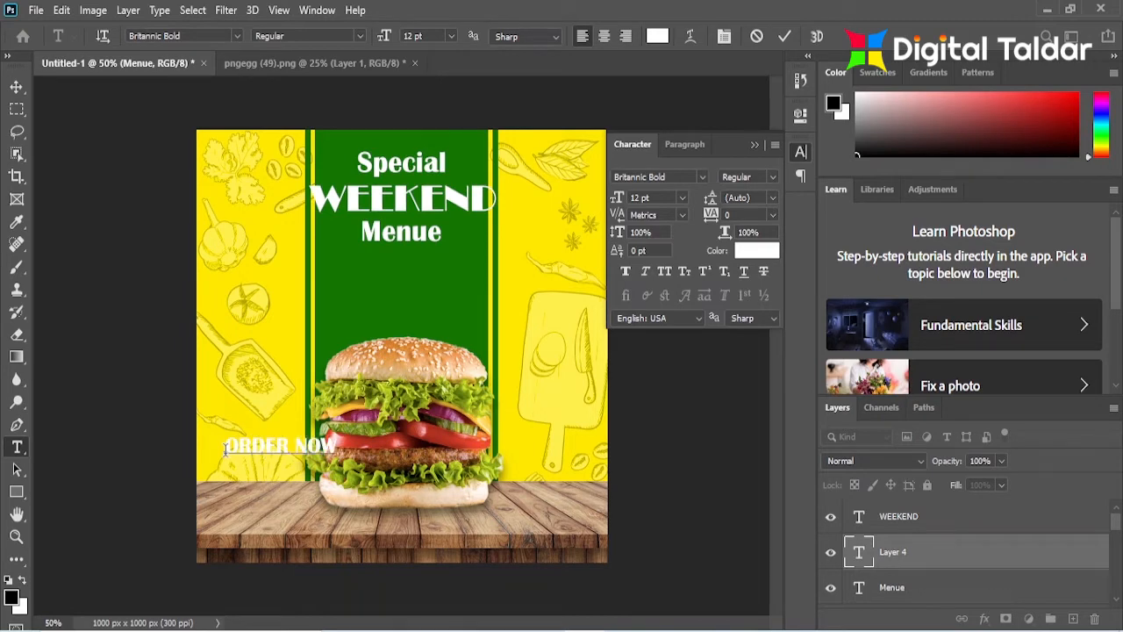
{"action": "left_click", "coordinate": [17, 87]}
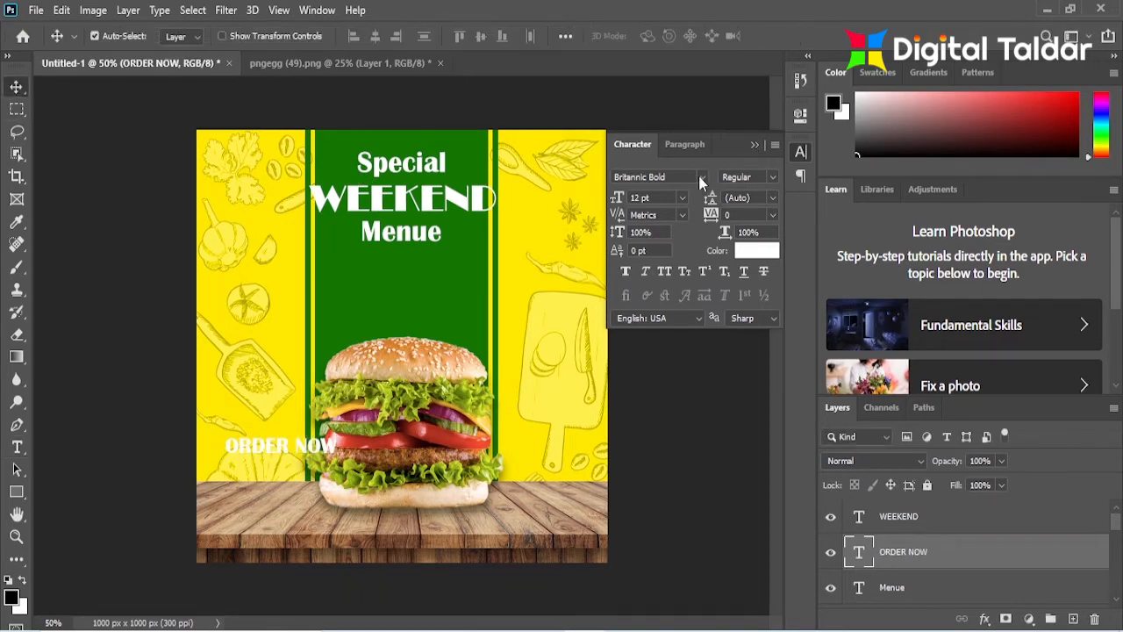
Step: Set the font of the "ORDER NOW" text to Arial in the Bold style
{"action": "left_click", "coordinate": [700, 178]}
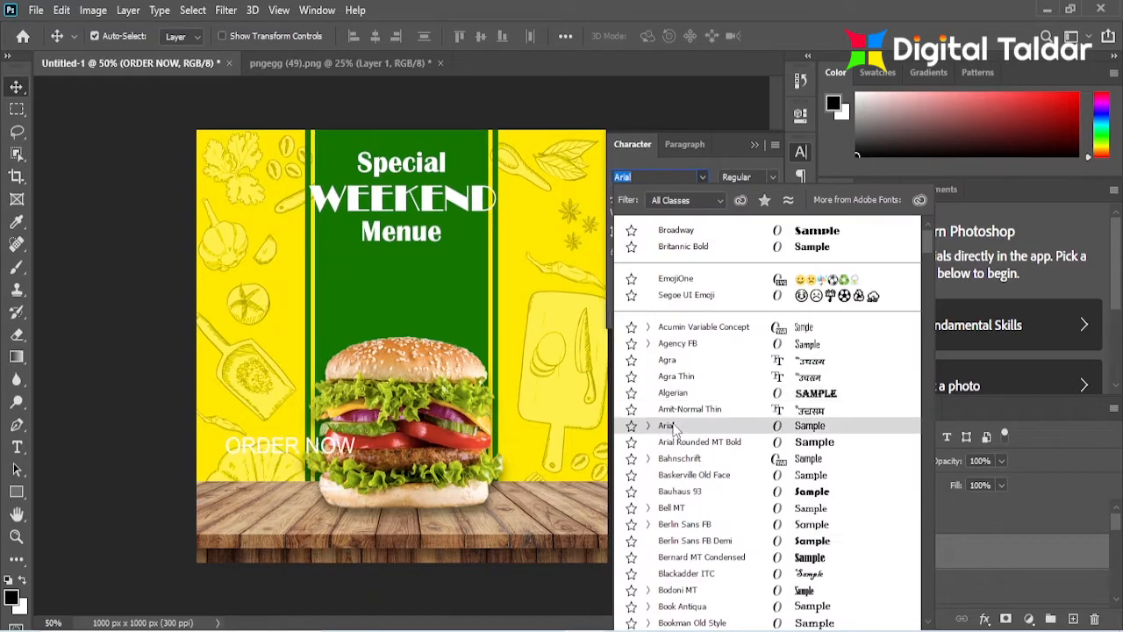
{"action": "left_click", "coordinate": [668, 427]}
{"action": "left_click", "coordinate": [772, 176]}
{"action": "left_click", "coordinate": [752, 234]}
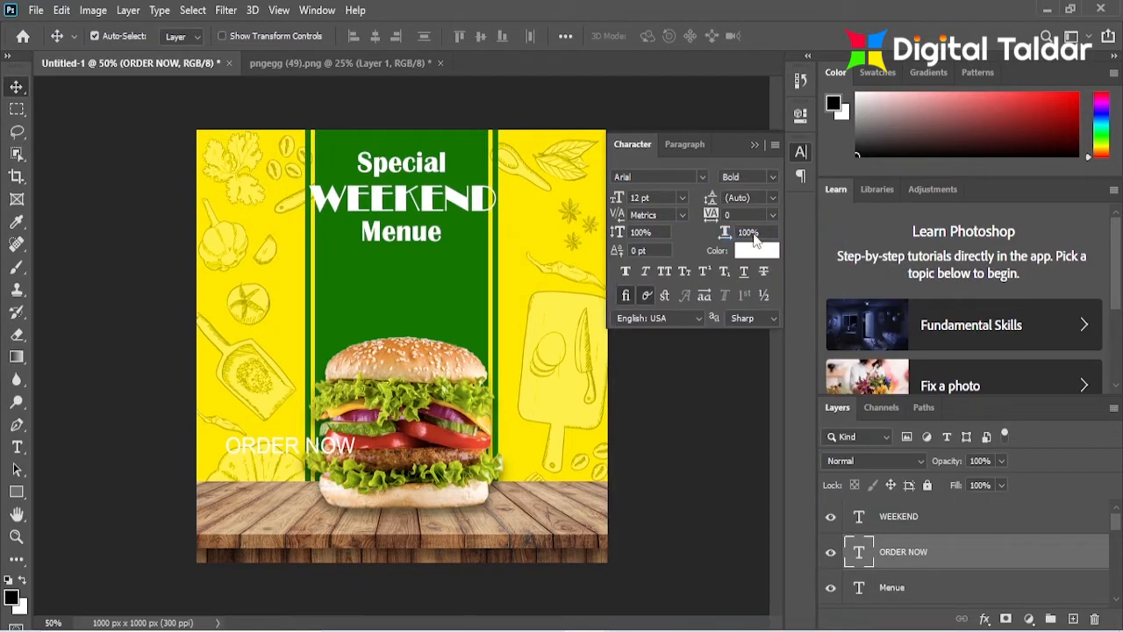
{"action": "left_click", "coordinate": [754, 143]}
Step: Shrink the "ORDER NOW" text to about 6 pt and place it on the yellow area clear of the burger
{"action": "key", "text": "ctrl+t"}
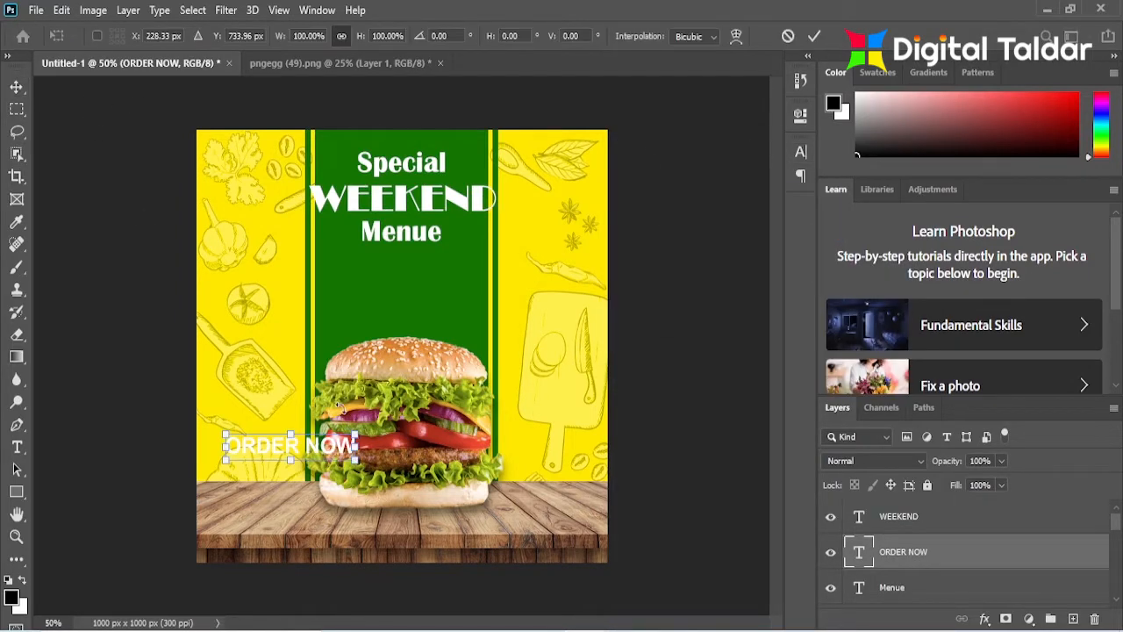
{"action": "left_click_drag", "start_coordinate": [358, 447], "coordinate": [280, 446]}
{"action": "left_click", "coordinate": [814, 36]}
Step: Draw a rectangle about 182 × 62 px over the "ORDER NOW" text, fill it with the stripe's green and fully round its corners
{"action": "left_click", "coordinate": [17, 491]}
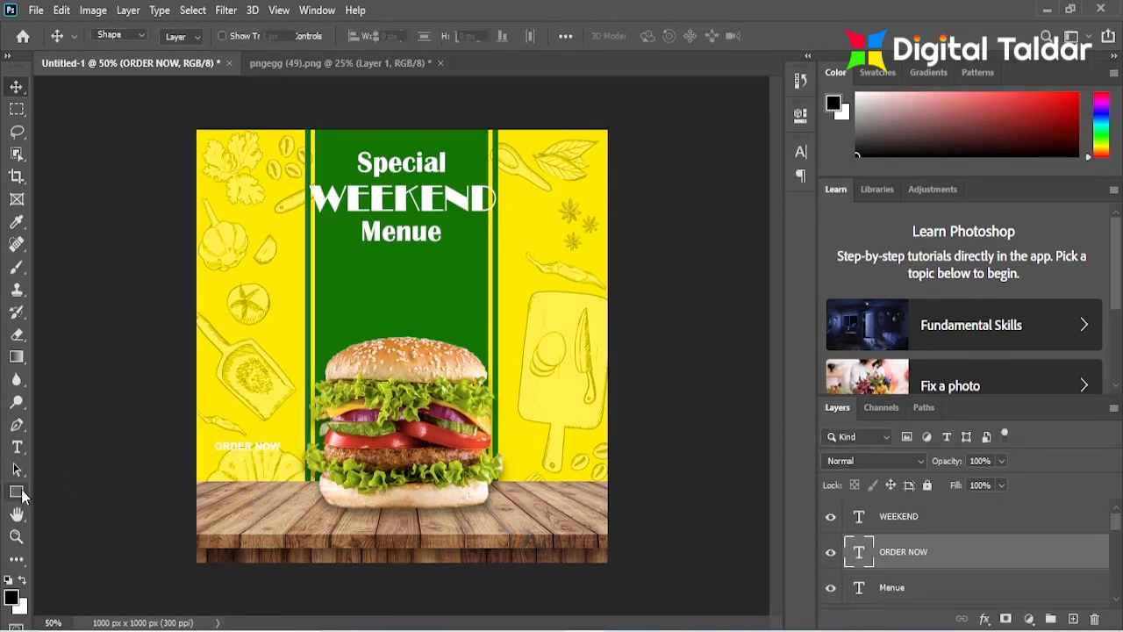
{"action": "left_click_drag", "start_coordinate": [210, 432], "coordinate": [285, 461]}
{"action": "left_click", "coordinate": [568, 218]}
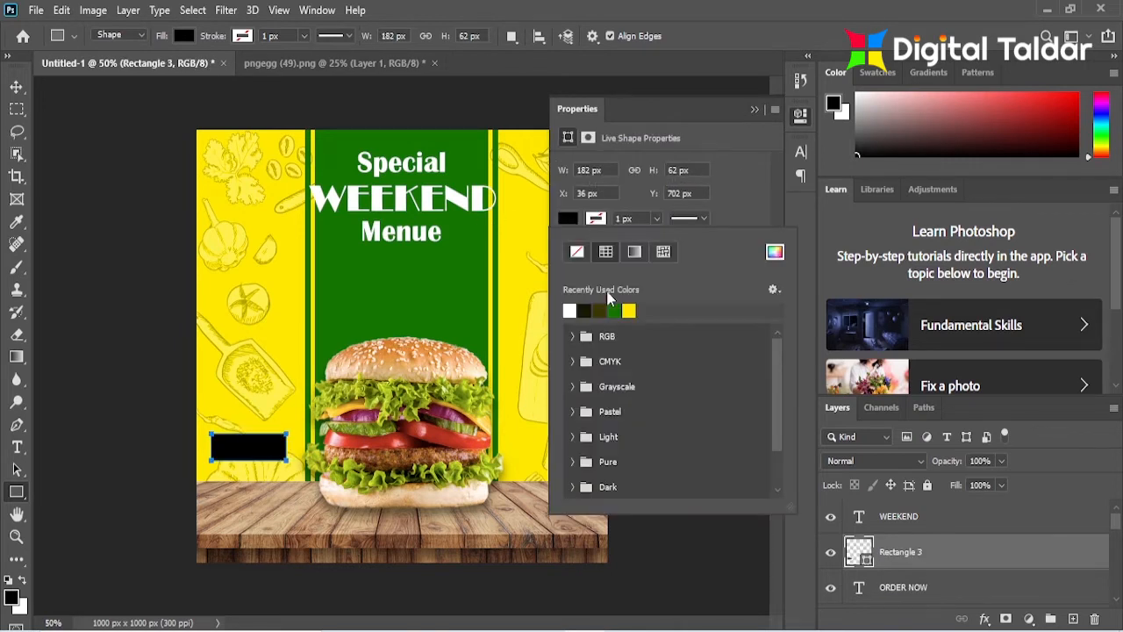
{"action": "left_click", "coordinate": [616, 310]}
{"action": "left_click", "coordinate": [738, 203]}
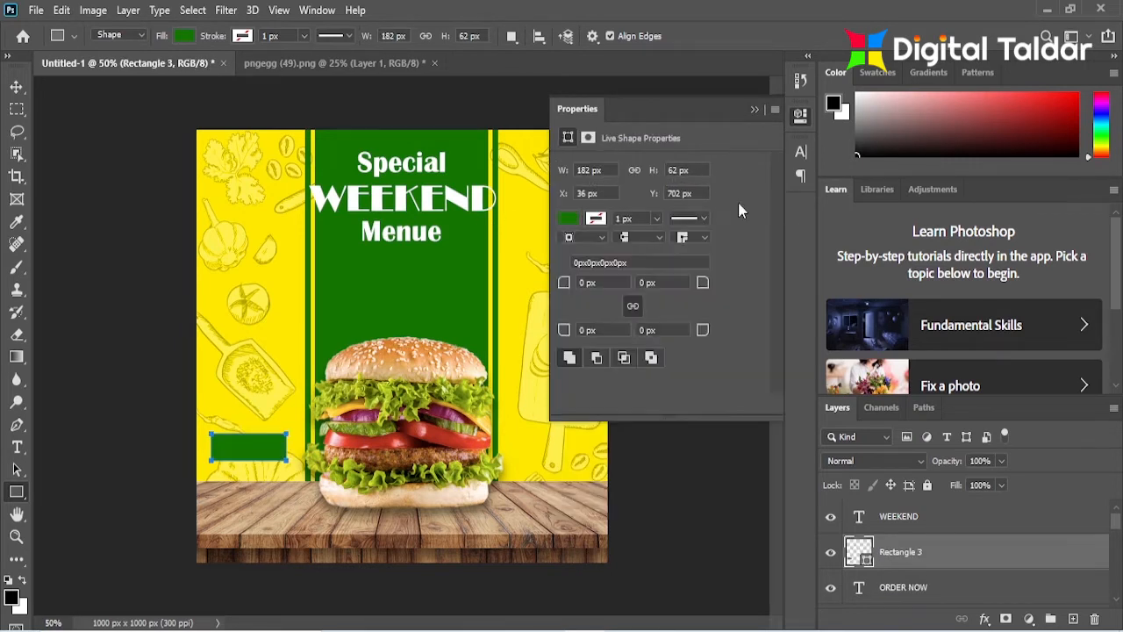
{"action": "left_click_drag", "start_coordinate": [564, 282], "coordinate": [802, 448]}
Step: Move the "ORDER NOW" text layer above the green rounded rectangle's layer
{"action": "left_click_drag", "start_coordinate": [917, 590], "coordinate": [923, 538]}
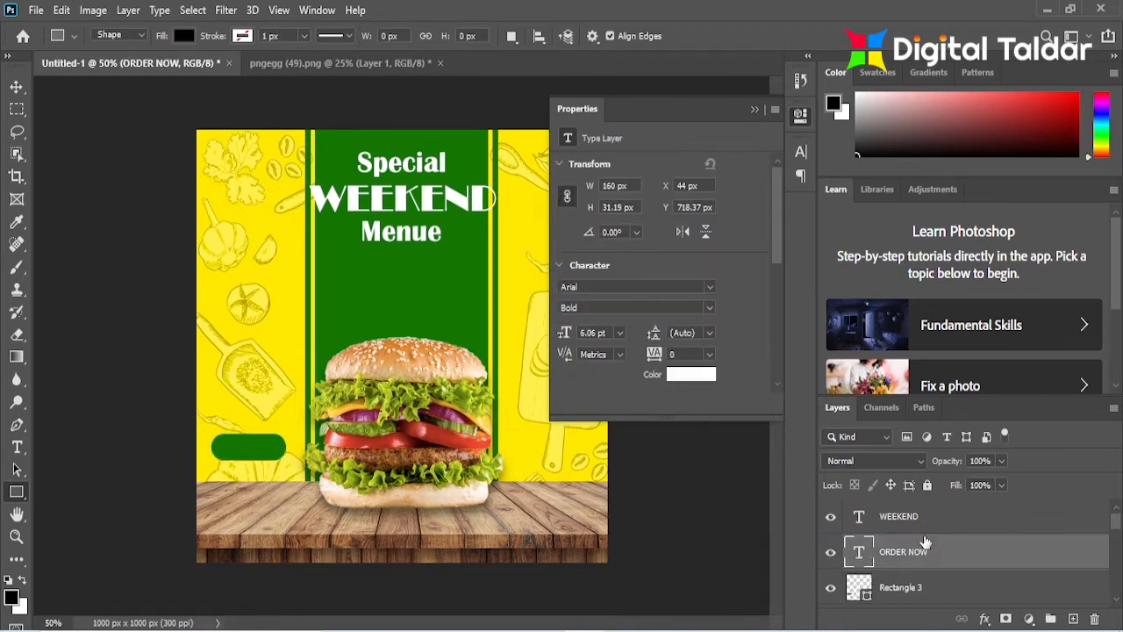
{"action": "left_click", "coordinate": [17, 87]}
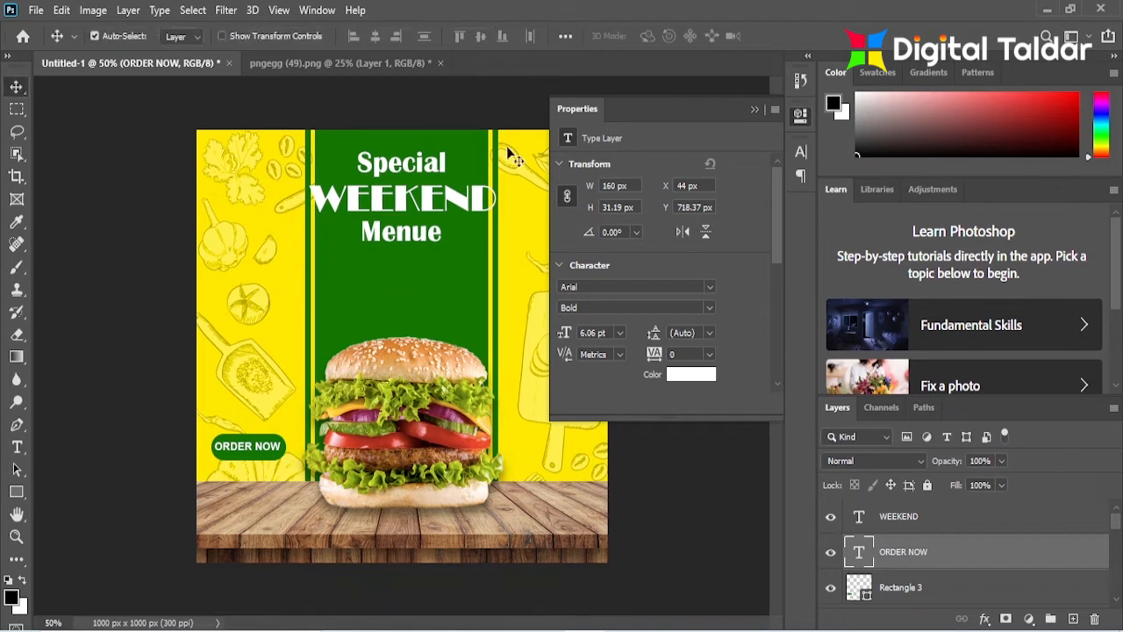
{"action": "left_click", "coordinate": [754, 109]}
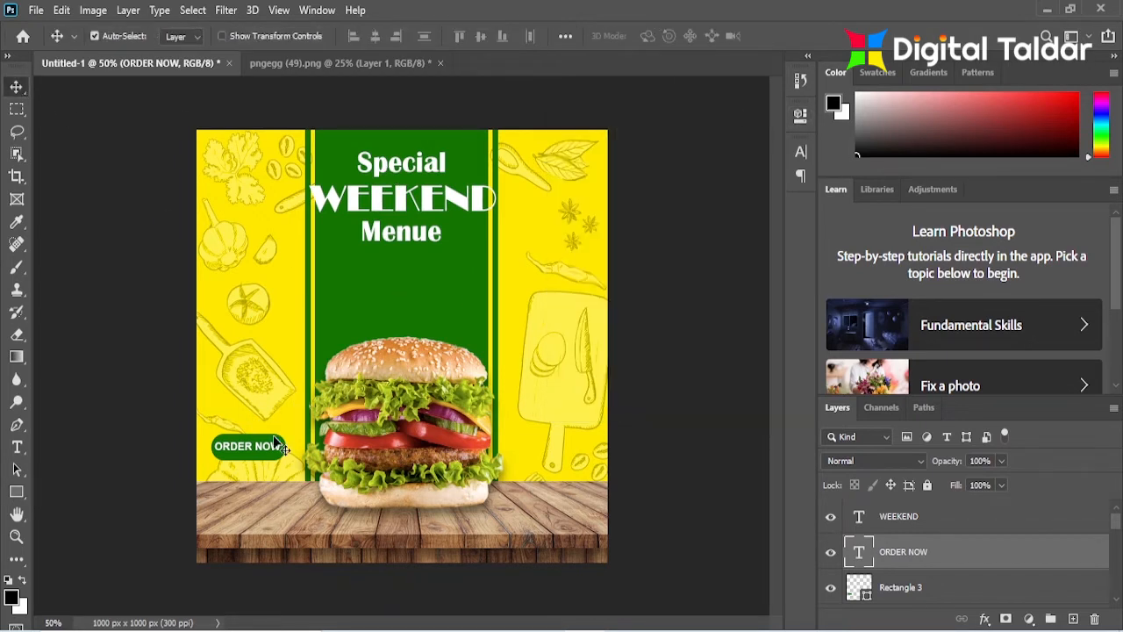
Step: Set the colour of the "ORDER NOW" text to the background yellow (#fde800)
{"action": "left_click", "coordinate": [800, 152]}
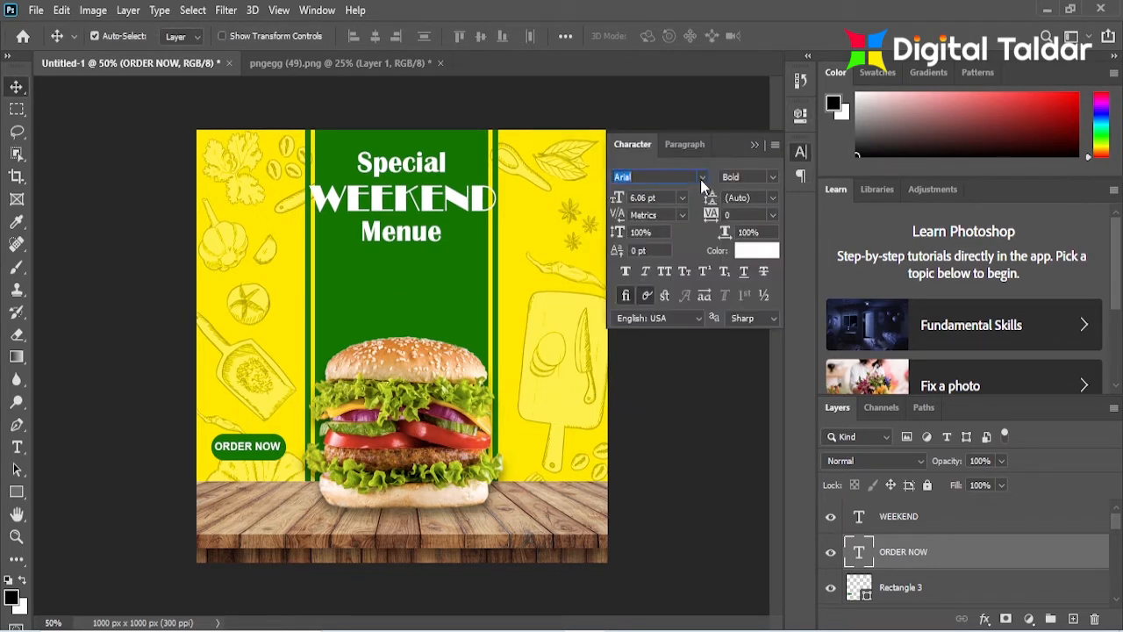
{"action": "left_click", "coordinate": [746, 251]}
{"action": "left_click", "coordinate": [275, 341]}
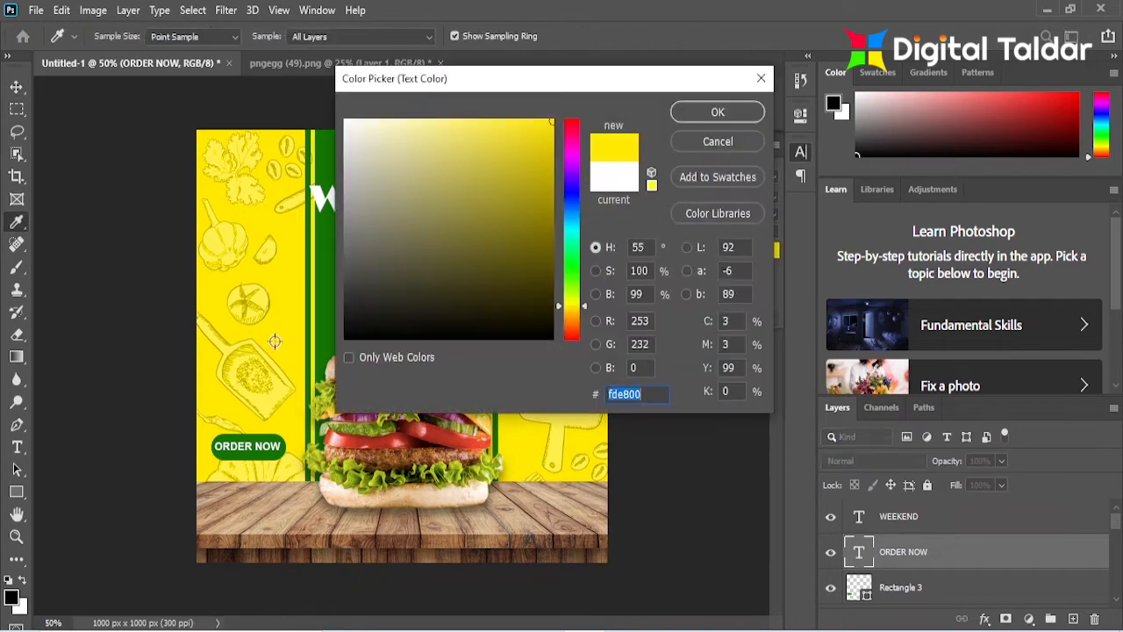
{"action": "left_click", "coordinate": [717, 114]}
{"action": "left_click", "coordinate": [760, 147]}
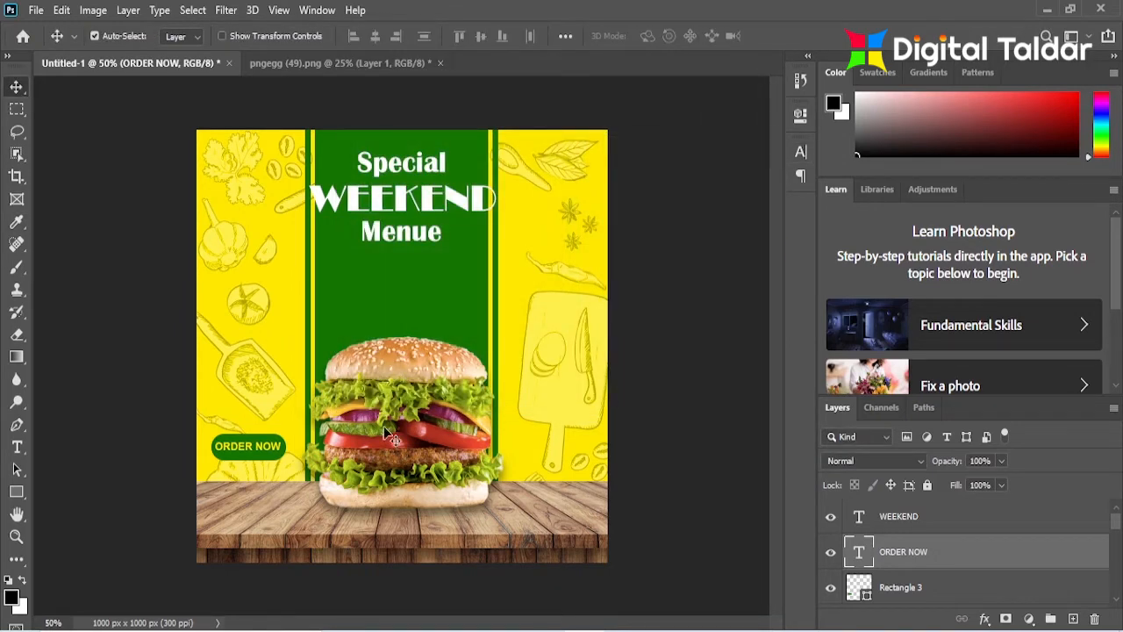
Step: Align the "ORDER NOW" text and its green rectangle on their horizontal and vertical centres, and shift both slightly up
{"action": "left_click", "coordinate": [285, 464], "text": "shift"}
{"action": "left_click", "coordinate": [379, 40]}
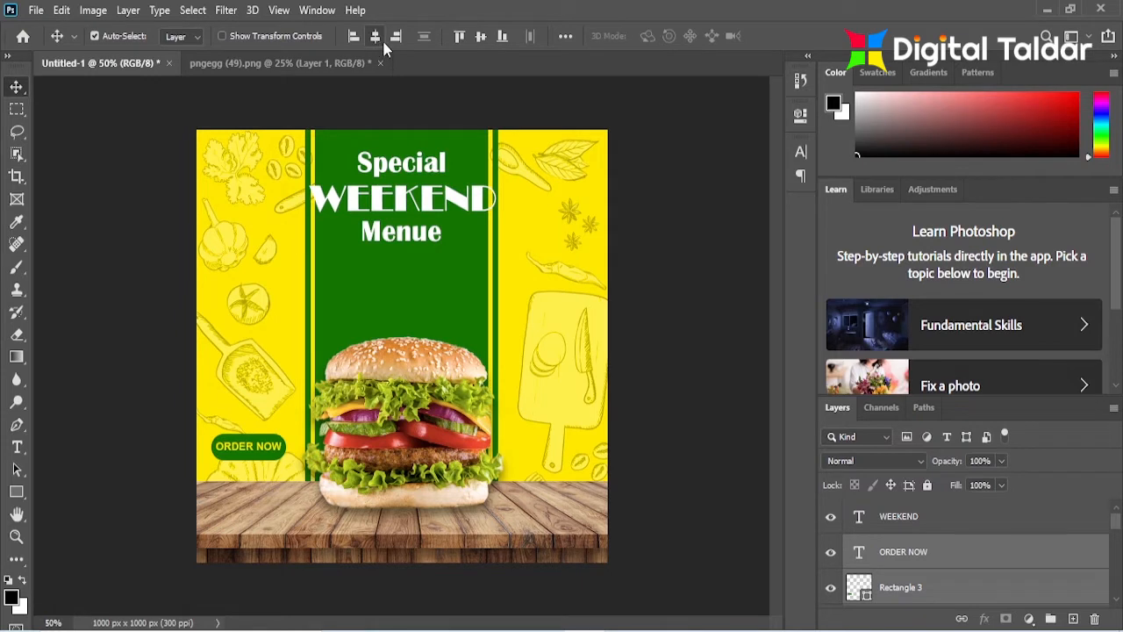
{"action": "left_click", "coordinate": [483, 35]}
{"action": "left_click_drag", "start_coordinate": [271, 453], "coordinate": [270, 445]}
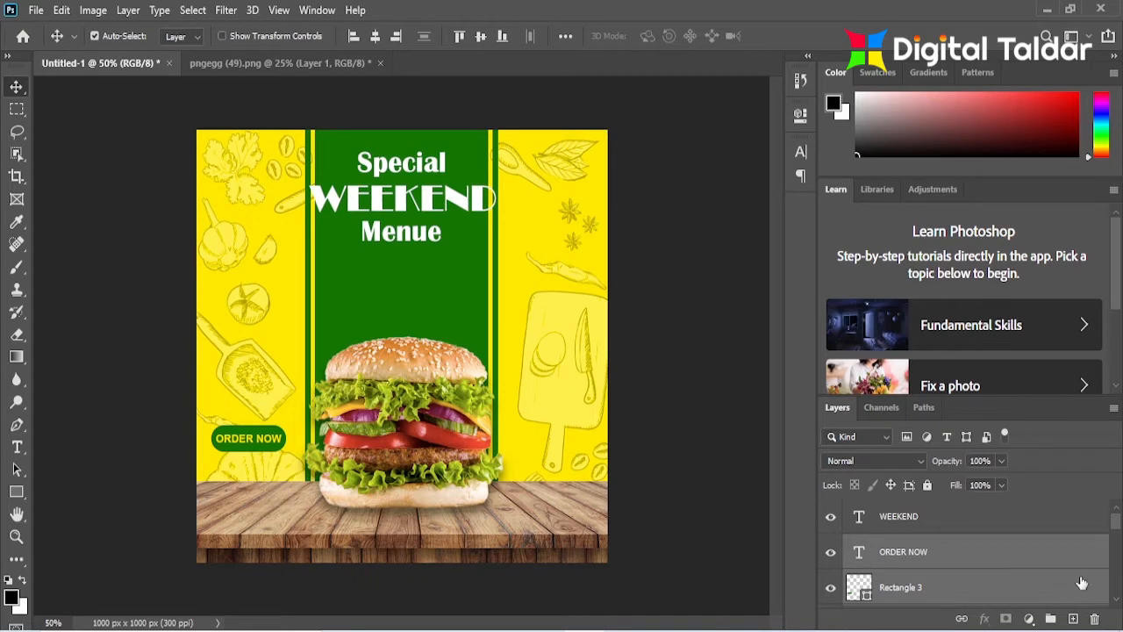
Step: Add a phone number as a new text layer just below the "ORDER NOW" button
{"action": "left_click", "coordinate": [1073, 619]}
{"action": "left_click", "coordinate": [17, 447]}
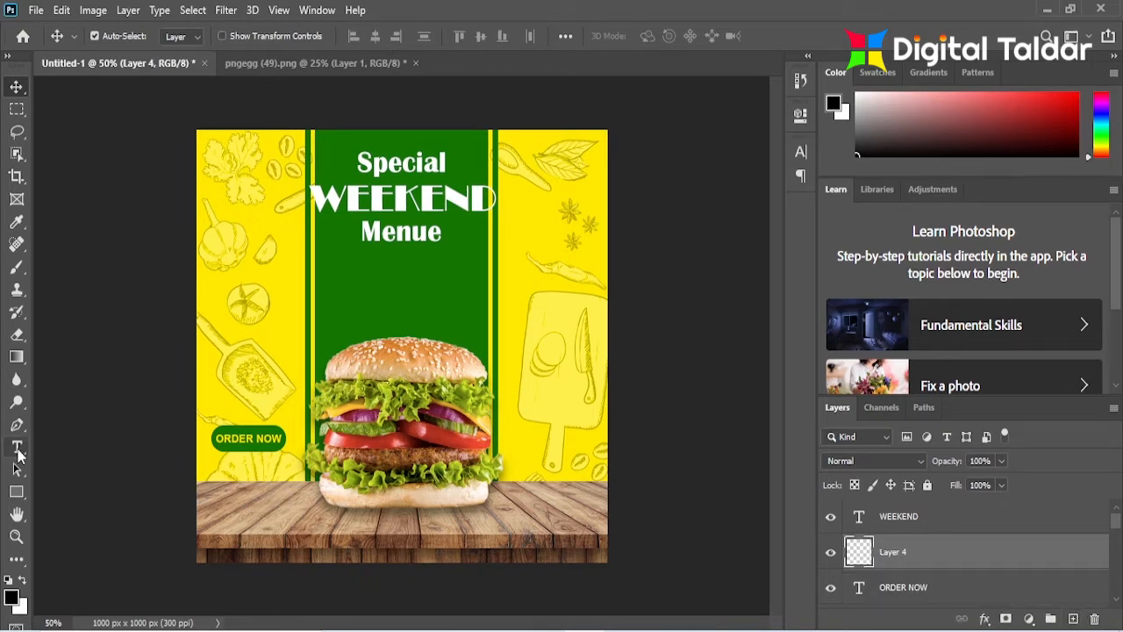
{"action": "left_click", "coordinate": [211, 466]}
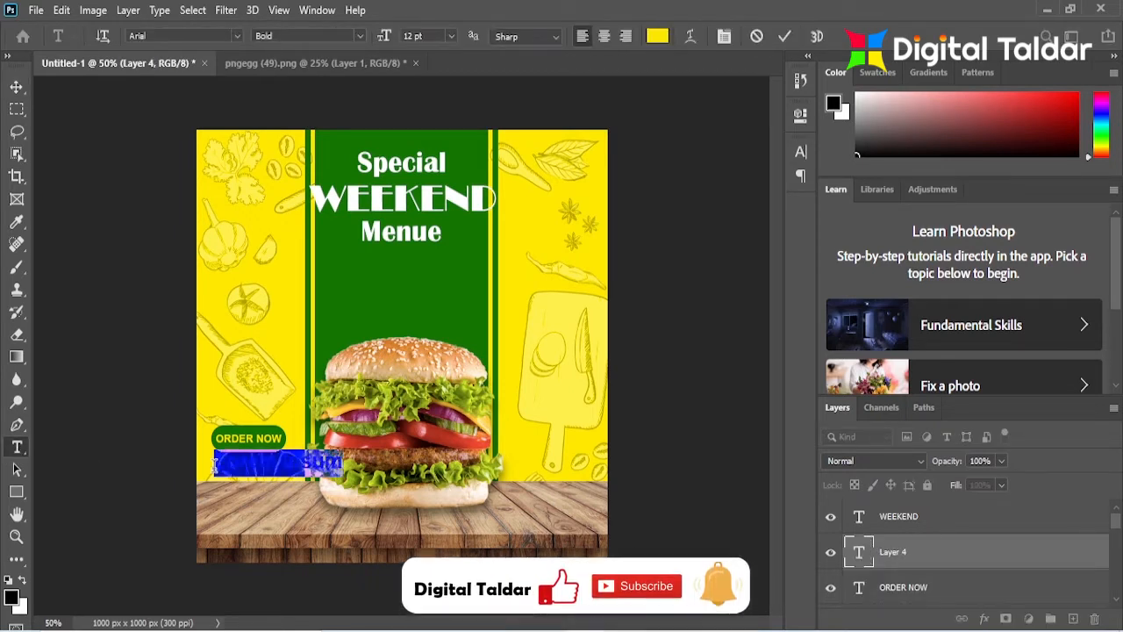
{"action": "key", "text": "BackSpace"}
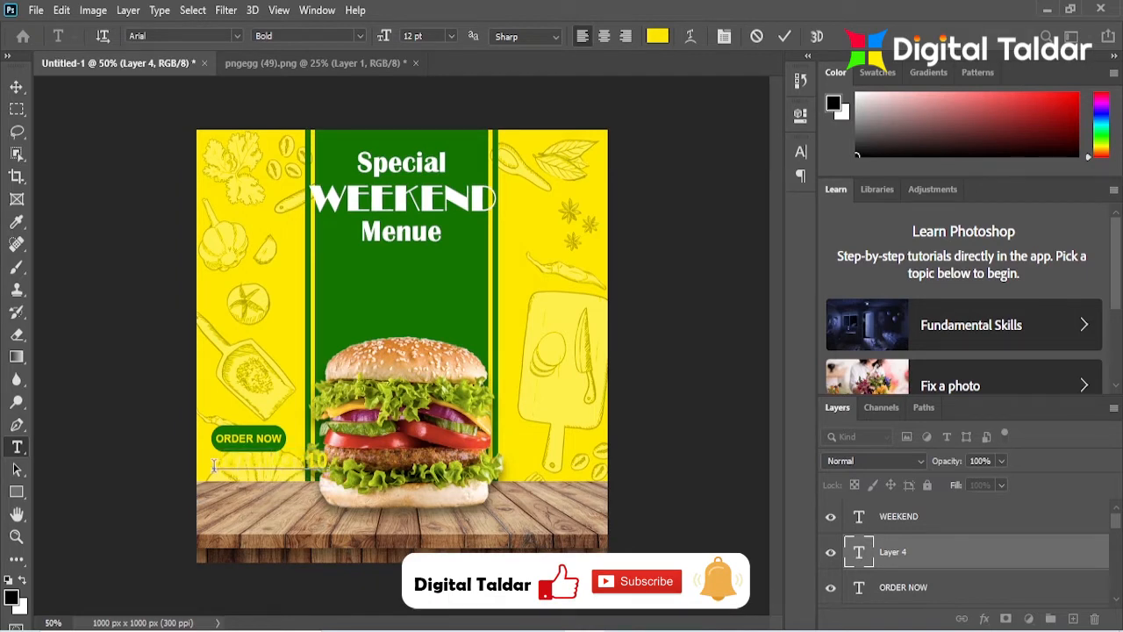
{"action": "left_click", "coordinate": [800, 151]}
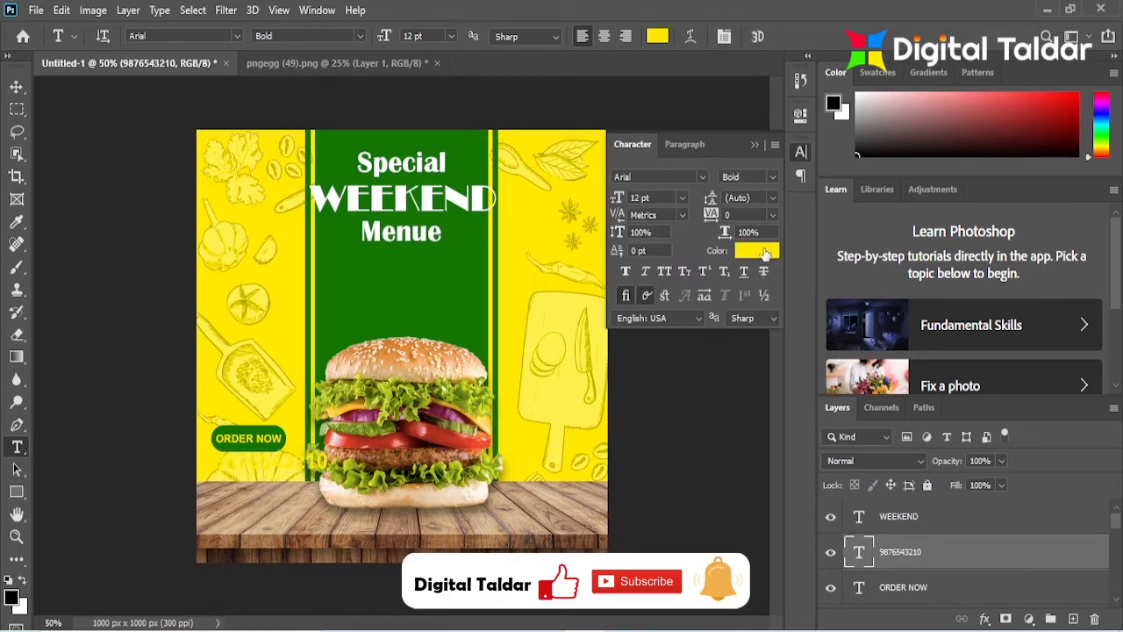
Step: Set the colour of the phone number text below the order button to white (#ffffff)
{"action": "left_click", "coordinate": [763, 254]}
{"action": "type", "text": "ffffff"}
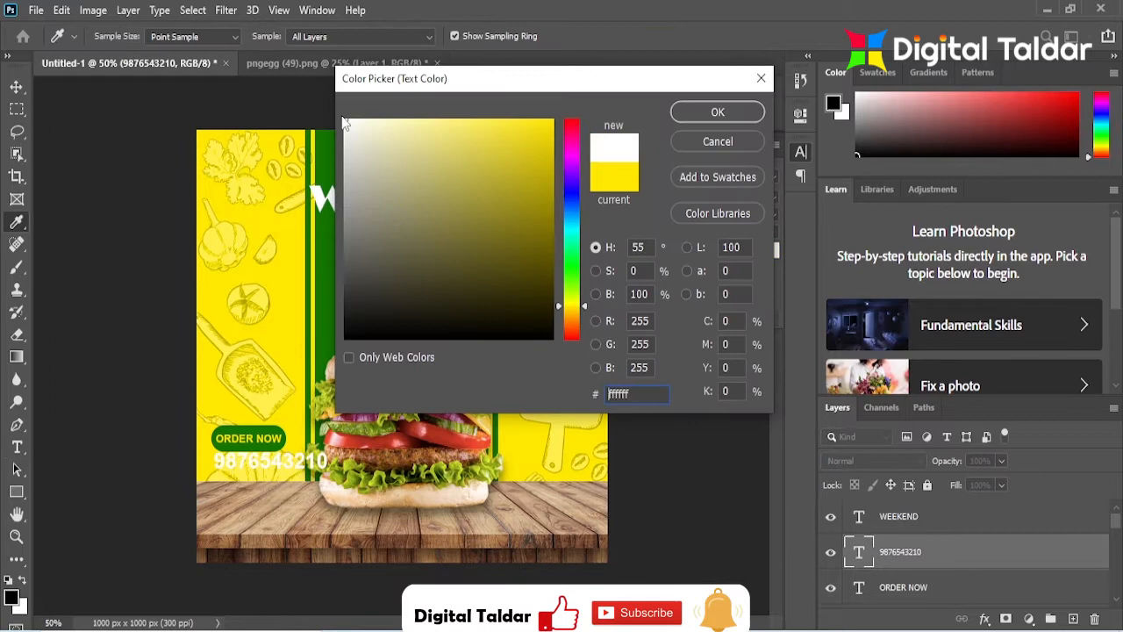
{"action": "left_click", "coordinate": [705, 110]}
{"action": "left_click", "coordinate": [741, 252]}
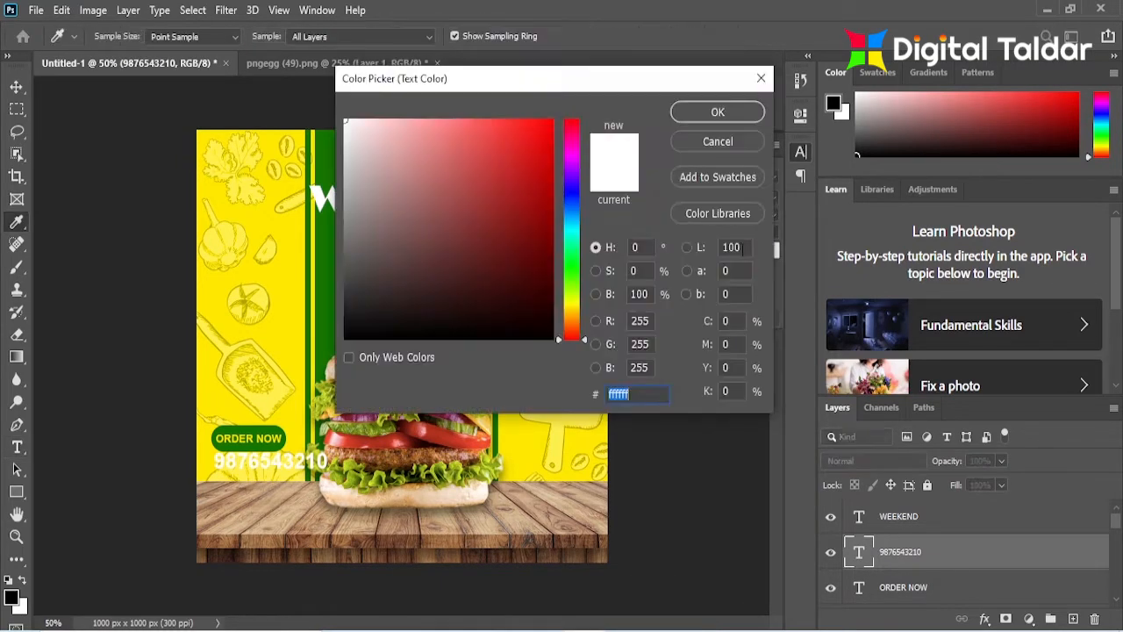
{"action": "left_click", "coordinate": [344, 339]}
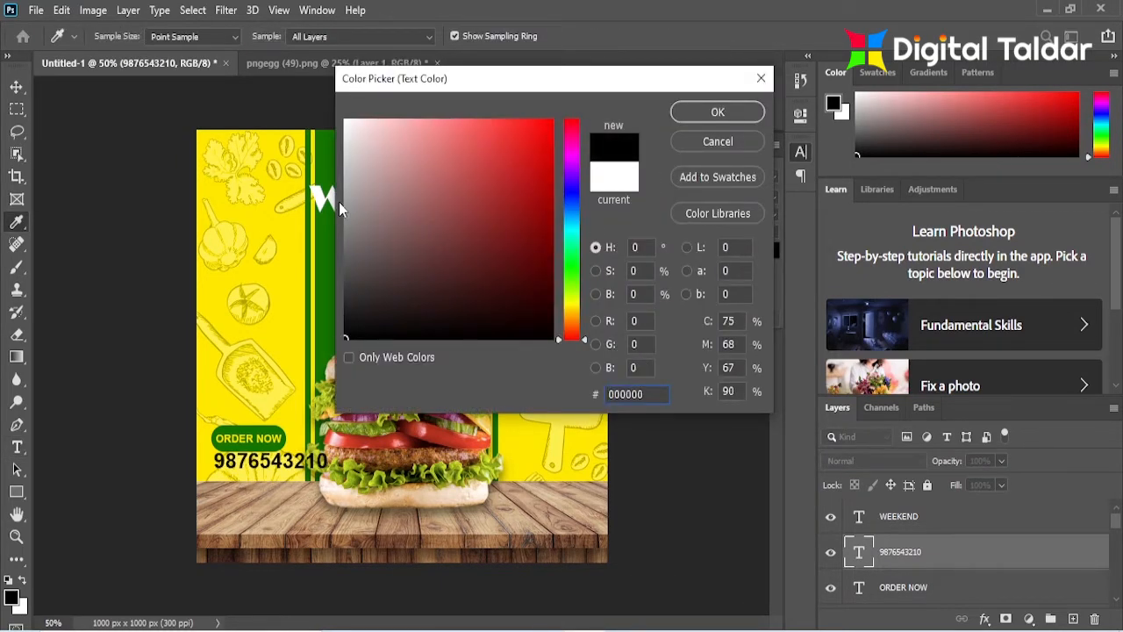
{"action": "left_click", "coordinate": [348, 123]}
{"action": "left_click", "coordinate": [719, 113]}
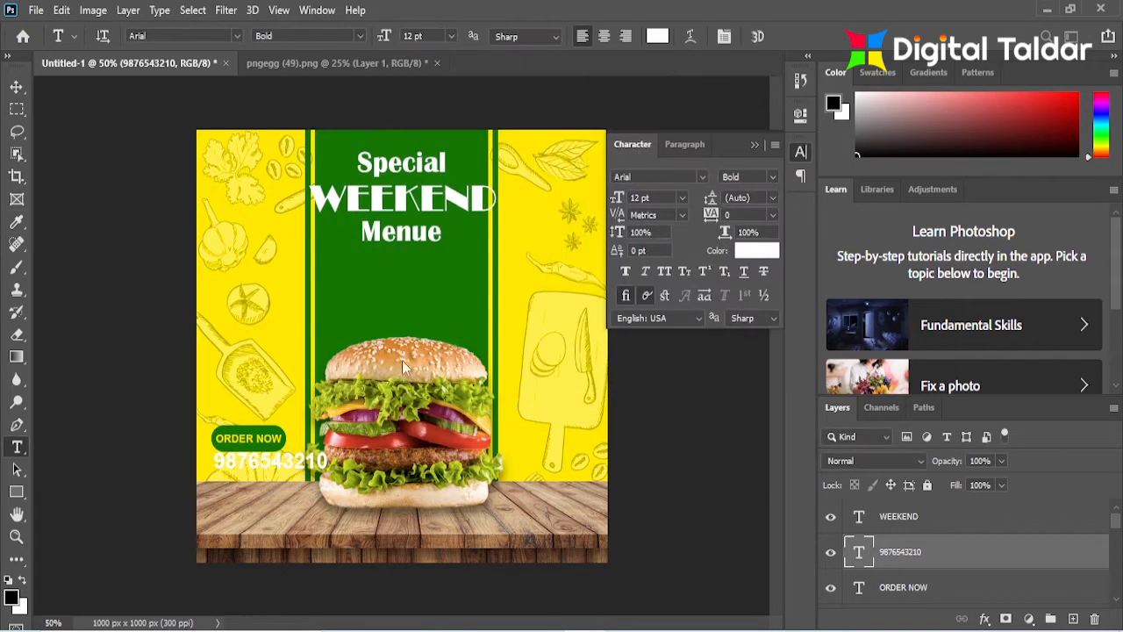
Step: Insert hyphens into the phone number to split it into a single digit, three pairs and a final group of three
{"action": "left_click", "coordinate": [238, 462]}
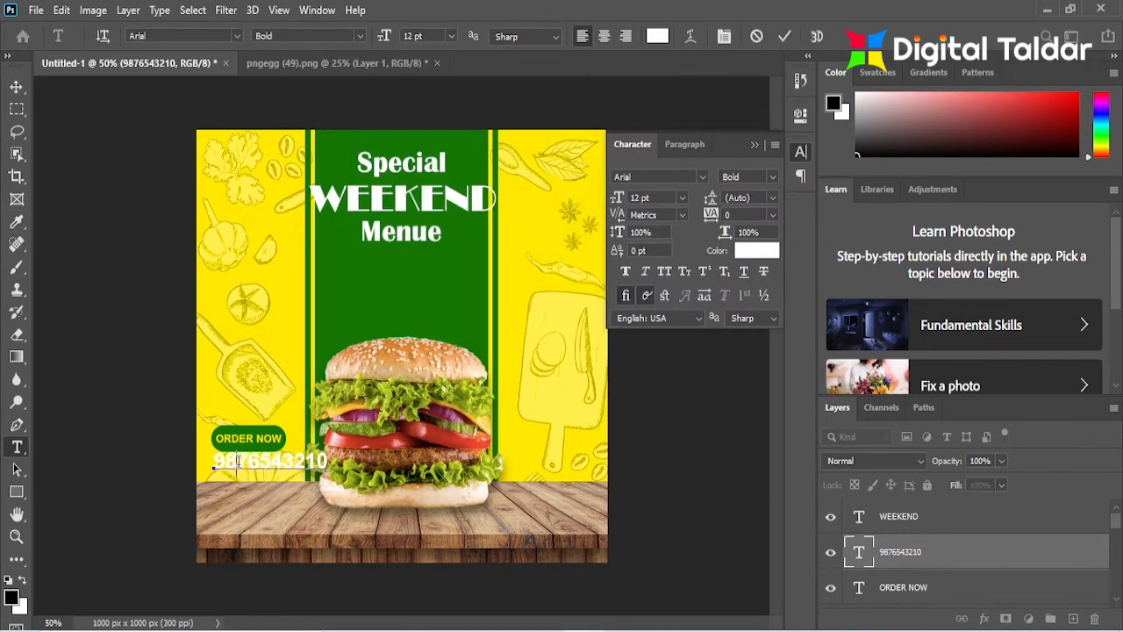
{"action": "type", "text": "-"}
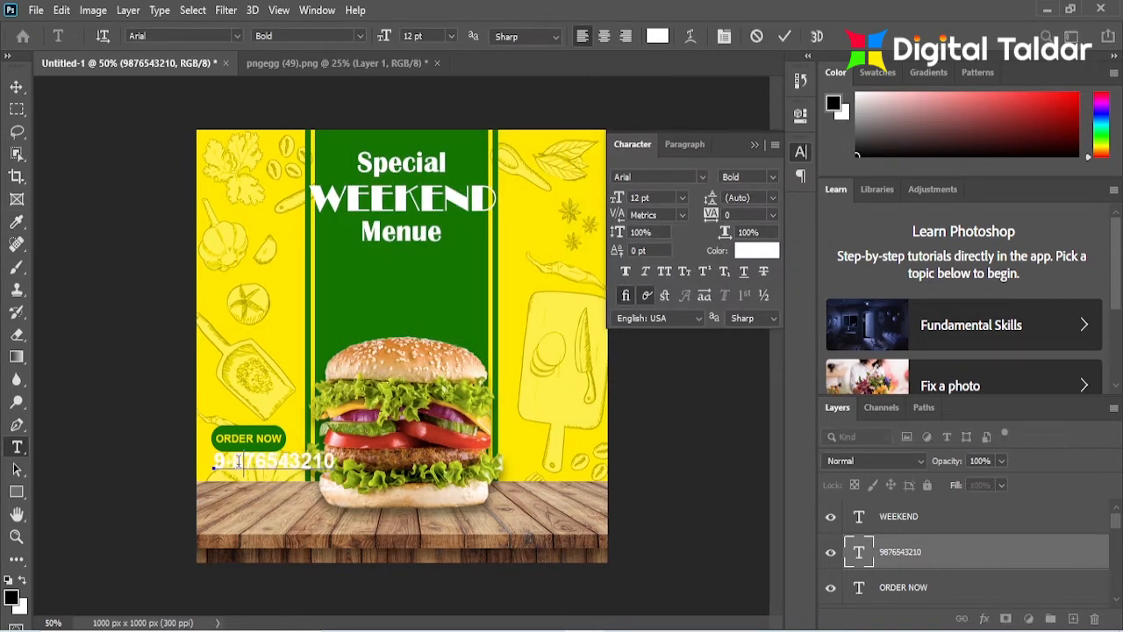
{"action": "type", "text": "-"}
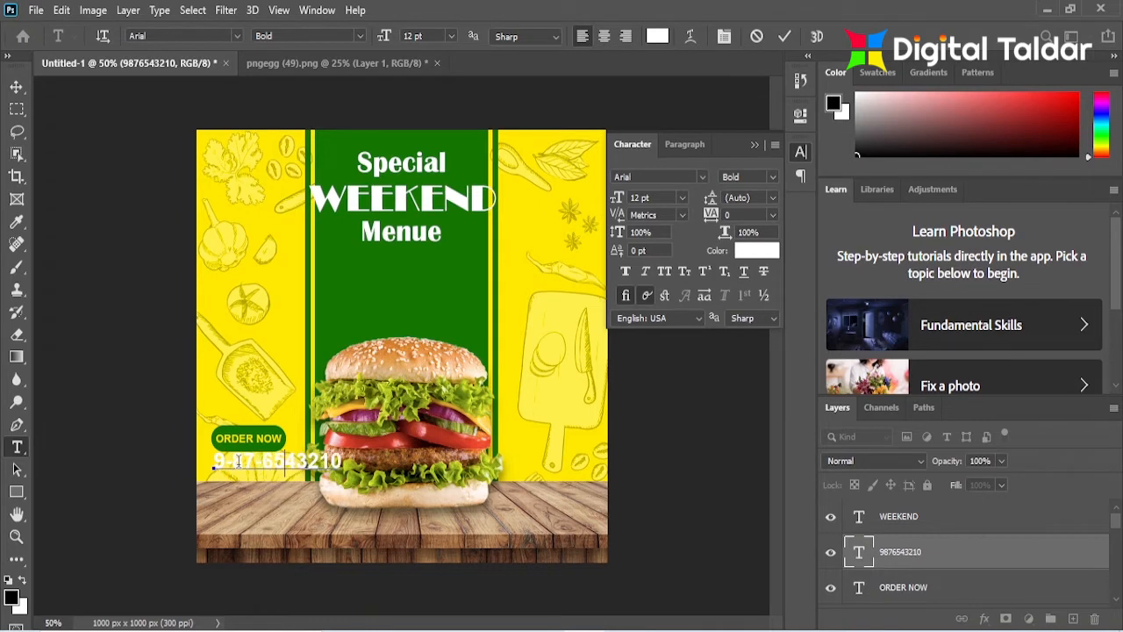
{"action": "type", "text": "-43"}
{"action": "type", "text": "-43-"}
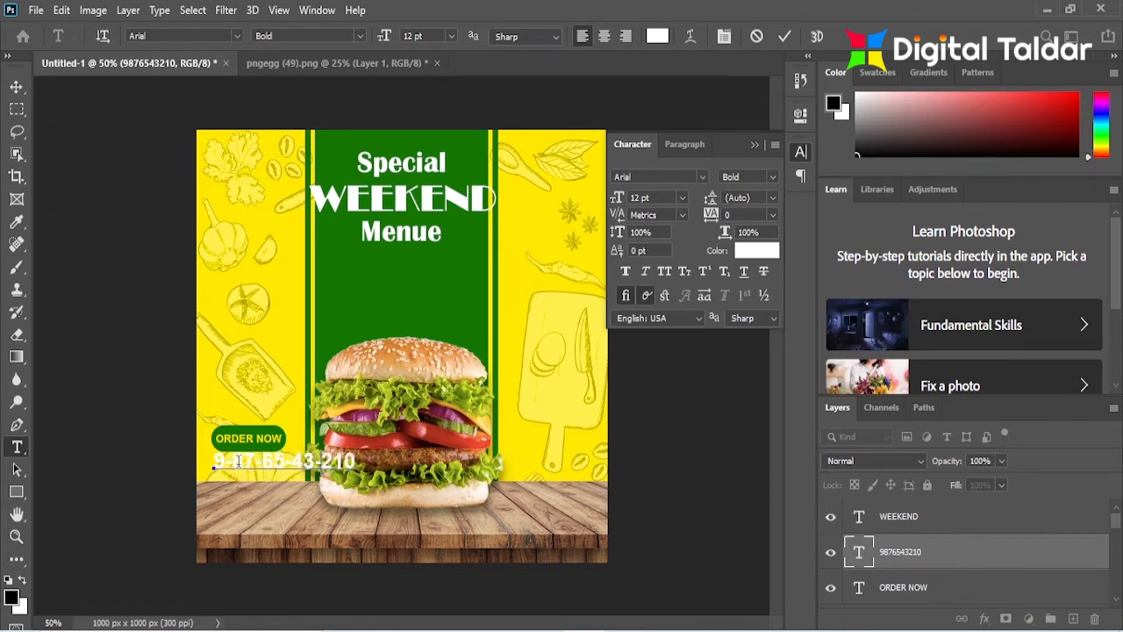
Step: Scale the phone number text down to about 52% so it matches the width of the "ORDER NOW" button above it
{"action": "left_click", "coordinate": [17, 87]}
{"action": "key", "text": "ctrl+t"}
{"action": "left_click_drag", "start_coordinate": [356, 464], "coordinate": [262, 463]}
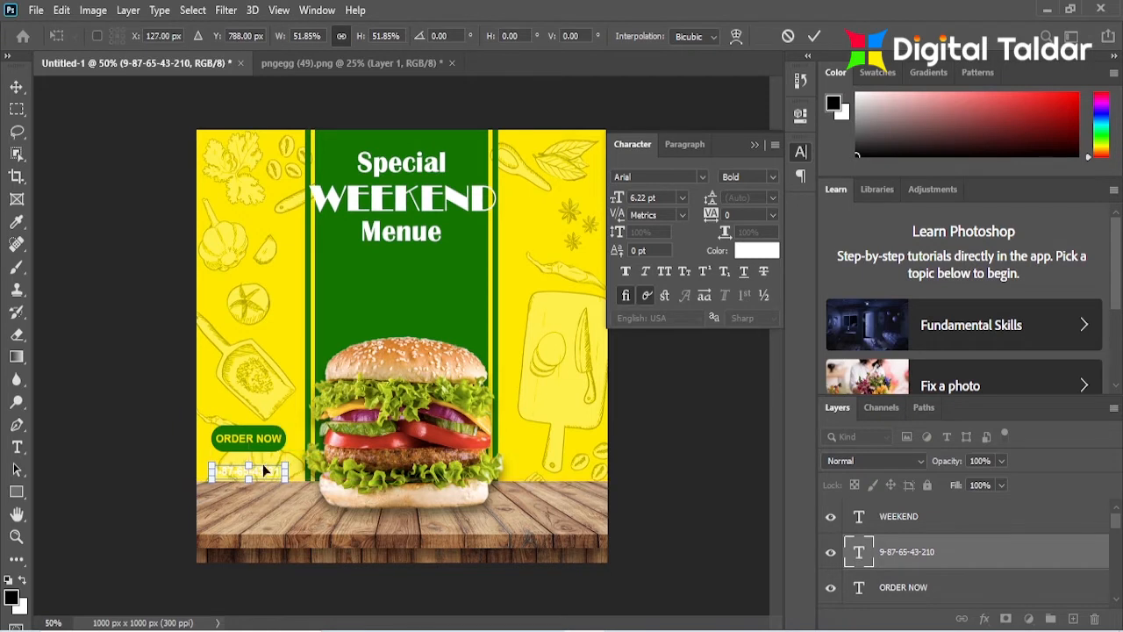
{"action": "left_click", "coordinate": [812, 41]}
Step: Change the background colour fill to a darker mustard yellow
{"action": "left_click", "coordinate": [509, 285]}
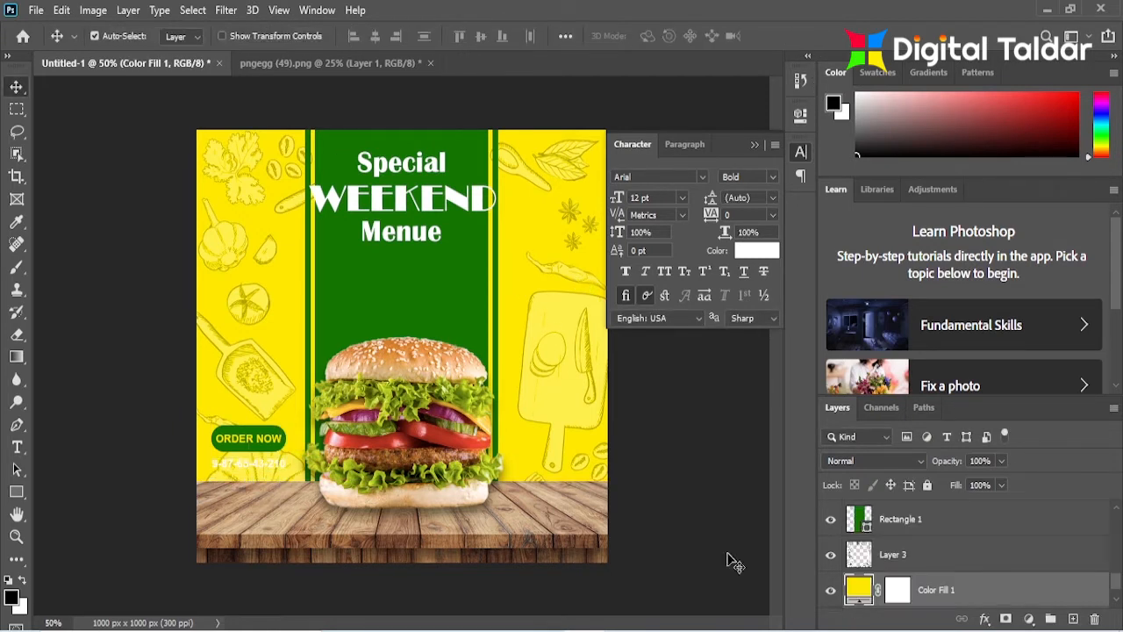
{"action": "double_click", "coordinate": [859, 589]}
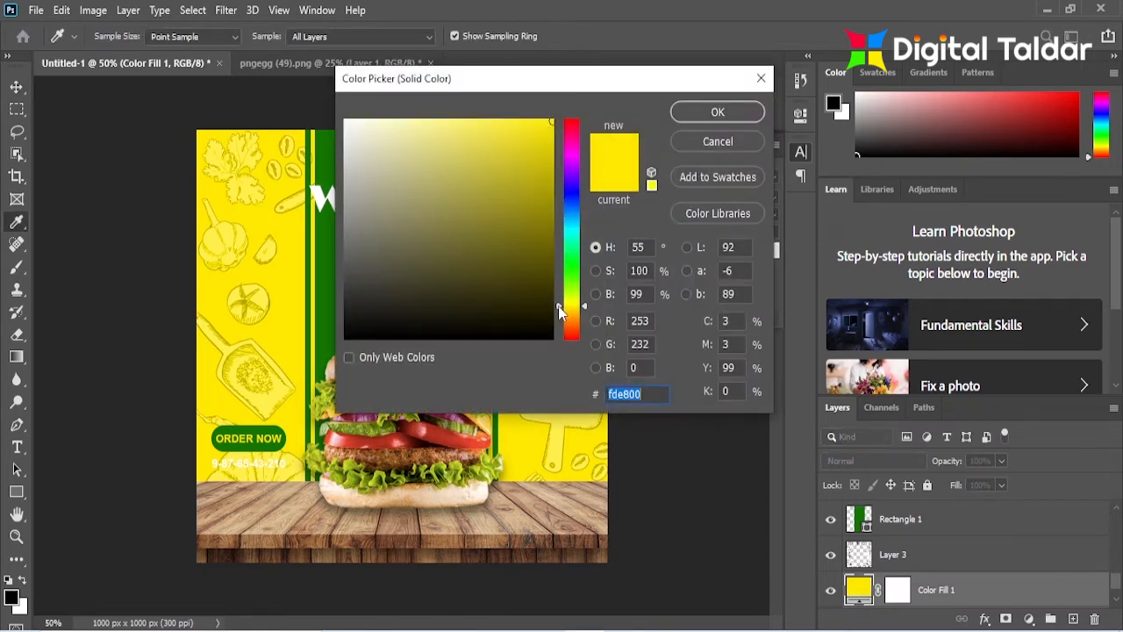
{"action": "left_click_drag", "start_coordinate": [559, 310], "coordinate": [559, 313]}
{"action": "left_click_drag", "start_coordinate": [550, 123], "coordinate": [551, 149]}
{"action": "left_click", "coordinate": [718, 113]}
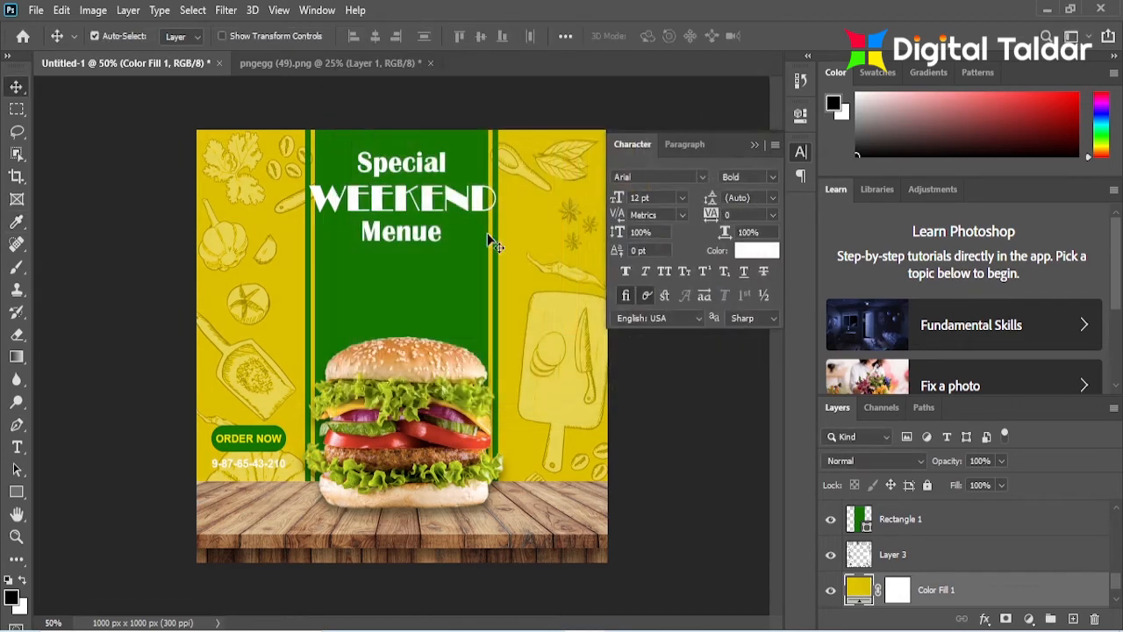
Step: Recolour the wide central green rectangle behind the headline to the recently used dark olive
{"action": "left_click", "coordinate": [420, 302]}
{"action": "left_click", "coordinate": [16, 493]}
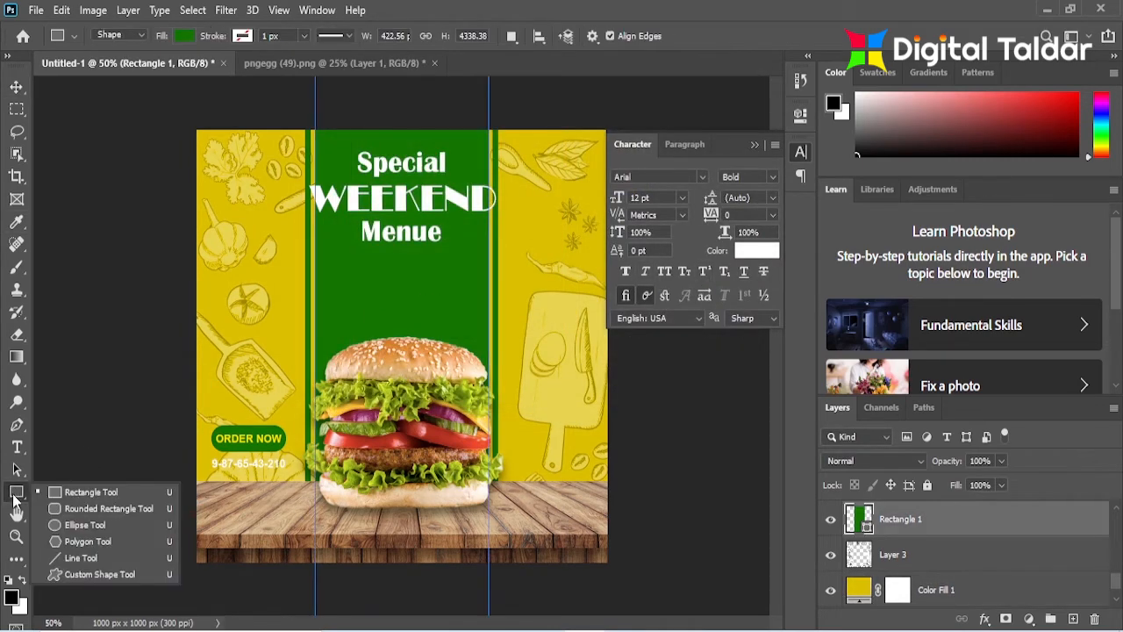
{"action": "left_click", "coordinate": [180, 41]}
{"action": "left_click", "coordinate": [173, 128]}
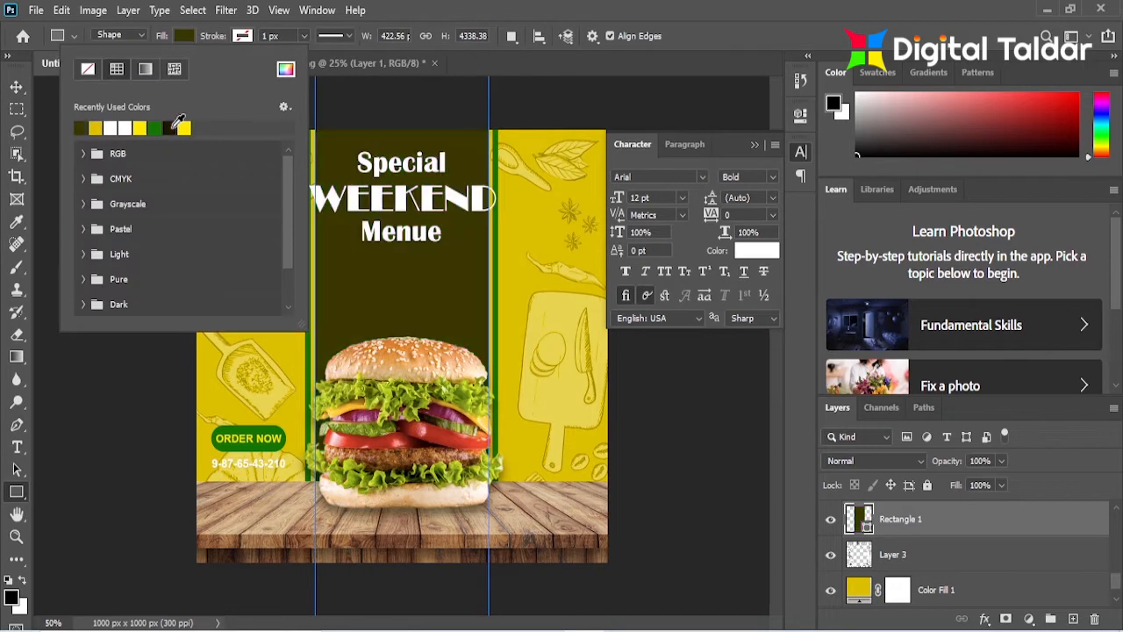
{"action": "left_click", "coordinate": [16, 86]}
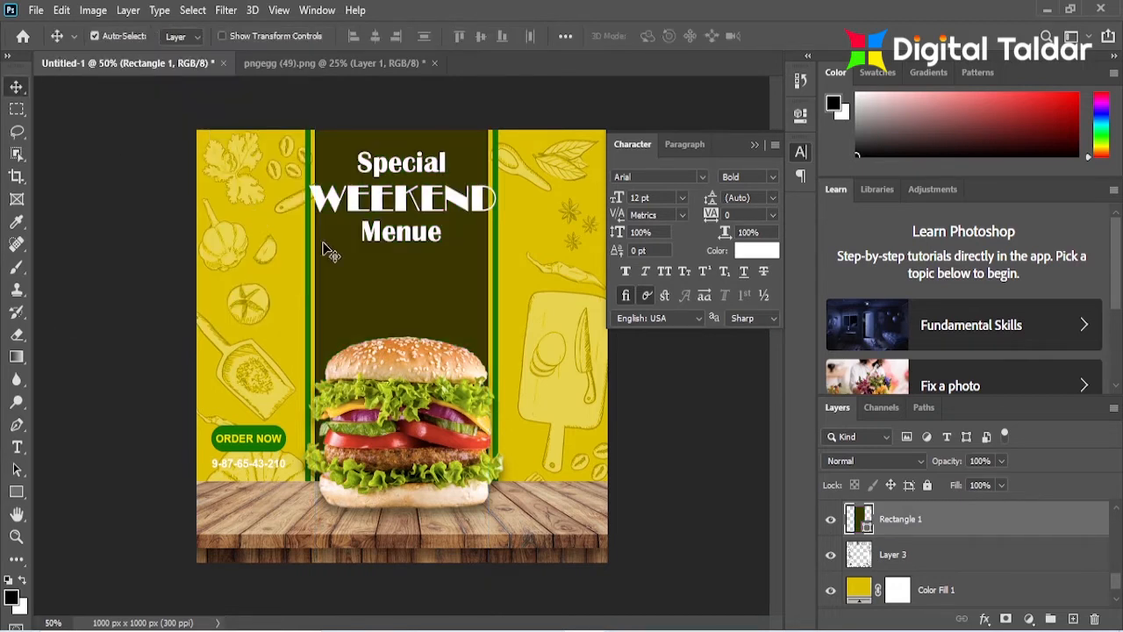
Step: Recolour the two narrow green stripes beside the central rectangle to the same dark olive
{"action": "left_click", "coordinate": [15, 491]}
{"action": "left_click", "coordinate": [182, 36]}
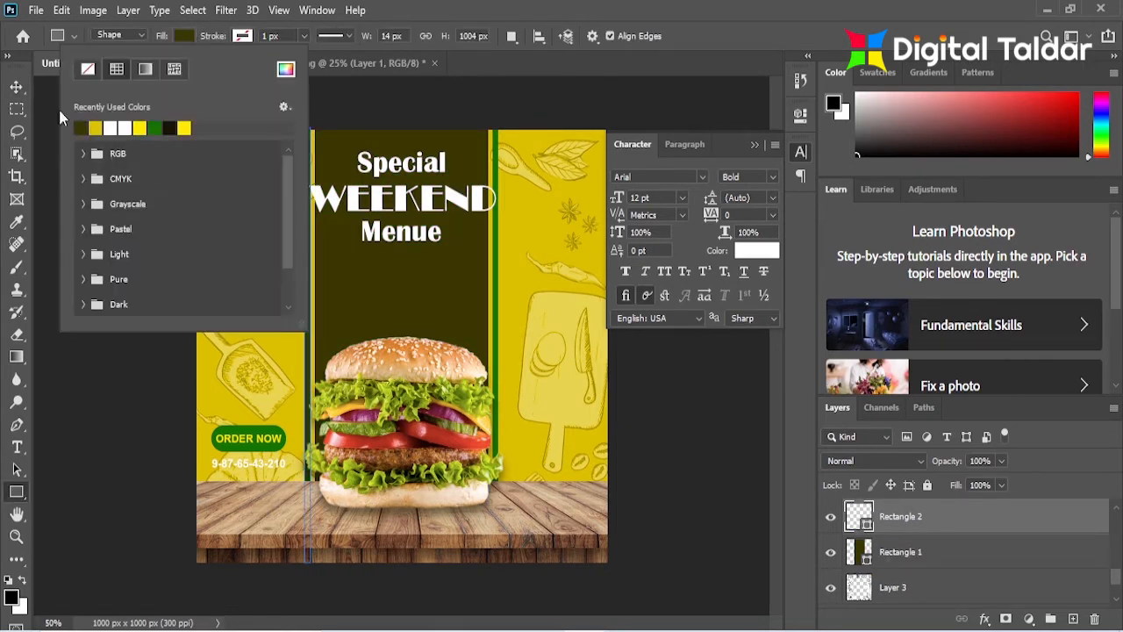
{"action": "left_click", "coordinate": [16, 86]}
{"action": "key", "text": "ctrl+j"}
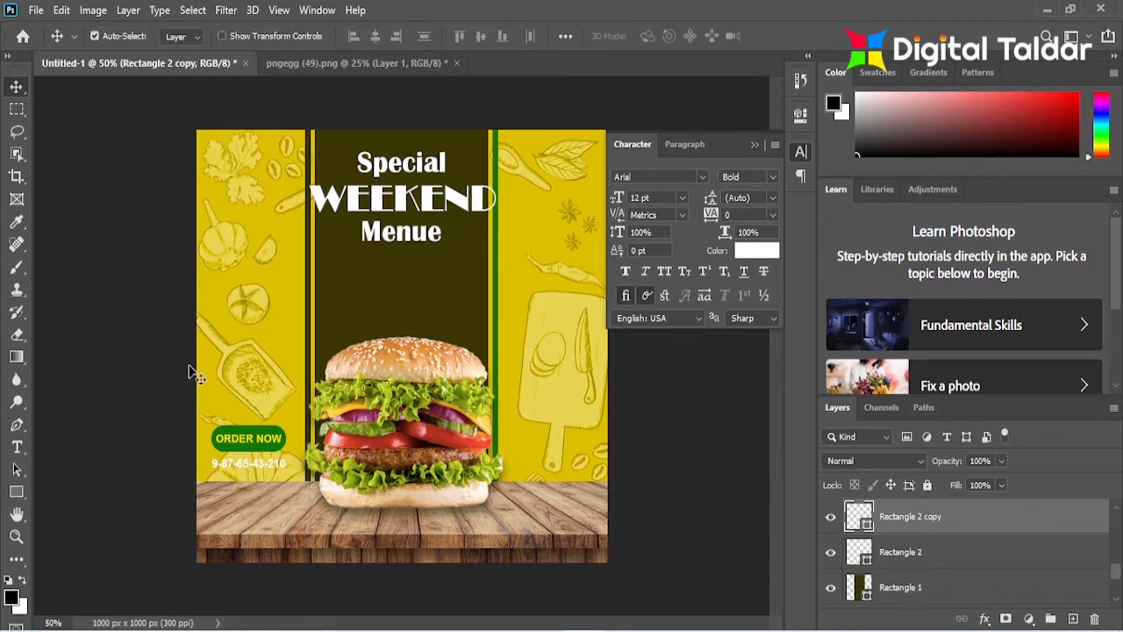
{"action": "left_click", "coordinate": [16, 491]}
{"action": "left_click", "coordinate": [182, 36]}
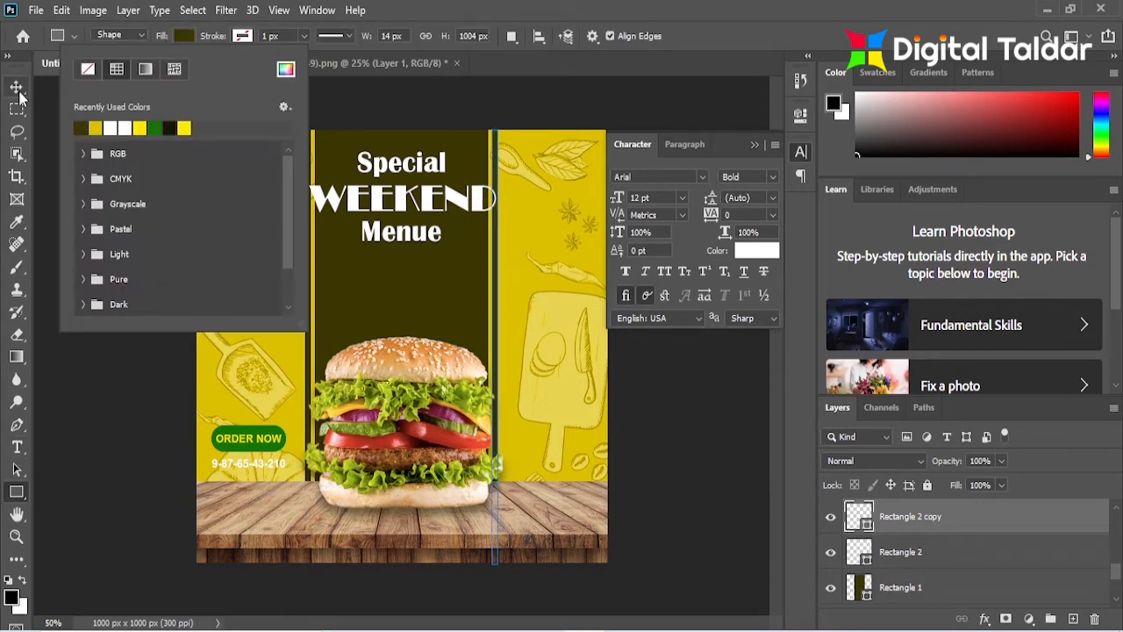
{"action": "key", "text": "Escape"}
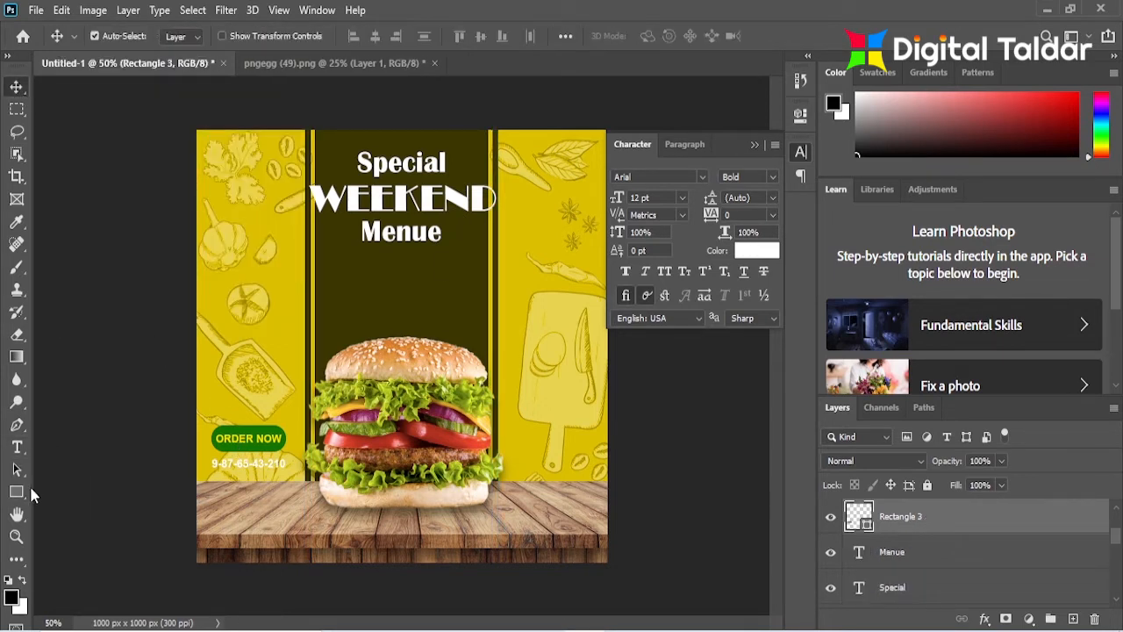
Step: Recolour the green rounded rectangle behind "ORDER NOW" to the same dark olive
{"action": "left_click", "coordinate": [17, 492]}
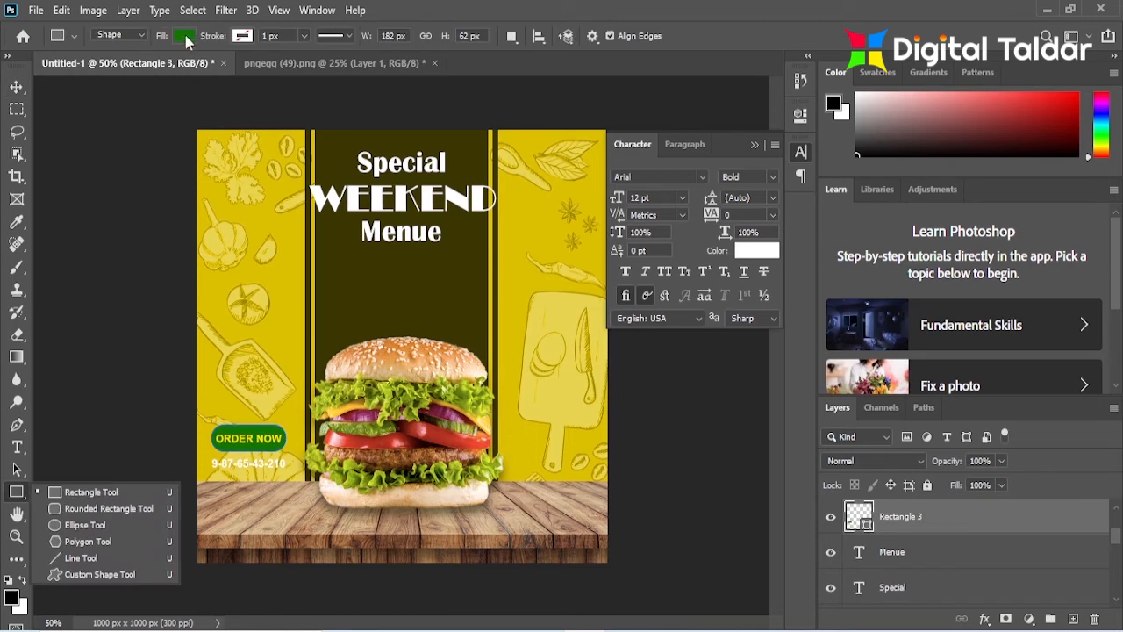
{"action": "left_click", "coordinate": [184, 36]}
{"action": "left_click", "coordinate": [81, 119]}
{"action": "left_click", "coordinate": [15, 86]}
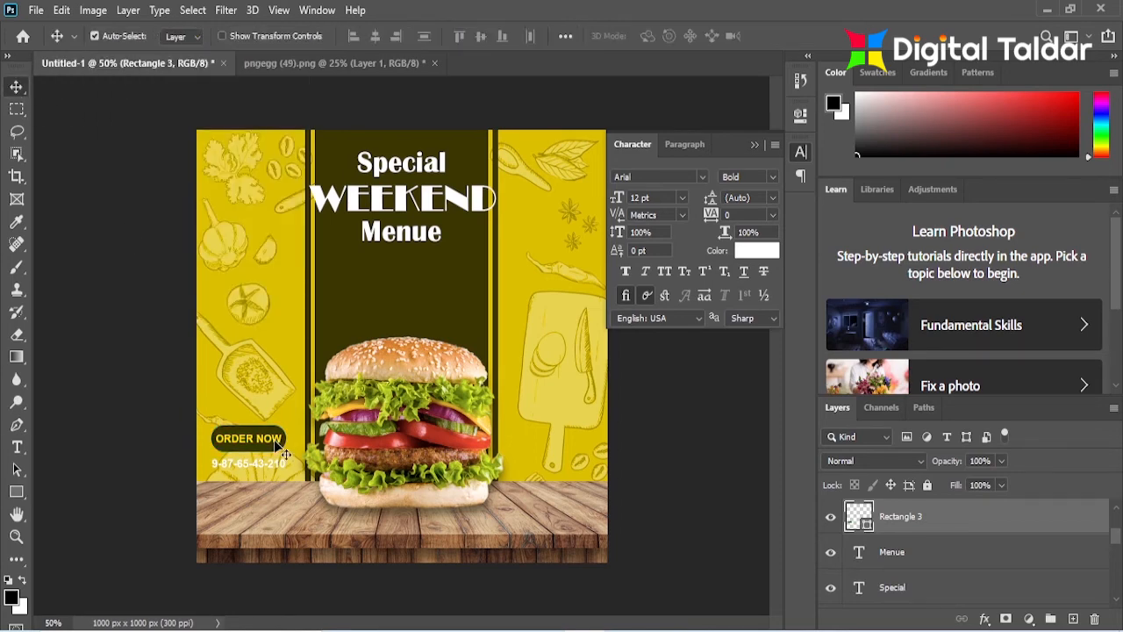
Step: Set the "ORDER NOW" text colour to the mustard yellow sampled from the background
{"action": "left_click", "coordinate": [274, 439]}
{"action": "left_click", "coordinate": [752, 247]}
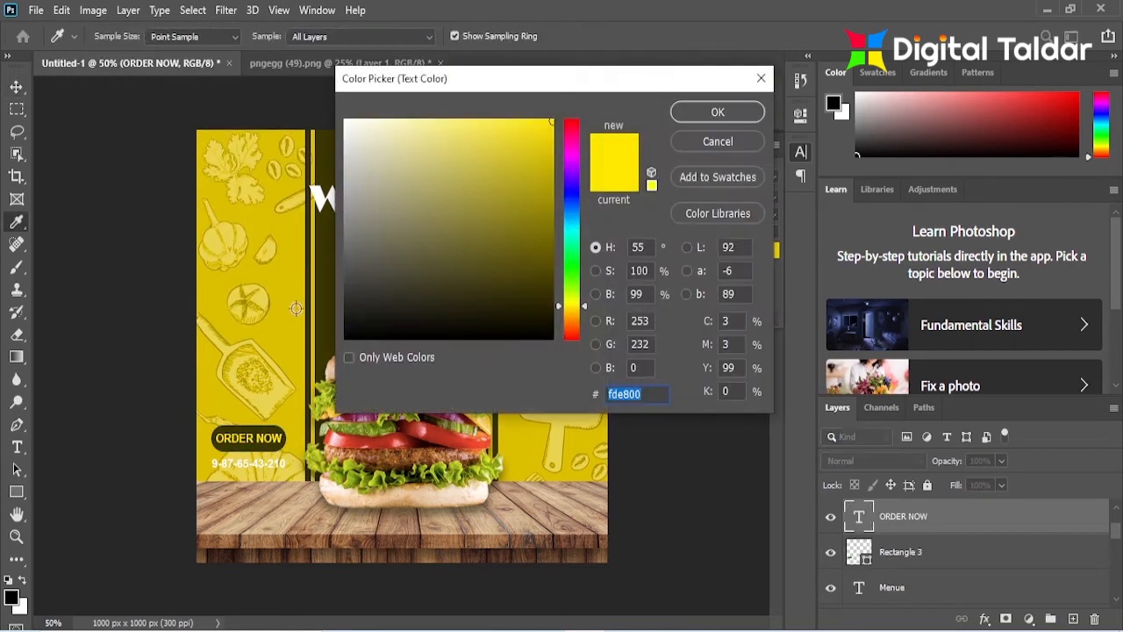
{"action": "left_click", "coordinate": [295, 308]}
{"action": "left_click", "coordinate": [718, 115]}
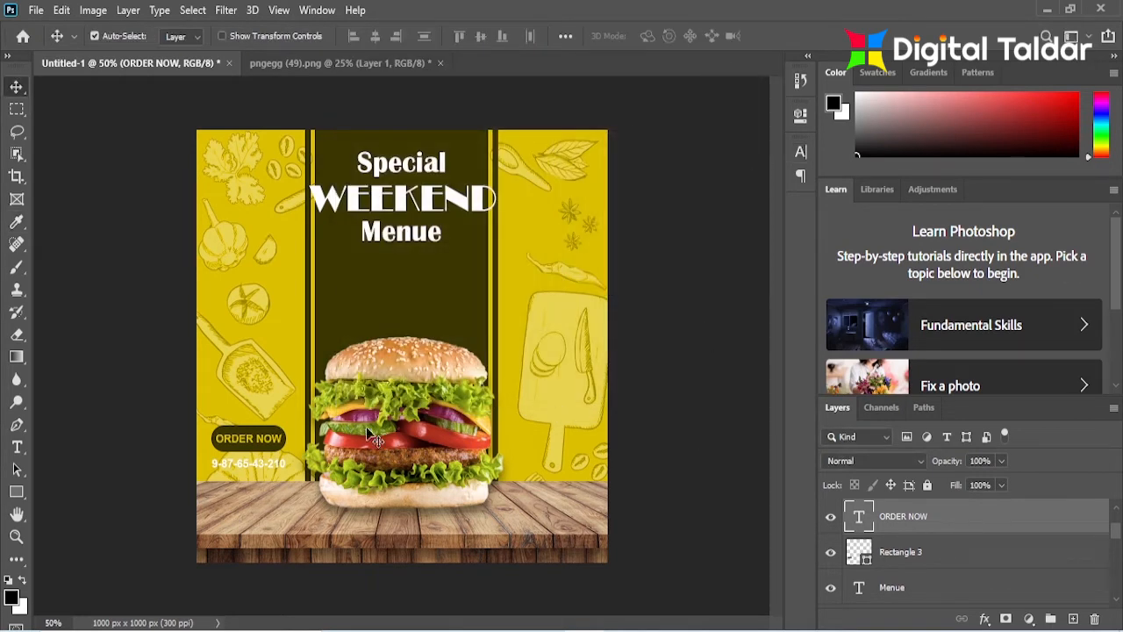
Step: Set the phone number text colour to the dark olive sampled from the central rectangle
{"action": "left_click", "coordinate": [282, 469]}
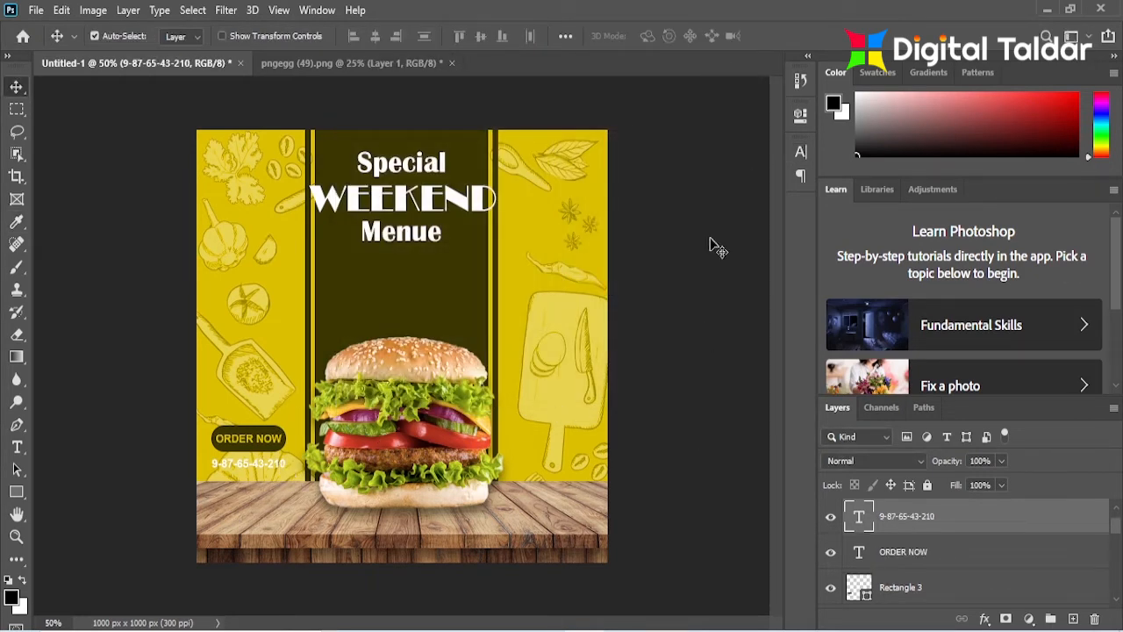
{"action": "left_click", "coordinate": [793, 152]}
{"action": "left_click", "coordinate": [756, 254]}
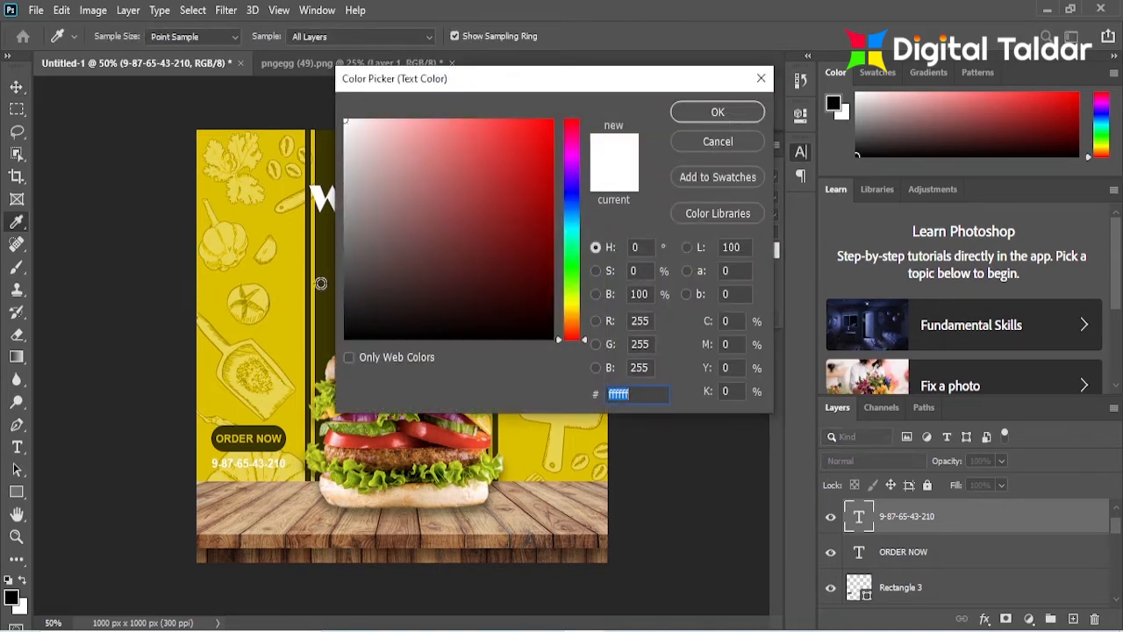
{"action": "left_click", "coordinate": [321, 284]}
{"action": "left_click", "coordinate": [707, 111]}
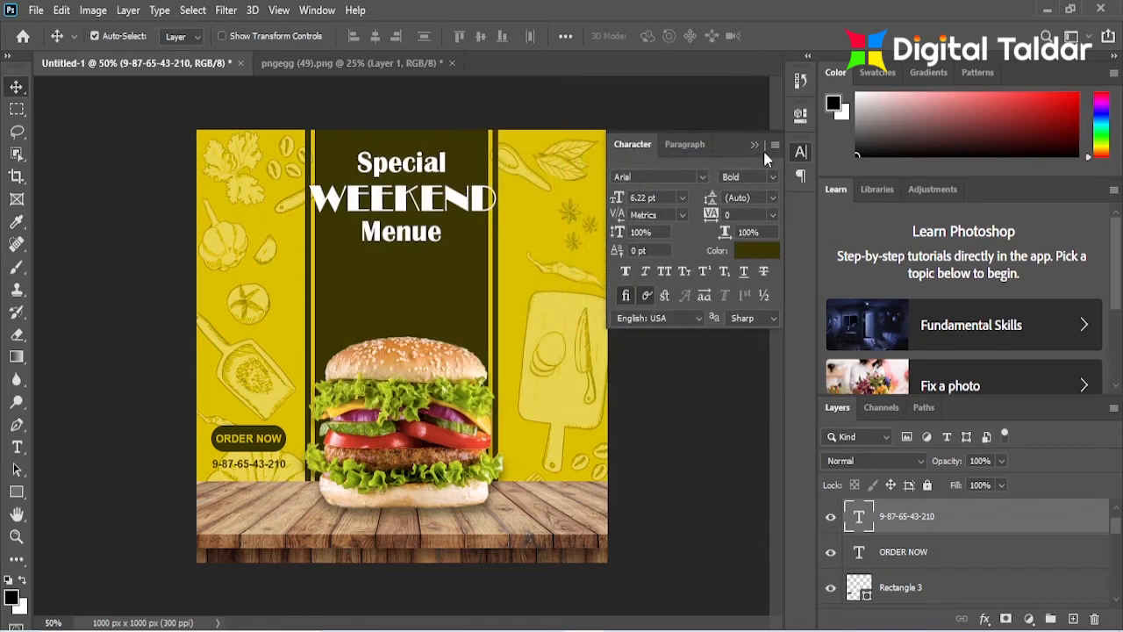
{"action": "left_click_drag", "start_coordinate": [279, 471], "coordinate": [281, 488]}
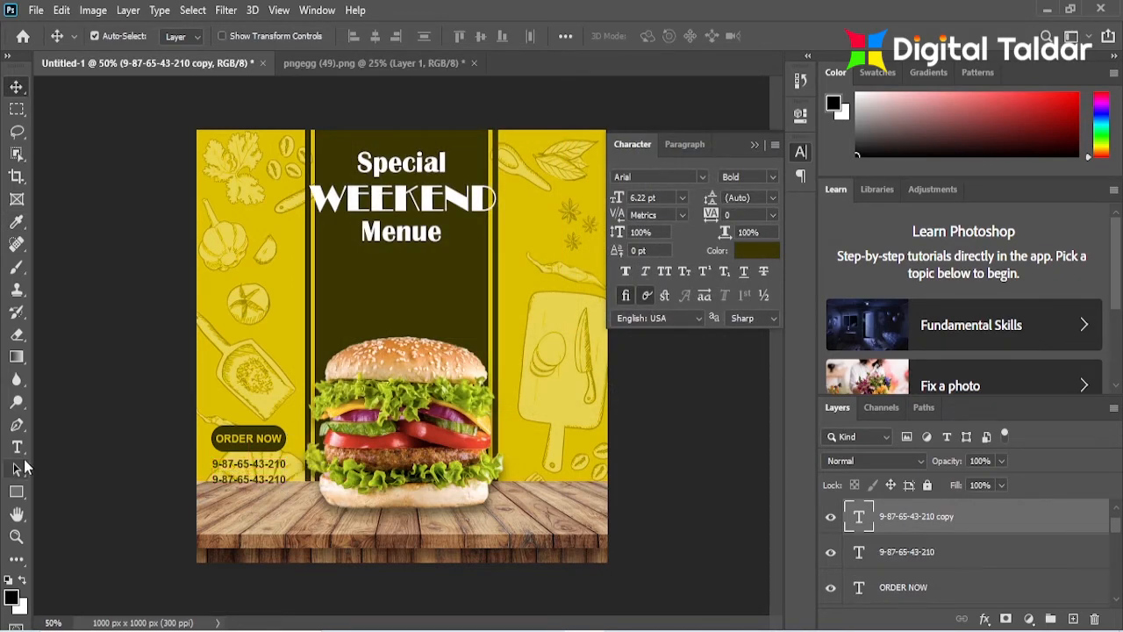
{"action": "key", "text": "t"}
{"action": "left_click", "coordinate": [251, 481]}
{"action": "key", "text": "ctrl+a"}
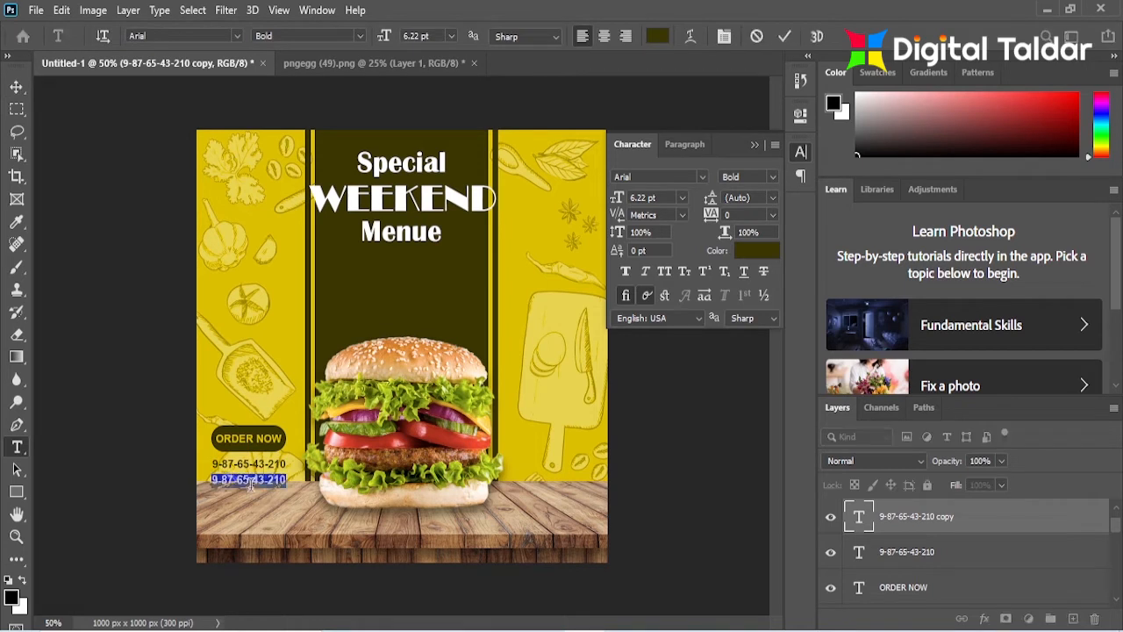
{"action": "type", "text": "ww"}
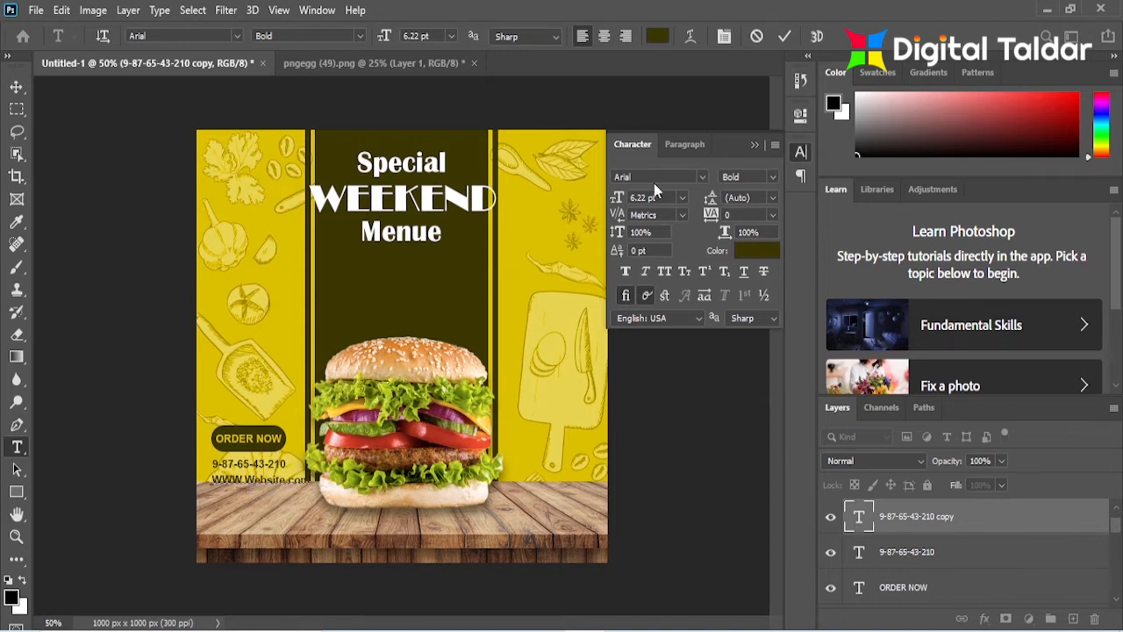
{"action": "left_click", "coordinate": [756, 145]}
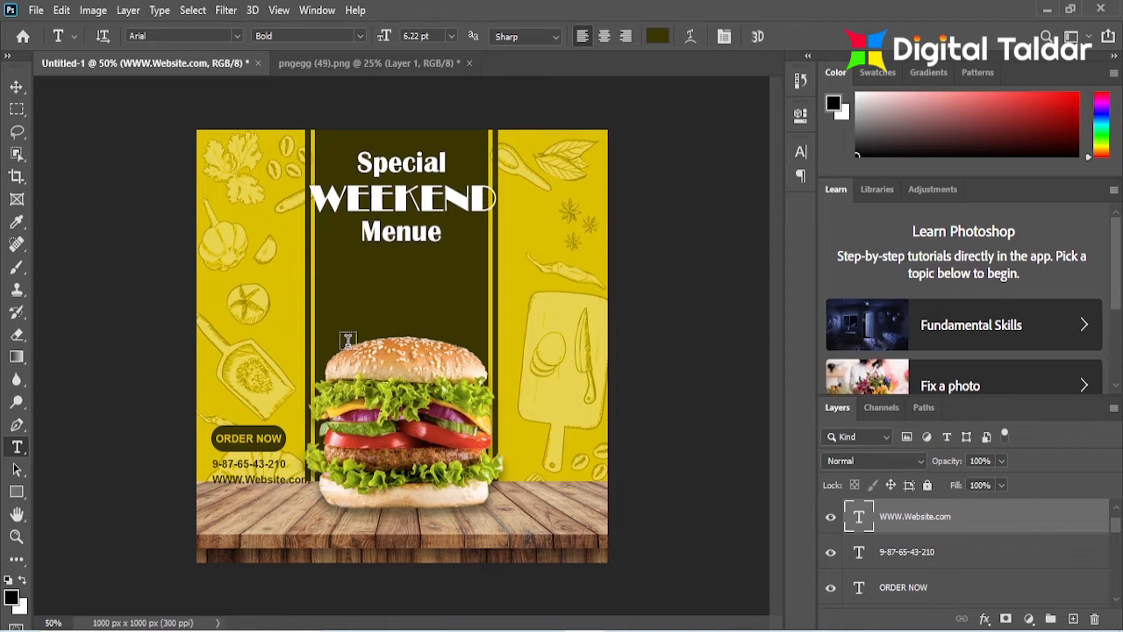
{"action": "left_click", "coordinate": [17, 87]}
{"action": "left_click_drag", "start_coordinate": [266, 489], "coordinate": [255, 483]}
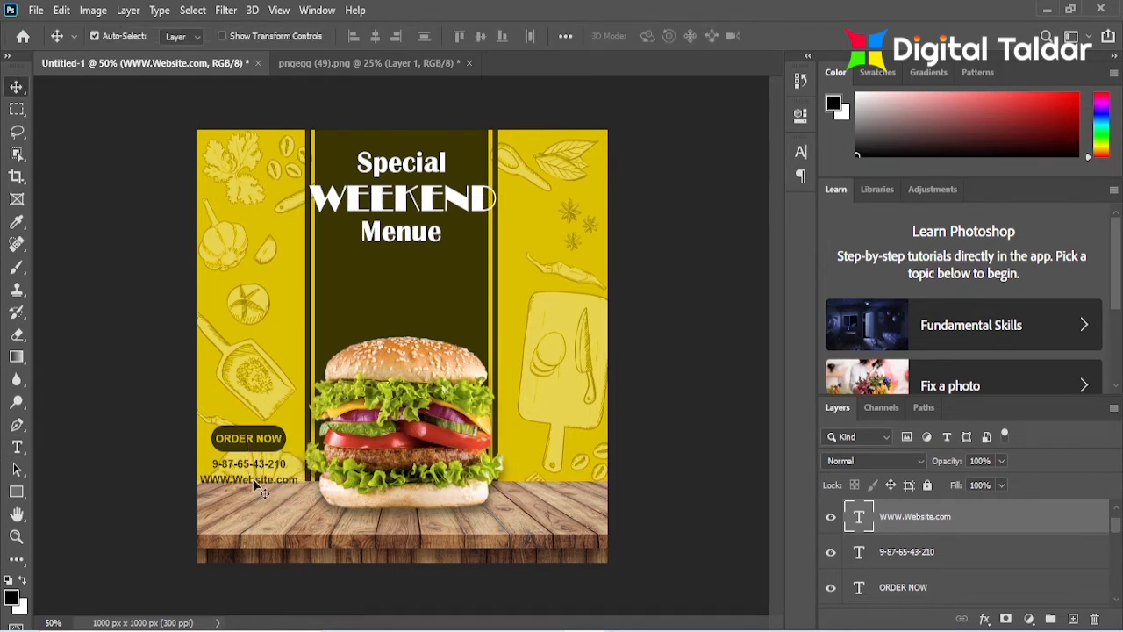
Step: Move the website line, phone number and "ORDER NOW" button up together until the website line clears the table's edge
{"action": "left_click", "coordinate": [260, 465], "text": "shift"}
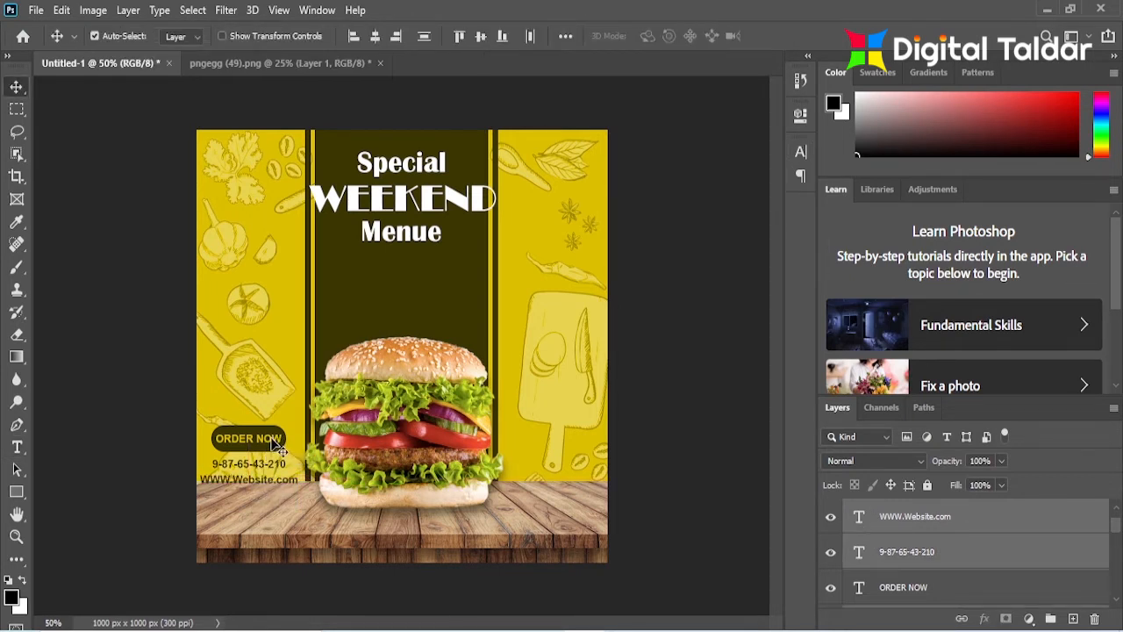
{"action": "left_click", "coordinate": [273, 444], "text": "shift"}
{"action": "key", "text": "Up"}
{"action": "key", "text": "Up"}
{"action": "key", "text": "Up"}
{"action": "key", "text": "Up"}
{"action": "key", "text": "Up"}
{"action": "key", "text": "Up"}
{"action": "key", "text": "Up"}
{"action": "key", "text": "Up"}
{"action": "key", "text": "Up"}
{"action": "key", "text": "Up"}
{"action": "key", "text": "Up"}
{"action": "key", "text": "Up"}
{"action": "key", "text": "Up"}
{"action": "key", "text": "Up"}
{"action": "key", "text": "Up"}
{"action": "key", "text": "Up"}
{"action": "key", "text": "Up"}
{"action": "key", "text": "Up"}
{"action": "key", "text": "Up"}
{"action": "key", "text": "Up"}
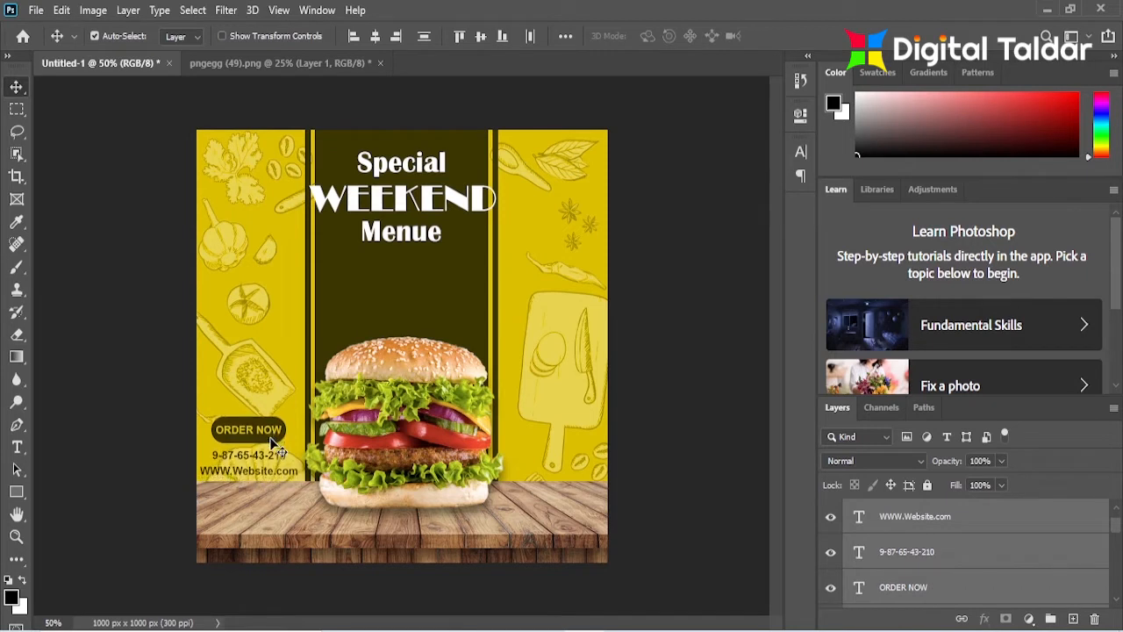
{"action": "key", "text": "Up"}
{"action": "key", "text": "Up"}
{"action": "key", "text": "Up"}
{"action": "key", "text": "Up"}
{"action": "key", "text": "Up"}
{"action": "key", "text": "Up"}
{"action": "key", "text": "Up"}
{"action": "key", "text": "Up"}
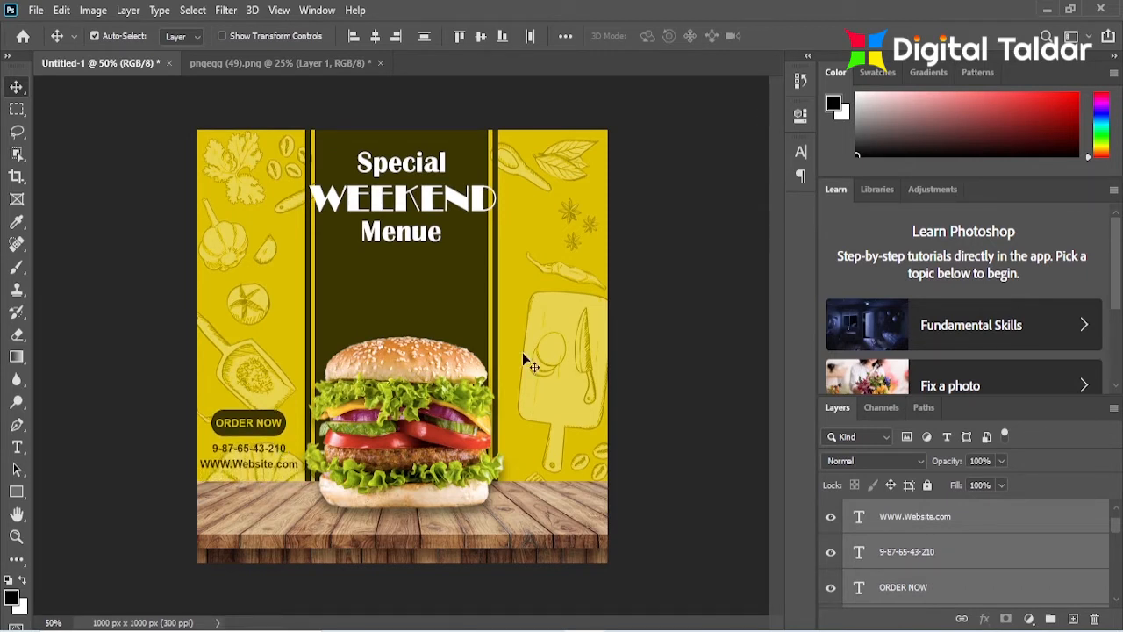
Step: Add the text "24/7" on the mustard area to the right of the burger
{"action": "left_click", "coordinate": [16, 446]}
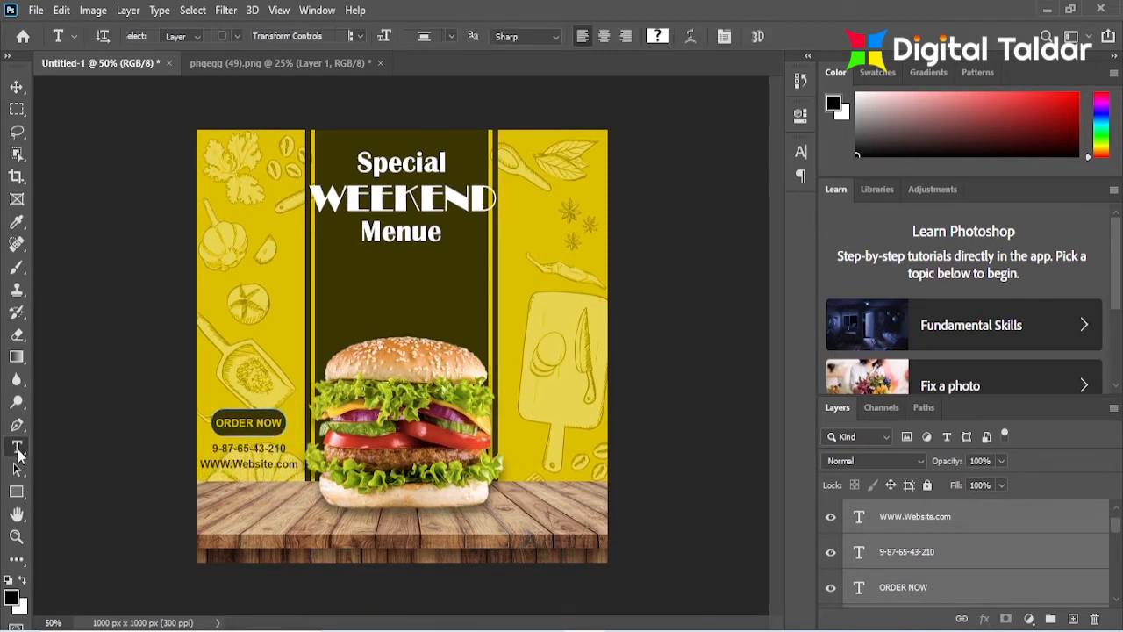
{"action": "left_click", "coordinate": [528, 429]}
{"action": "type", "text": "2"}
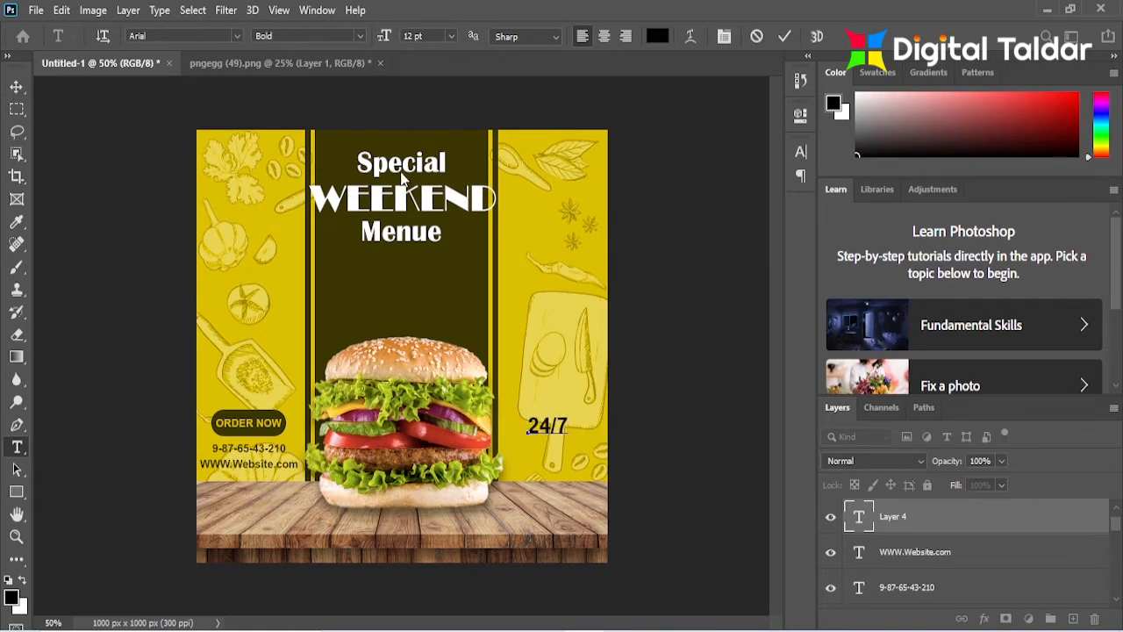
{"action": "type", "text": "4/7"}
{"action": "left_click", "coordinate": [784, 36]}
Step: Set the "24/7" text colour to the dark olive sampled from the central rectangle
{"action": "left_click", "coordinate": [800, 151]}
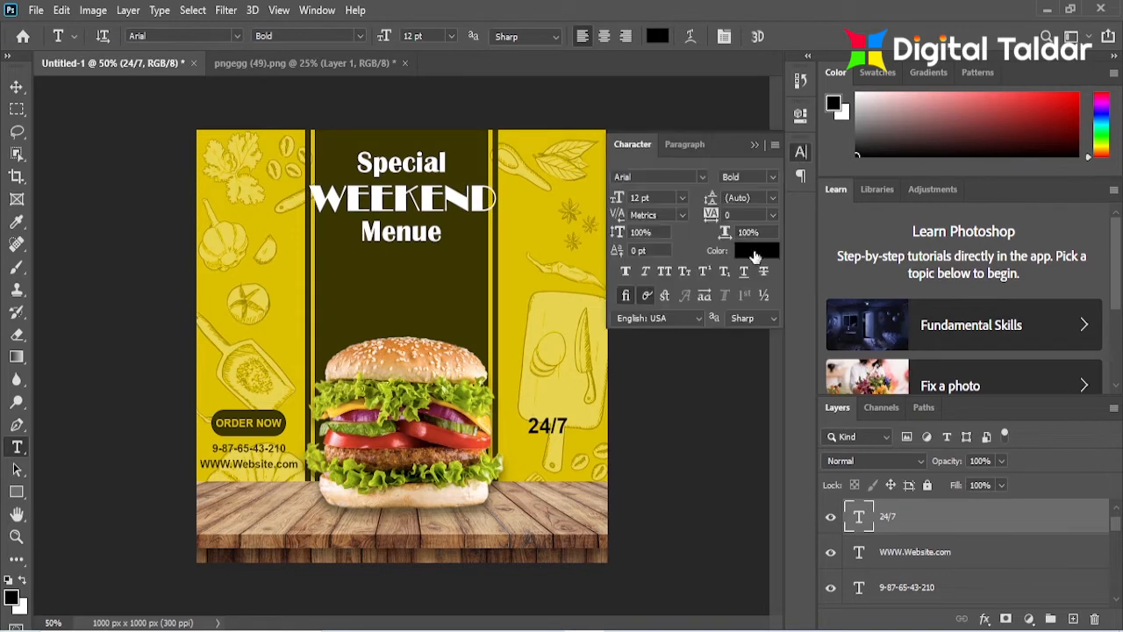
{"action": "left_click", "coordinate": [755, 253]}
{"action": "left_click", "coordinate": [326, 291]}
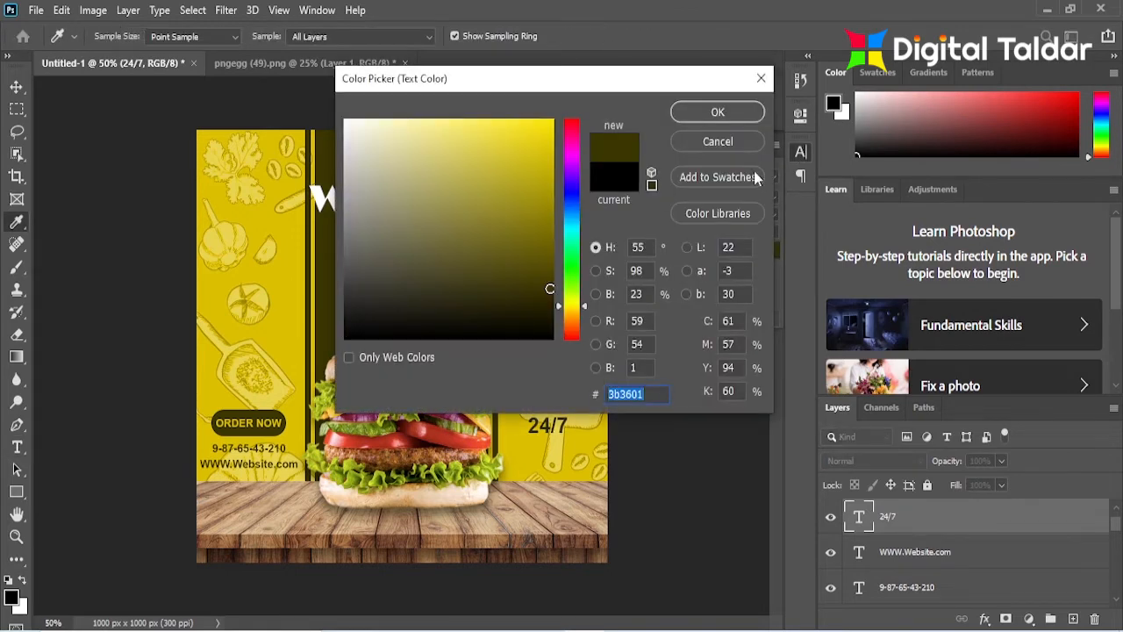
{"action": "left_click", "coordinate": [702, 112]}
{"action": "double_click", "coordinate": [753, 148]}
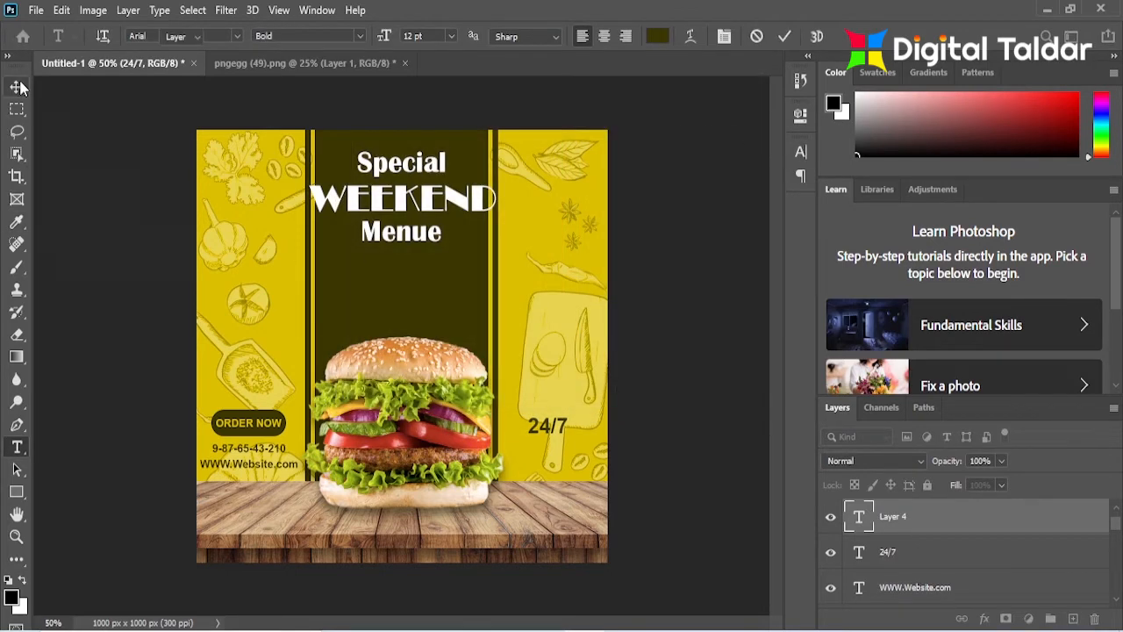
Step: Duplicate the "24/7" text just below itself and change the copy to "Home Delivery"
{"action": "left_click", "coordinate": [17, 87]}
{"action": "left_click", "coordinate": [571, 429]}
{"action": "left_click_drag", "start_coordinate": [571, 430], "coordinate": [563, 441]}
{"action": "left_click", "coordinate": [19, 449]}
{"action": "left_click", "coordinate": [96, 441]}
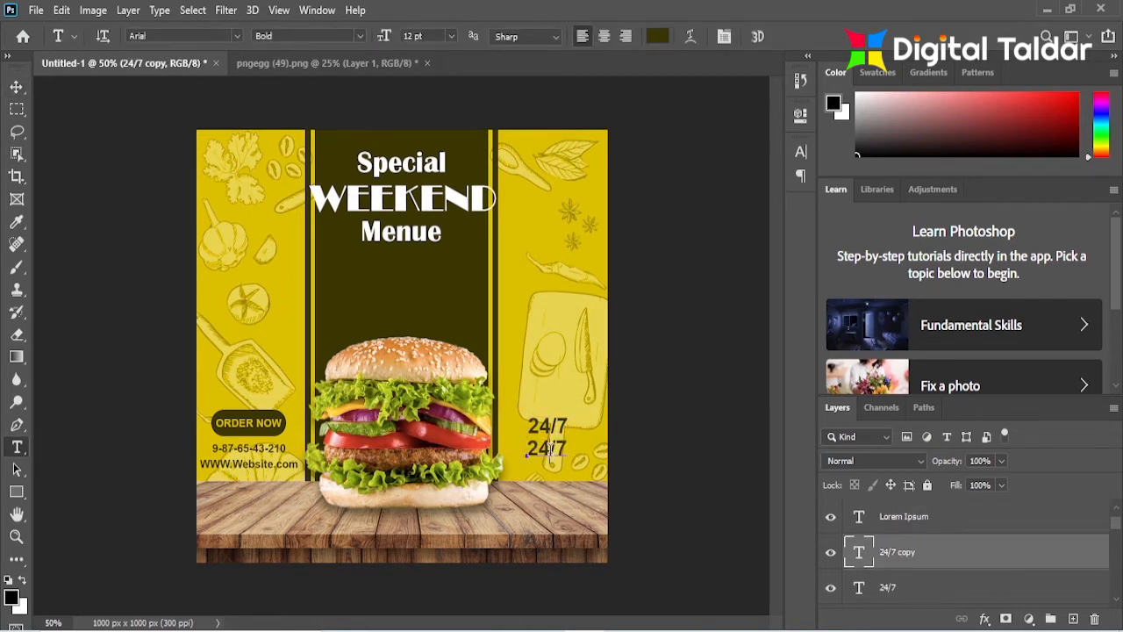
{"action": "double_click", "coordinate": [548, 448]}
{"action": "type", "text": "Home De"}
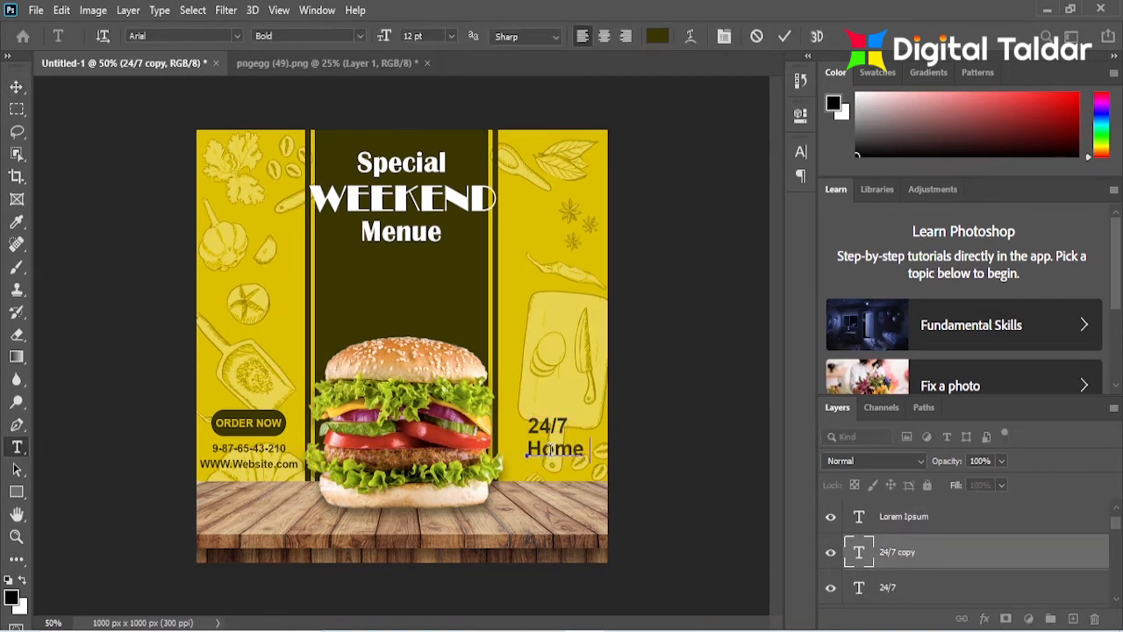
{"action": "left_click", "coordinate": [785, 36]}
Step: Scale "Home Delivery" down to fit the mustard area and centre it beneath "24/7"
{"action": "left_click", "coordinate": [16, 86]}
{"action": "key", "text": "ctrl+t"}
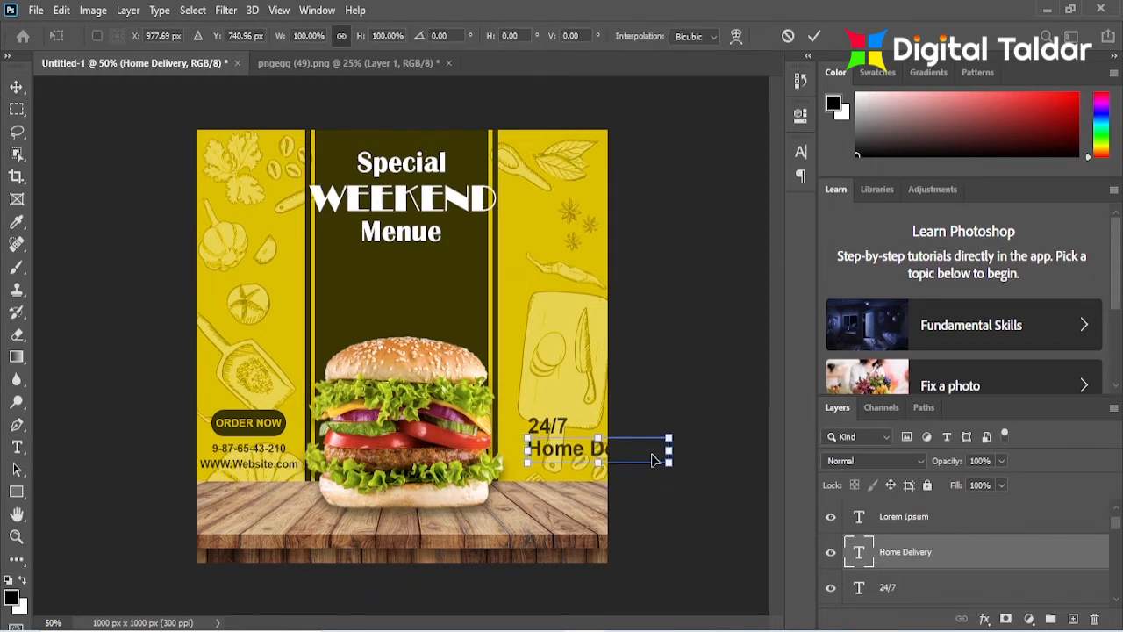
{"action": "left_click_drag", "start_coordinate": [661, 453], "coordinate": [564, 451]}
{"action": "left_click", "coordinate": [812, 36]}
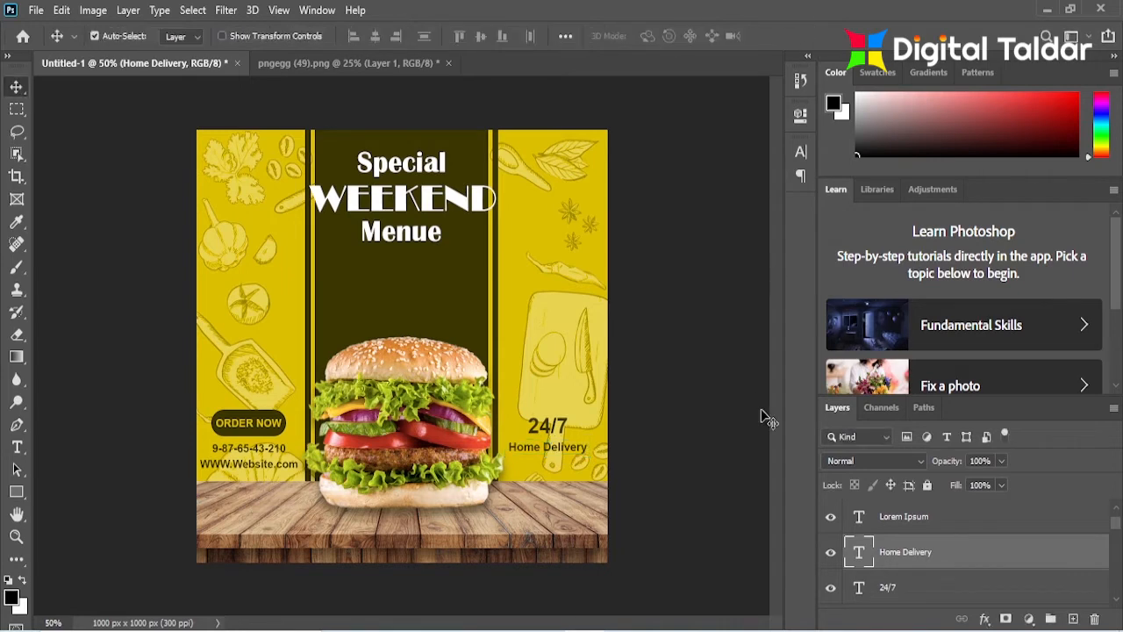
Step: Open pngegg (50) from Downloads and copy its thought bubble into the burger advertisement, above "24/7"
{"action": "left_click", "coordinate": [36, 9]}
{"action": "left_click", "coordinate": [51, 44]}
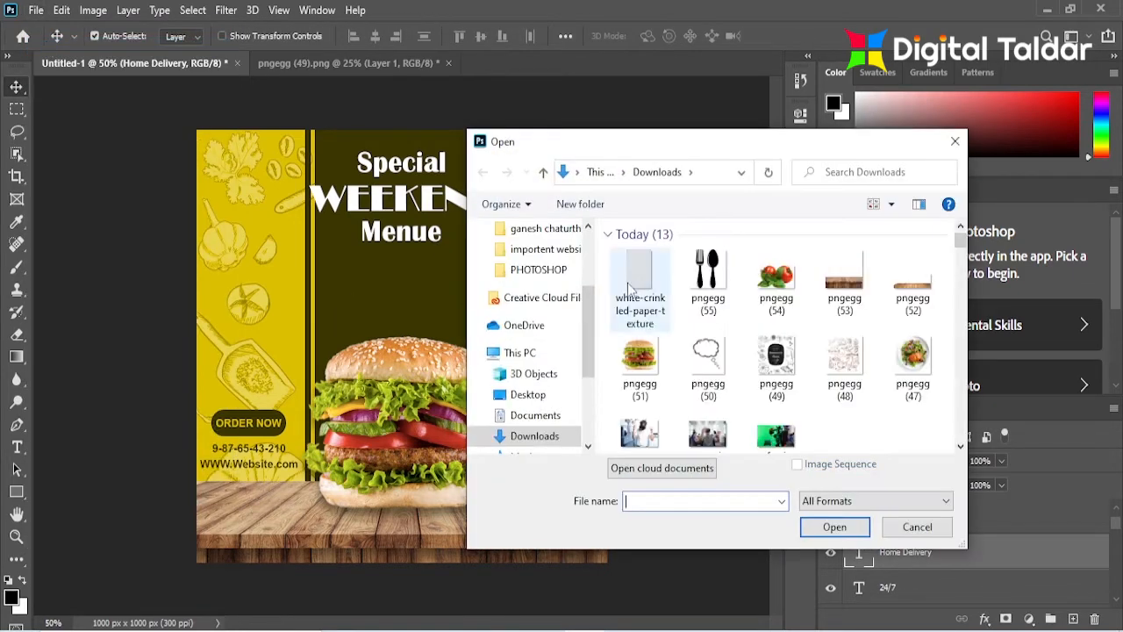
{"action": "left_click", "coordinate": [834, 528]}
{"action": "left_click_drag", "start_coordinate": [561, 62], "coordinate": [689, 354]}
{"action": "left_click_drag", "start_coordinate": [682, 269], "coordinate": [530, 274]}
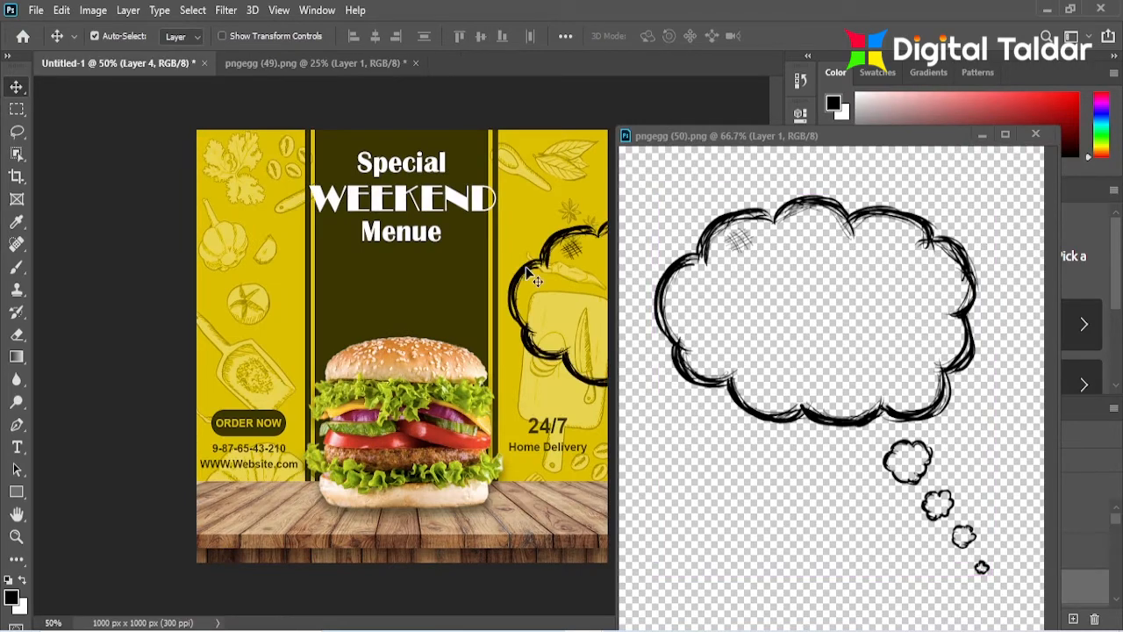
{"action": "left_click_drag", "start_coordinate": [705, 131], "coordinate": [604, 63]}
{"action": "left_click", "coordinate": [138, 65]}
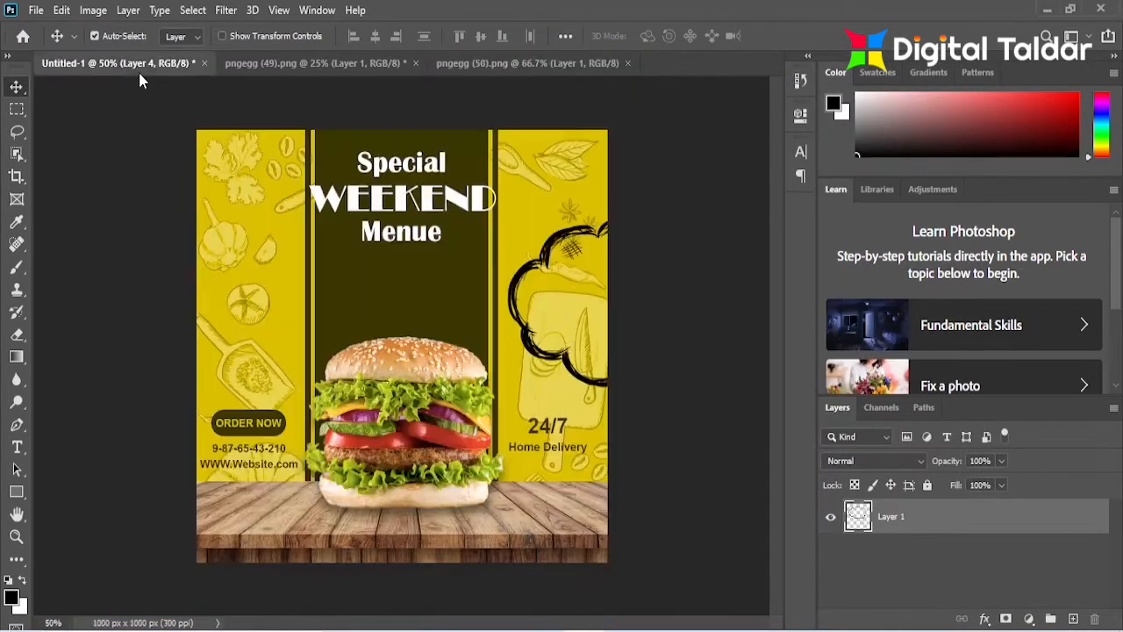
Step: Scale the thought bubble down, flip it horizontally and place it on the mustard area up and right of the burger
{"action": "key", "text": "ctrl+t"}
{"action": "left_click_drag", "start_coordinate": [506, 357], "coordinate": [541, 304]}
{"action": "right_click", "coordinate": [552, 307]}
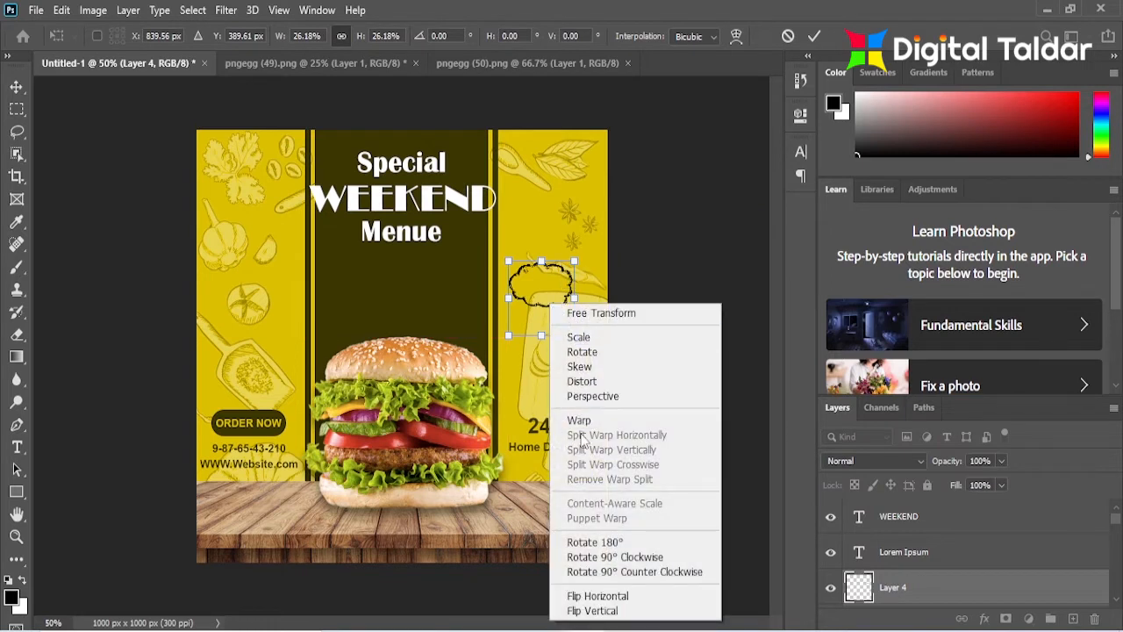
{"action": "left_click", "coordinate": [601, 595]}
{"action": "left_click_drag", "start_coordinate": [581, 322], "coordinate": [569, 293]}
{"action": "left_click", "coordinate": [816, 36]}
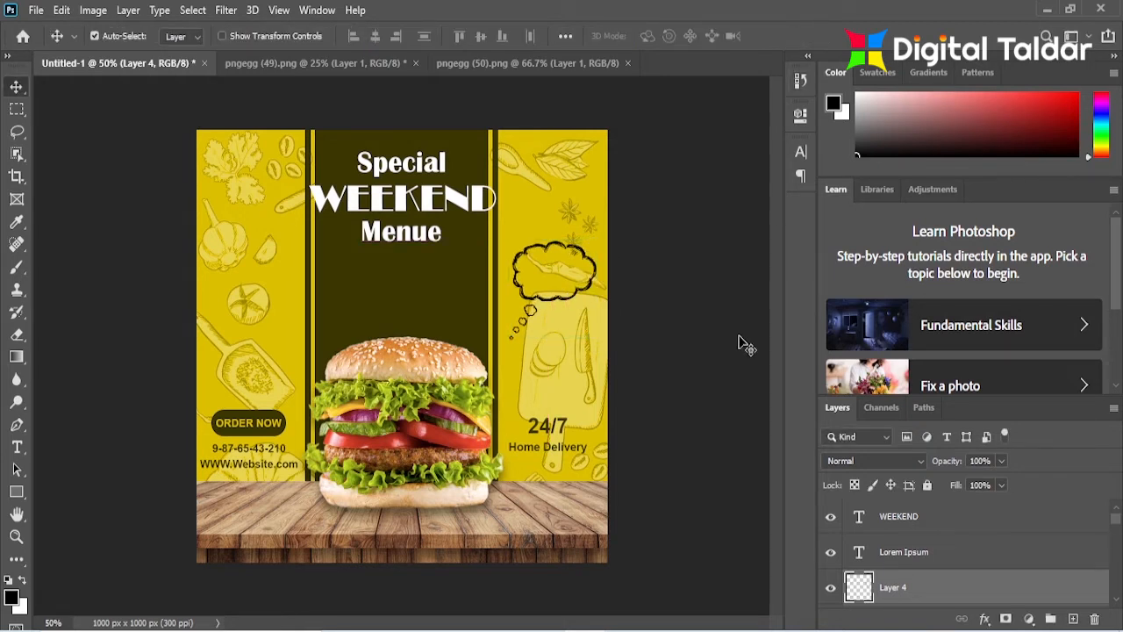
Step: Apply a Color Overlay in a dark olive shade at 100% opacity to the thought bubble
{"action": "left_click", "coordinate": [984, 618]}
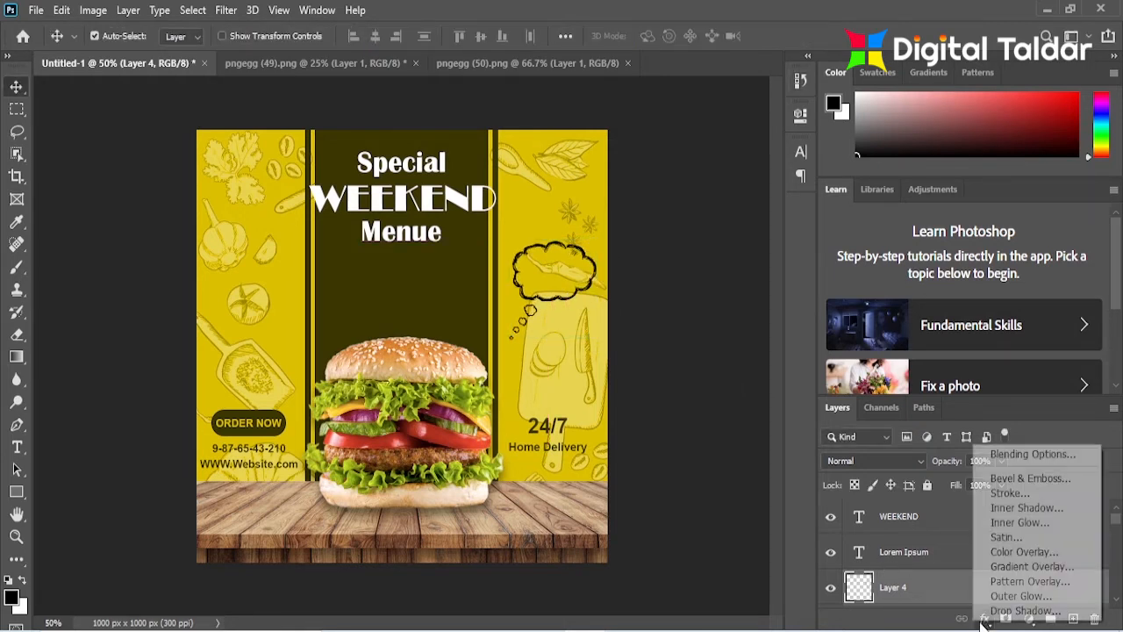
{"action": "left_click", "coordinate": [1009, 553]}
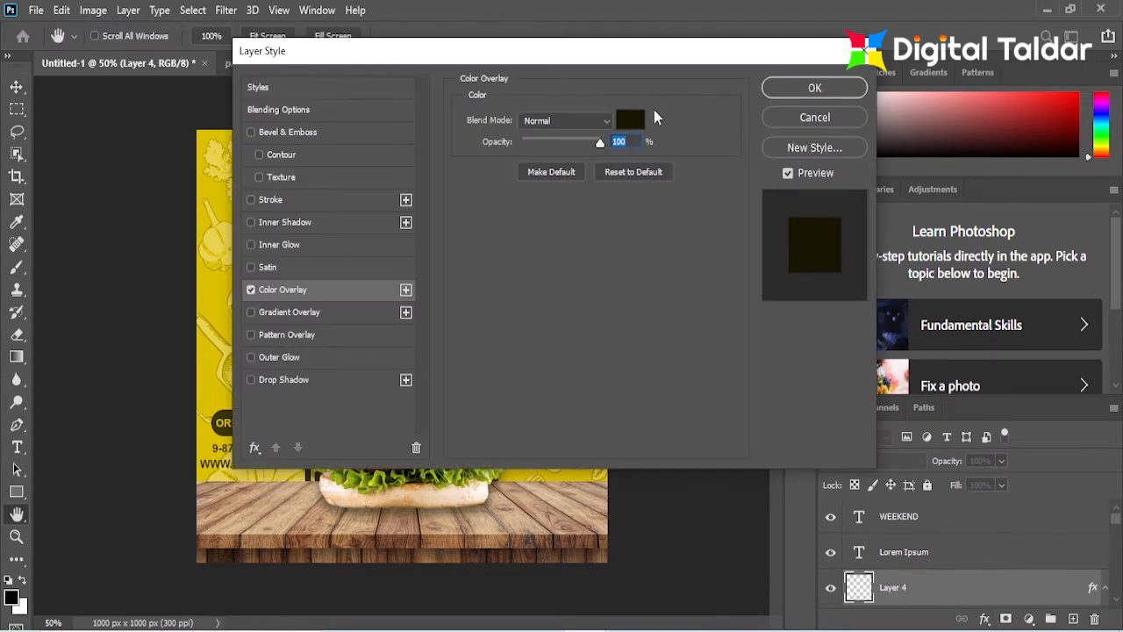
{"action": "left_click_drag", "start_coordinate": [631, 58], "coordinate": [1032, 84]}
{"action": "left_click", "coordinate": [1030, 145]}
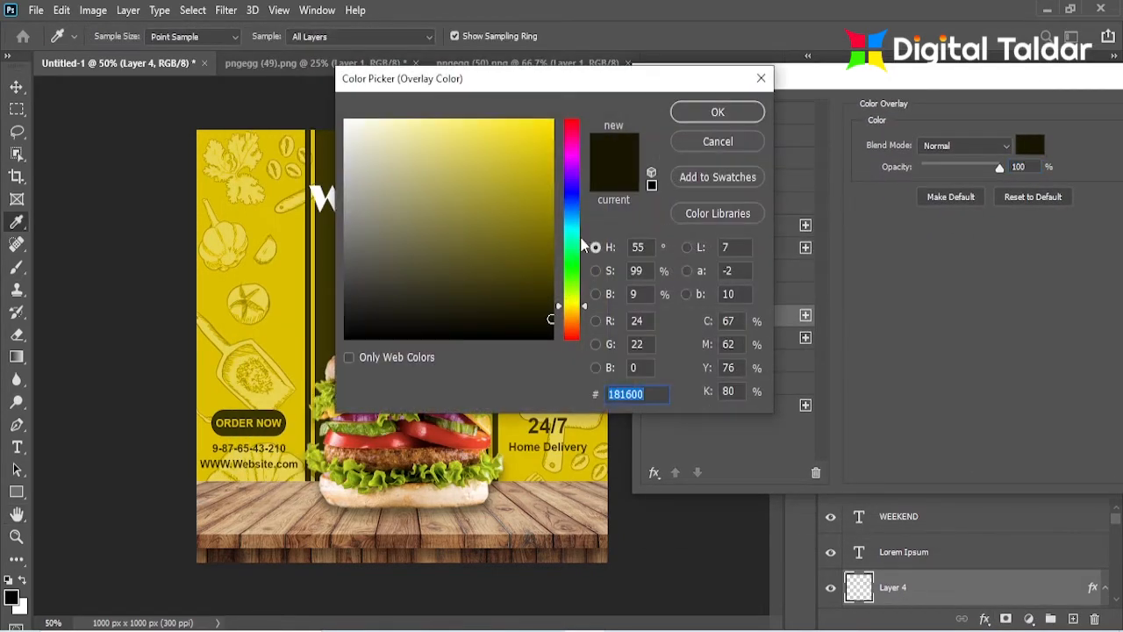
{"action": "left_click", "coordinate": [552, 281]}
{"action": "left_click", "coordinate": [720, 110]}
{"action": "left_click_drag", "start_coordinate": [930, 83], "coordinate": [617, 125]}
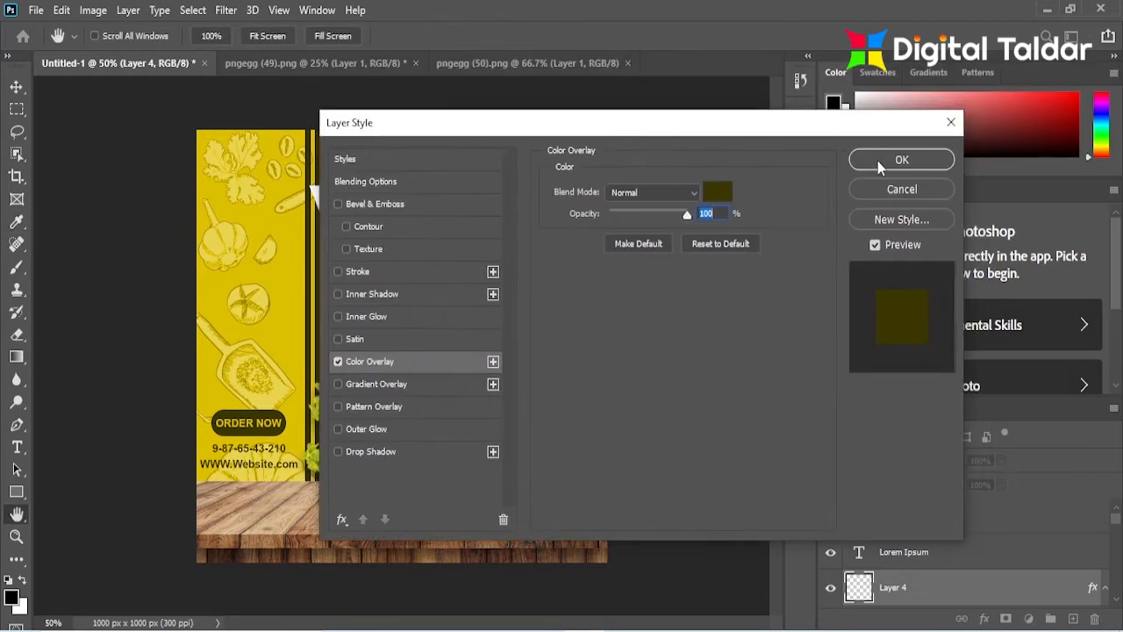
{"action": "left_click", "coordinate": [880, 159]}
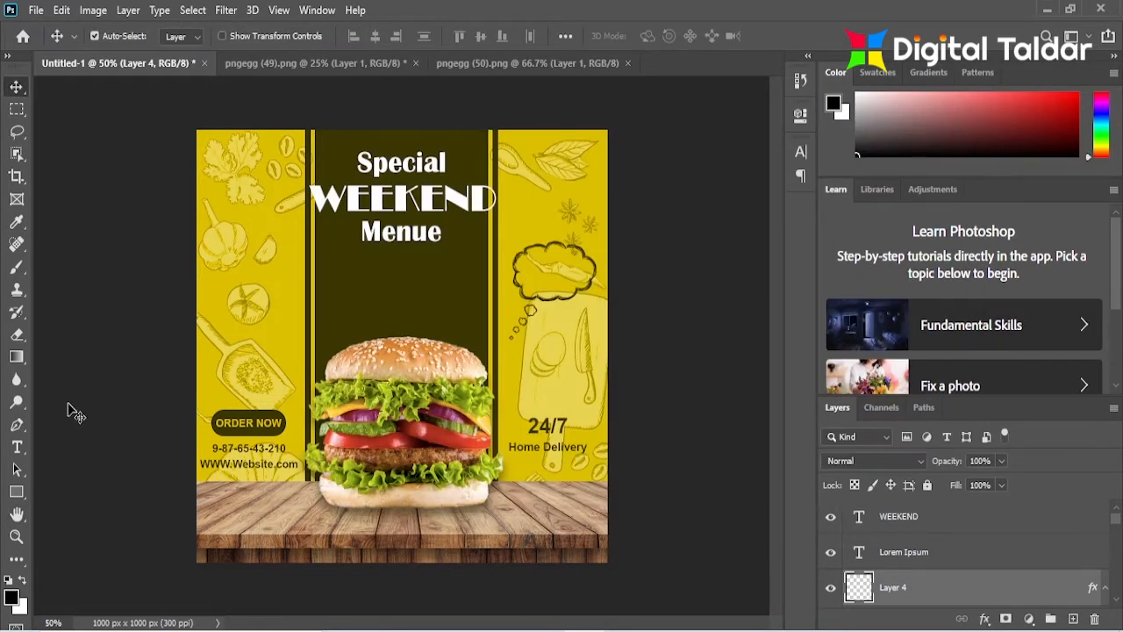
Step: Add the text "SAVE" and position it in the upper part of the thought bubble
{"action": "left_click", "coordinate": [17, 447]}
{"action": "left_click", "coordinate": [544, 260]}
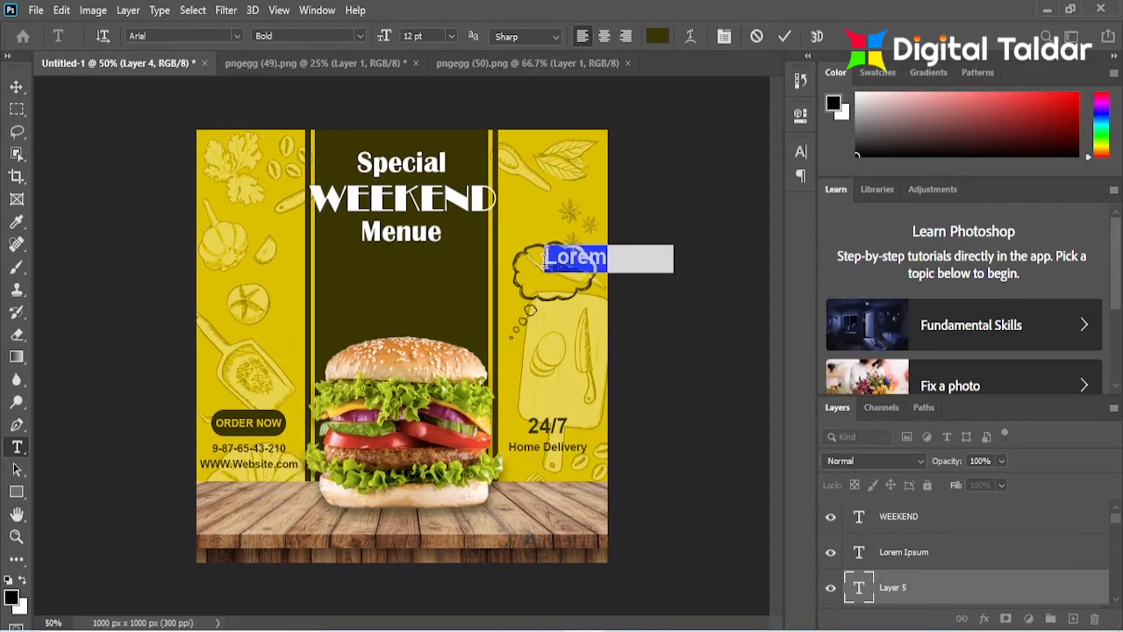
{"action": "type", "text": "S"}
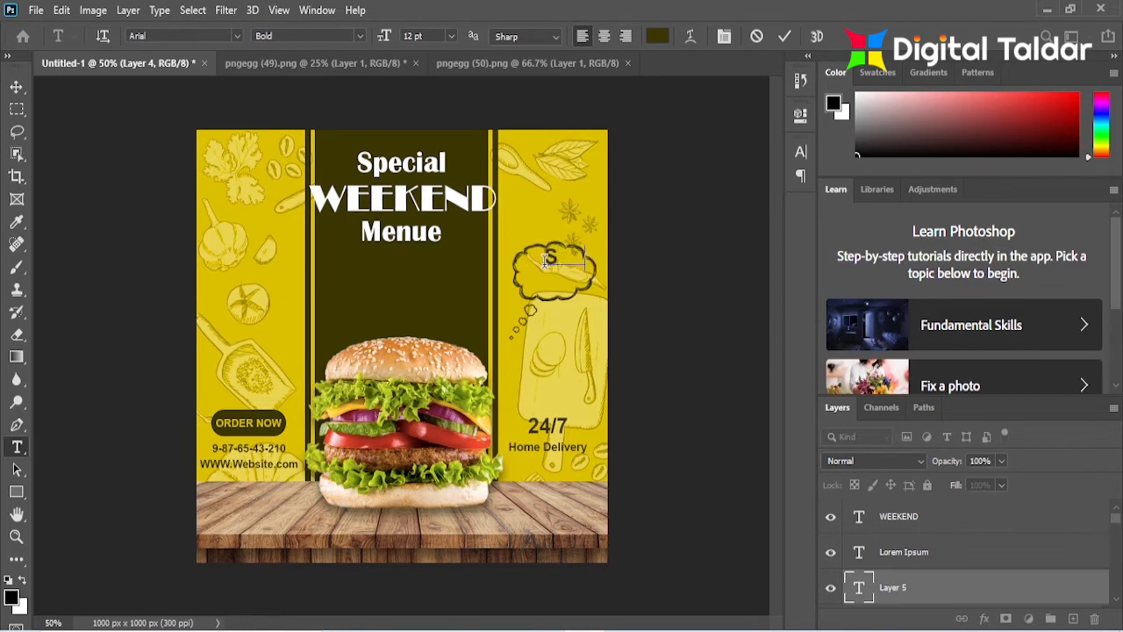
{"action": "type", "text": "AVE"}
{"action": "left_click", "coordinate": [784, 36]}
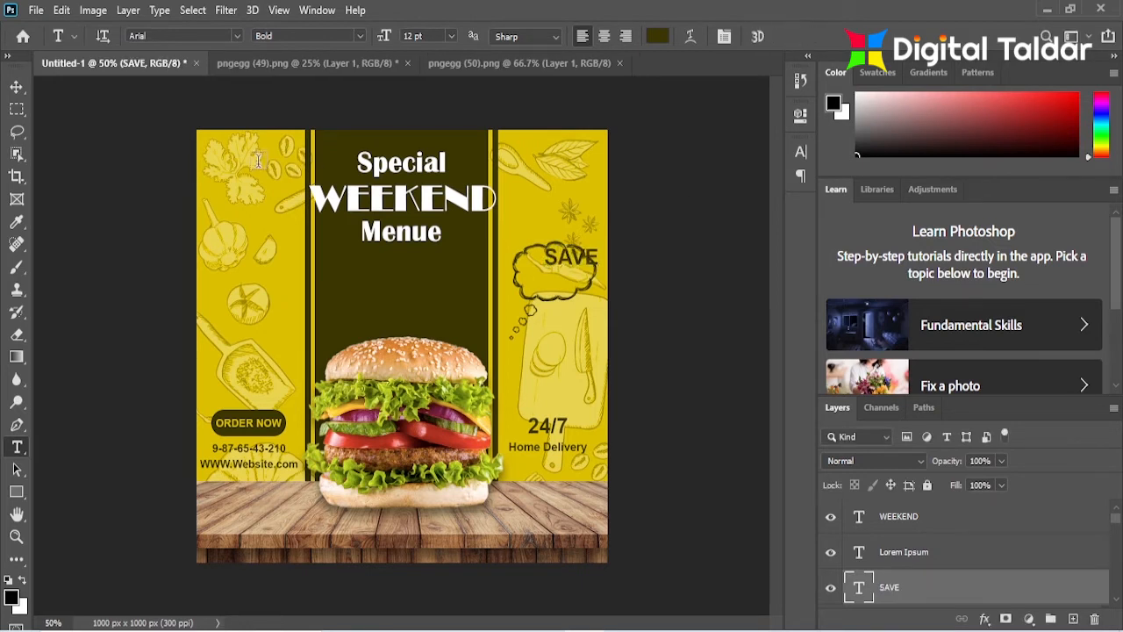
{"action": "left_click", "coordinate": [16, 88]}
{"action": "left_click_drag", "start_coordinate": [577, 256], "coordinate": [561, 265]}
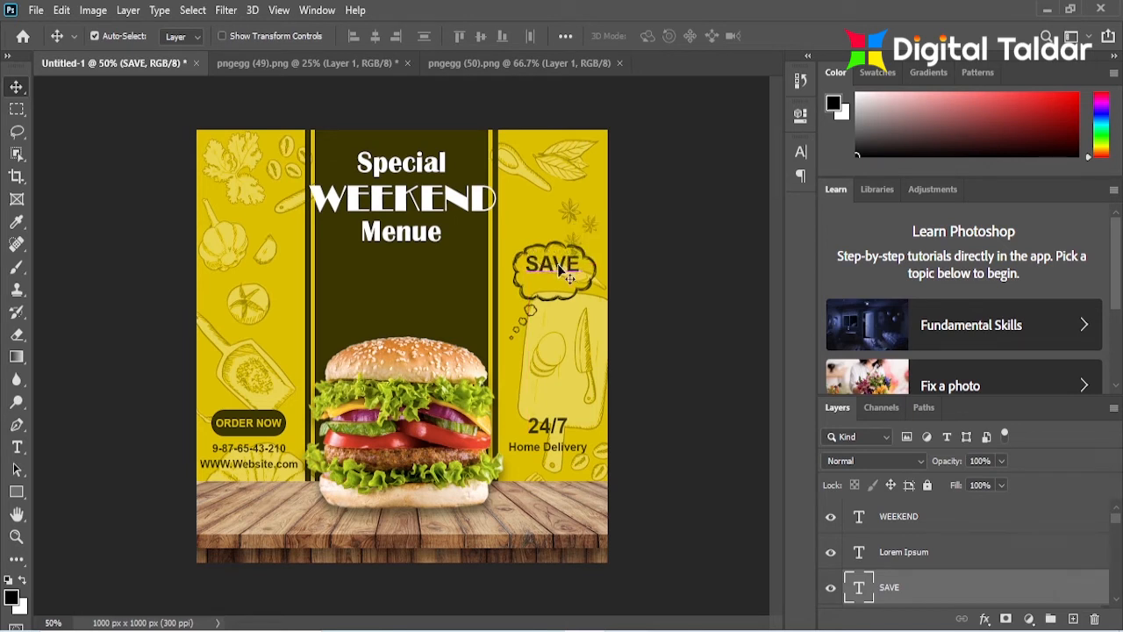
Step: Set the "SAVE" text's font style to Regular
{"action": "left_click", "coordinate": [800, 151]}
{"action": "left_click", "coordinate": [771, 176]}
{"action": "left_click", "coordinate": [753, 190]}
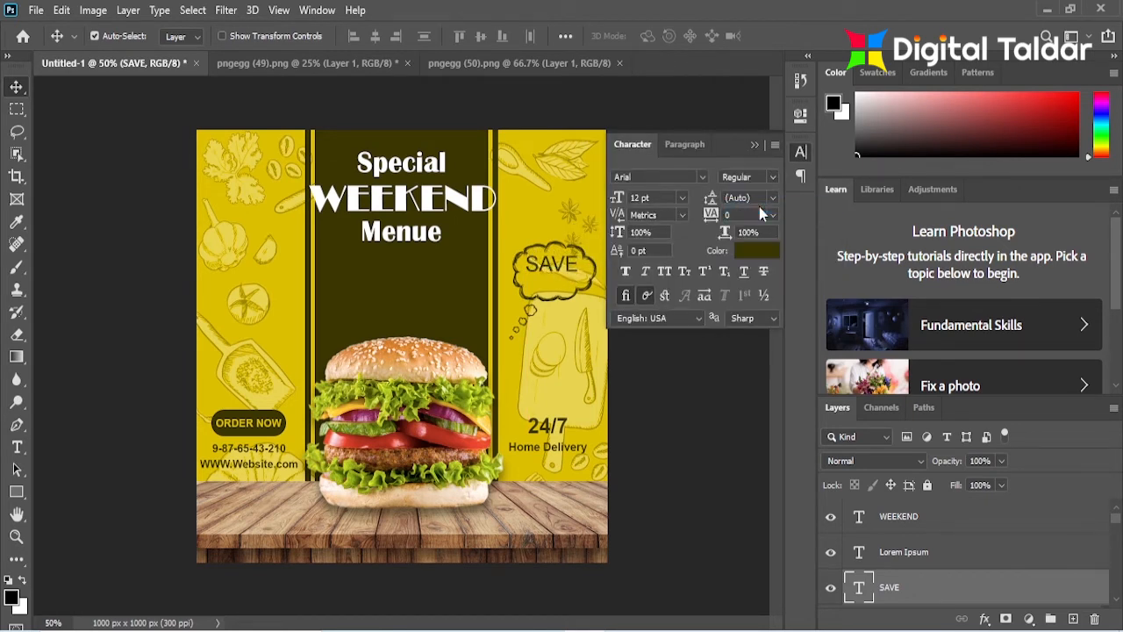
{"action": "left_click", "coordinate": [800, 151]}
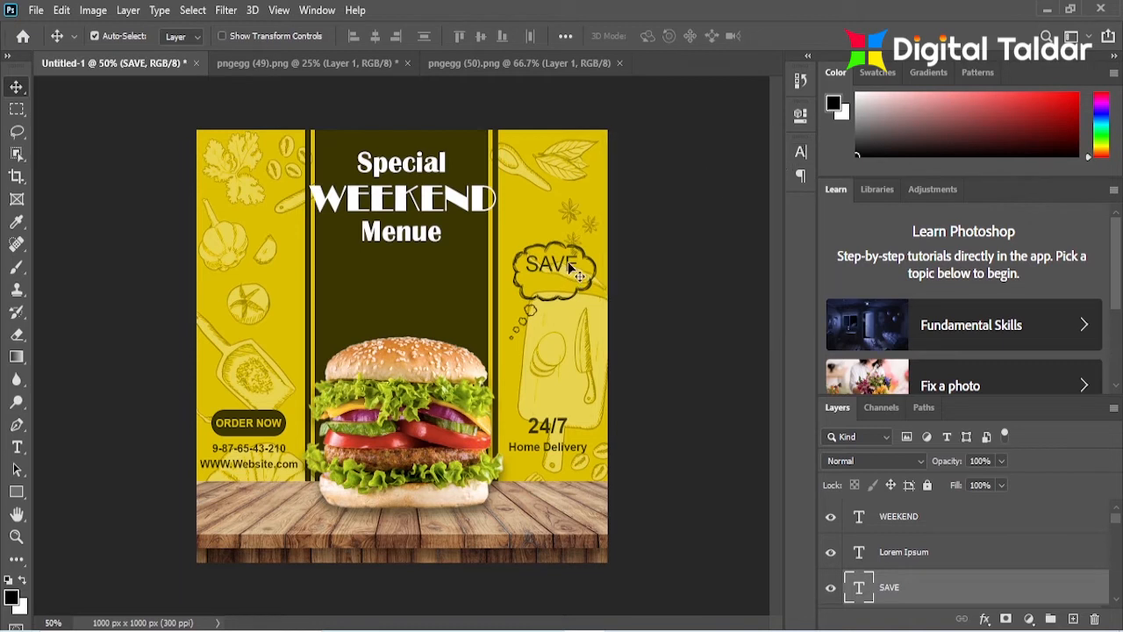
Step: Duplicate "SAVE" just below itself and change the copy's text to "50%"
{"action": "mouse_move", "coordinate": [571, 270]}
{"action": "left_mouse_down", "text": "alt"}
{"action": "mouse_move", "coordinate": [579, 256]}
{"action": "mouse_move", "coordinate": [570, 288]}
{"action": "left_mouse_up", "text": "alt"}
{"action": "double_click", "coordinate": [546, 281]}
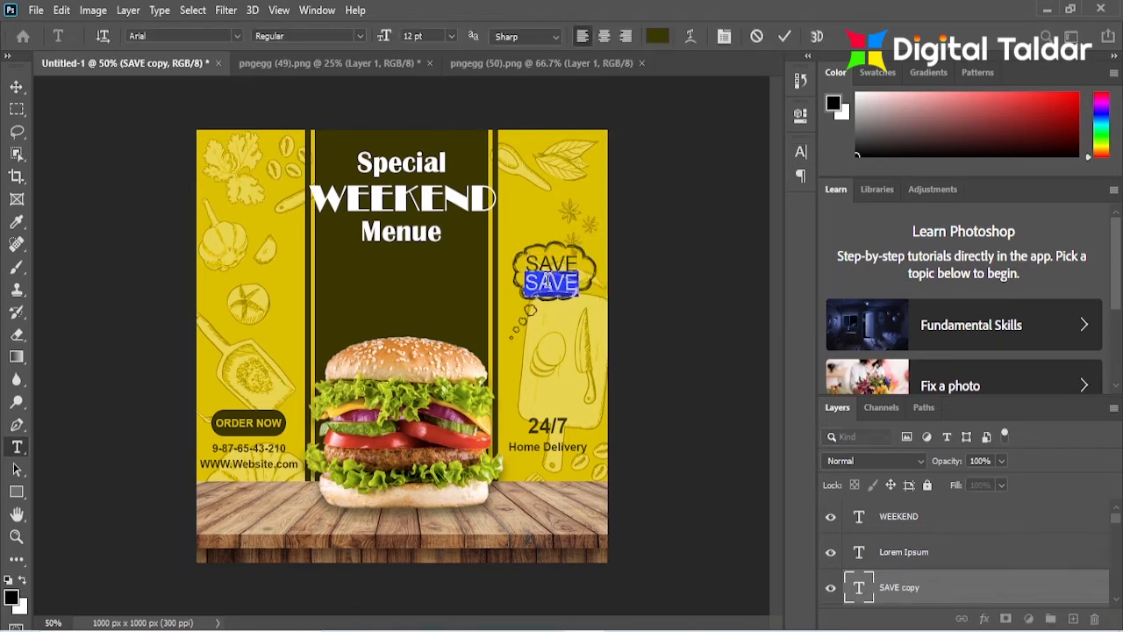
{"action": "type", "text": "50"}
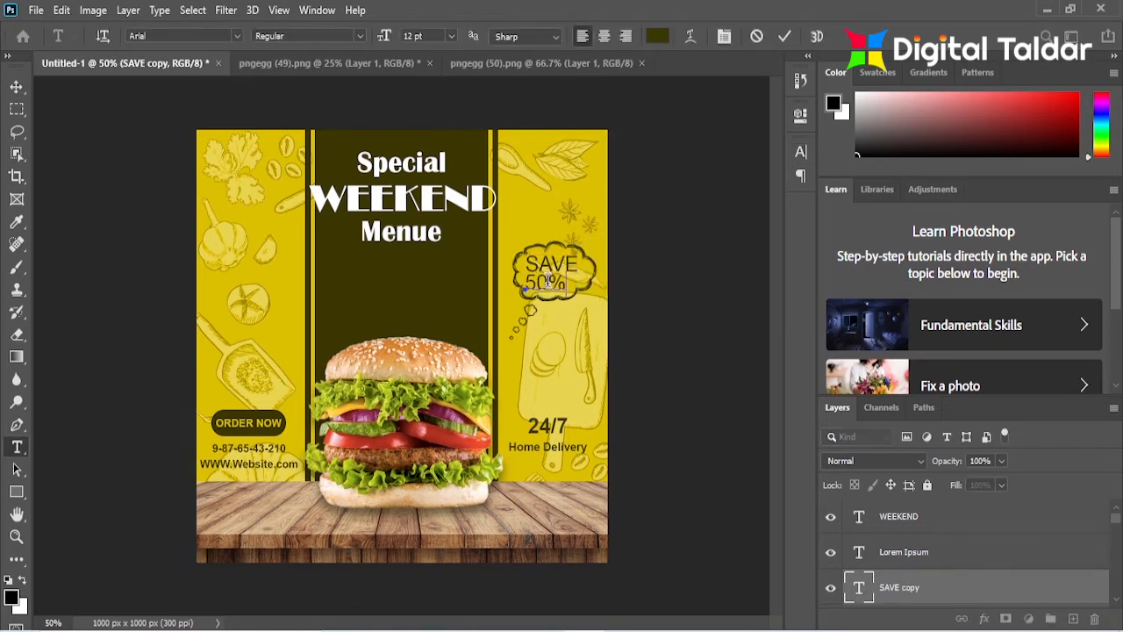
{"action": "left_click", "coordinate": [784, 36]}
Step: Set the "50%" text's font style to Bold, keeping its dark olive colour
{"action": "left_click", "coordinate": [800, 151]}
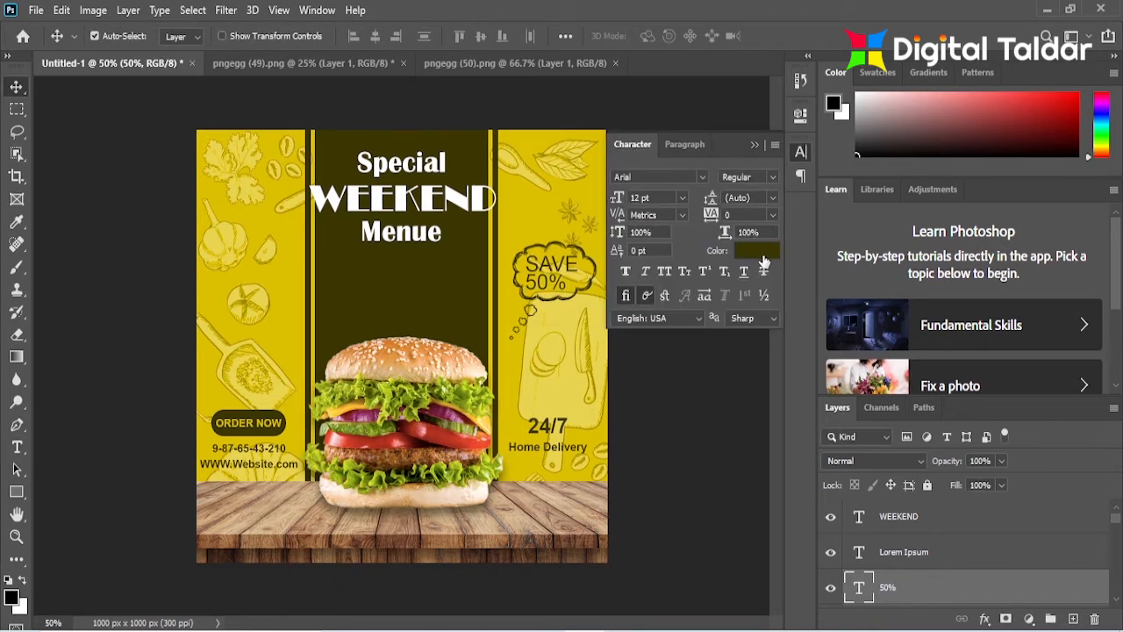
{"action": "left_click", "coordinate": [761, 255]}
{"action": "left_click", "coordinate": [732, 110]}
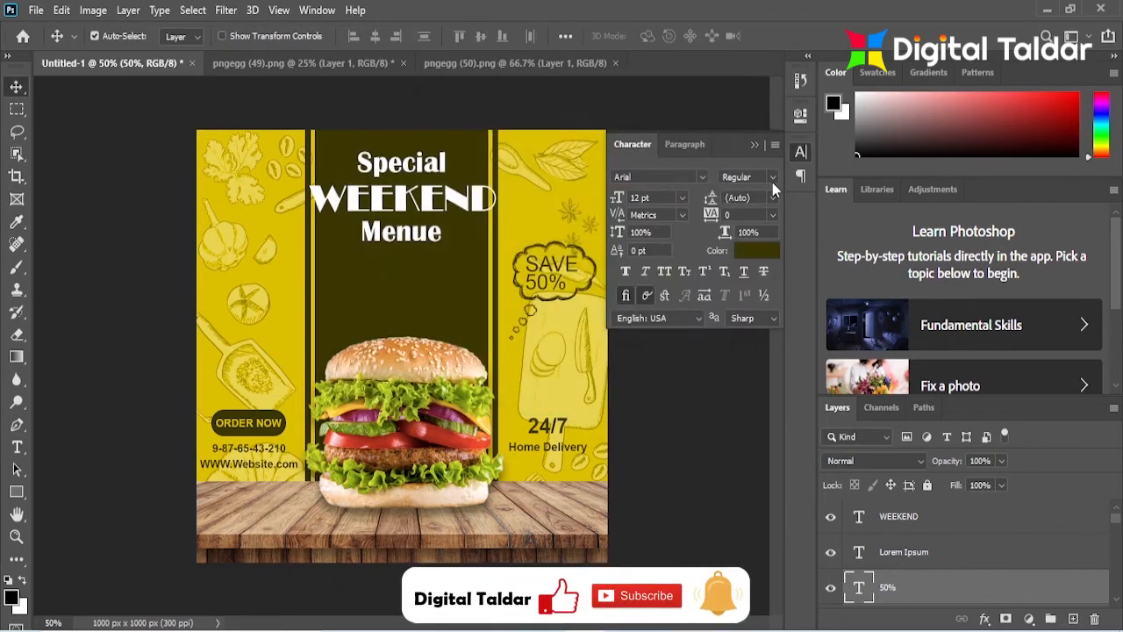
{"action": "left_click", "coordinate": [772, 177]}
{"action": "left_click", "coordinate": [761, 257]}
{"action": "left_click", "coordinate": [754, 144]}
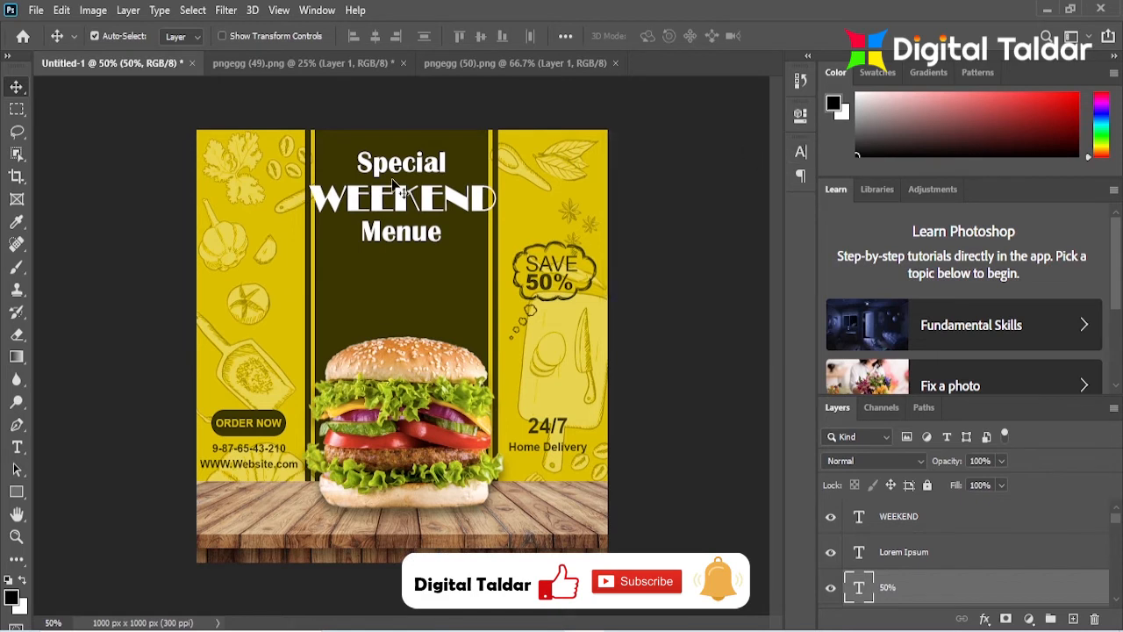
Step: Enlarge the "50%" text until it is wider than "SAVE" and keep it directly beneath that word
{"action": "left_click_drag", "start_coordinate": [547, 285], "coordinate": [551, 308]}
{"action": "key", "text": "ctrl+t"}
{"action": "left_click", "coordinate": [816, 36]}
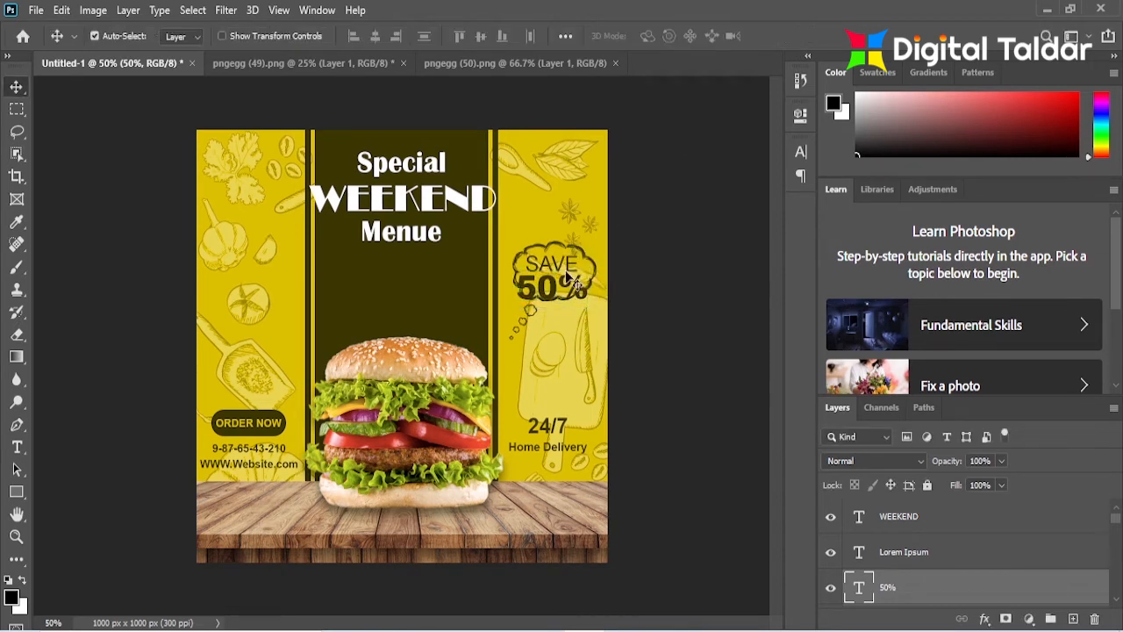
Step: Duplicate "SAVE" below "50%", change the copy's text to "OFF" and centre it under "50%"
{"action": "left_click_drag", "start_coordinate": [555, 295], "coordinate": [571, 330]}
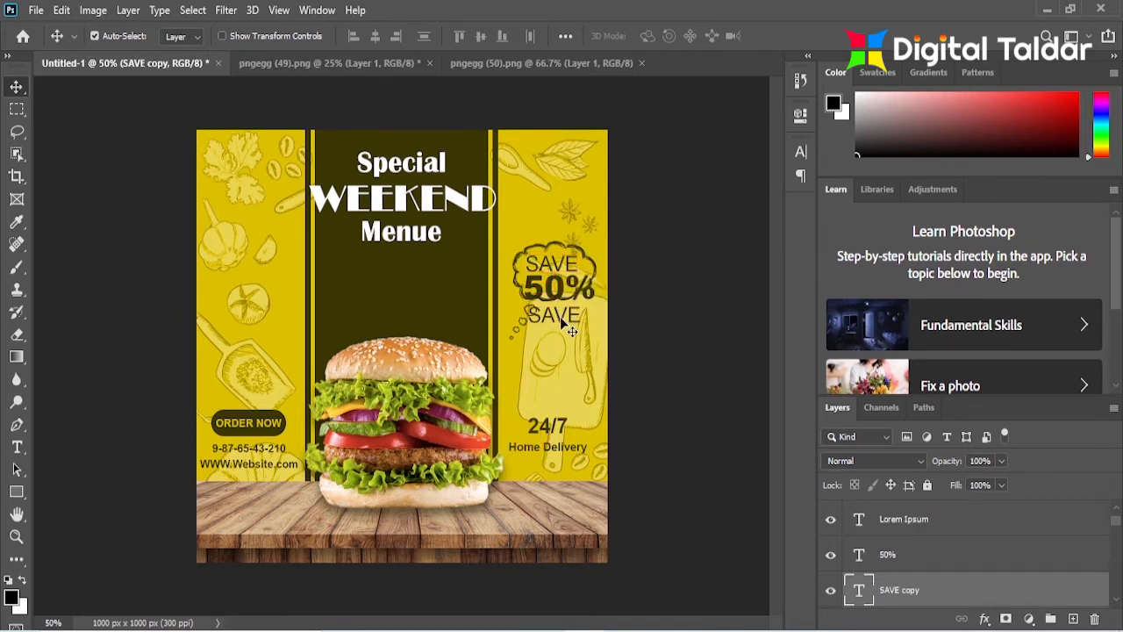
{"action": "double_click", "coordinate": [559, 314]}
{"action": "type", "text": "OFF"}
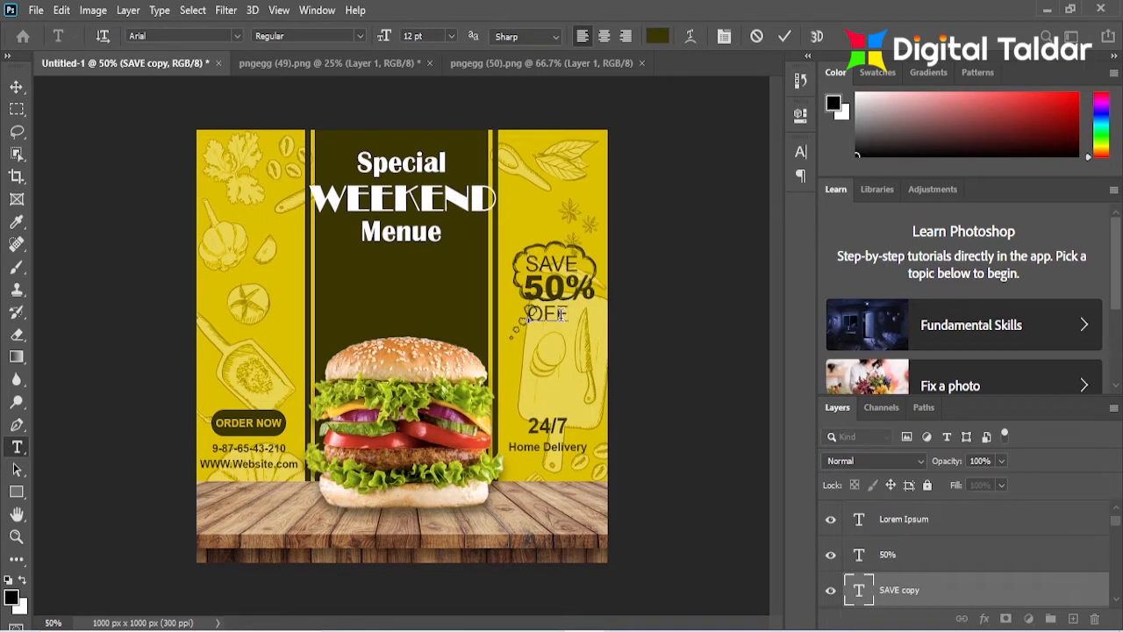
{"action": "left_click", "coordinate": [785, 36]}
{"action": "key", "text": "v"}
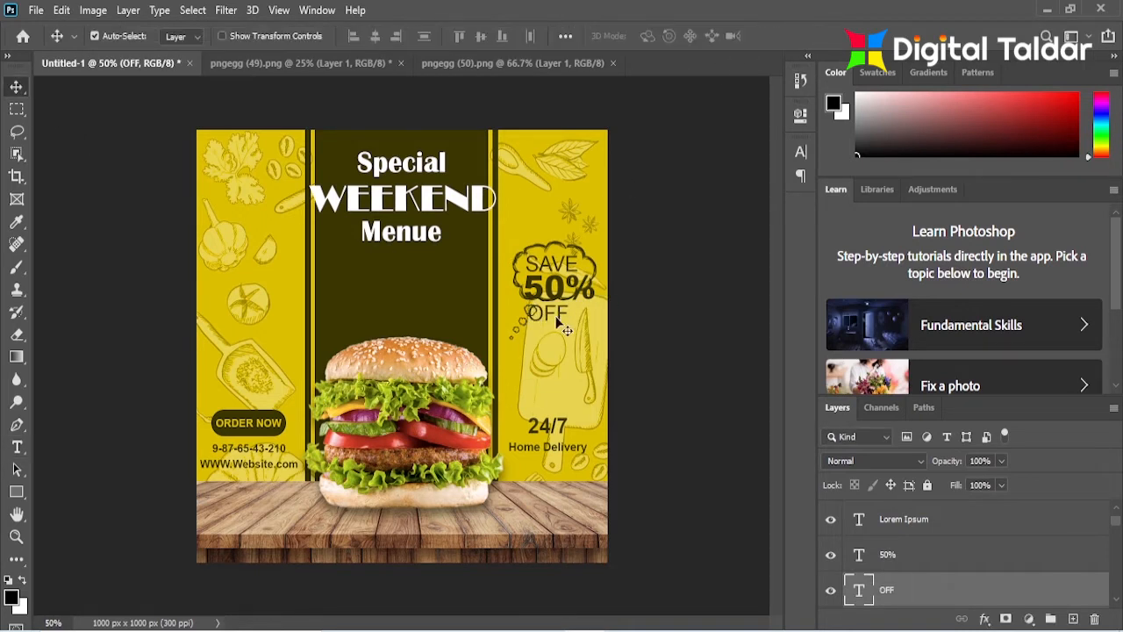
{"action": "left_click_drag", "start_coordinate": [554, 325], "coordinate": [562, 316]}
Step: Scale the "SAVE", "50%" and "OFF" texts together to about 58% and position them inside the thought bubble
{"action": "left_click", "coordinate": [564, 292], "text": "shift"}
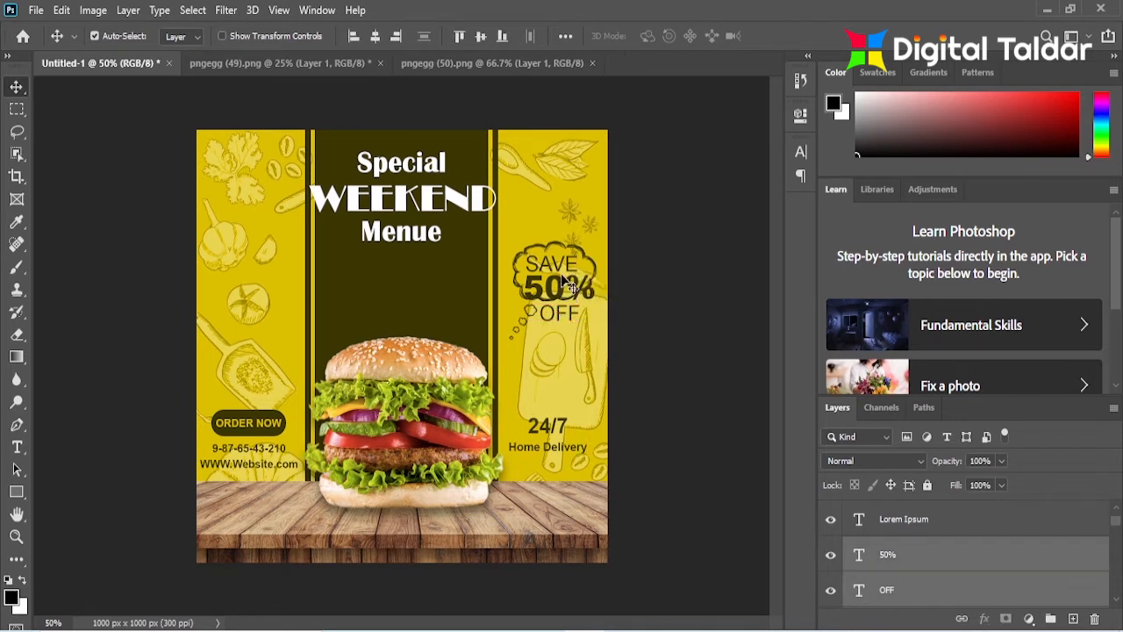
{"action": "key", "text": "ctrl+t"}
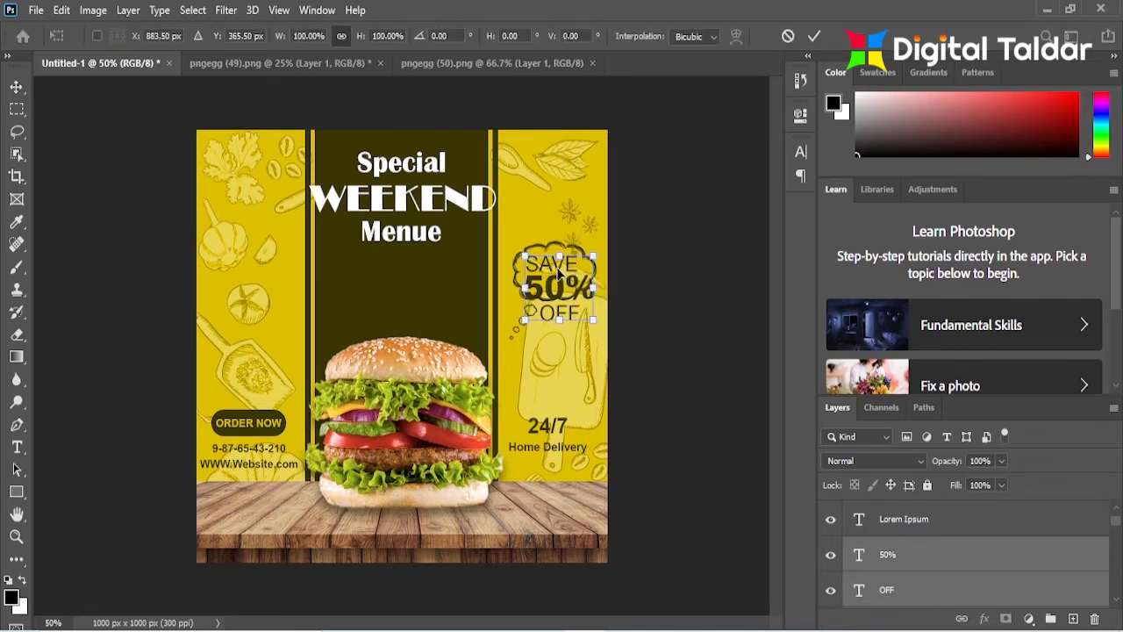
{"action": "left_click_drag", "start_coordinate": [559, 257], "coordinate": [553, 298]}
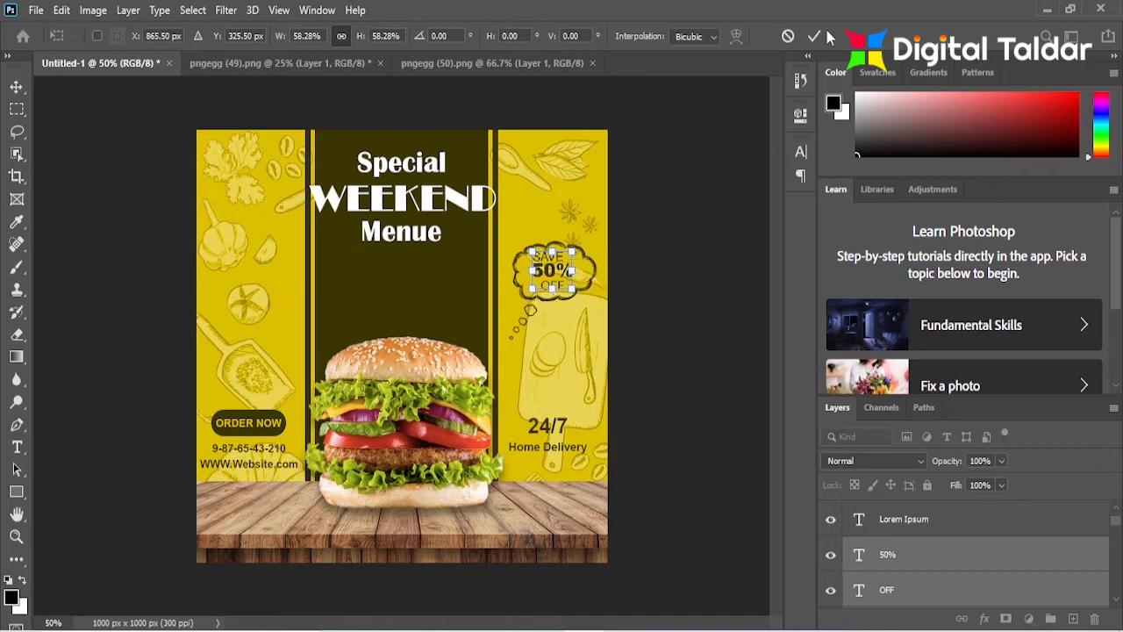
{"action": "left_click", "coordinate": [815, 37]}
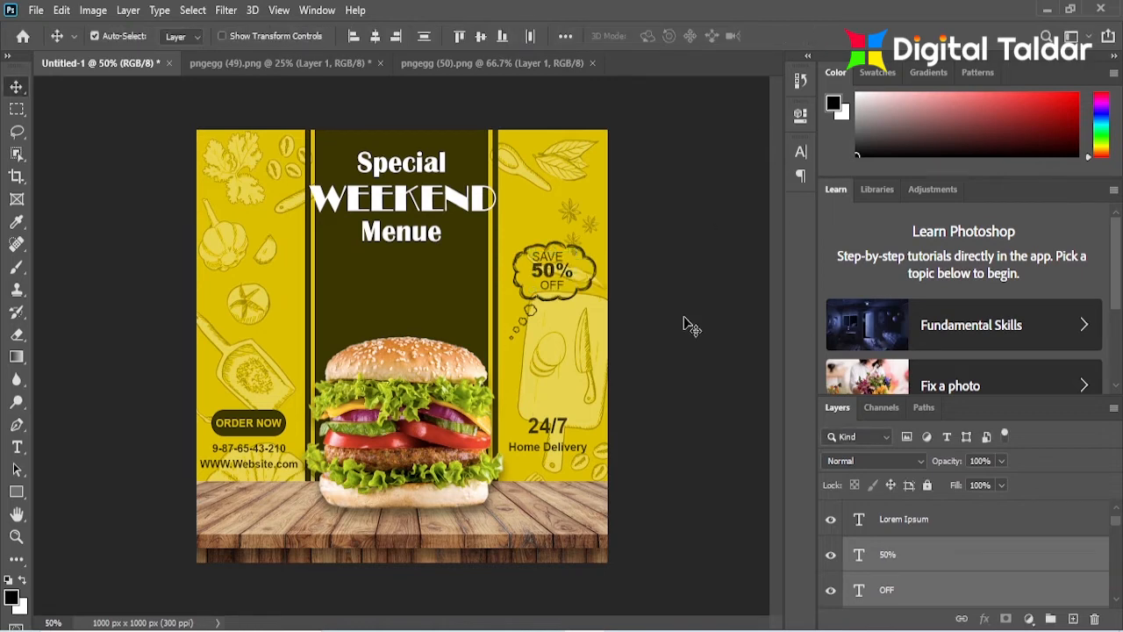
Step: Open the fork and spoon image pngegg (55) and copy its artwork into the burger advertisement document
{"action": "left_click", "coordinate": [37, 11]}
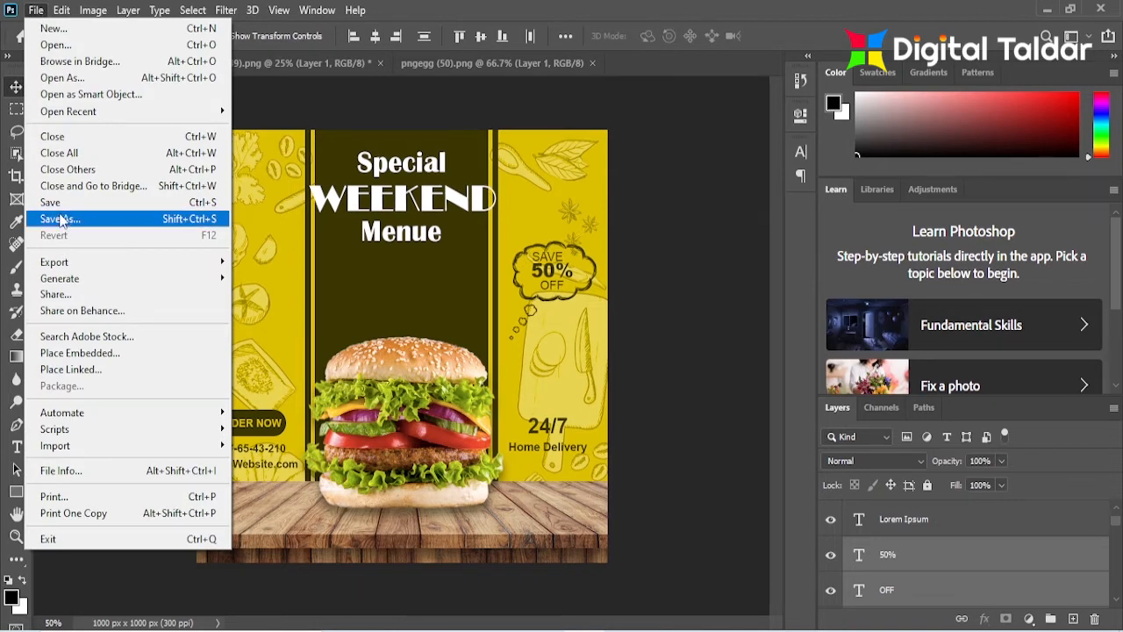
{"action": "left_click", "coordinate": [53, 44]}
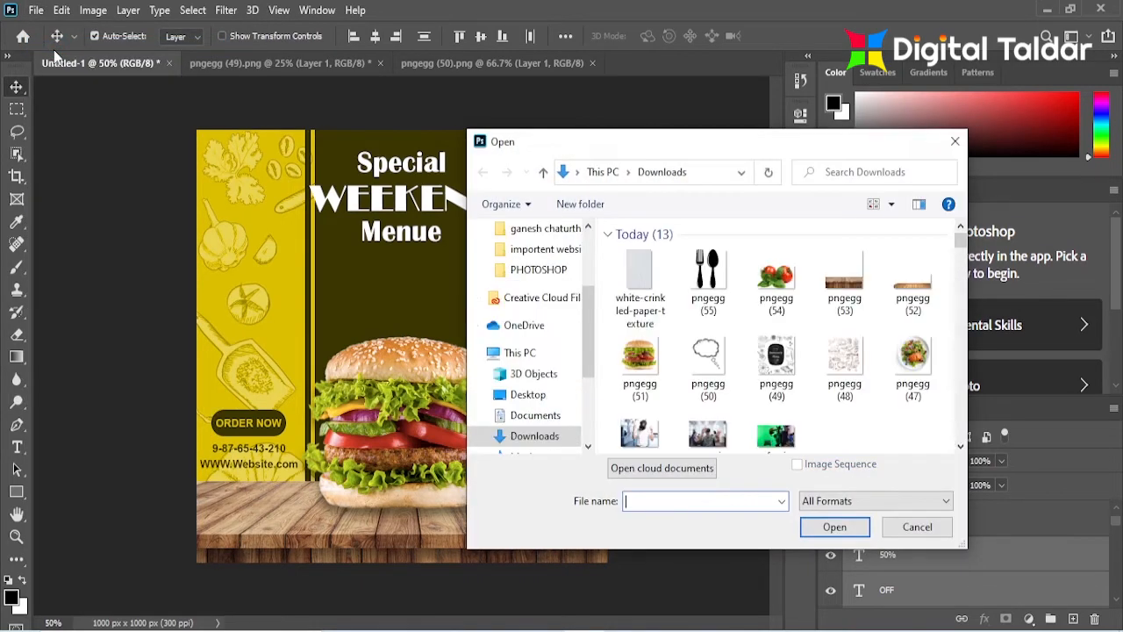
{"action": "left_click", "coordinate": [711, 268]}
{"action": "left_click", "coordinate": [834, 526]}
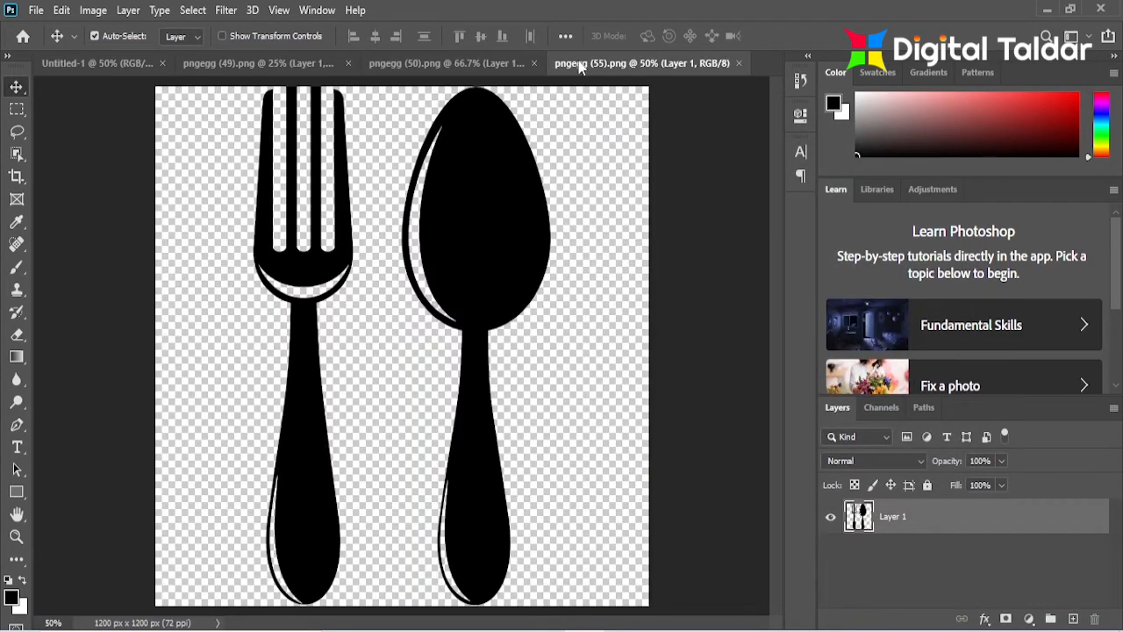
{"action": "left_click_drag", "start_coordinate": [579, 64], "coordinate": [751, 166]}
{"action": "left_click_drag", "start_coordinate": [844, 388], "coordinate": [434, 312]}
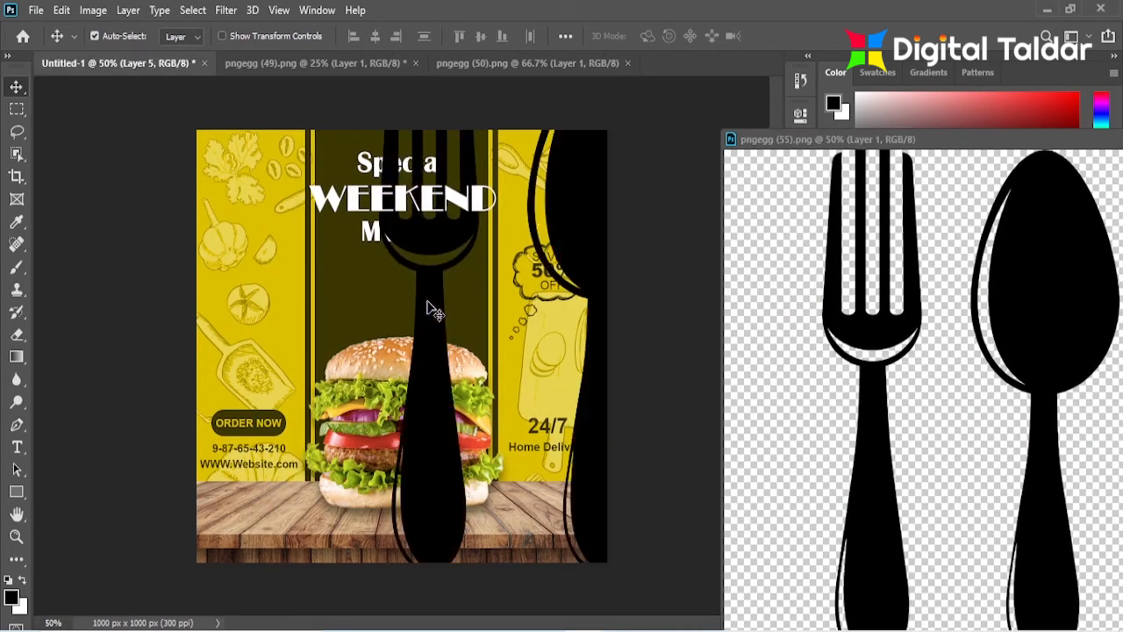
{"action": "left_click_drag", "start_coordinate": [772, 144], "coordinate": [551, 67]}
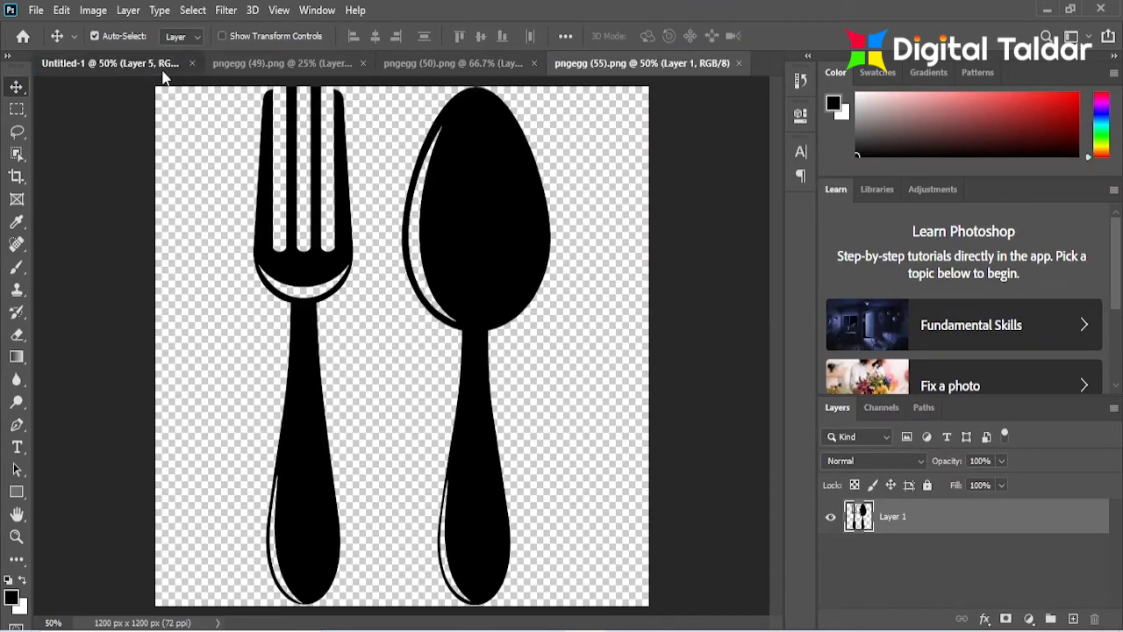
Step: Shrink the fork and spoon artwork to a small icon and place it in the advertisement's upper-left corner
{"action": "left_click", "coordinate": [163, 68]}
{"action": "key", "text": "ctrl+t"}
{"action": "left_click_drag", "start_coordinate": [525, 571], "coordinate": [524, 277]}
{"action": "left_click_drag", "start_coordinate": [509, 182], "coordinate": [226, 222]}
{"action": "left_click_drag", "start_coordinate": [307, 217], "coordinate": [227, 155]}
{"action": "left_click", "coordinate": [814, 36]}
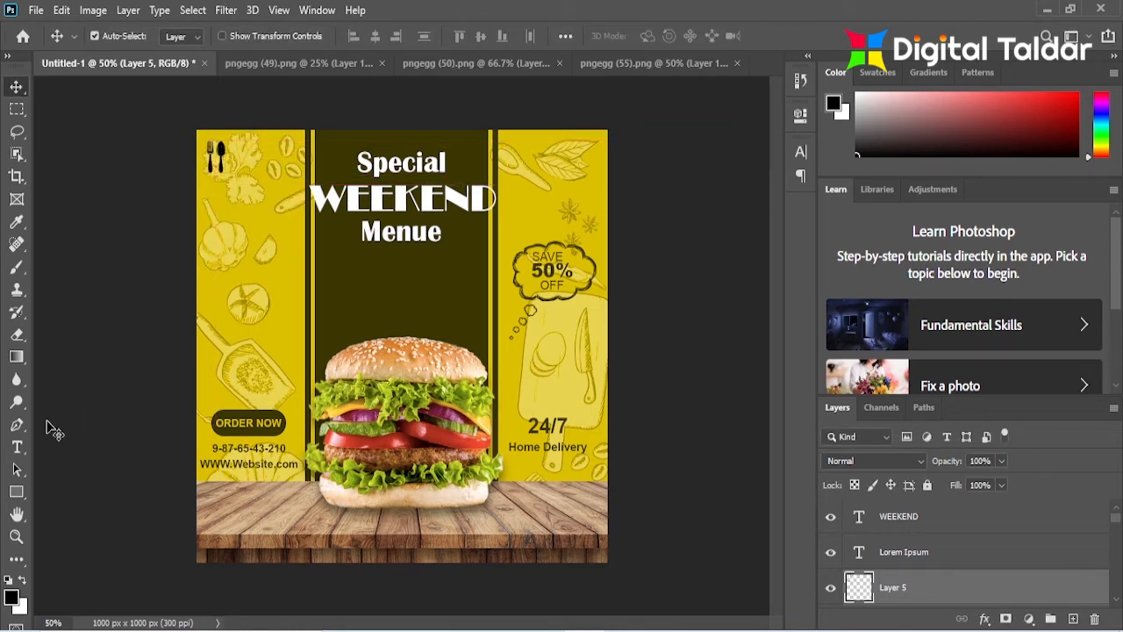
Step: Add the text "LOGO" to the right of the cutlery icon and set its font style to Black
{"action": "left_click", "coordinate": [20, 447]}
{"action": "left_click", "coordinate": [236, 154]}
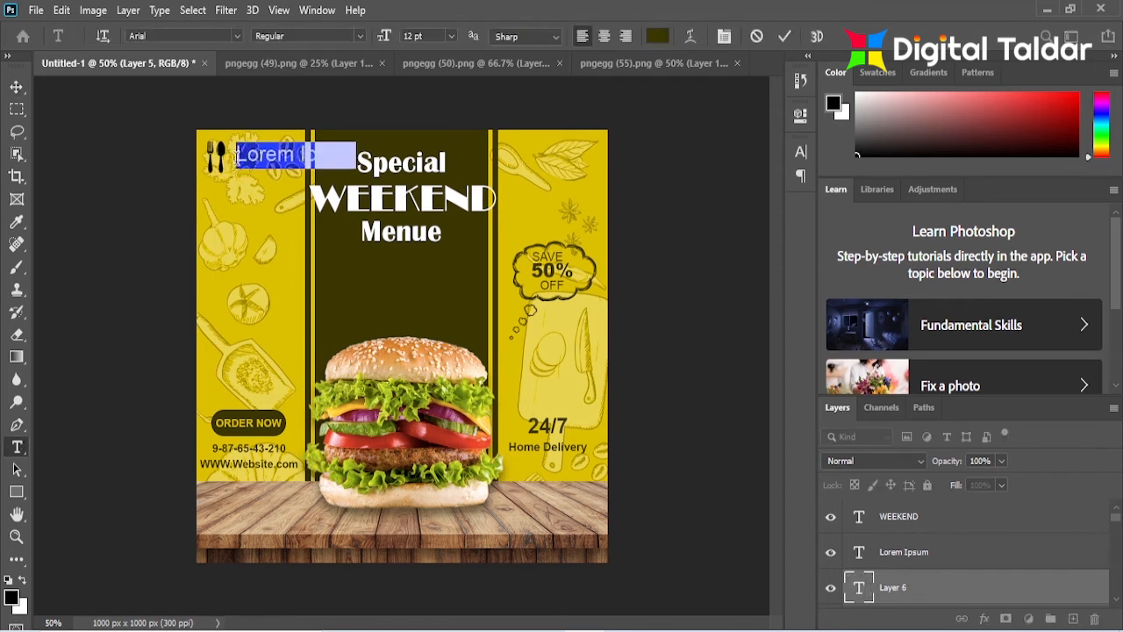
{"action": "type", "text": "LOGO"}
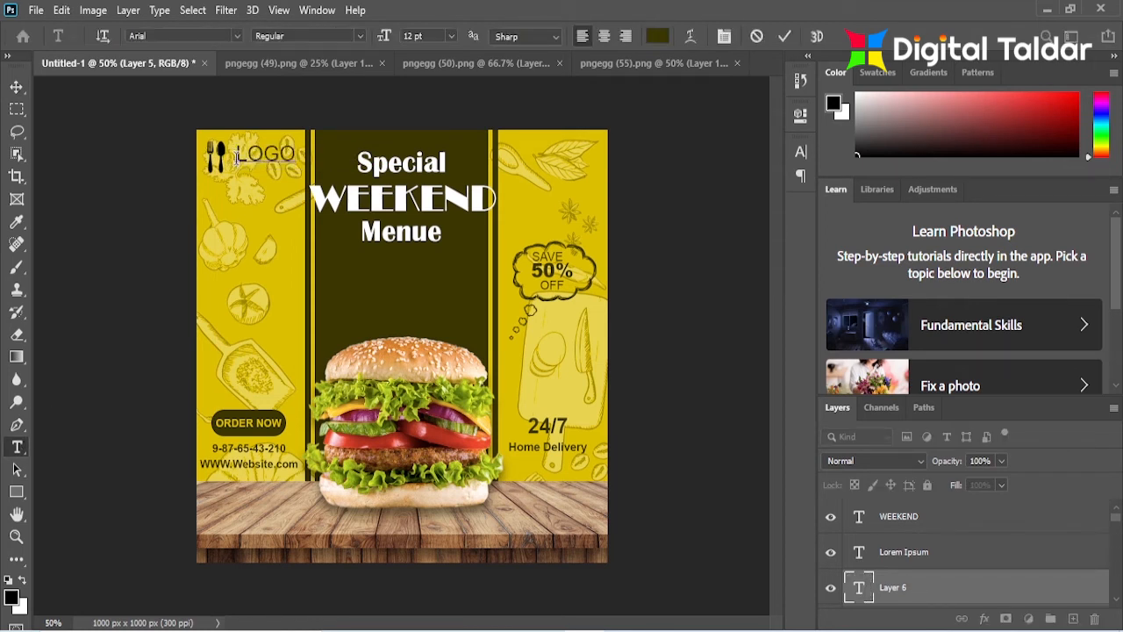
{"action": "left_click", "coordinate": [782, 36]}
{"action": "left_click", "coordinate": [800, 152]}
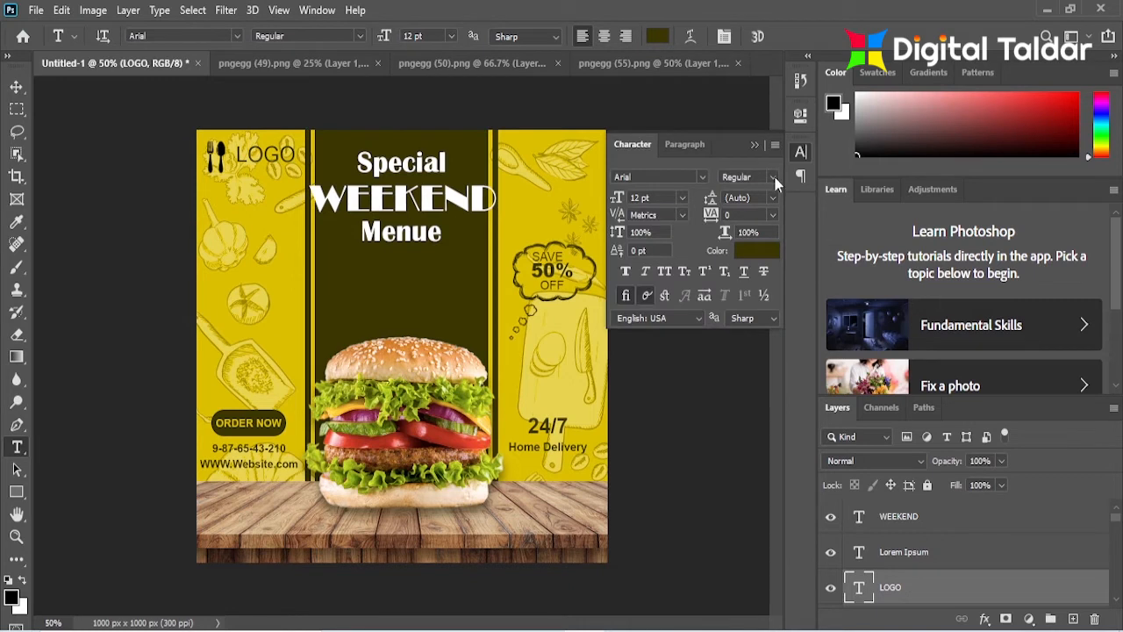
{"action": "left_click", "coordinate": [773, 177]}
{"action": "left_click", "coordinate": [740, 260]}
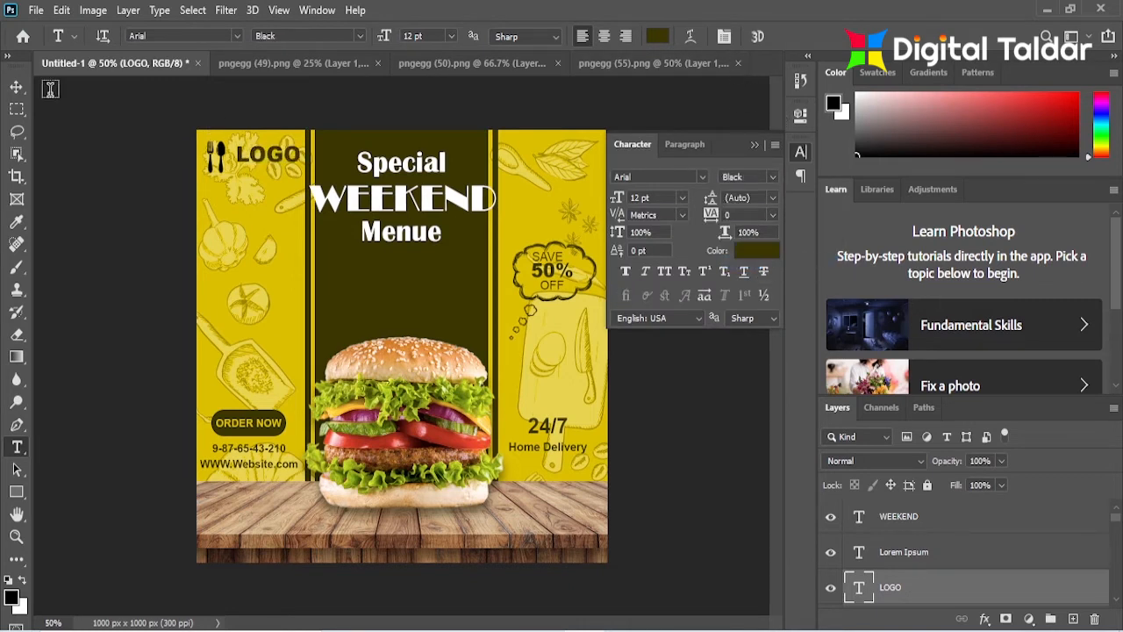
Step: Duplicate "LOGO" directly beneath itself and change the copy's text to "HERE"
{"action": "key", "text": "v"}
{"action": "left_click_drag", "start_coordinate": [285, 162], "coordinate": [284, 181]}
{"action": "double_click", "coordinate": [281, 174]}
{"action": "type", "text": "HERE"}
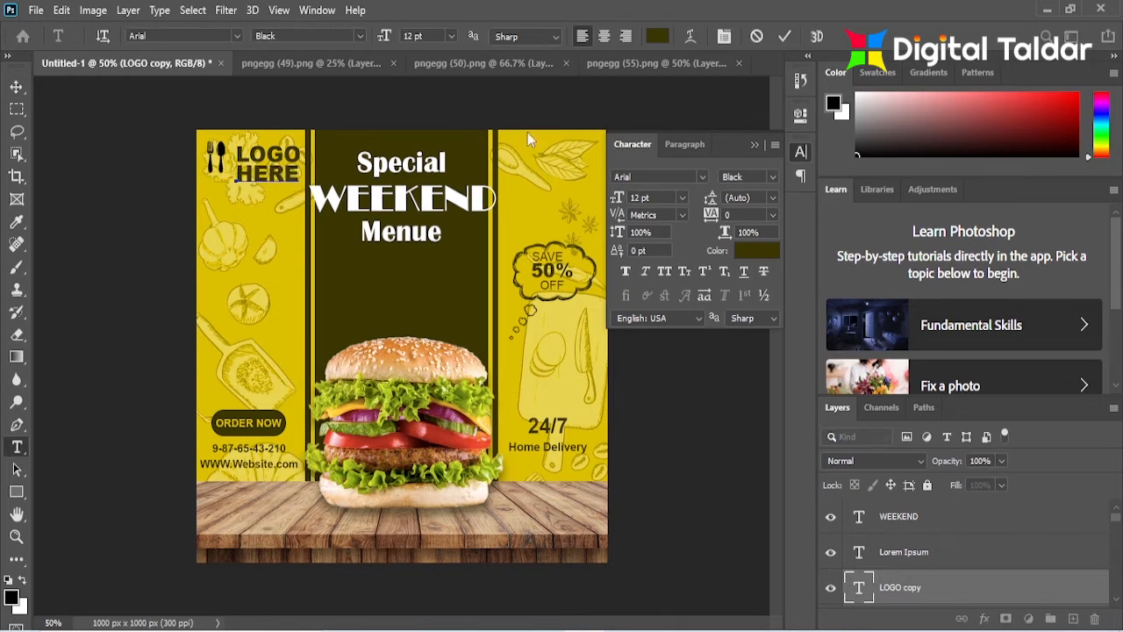
{"action": "left_click", "coordinate": [784, 36]}
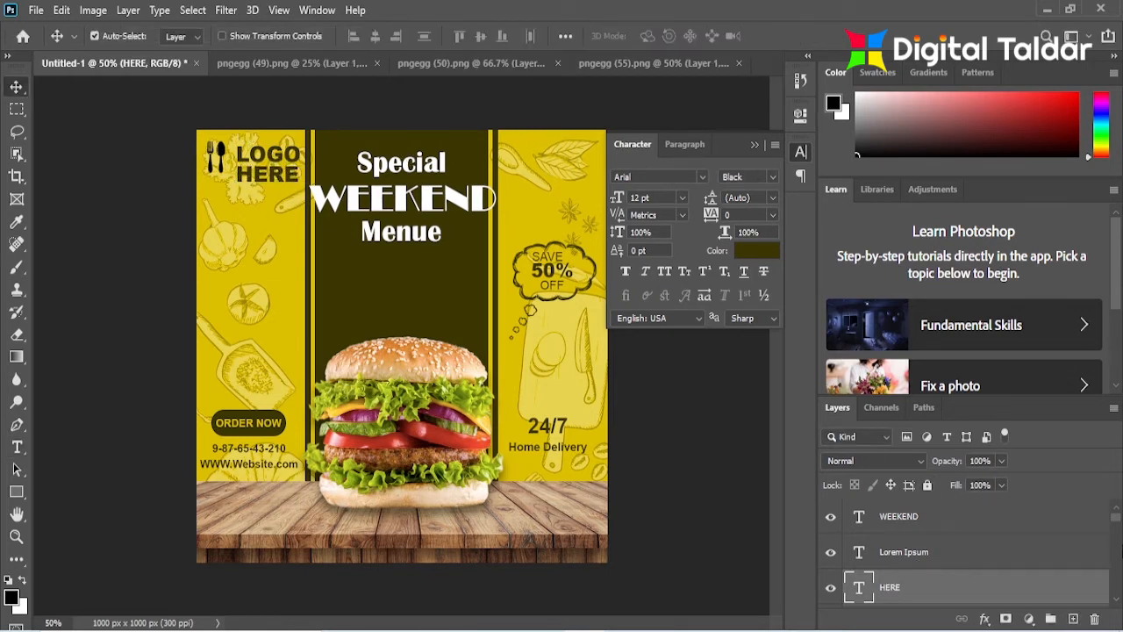
Step: Scale the "LOGO" and "HERE" texts together down to about 46%
{"action": "left_click", "coordinate": [275, 154]}
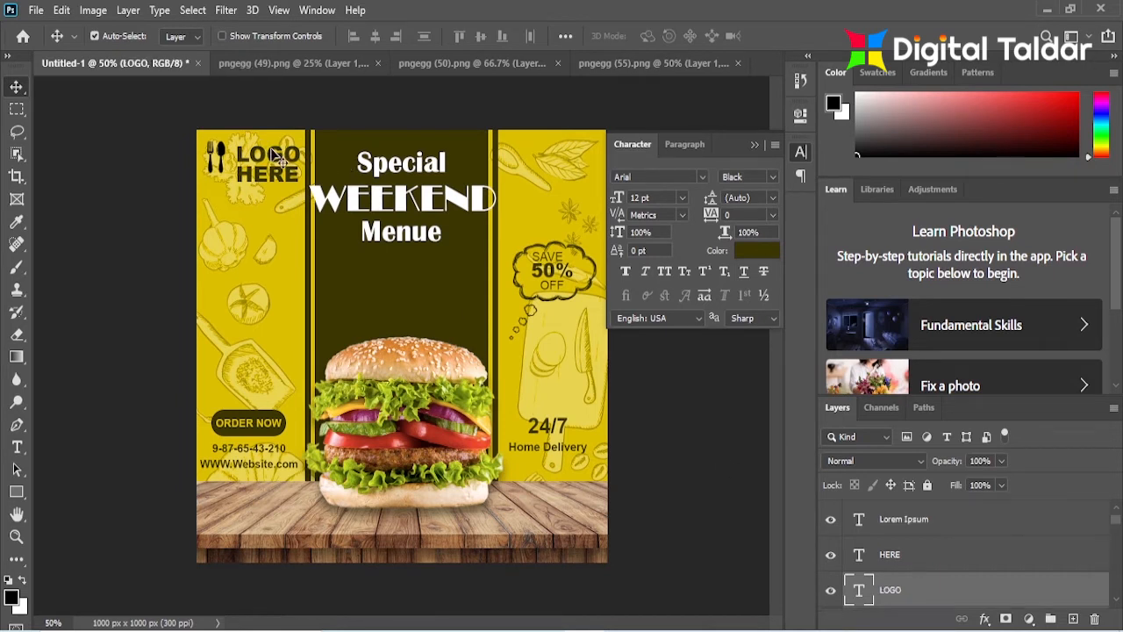
{"action": "left_click", "coordinate": [912, 558], "text": "shift"}
{"action": "key", "text": "ctrl+t"}
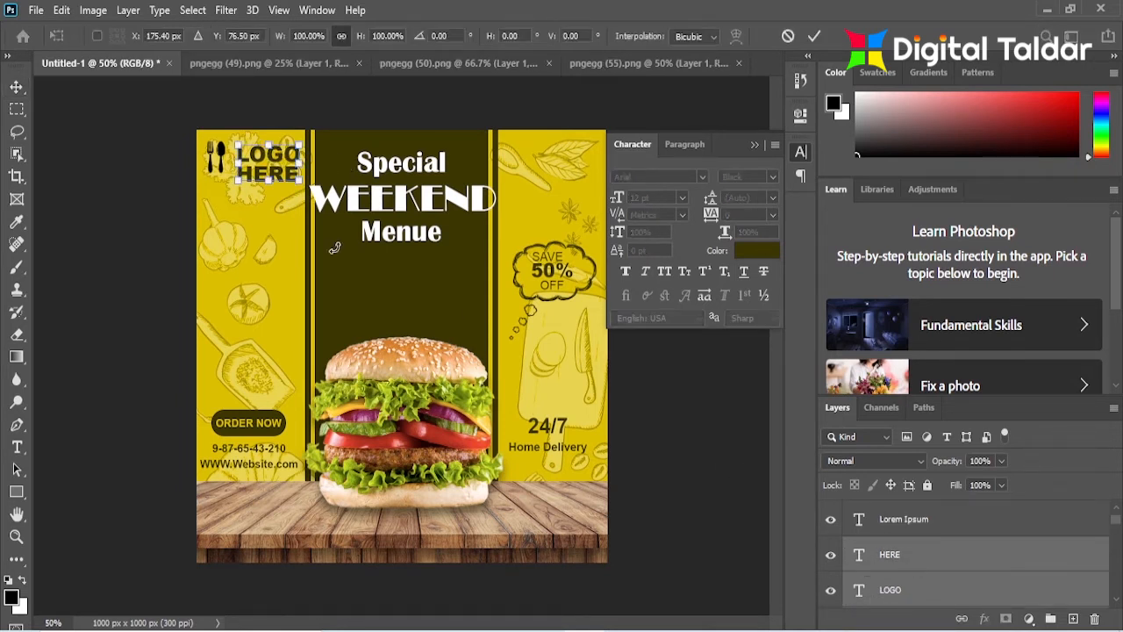
{"action": "left_click_drag", "start_coordinate": [298, 164], "coordinate": [258, 164]}
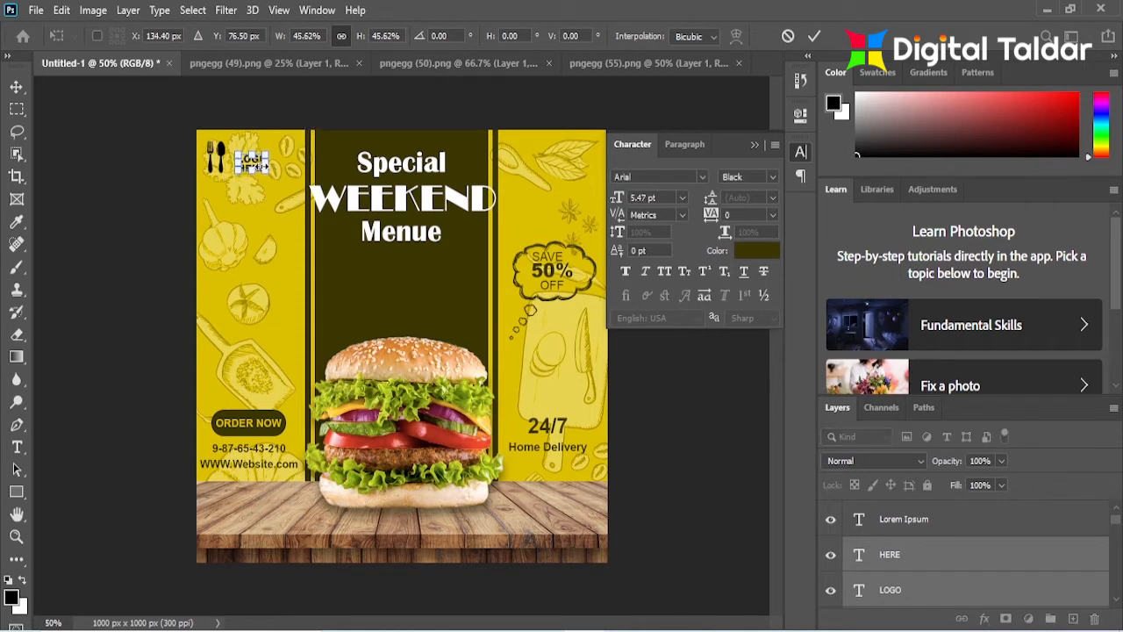
{"action": "left_click", "coordinate": [814, 36]}
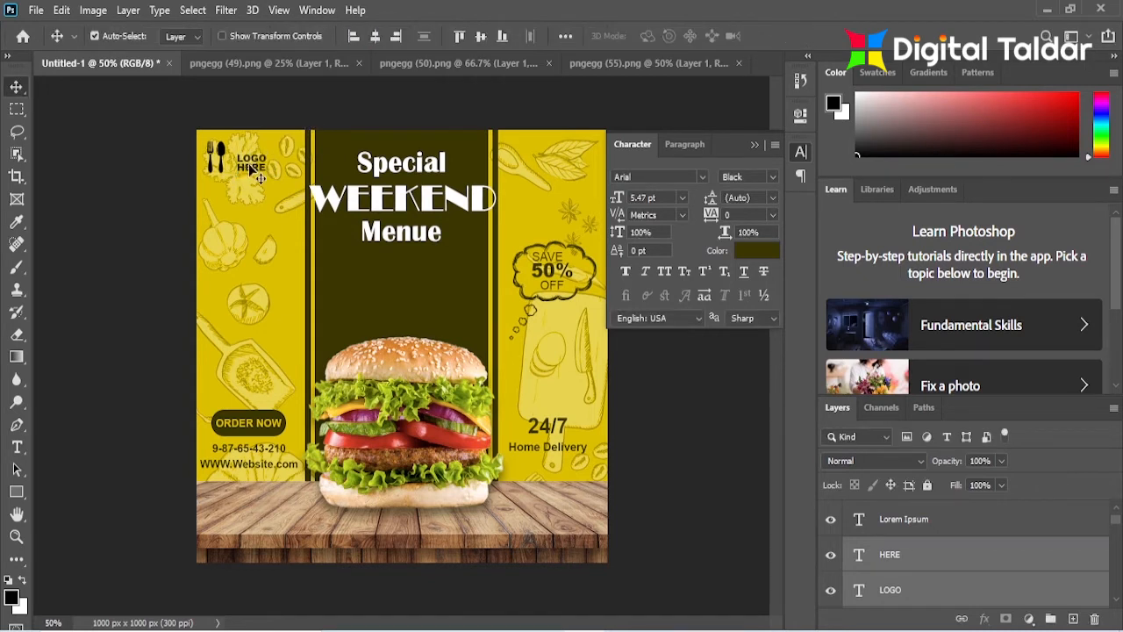
Step: Enlarge the "LOGO" and "HERE" texts together to about 6.7 pt and position them close beside the cutlery icon
{"action": "left_click_drag", "start_coordinate": [254, 170], "coordinate": [268, 145]}
{"action": "key", "text": "ctrl+t"}
{"action": "left_click", "coordinate": [812, 37]}
{"action": "key", "text": "ctrl+t"}
{"action": "left_click", "coordinate": [814, 36]}
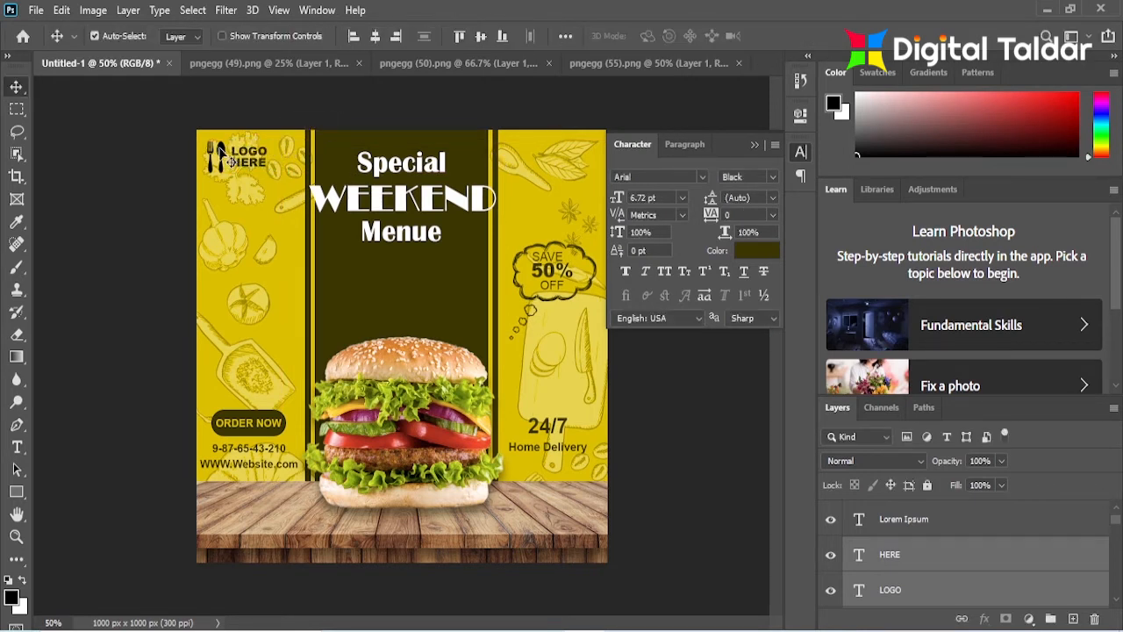
Step: Apply a dark olive Color Overlay at 100% opacity to the cutlery icon and collapse the character settings
{"action": "left_click", "coordinate": [252, 164]}
{"action": "left_click", "coordinate": [984, 618]}
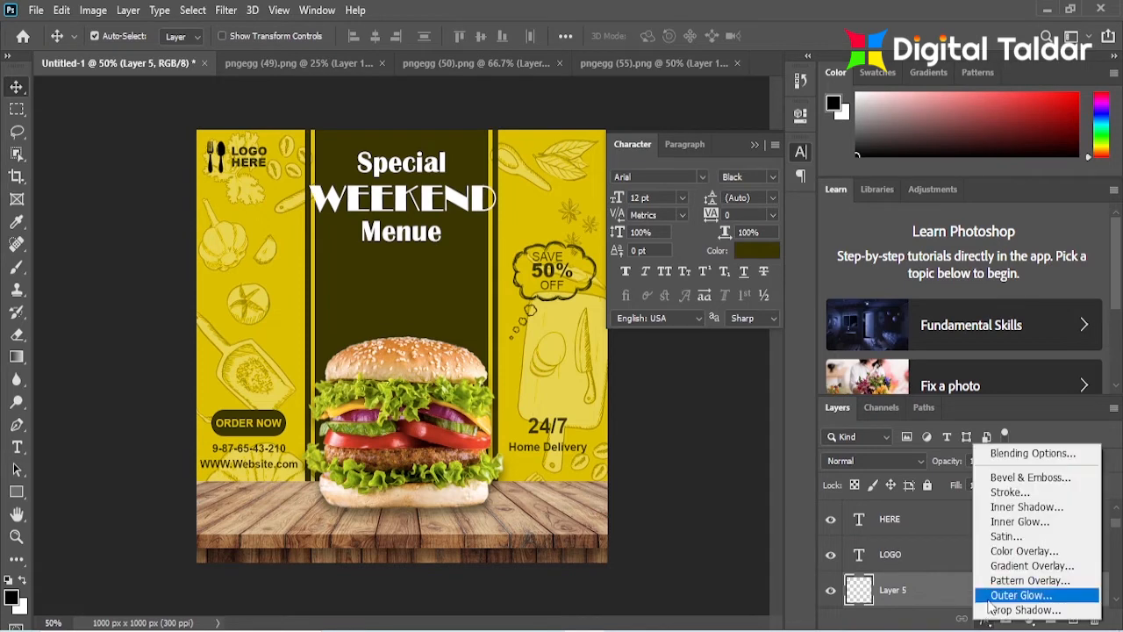
{"action": "left_click", "coordinate": [990, 553]}
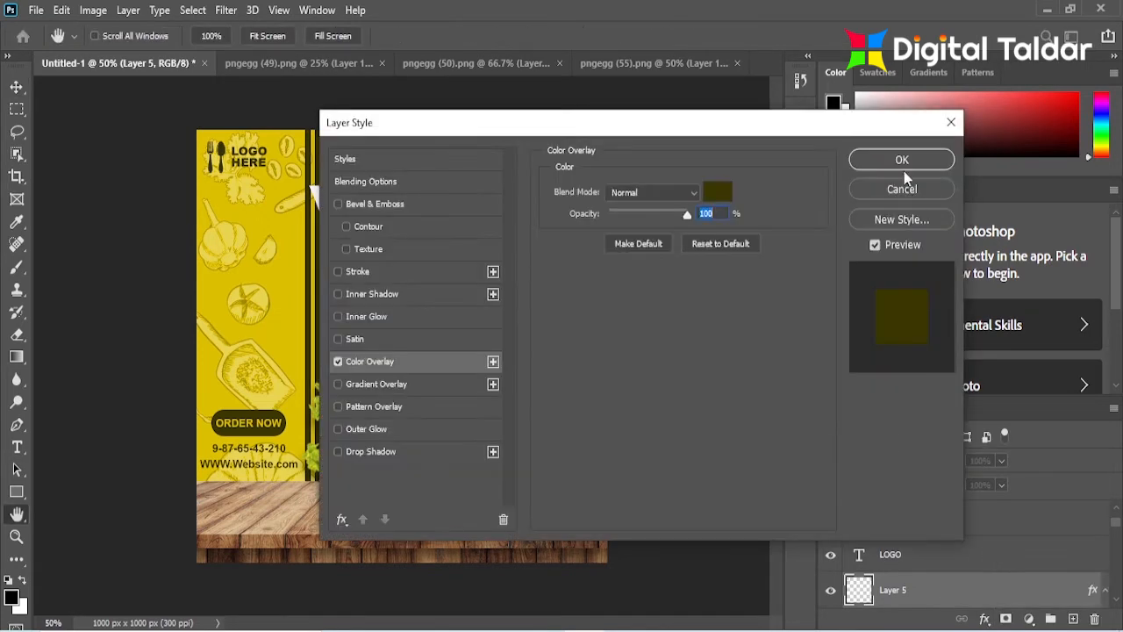
{"action": "left_click", "coordinate": [901, 163]}
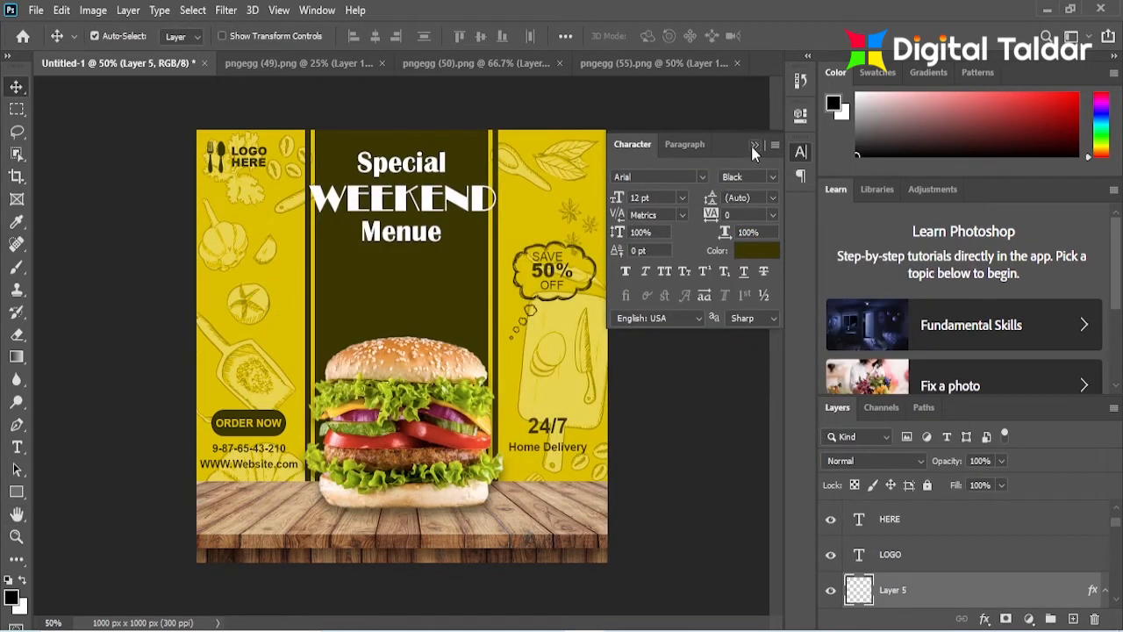
{"action": "left_click", "coordinate": [752, 145]}
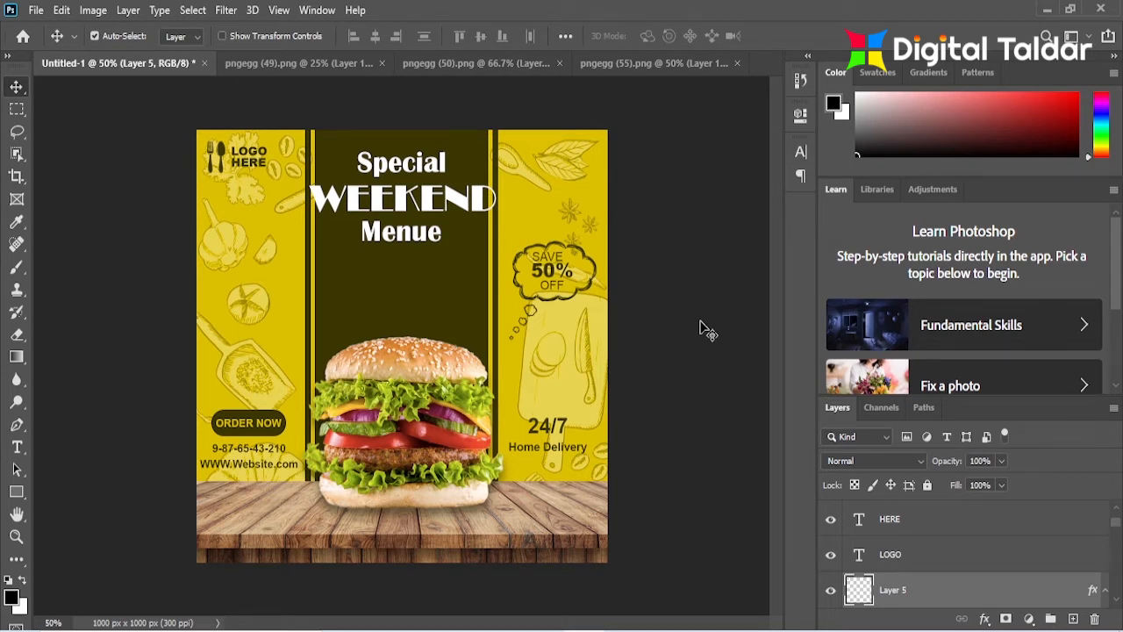
Step: Change the thought bubble's Color Overlay to white (ffffff)
{"action": "left_click", "coordinate": [595, 264]}
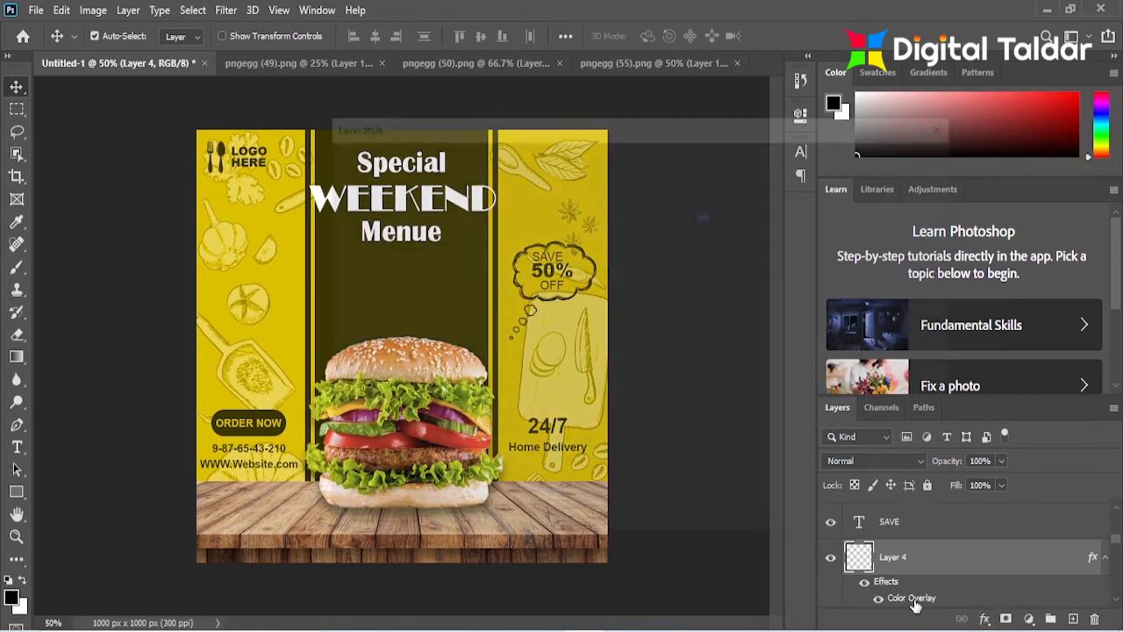
{"action": "double_click", "coordinate": [914, 602]}
{"action": "left_click", "coordinate": [721, 189]}
{"action": "left_click", "coordinate": [363, 135]}
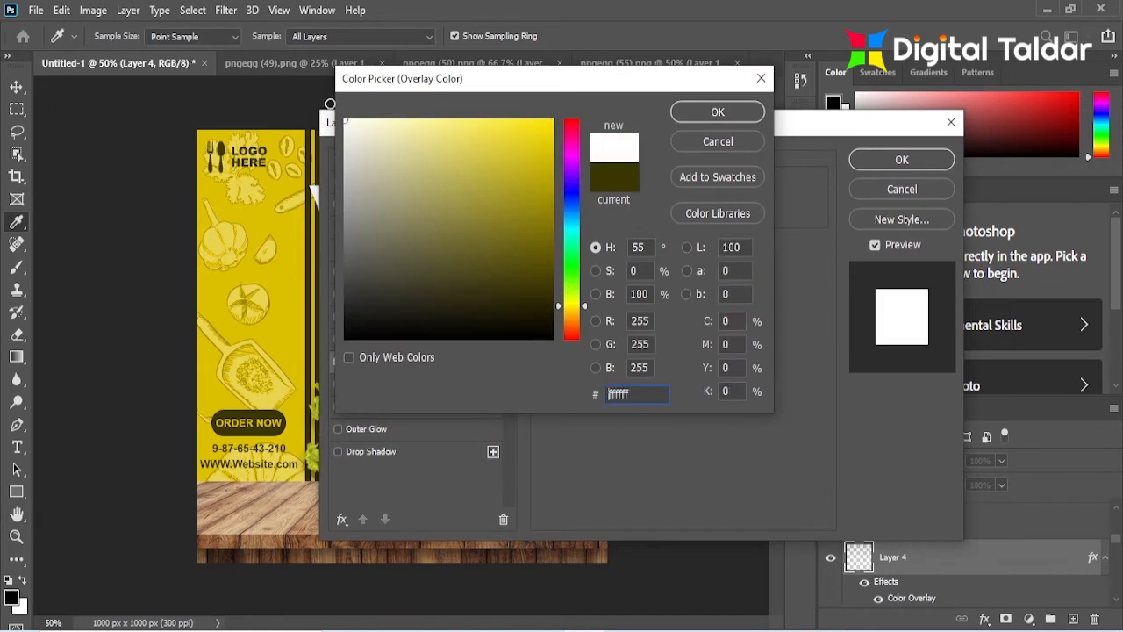
{"action": "left_click", "coordinate": [710, 113]}
{"action": "left_click", "coordinate": [904, 160]}
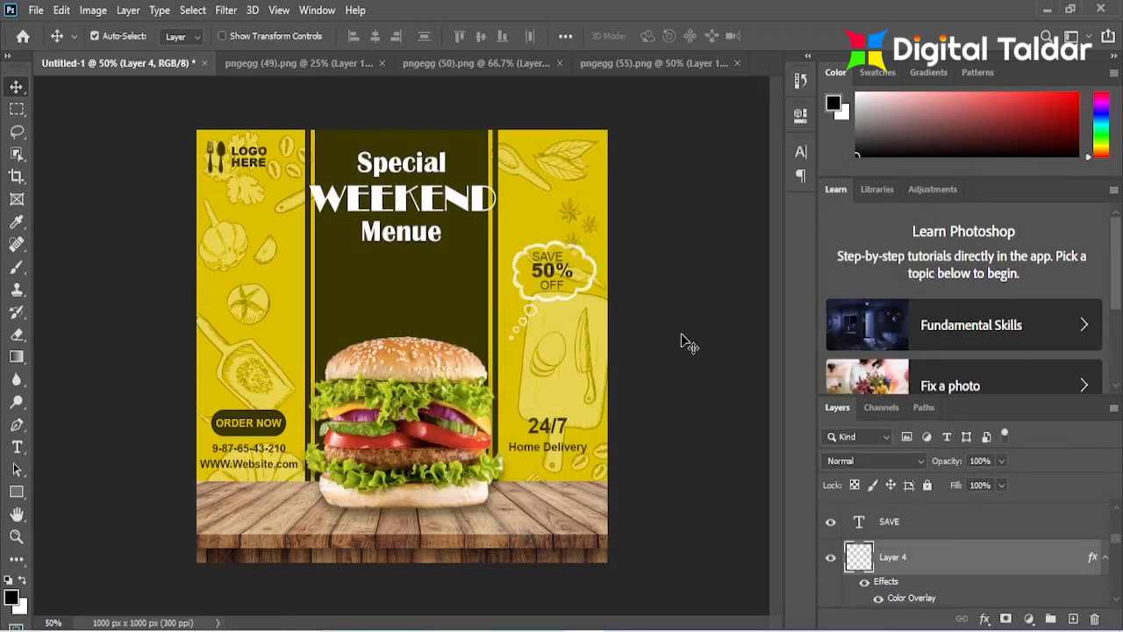
Step: Increase the wooden table layer's contrast to 96 with Brightness/Contrast
{"action": "left_click", "coordinate": [458, 532]}
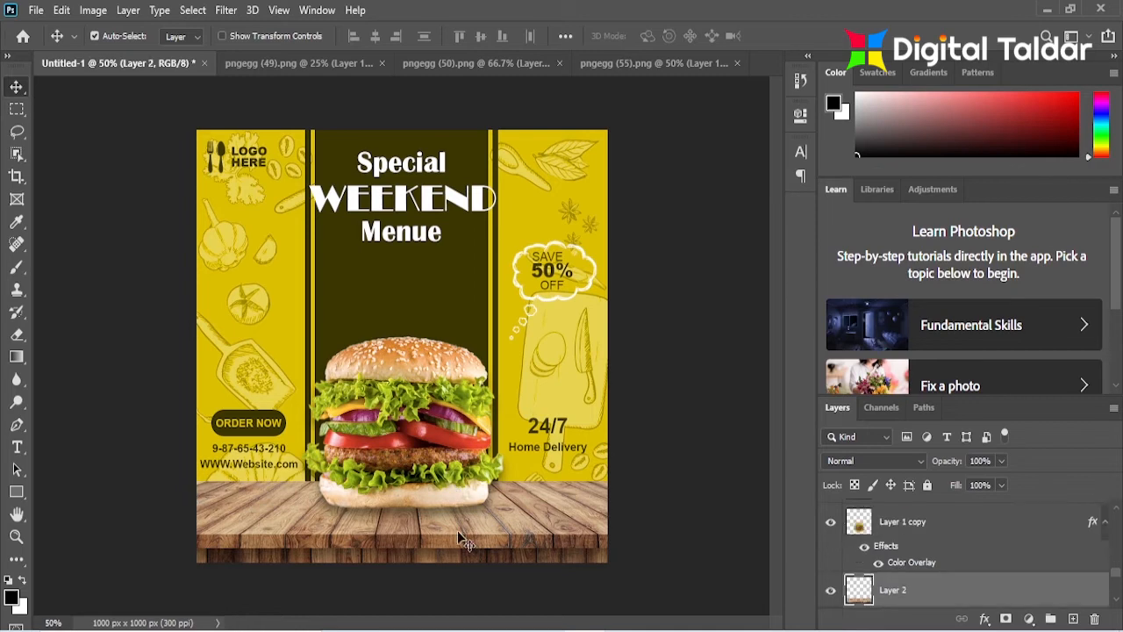
{"action": "left_click", "coordinate": [93, 9]}
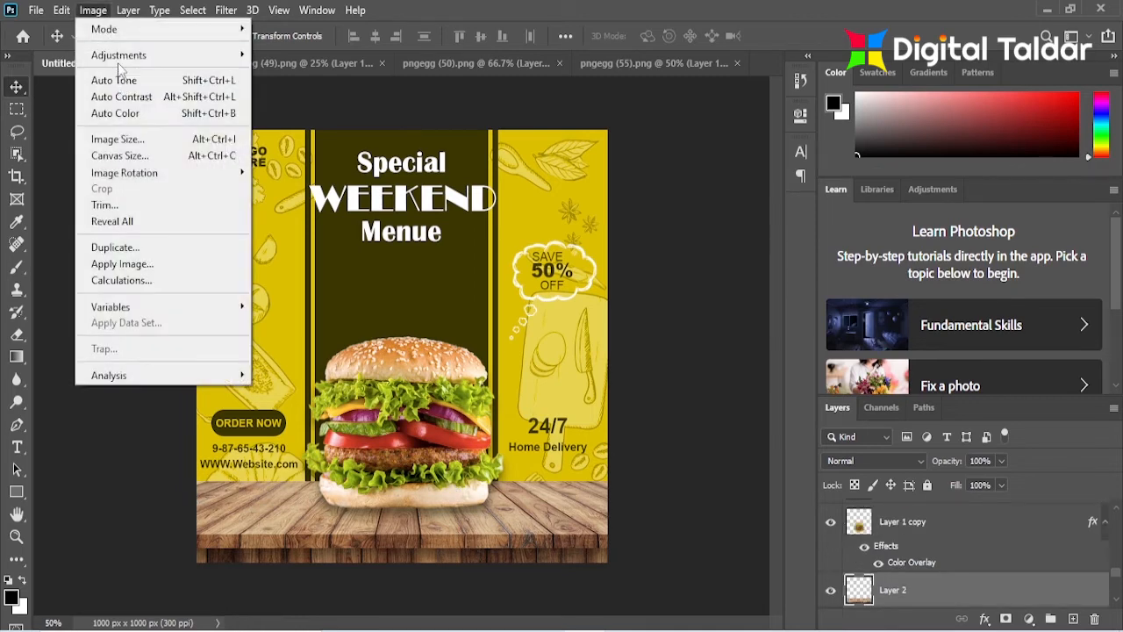
{"action": "mouse_move", "coordinate": [158, 55]}
{"action": "left_click", "coordinate": [287, 56]}
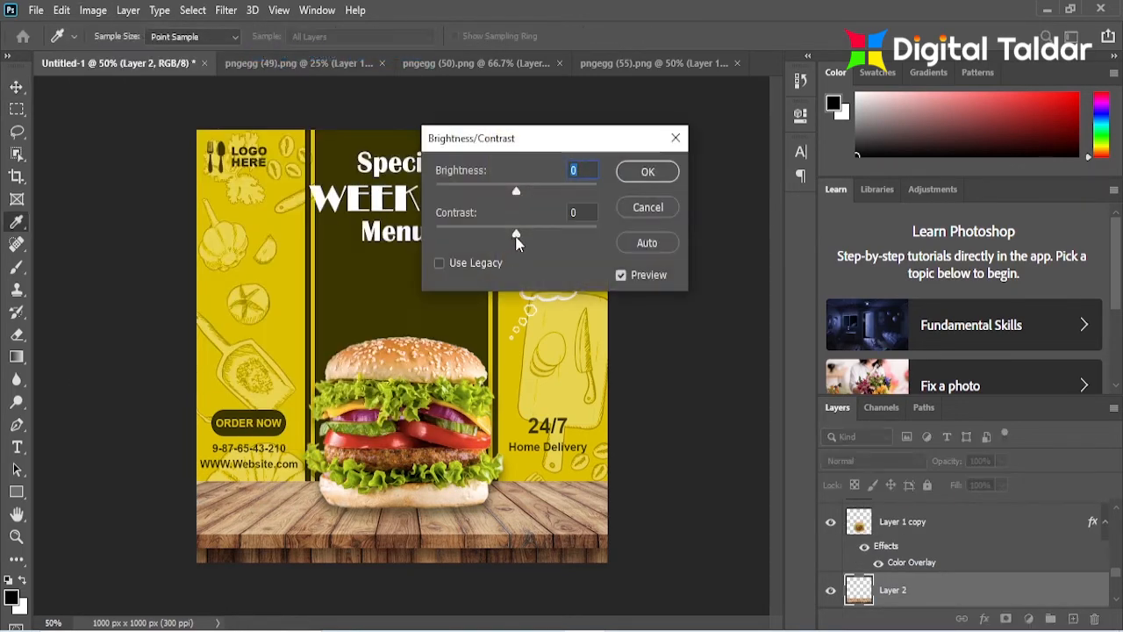
{"action": "left_click_drag", "start_coordinate": [516, 234], "coordinate": [594, 236]}
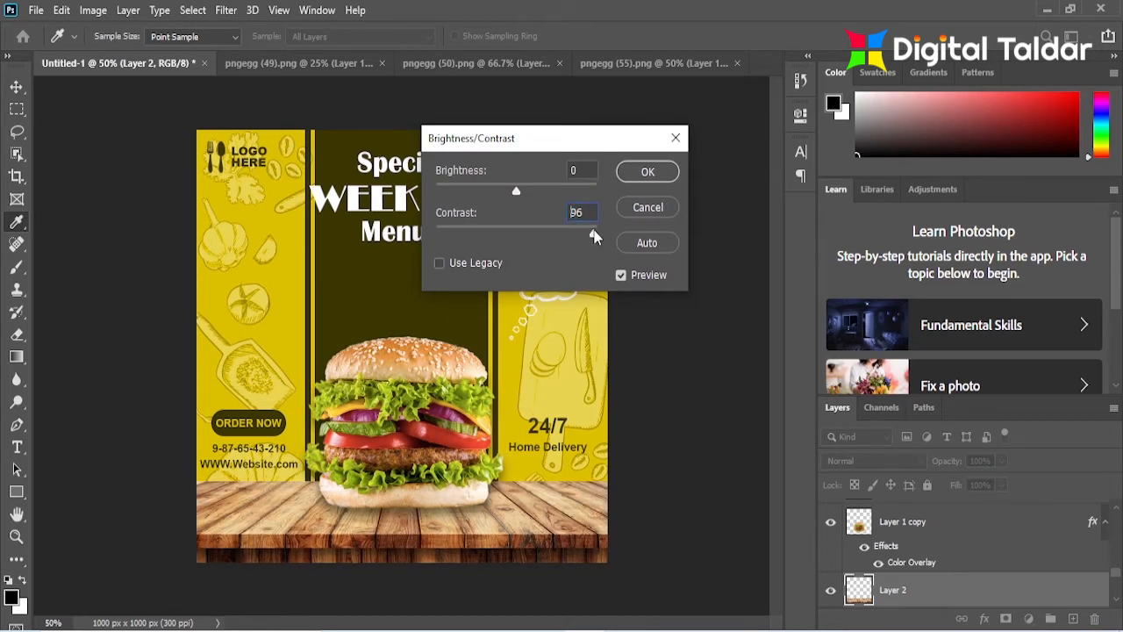
{"action": "left_click", "coordinate": [647, 171]}
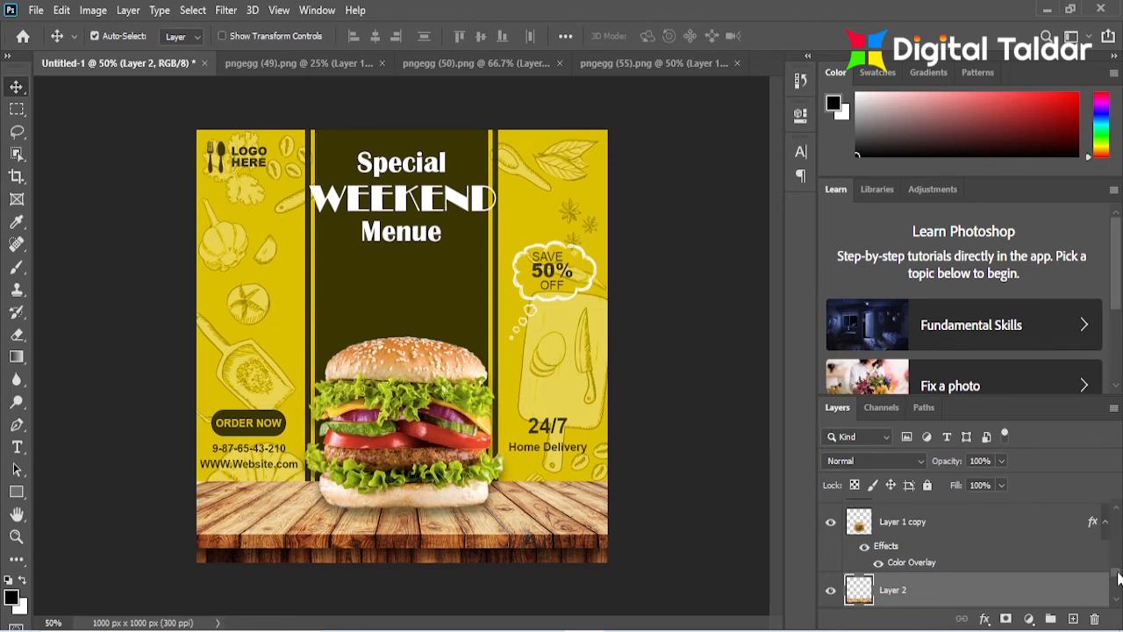
{"action": "scroll", "coordinate": [1118, 577], "scroll_direction": "down", "scroll_amount": 2}
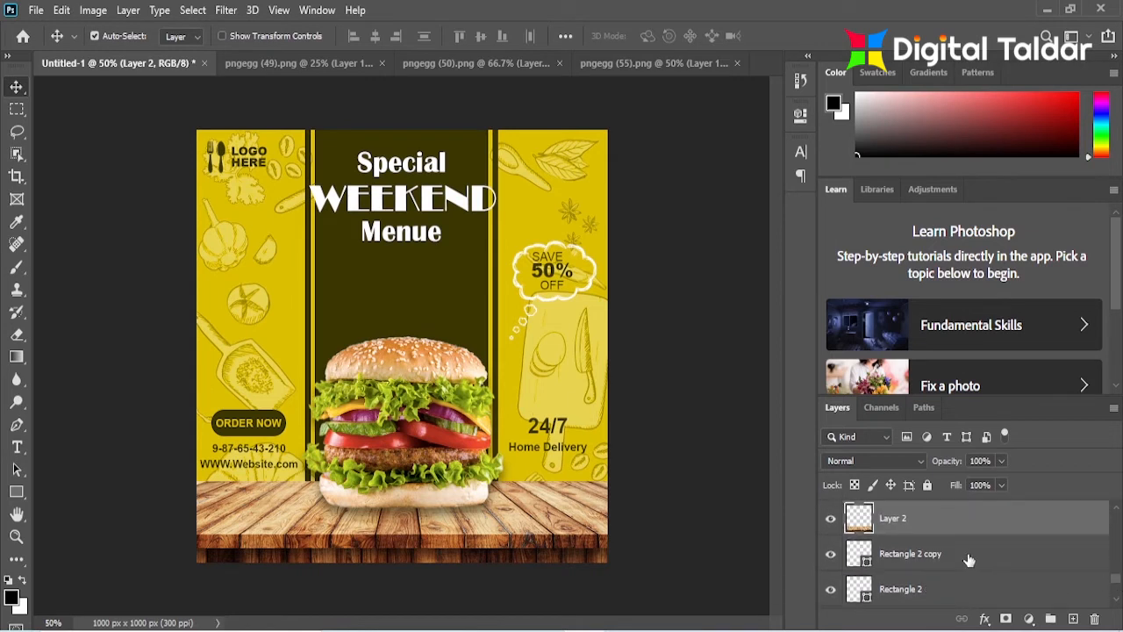
{"action": "left_click", "coordinate": [968, 560]}
{"action": "mouse_move", "coordinate": [1118, 586]}
{"action": "left_mouse_down"}
{"action": "mouse_move", "coordinate": [1119, 600]}
{"action": "mouse_move", "coordinate": [1119, 567]}
{"action": "mouse_move", "coordinate": [1118, 590]}
{"action": "mouse_move", "coordinate": [1118, 579]}
{"action": "left_mouse_up"}
Step: Close the pngegg (49), pngegg (50) and pngegg (55) image documents without saving changes
{"action": "left_click", "coordinate": [409, 63]}
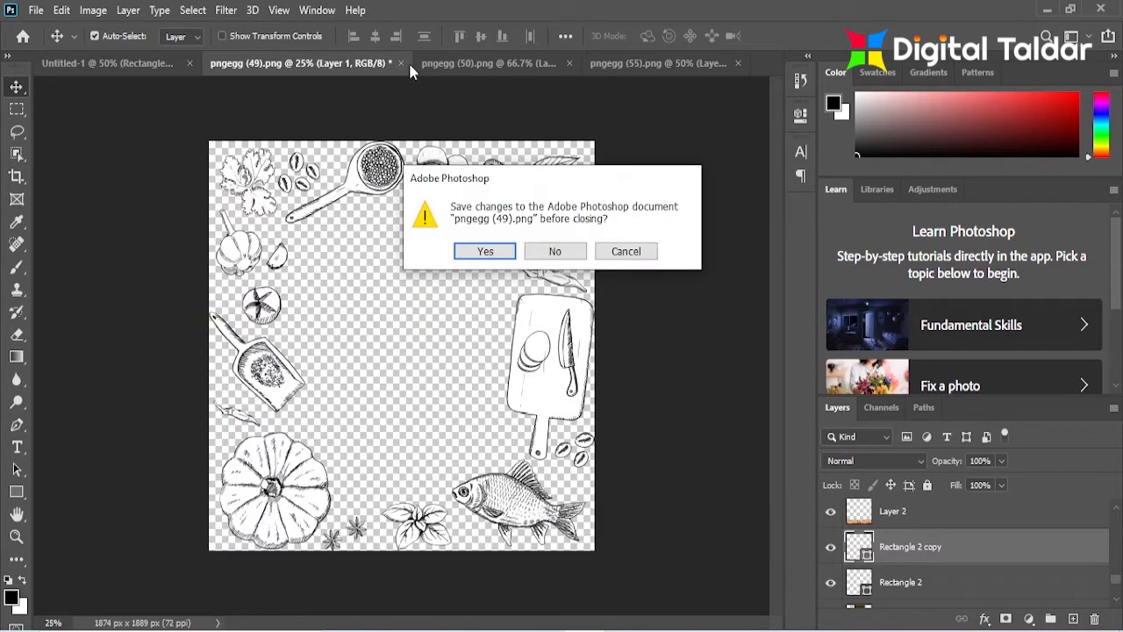
{"action": "left_click", "coordinate": [553, 252]}
{"action": "left_click", "coordinate": [451, 63]}
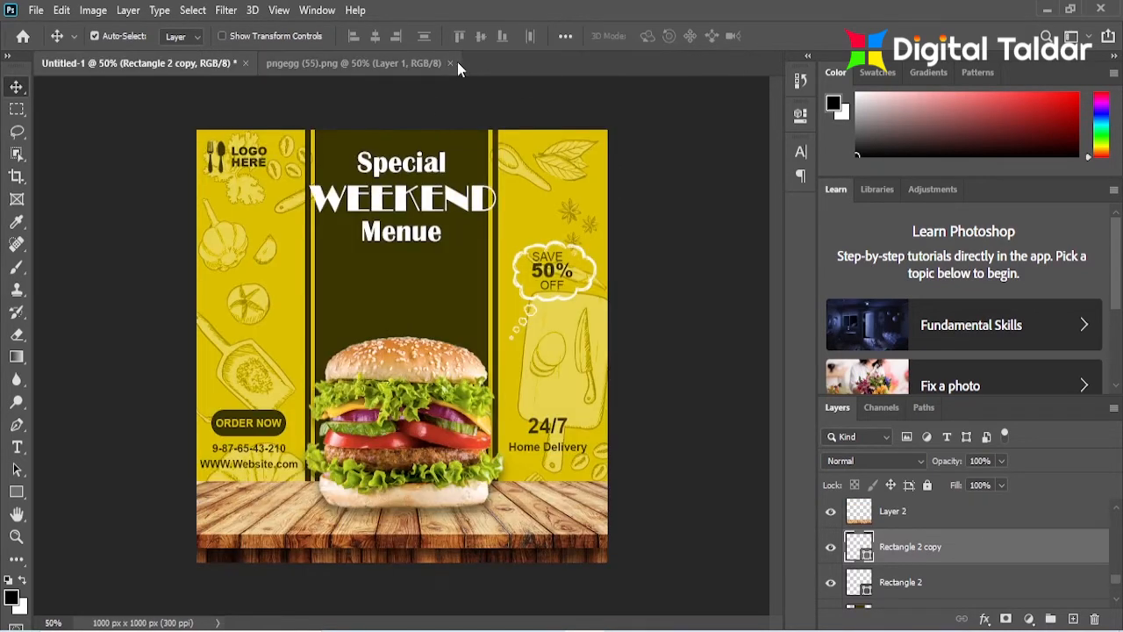
{"action": "left_click", "coordinate": [451, 63]}
Step: Open white-crinkled-paper-texture.jpg and copy its image into the advertisement document as a new layer
{"action": "left_click", "coordinate": [36, 10]}
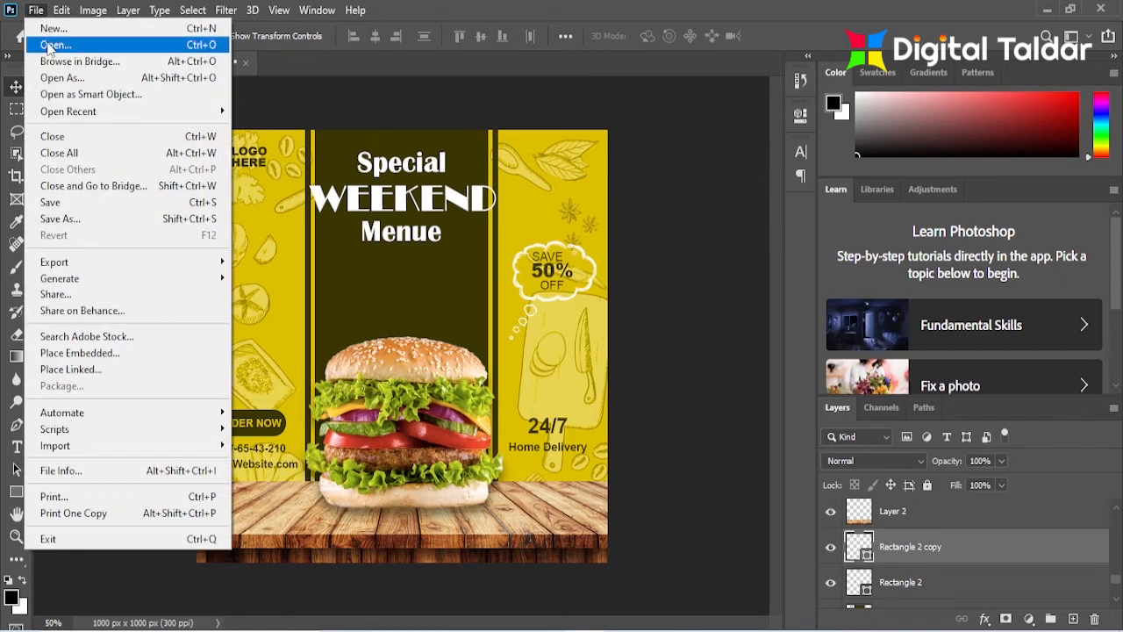
{"action": "left_click", "coordinate": [48, 44]}
{"action": "left_click", "coordinate": [639, 281]}
{"action": "left_click", "coordinate": [835, 526]}
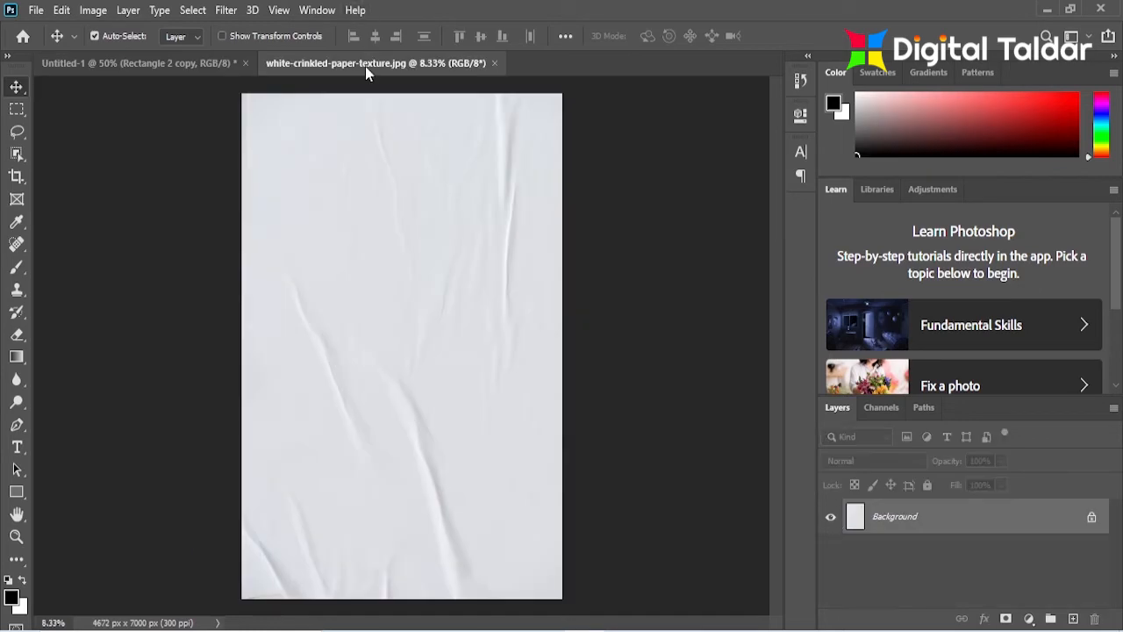
{"action": "left_click_drag", "start_coordinate": [365, 59], "coordinate": [695, 159]}
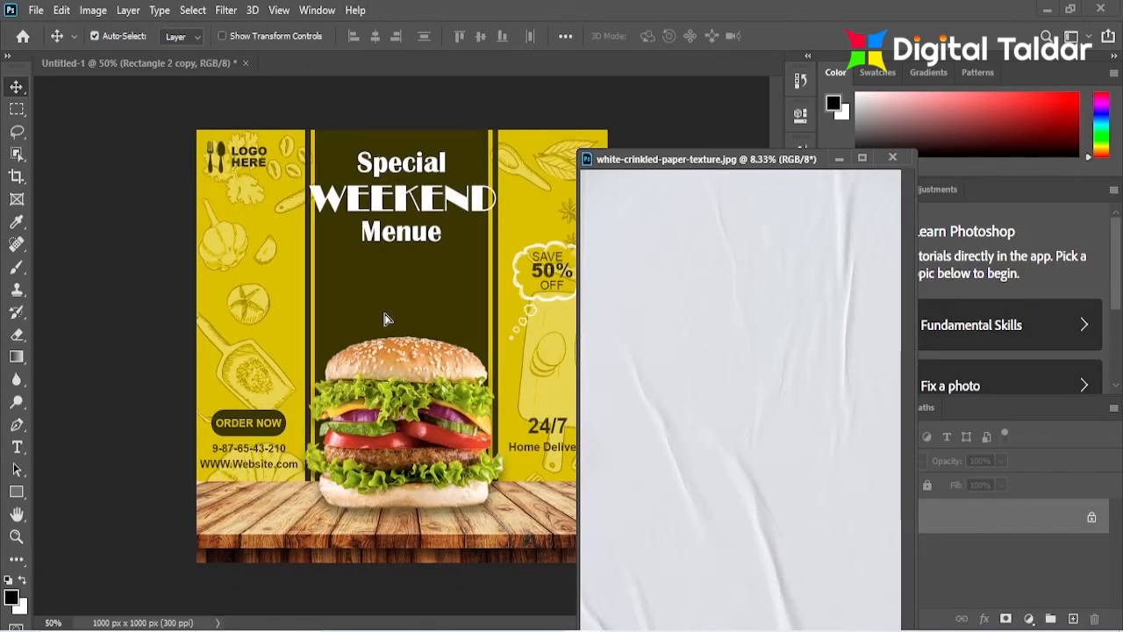
{"action": "left_click_drag", "start_coordinate": [386, 319], "coordinate": [386, 318]}
{"action": "left_click_drag", "start_coordinate": [676, 155], "coordinate": [626, 66]}
{"action": "left_click", "coordinate": [175, 63]}
Step: Scale the paper texture layer to 25% with Free Transform and move it up over the advertisement
{"action": "key", "text": "ctrl+t"}
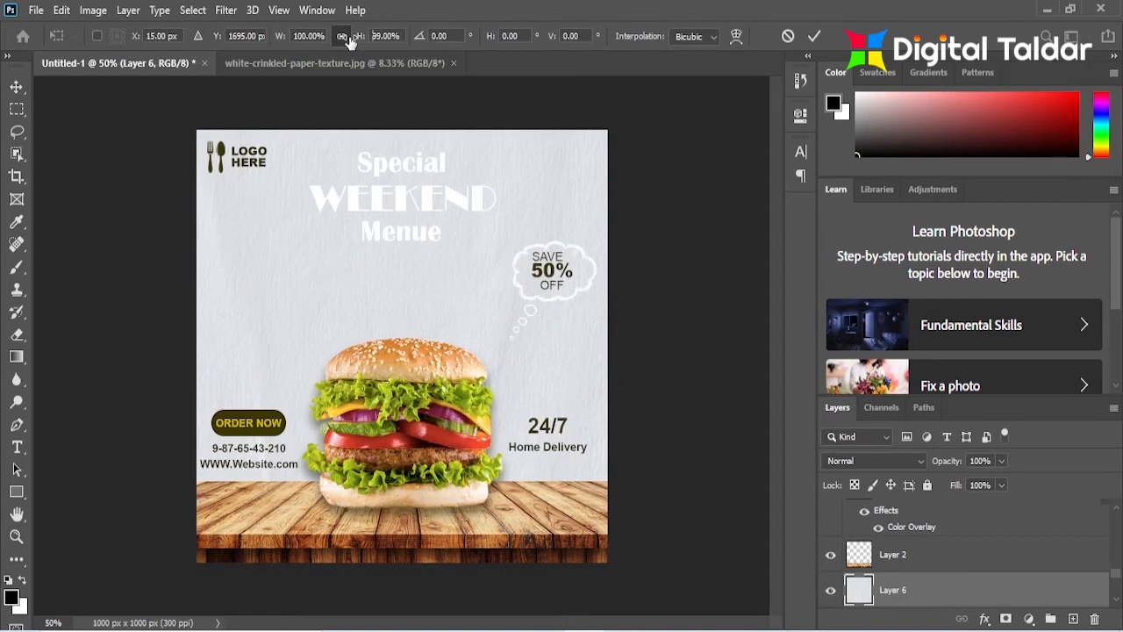
{"action": "left_click_drag", "start_coordinate": [358, 36], "coordinate": [300, 50]}
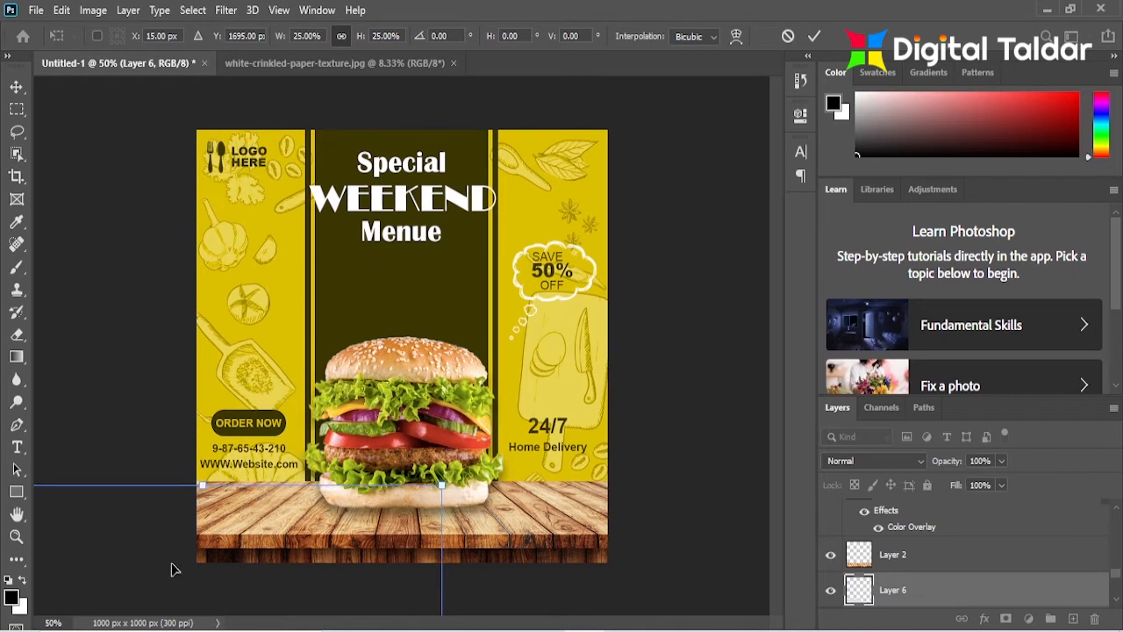
{"action": "left_click_drag", "start_coordinate": [406, 610], "coordinate": [511, 228]}
Step: Rotate the paper texture 180° and adjust its width and position so it covers the whole canvas
{"action": "right_click", "coordinate": [517, 230]}
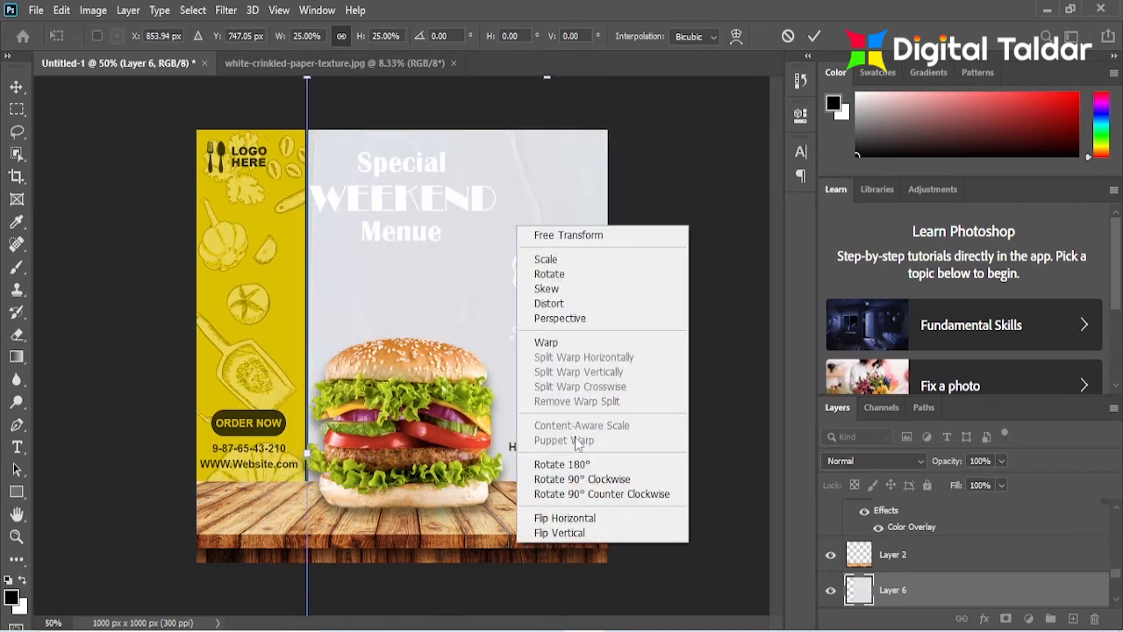
{"action": "left_click", "coordinate": [573, 462]}
{"action": "left_click_drag", "start_coordinate": [518, 320], "coordinate": [402, 334]}
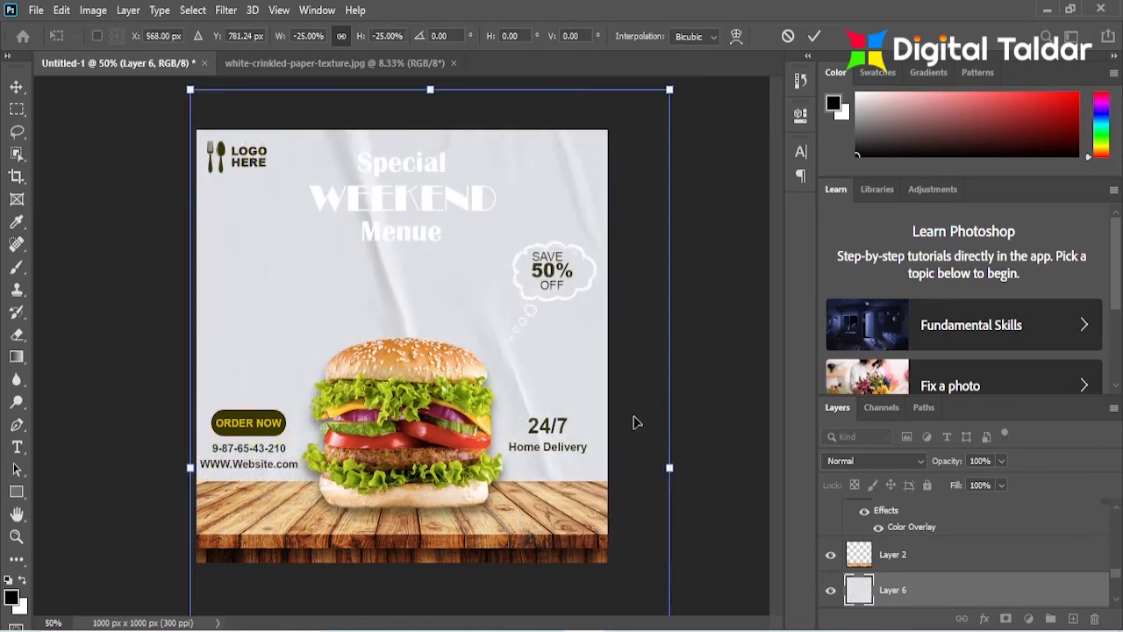
{"action": "left_click_drag", "start_coordinate": [673, 468], "coordinate": [509, 471]}
{"action": "left_click_drag", "start_coordinate": [551, 411], "coordinate": [609, 409]}
{"action": "left_click_drag", "start_coordinate": [550, 375], "coordinate": [553, 419]}
{"action": "left_click", "coordinate": [814, 39]}
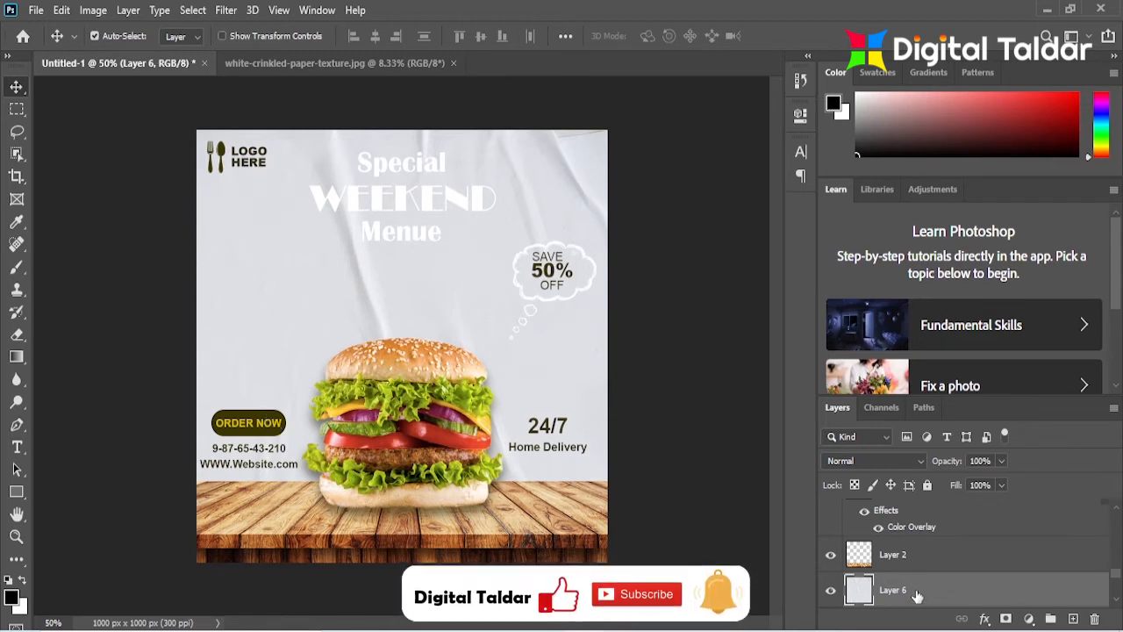
Step: Move the paper texture layer to the top of the layer stack and place both burger layers above it
{"action": "left_click_drag", "start_coordinate": [913, 592], "coordinate": [918, 507]}
{"action": "left_click_drag", "start_coordinate": [1119, 524], "coordinate": [1119, 578]}
{"action": "left_click", "coordinate": [922, 560]}
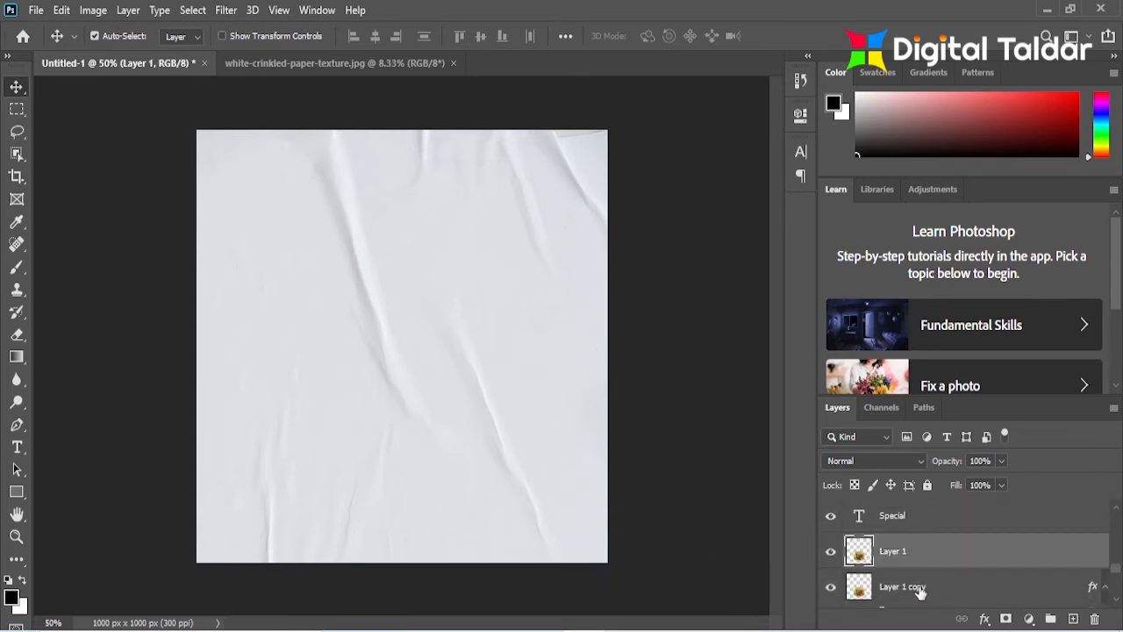
{"action": "left_click", "coordinate": [919, 593], "text": "ctrl"}
{"action": "scroll", "coordinate": [920, 508], "scroll_direction": "down", "scroll_amount": 1}
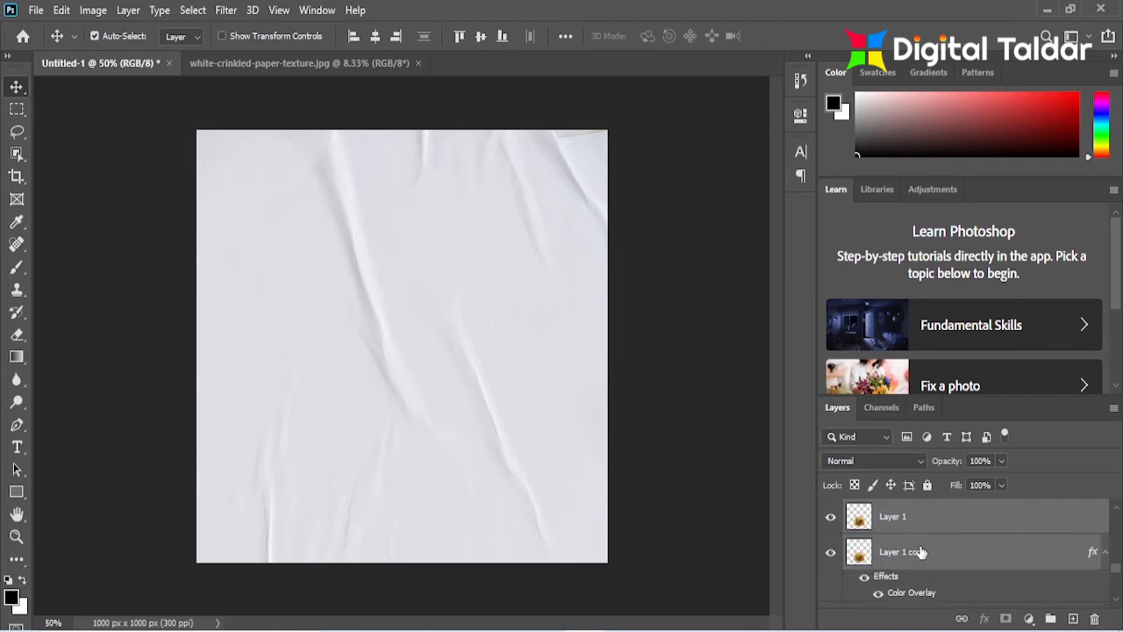
{"action": "left_click_drag", "start_coordinate": [919, 551], "coordinate": [922, 497]}
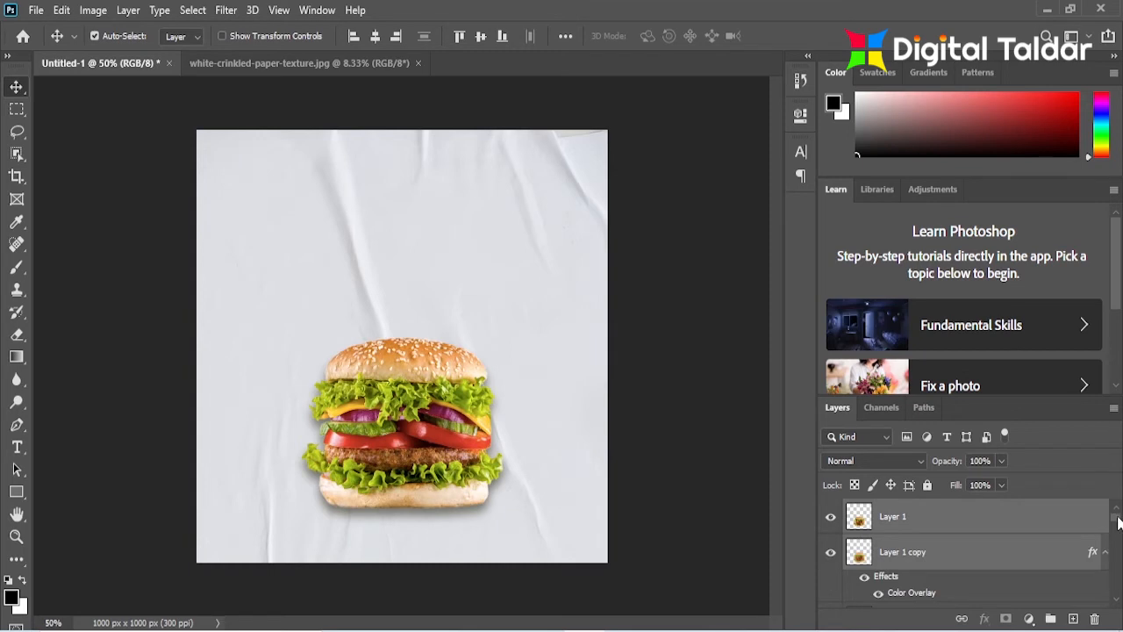
Step: Move the wooden table layer above the paper texture, directly beneath the burger layers
{"action": "left_click_drag", "start_coordinate": [1117, 521], "coordinate": [1118, 562]}
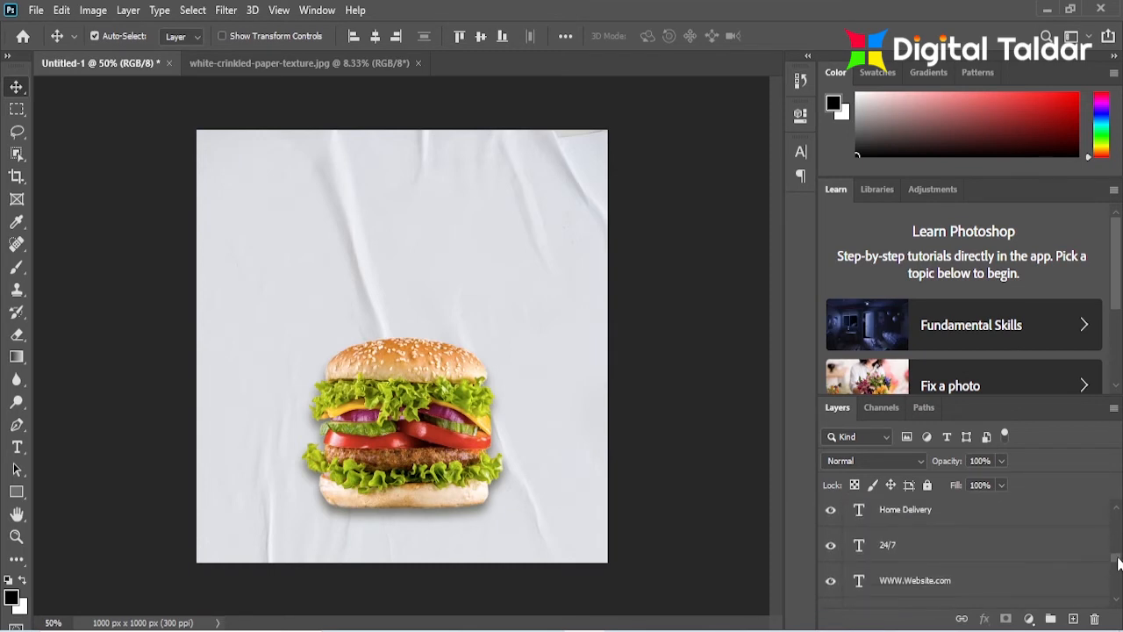
{"action": "scroll", "coordinate": [915, 570], "scroll_direction": "down", "scroll_amount": 5}
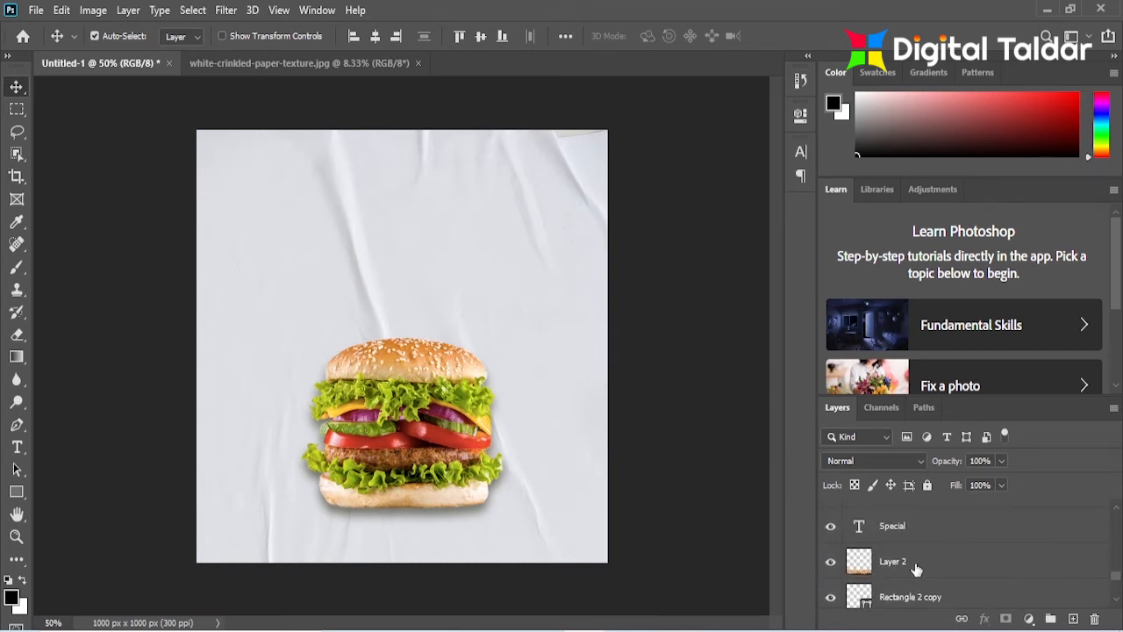
{"action": "mouse_move", "coordinate": [915, 569]}
{"action": "left_mouse_down"}
{"action": "mouse_move", "coordinate": [918, 511]}
{"action": "mouse_move", "coordinate": [930, 581]}
{"action": "left_mouse_up"}
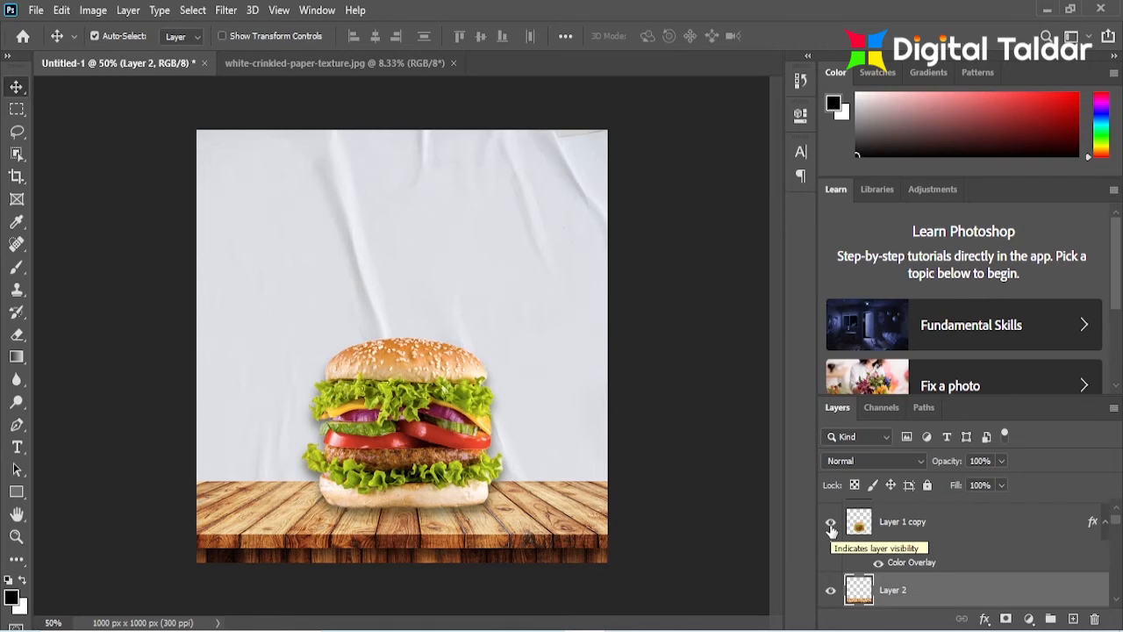
Step: Set the paper texture layer's blend mode to Linear Burn
{"action": "key", "text": "alt+bracketleft"}
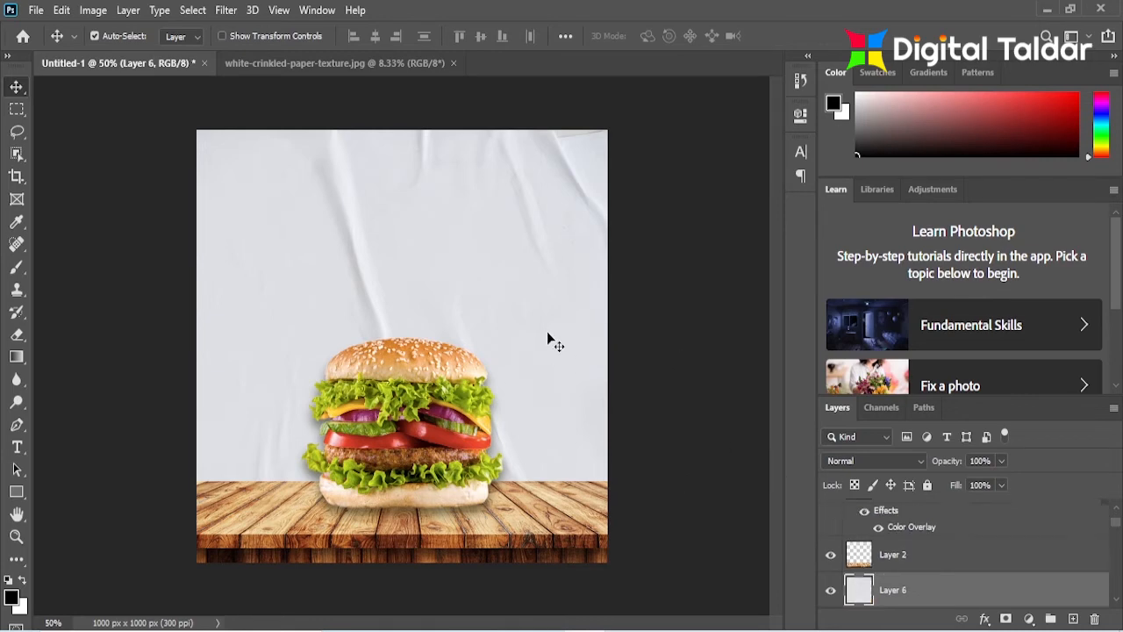
{"action": "left_click", "coordinate": [918, 463]}
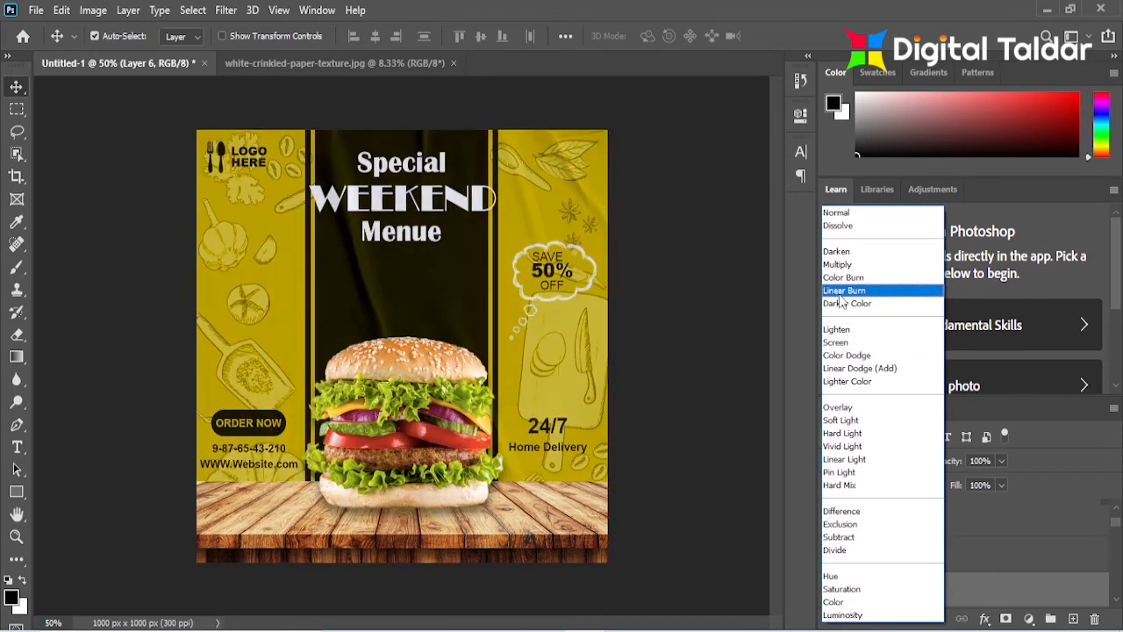
{"action": "left_click", "coordinate": [842, 291]}
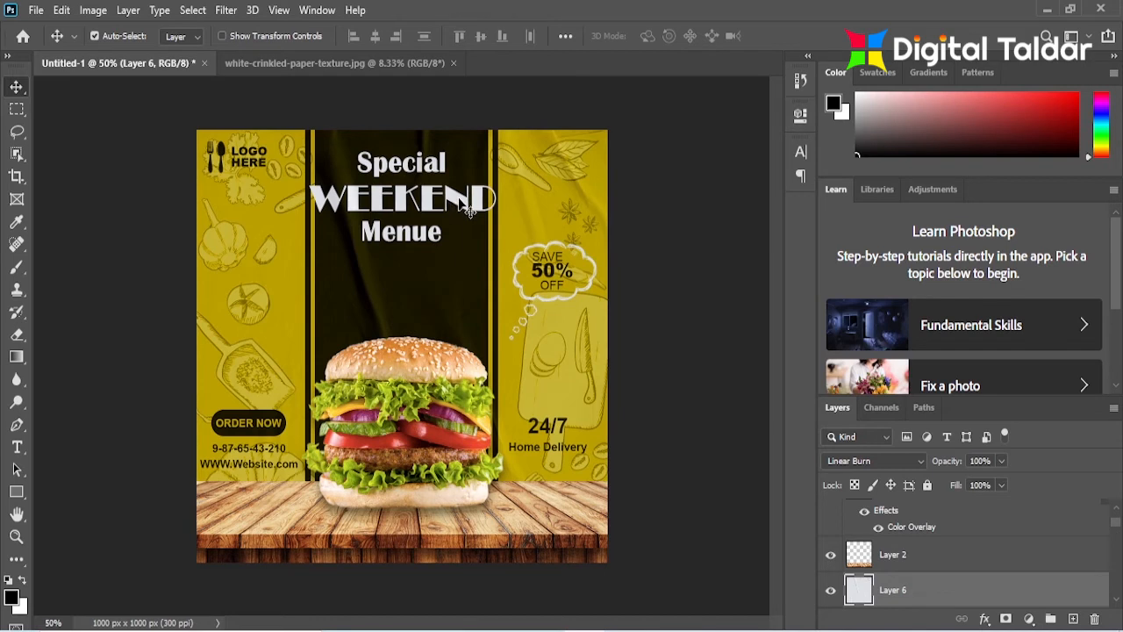
Step: Hide the paper texture layer in the layer stack
{"action": "left_click_drag", "start_coordinate": [1116, 521], "coordinate": [1116, 529]}
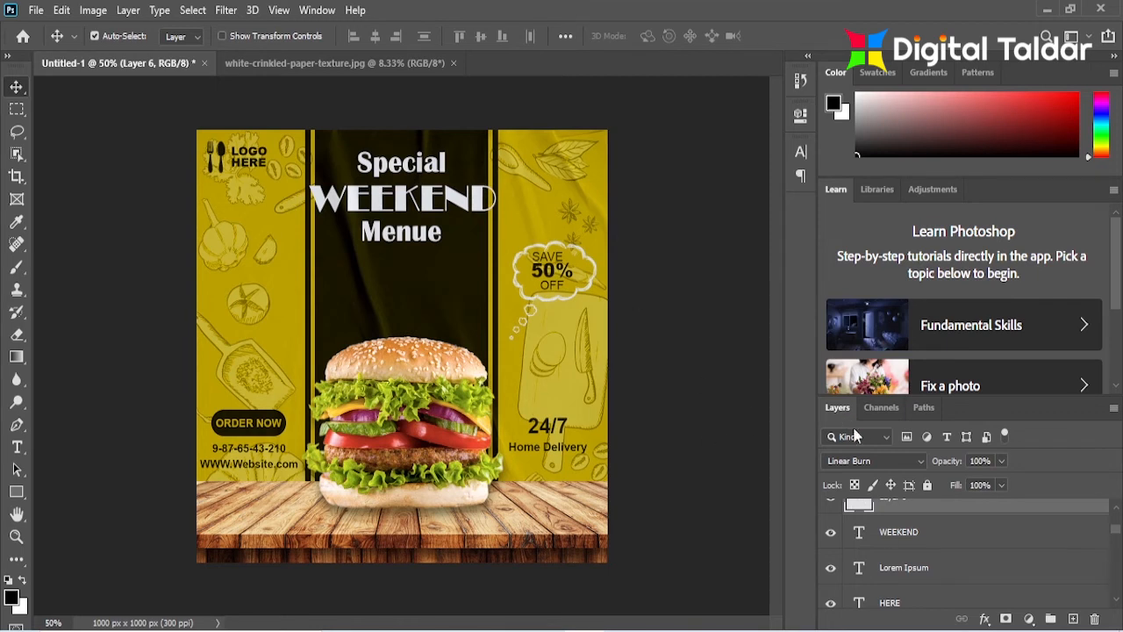
{"action": "scroll", "coordinate": [1120, 526], "scroll_direction": "up", "scroll_amount": 5}
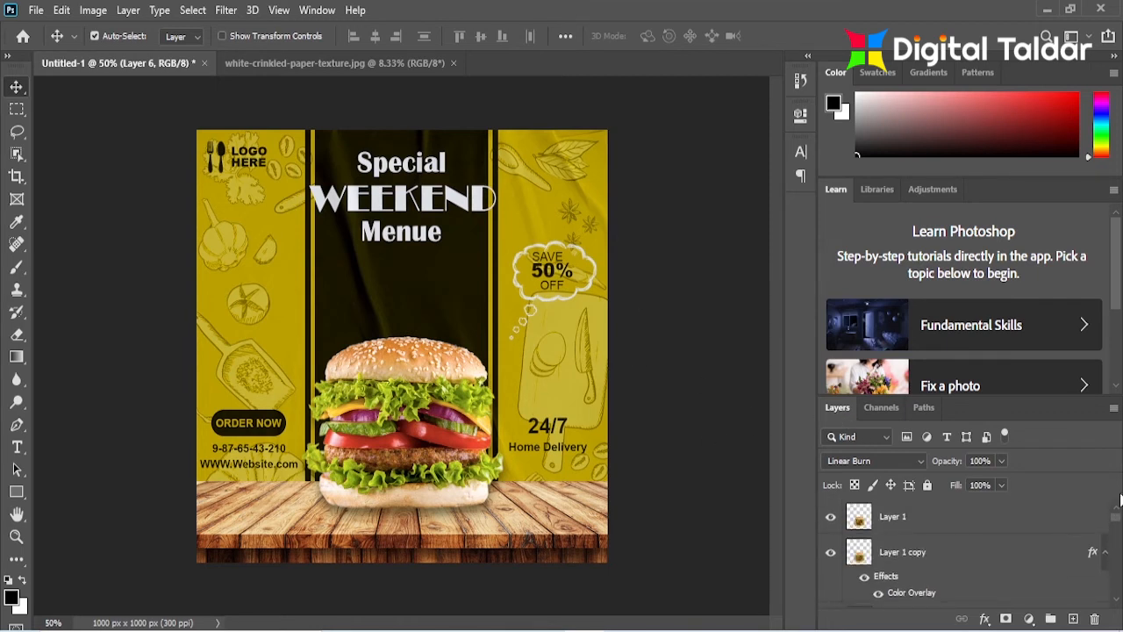
{"action": "scroll", "coordinate": [1117, 526], "scroll_direction": "down", "scroll_amount": 2}
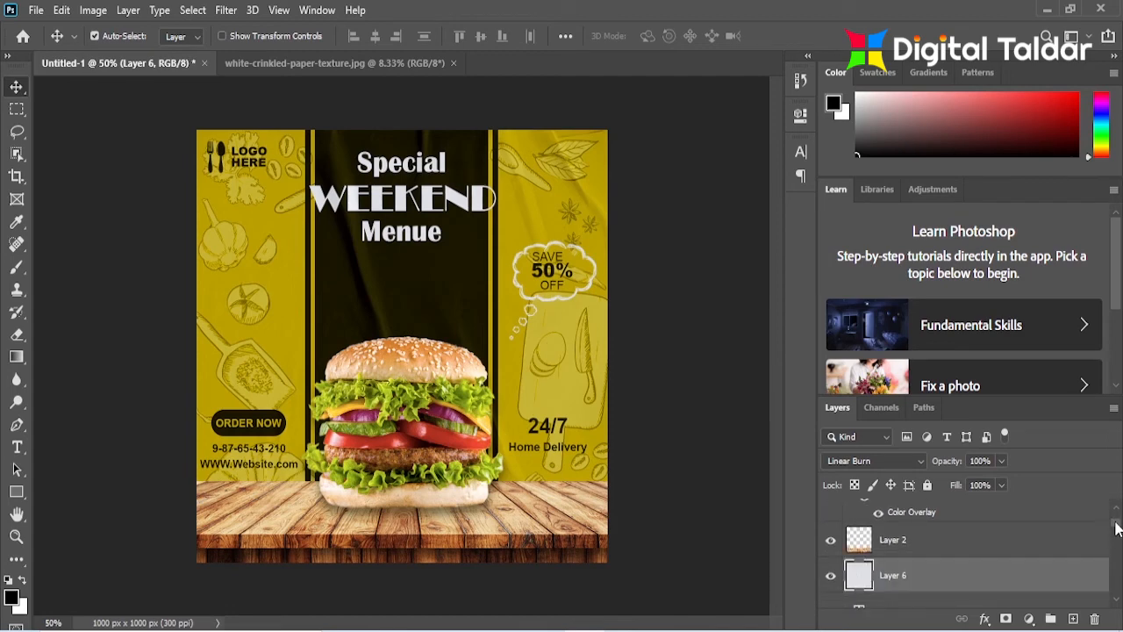
{"action": "left_click", "coordinate": [832, 579]}
Step: Change the fill of the dark central rectangle behind the headline to green 5c8103
{"action": "left_click", "coordinate": [467, 279]}
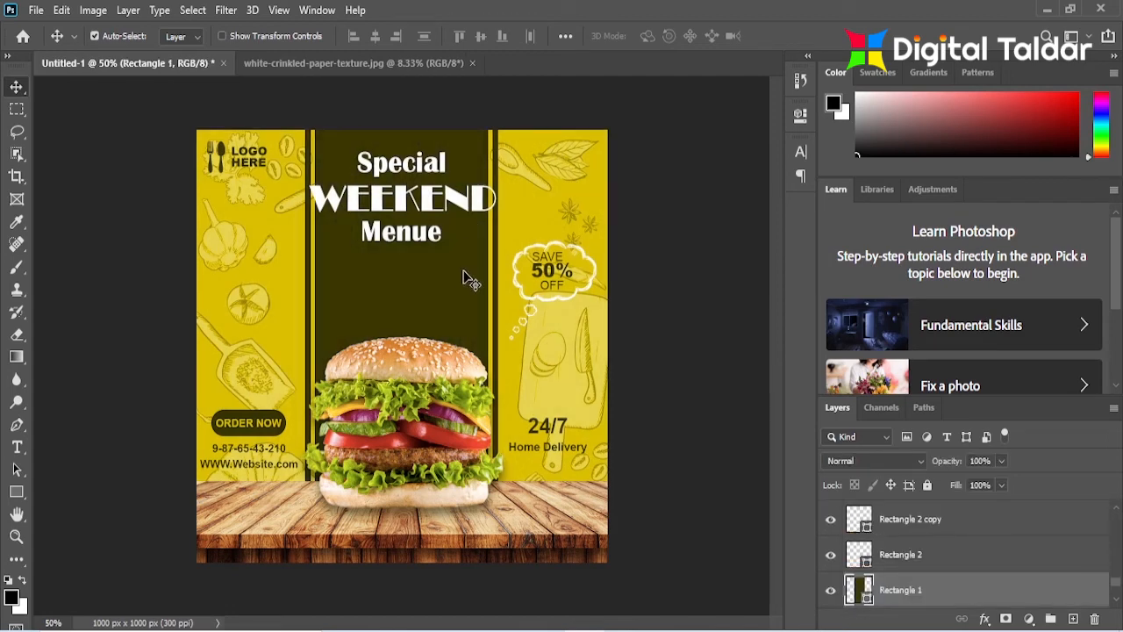
{"action": "left_click", "coordinate": [17, 491]}
{"action": "left_click", "coordinate": [181, 35]}
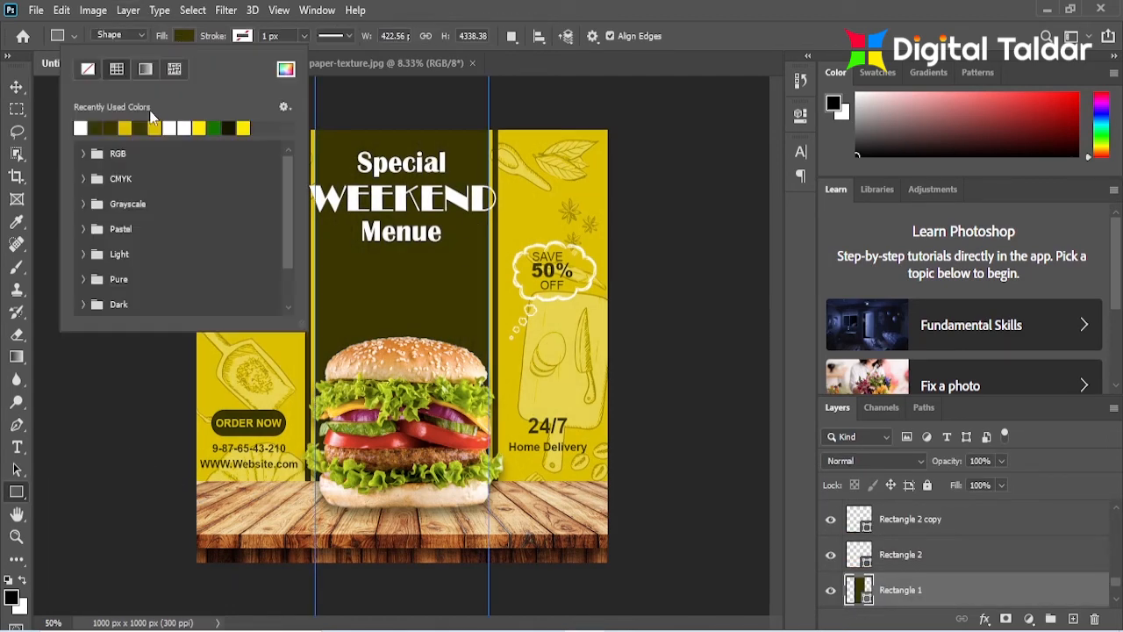
{"action": "left_click", "coordinate": [286, 68]}
{"action": "left_click_drag", "start_coordinate": [511, 73], "coordinate": [800, 117]}
{"action": "left_click_drag", "start_coordinate": [823, 330], "coordinate": [829, 283]}
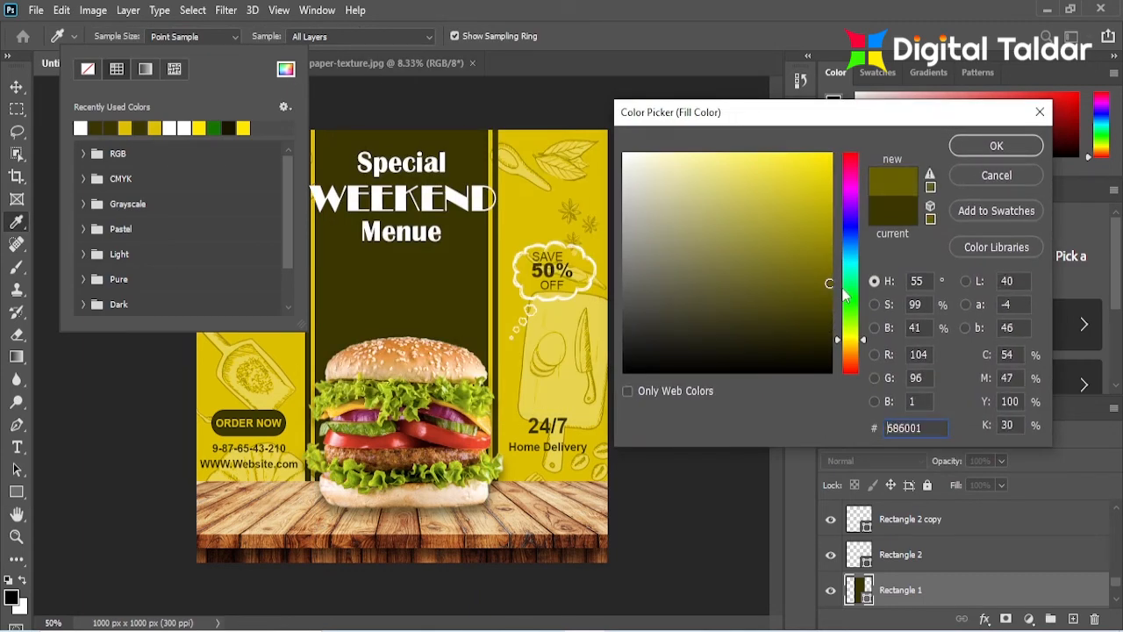
{"action": "left_click_drag", "start_coordinate": [838, 346], "coordinate": [842, 330]}
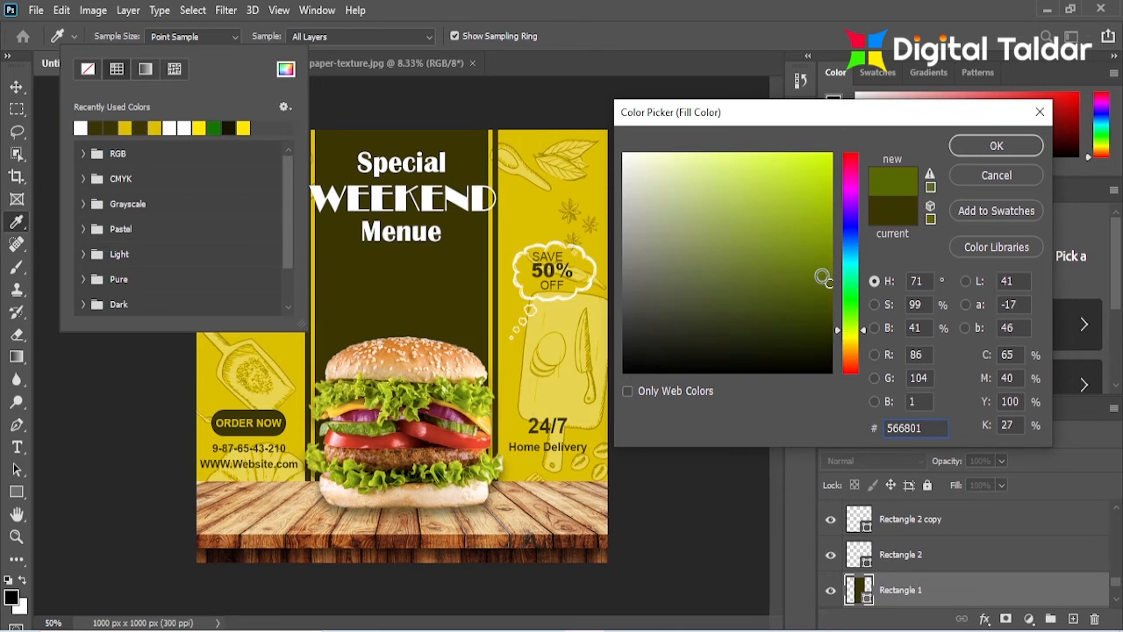
{"action": "left_click_drag", "start_coordinate": [830, 282], "coordinate": [831, 270]}
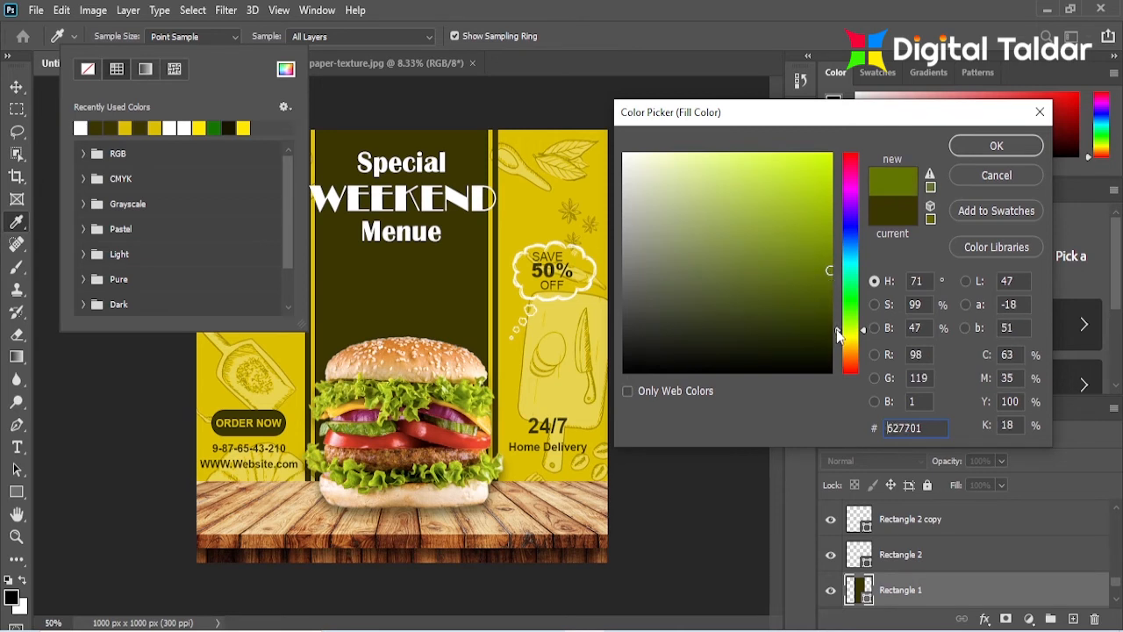
{"action": "left_click_drag", "start_coordinate": [837, 333], "coordinate": [838, 326]}
{"action": "left_click_drag", "start_coordinate": [828, 269], "coordinate": [827, 261]}
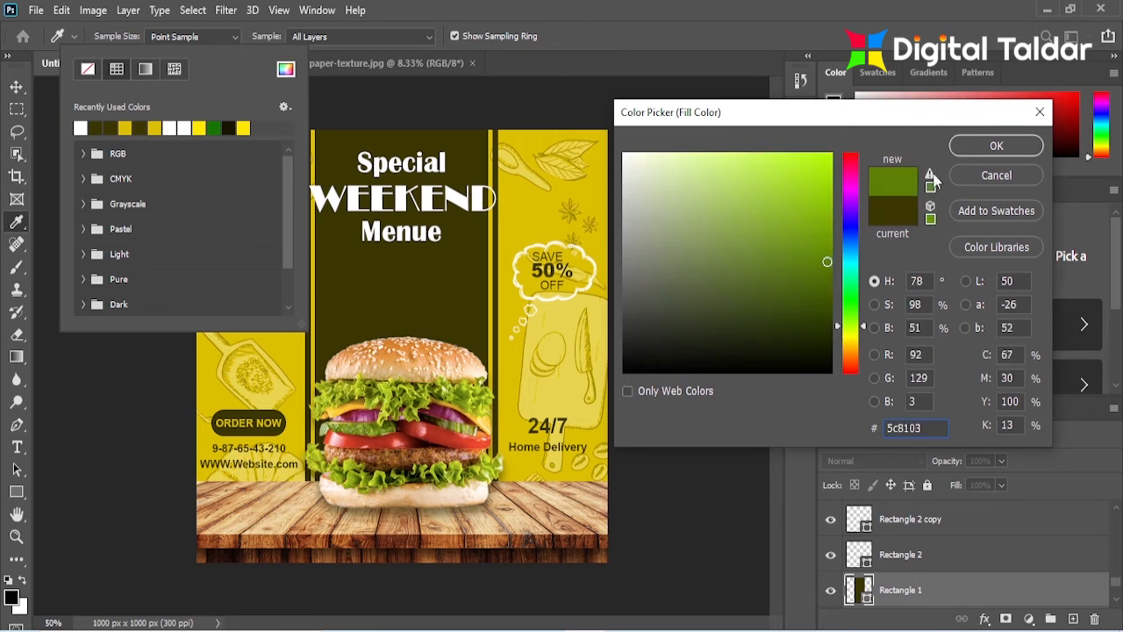
{"action": "left_click", "coordinate": [970, 145]}
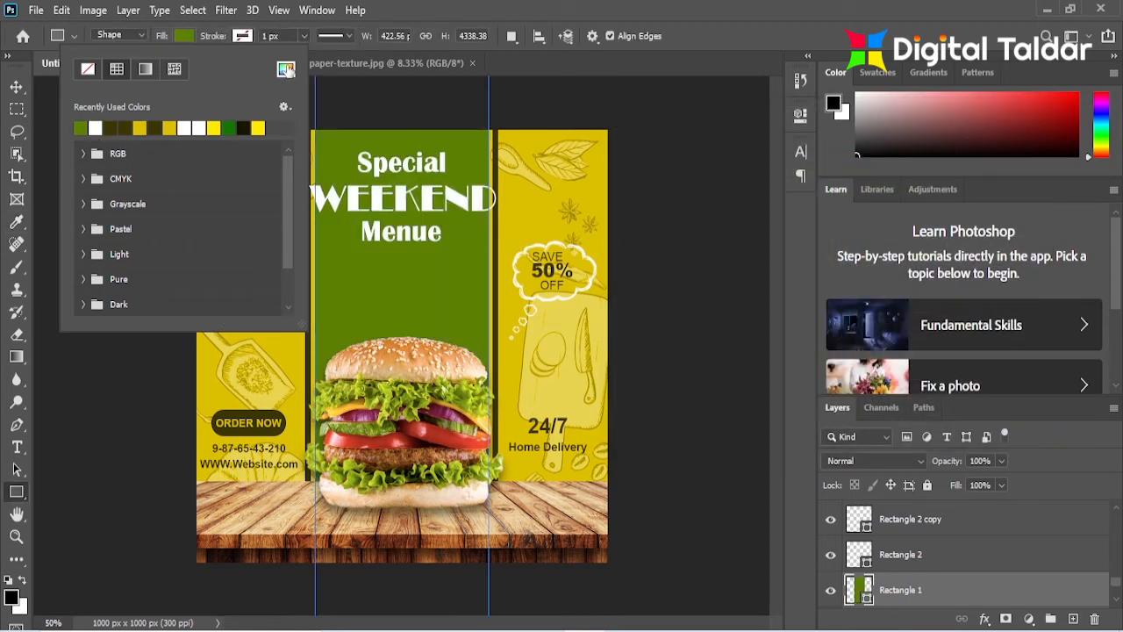
Step: Darken the central rectangle's green fill to 486502
{"action": "left_click", "coordinate": [286, 69]}
{"action": "left_click_drag", "start_coordinate": [828, 270], "coordinate": [827, 287]}
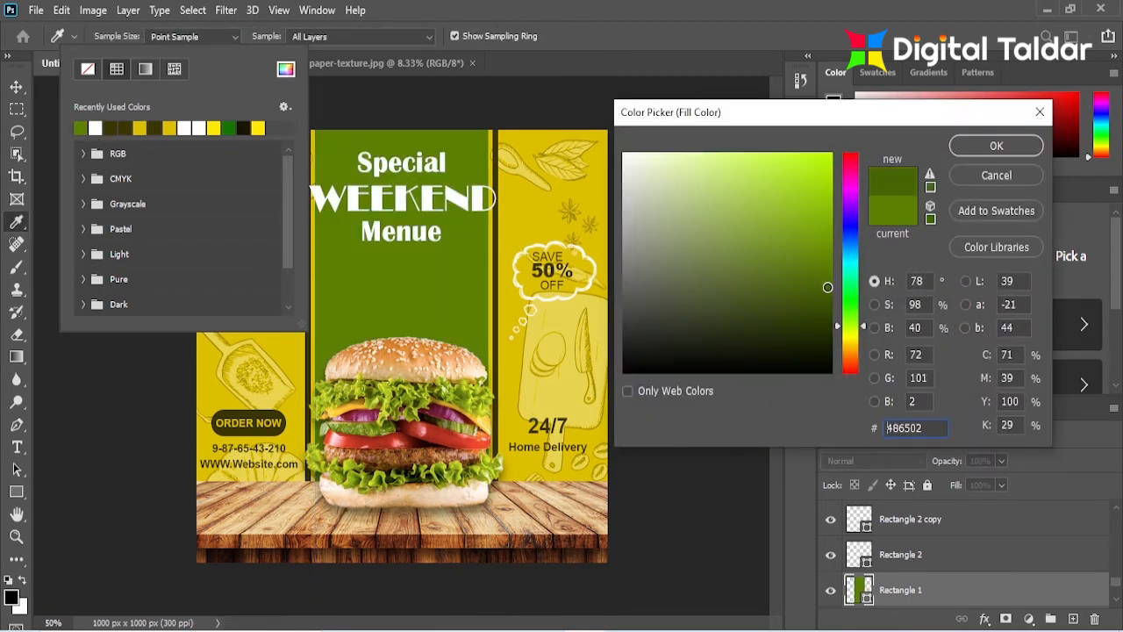
{"action": "left_click", "coordinate": [997, 146]}
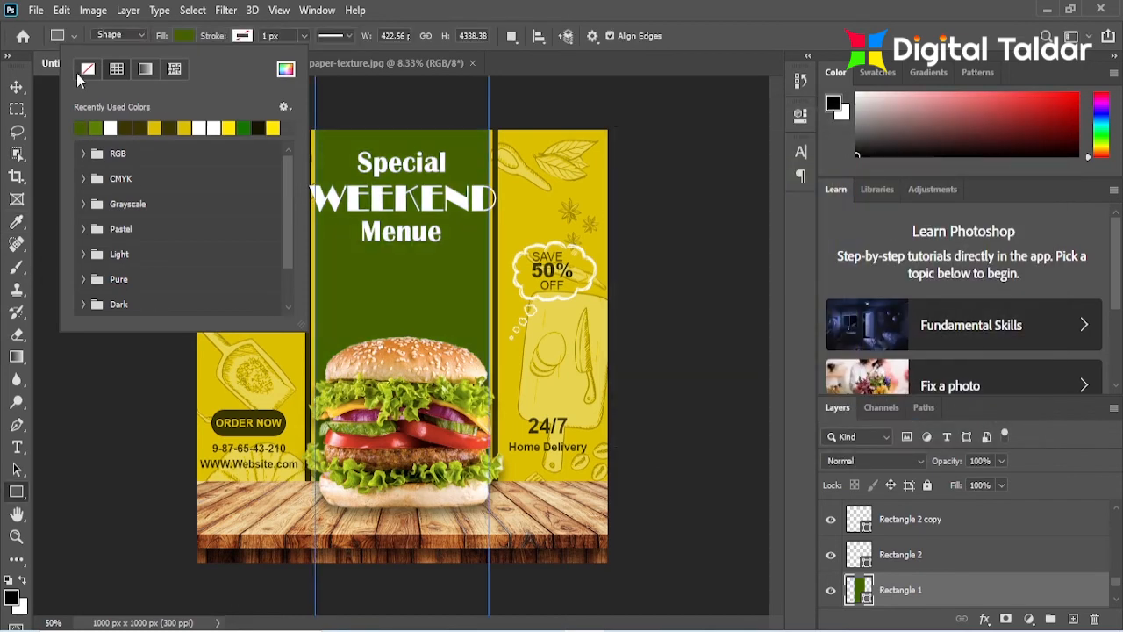
{"action": "left_click", "coordinate": [16, 87]}
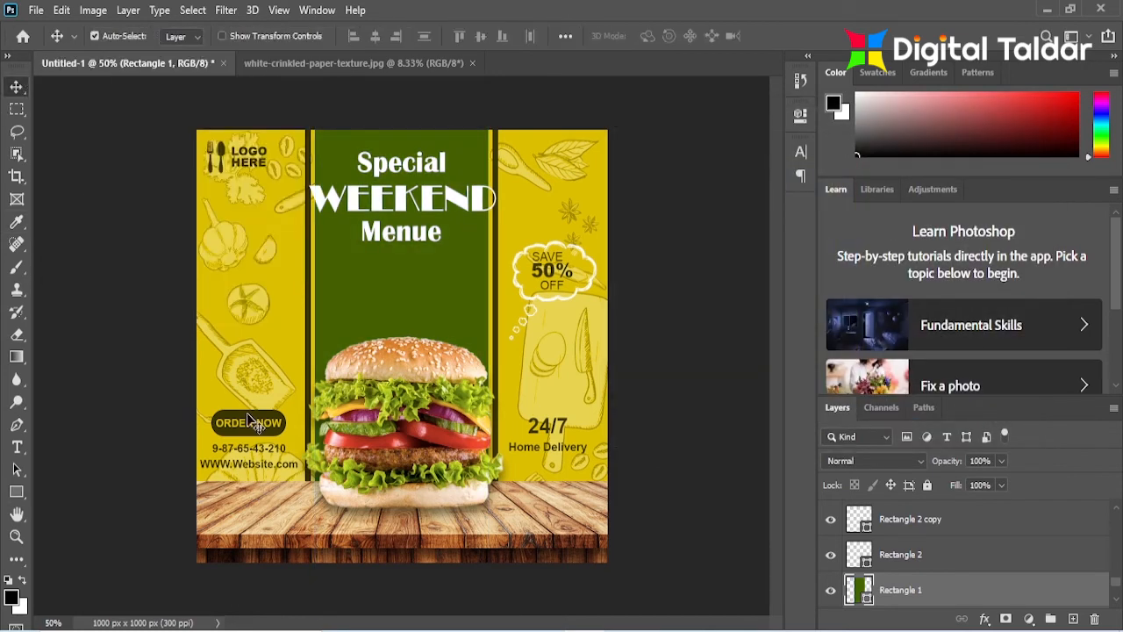
Step: Fill the rounded rectangle behind "ORDER NOW" with the same dark green as the central panel
{"action": "left_click", "coordinate": [23, 490]}
{"action": "left_click", "coordinate": [185, 35]}
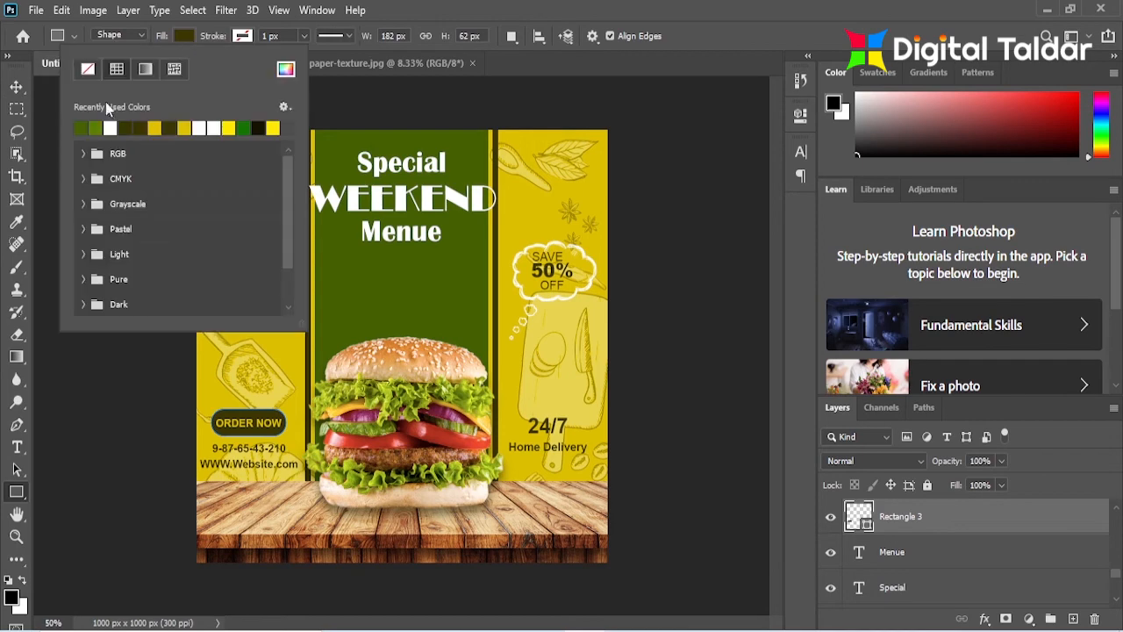
{"action": "left_click", "coordinate": [16, 88]}
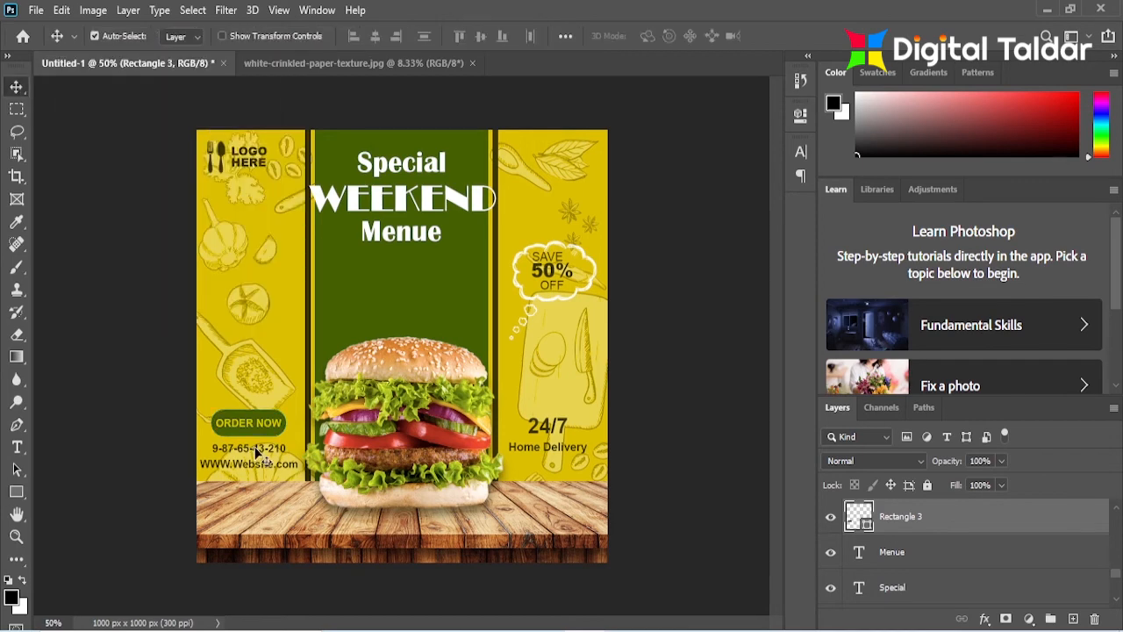
Step: Recolor the phone number text below the order button with the dark green sampled from the central panel
{"action": "left_click", "coordinate": [255, 449]}
{"action": "left_click", "coordinate": [798, 163]}
{"action": "left_click", "coordinate": [746, 254]}
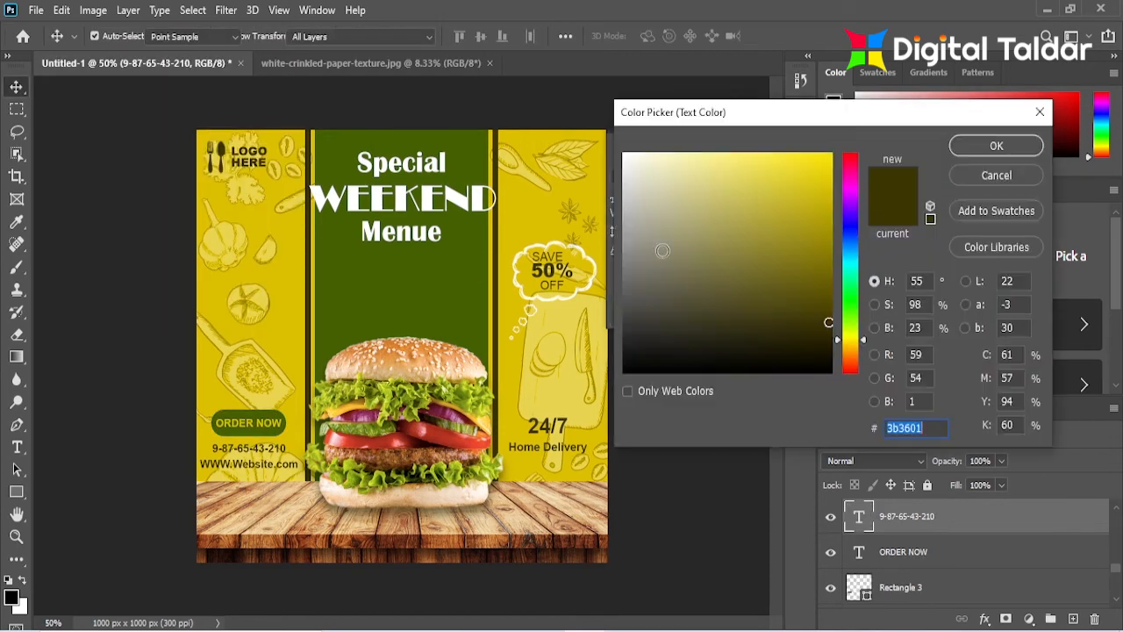
{"action": "left_click", "coordinate": [443, 279]}
{"action": "left_click", "coordinate": [996, 146]}
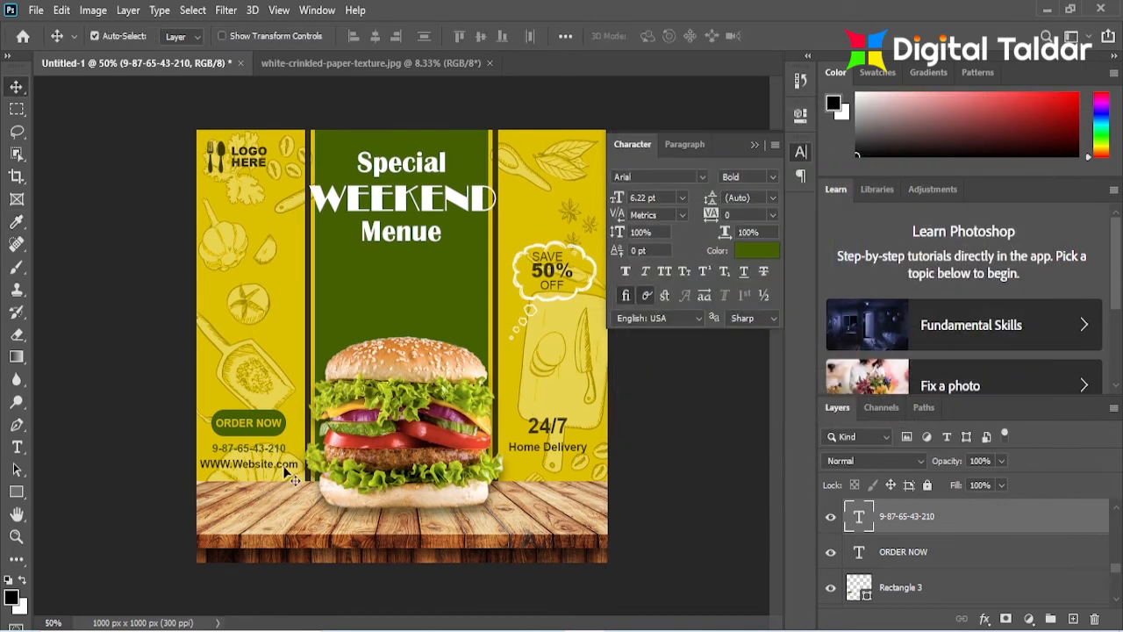
Step: Change the website address text to green 456102, sampled from the central panel
{"action": "left_click", "coordinate": [282, 465]}
{"action": "left_click", "coordinate": [744, 254]}
{"action": "left_click", "coordinate": [466, 278]}
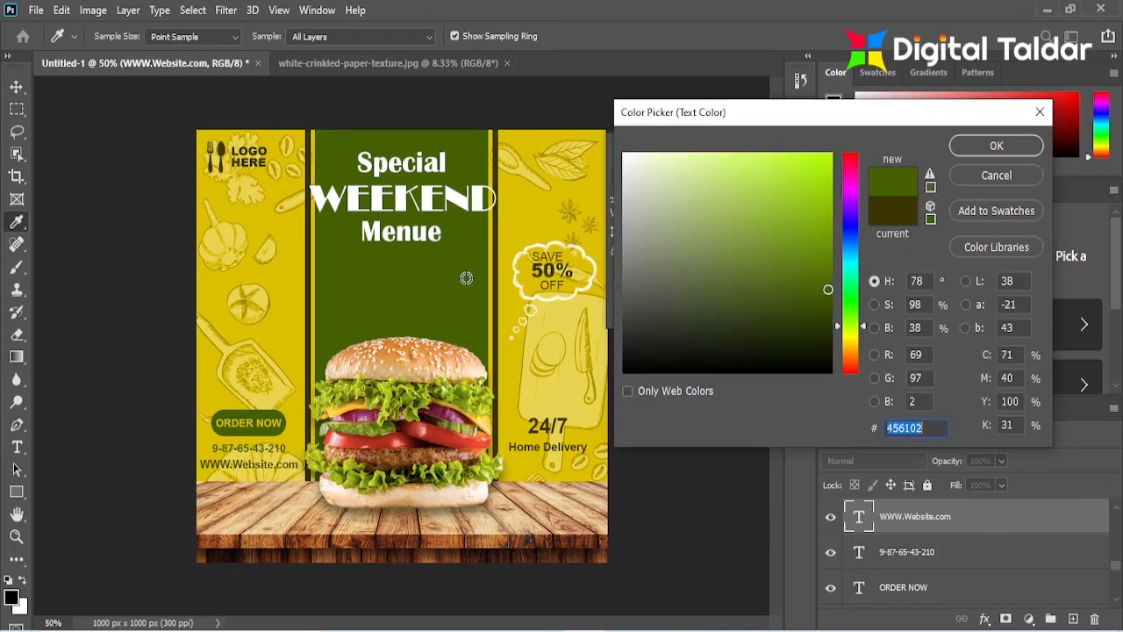
{"action": "left_click", "coordinate": [996, 145]}
{"action": "key", "text": "v"}
Step: Fill the thin vertical stripe along the central panel's right side with the panel's dark green
{"action": "left_click", "coordinate": [506, 321]}
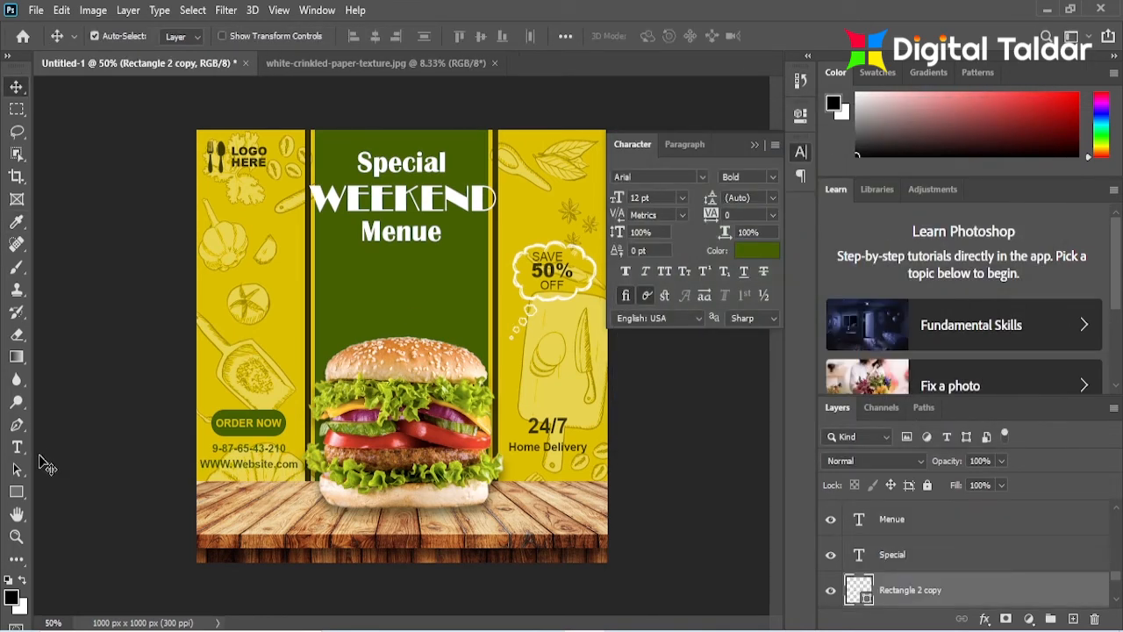
{"action": "left_click", "coordinate": [24, 493]}
{"action": "left_click", "coordinate": [179, 39]}
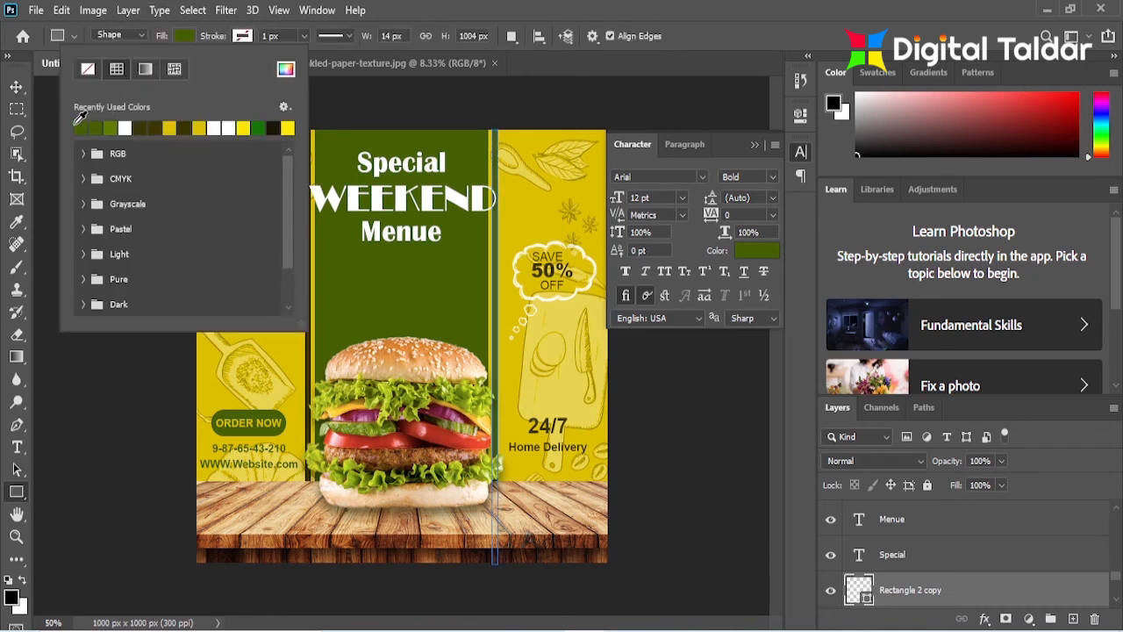
{"action": "key", "text": "Escape"}
{"action": "key", "text": "v"}
Step: Fill the thin vertical stripe along the central panel's left side with the same dark green
{"action": "left_click", "coordinate": [308, 316]}
{"action": "left_click", "coordinate": [17, 492]}
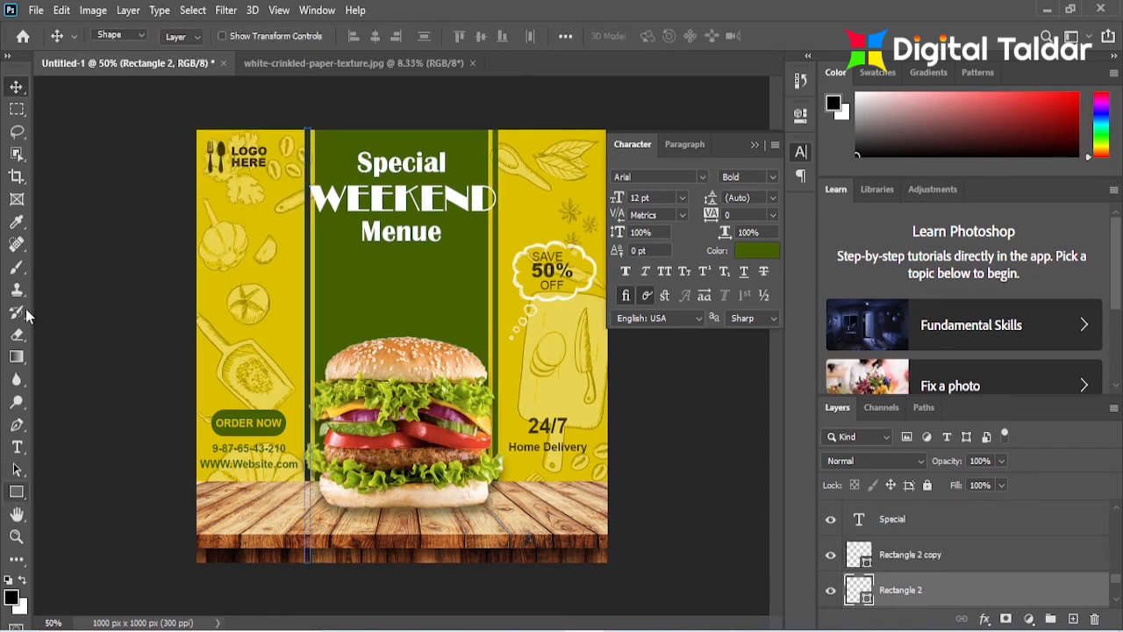
{"action": "left_click", "coordinate": [179, 35]}
{"action": "left_click", "coordinate": [85, 124]}
{"action": "key", "text": "v"}
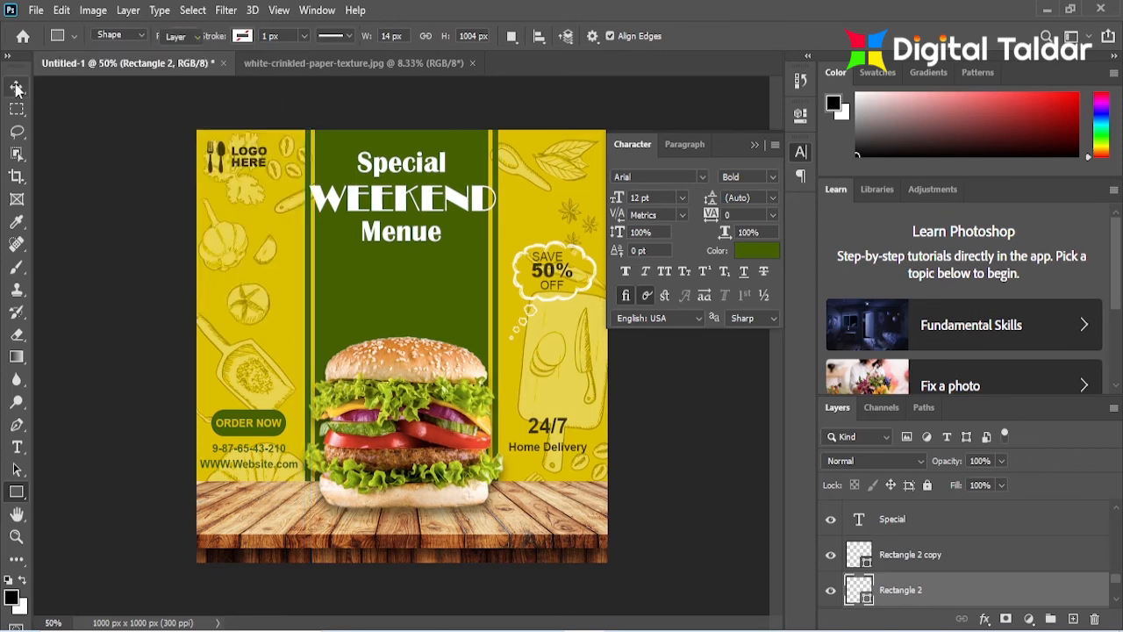
Step: Change the color overlay of the fork-and-spoon logo icon to the dark green sampled from the "ORDER NOW" button
{"action": "left_click", "coordinate": [230, 159]}
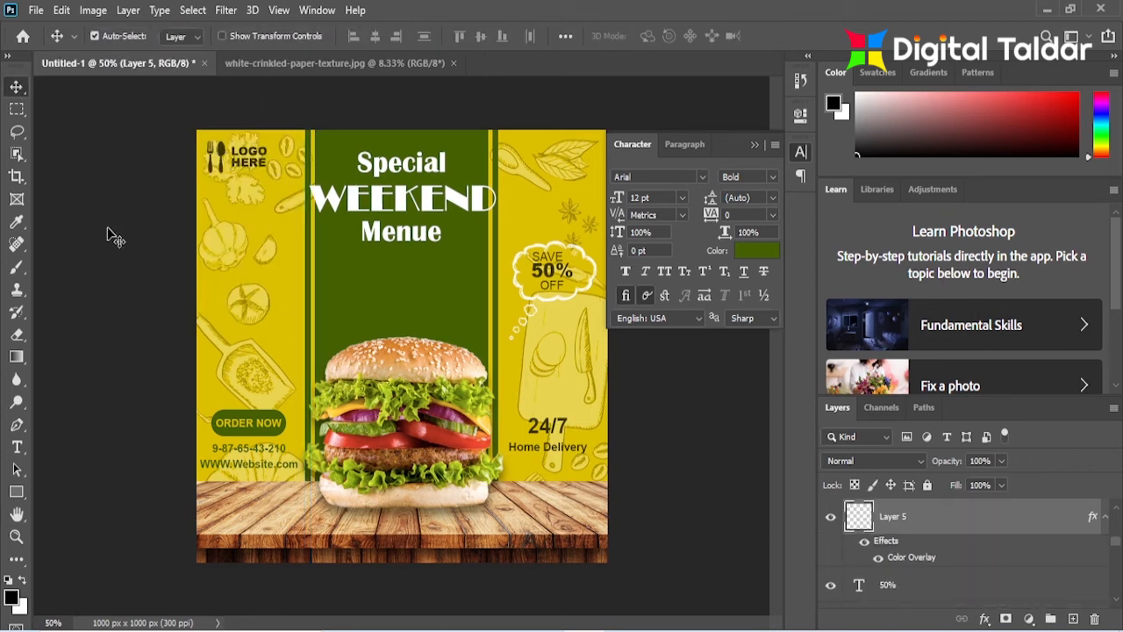
{"action": "double_click", "coordinate": [901, 562]}
{"action": "left_click", "coordinate": [718, 190]}
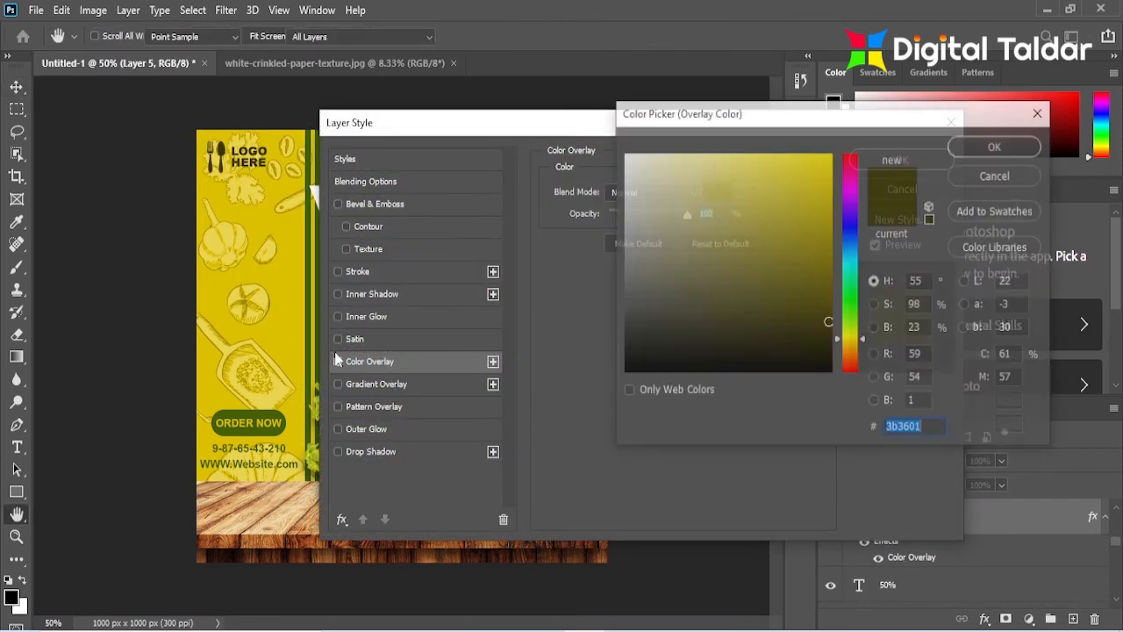
{"action": "left_click", "coordinate": [270, 412]}
{"action": "left_click", "coordinate": [972, 156]}
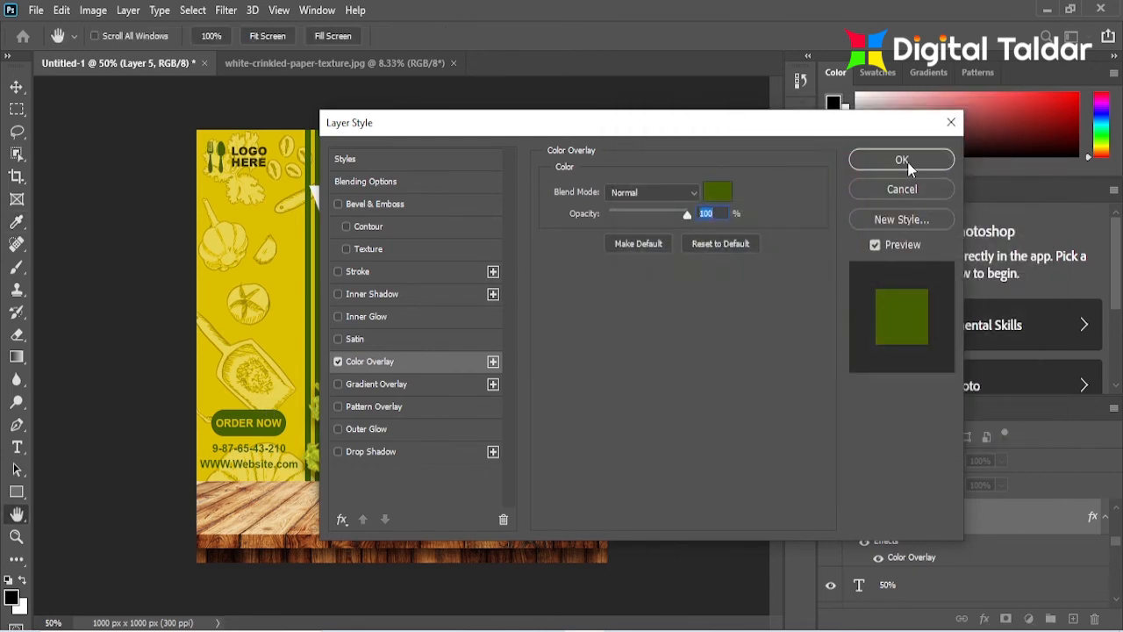
{"action": "left_click", "coordinate": [909, 163]}
Step: Recolor the "LOGO" and "HERE" texts with the dark green sampled from the central panel
{"action": "left_click", "coordinate": [254, 159]}
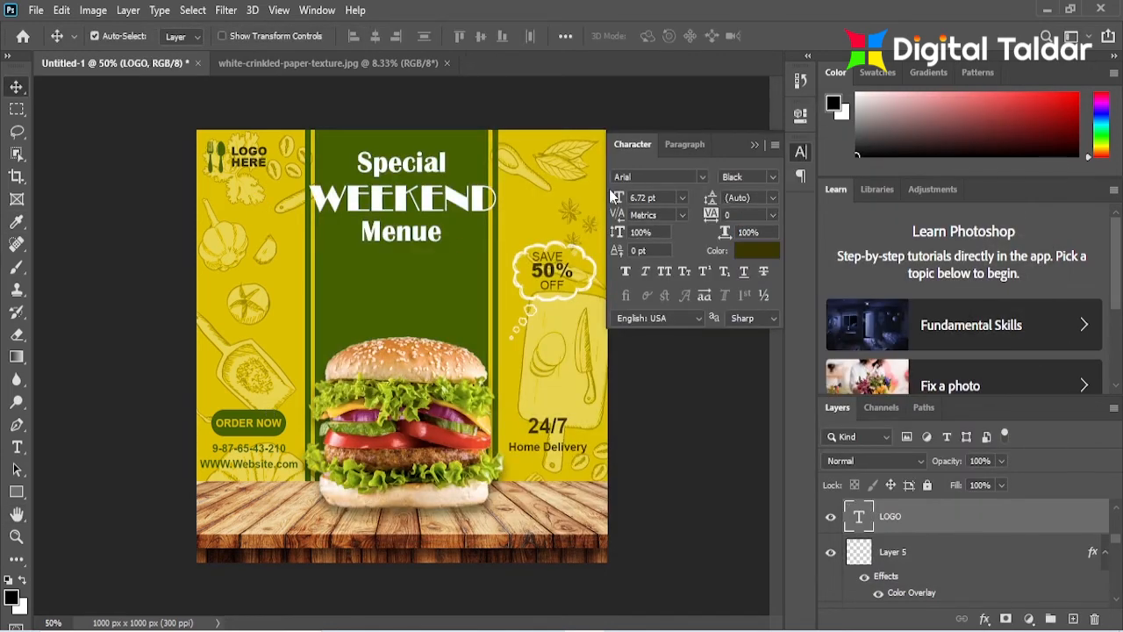
{"action": "left_click", "coordinate": [763, 249]}
{"action": "left_click", "coordinate": [424, 295]}
{"action": "left_click", "coordinate": [997, 145]}
{"action": "left_click", "coordinate": [256, 163]}
{"action": "left_click", "coordinate": [756, 251]}
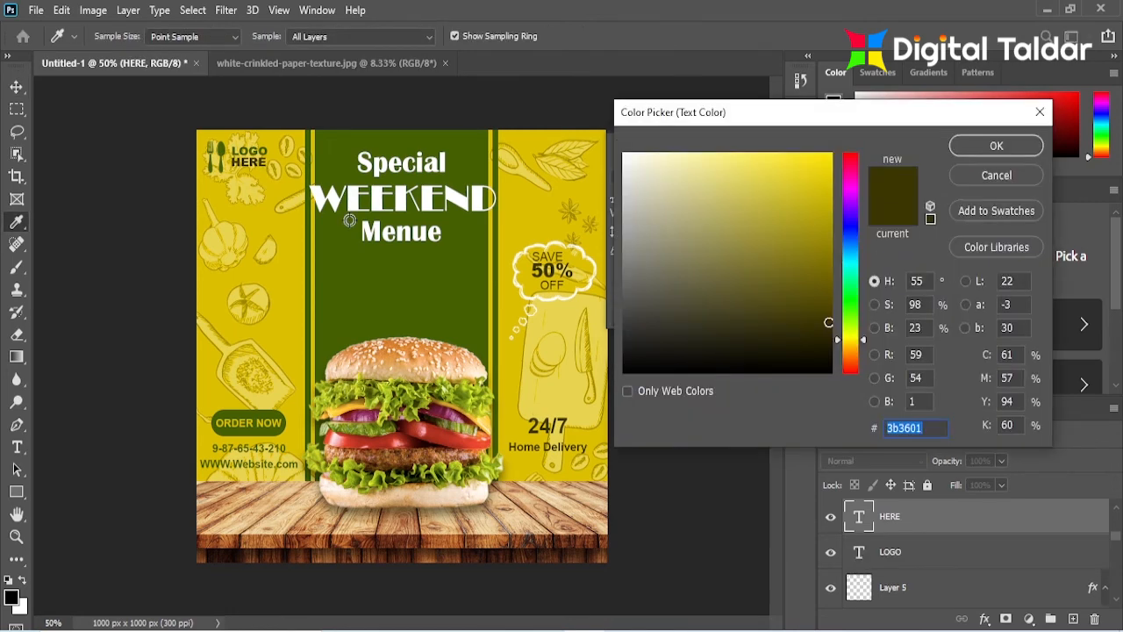
{"action": "left_click", "coordinate": [346, 250]}
{"action": "left_click", "coordinate": [997, 146]}
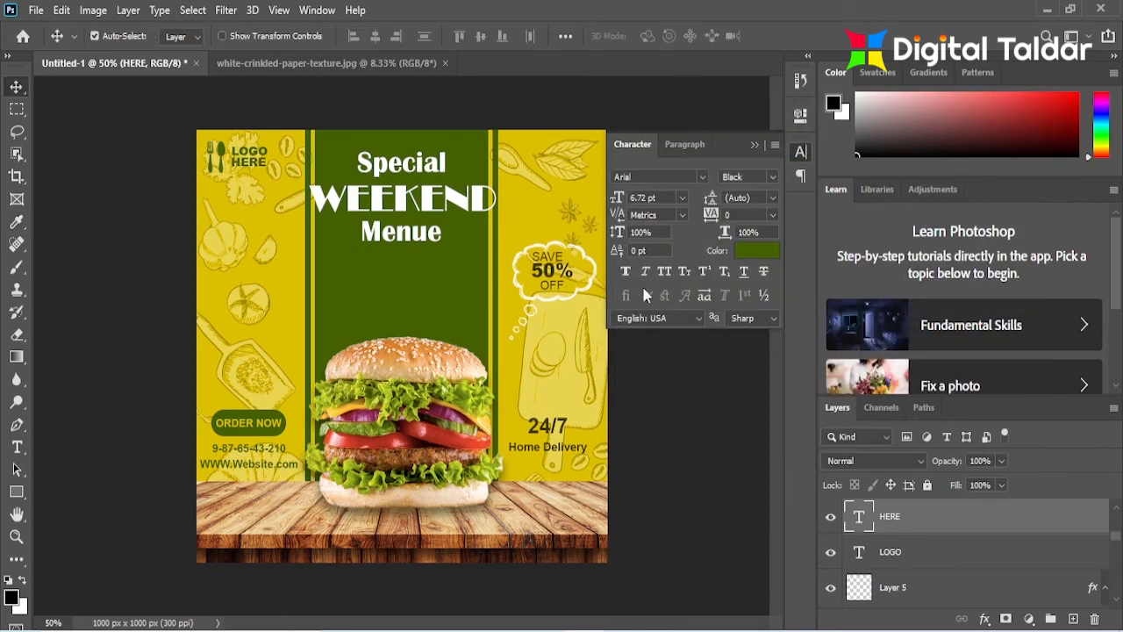
Step: Change the "50%" text in the discount bubble to the central panel's green 456102
{"action": "left_click", "coordinate": [557, 277]}
{"action": "left_click", "coordinate": [756, 251]}
{"action": "left_click", "coordinate": [442, 256]}
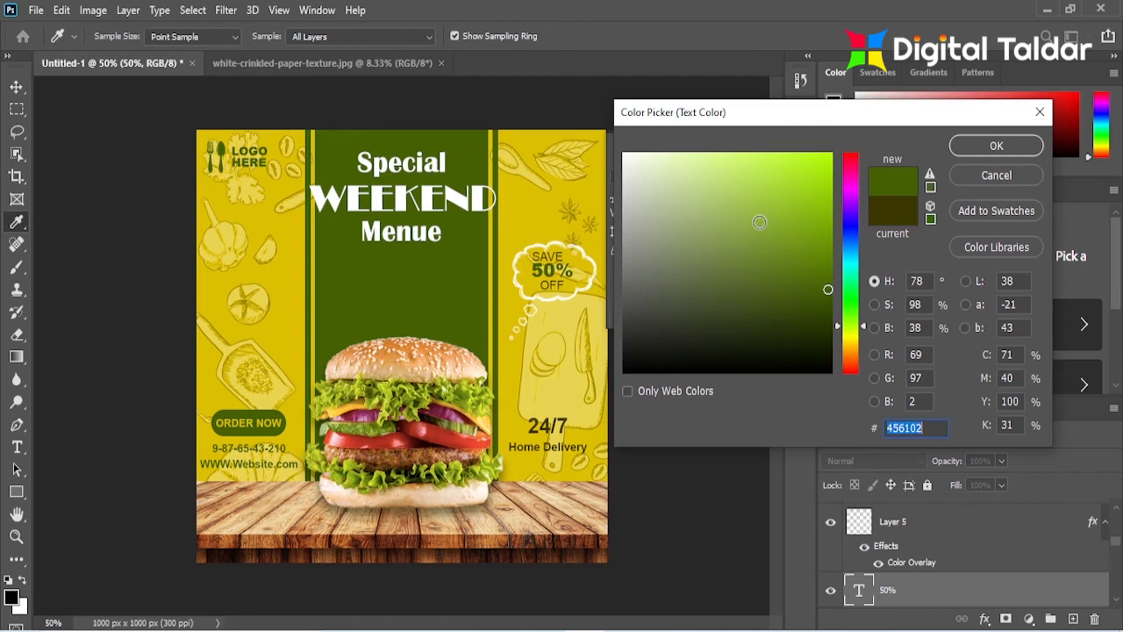
{"action": "left_click", "coordinate": [986, 151]}
Step: Recolor the "SAVE" and "OFF" texts in the discount bubble with green 456102 from the central panel
{"action": "left_click", "coordinate": [560, 266]}
{"action": "left_click", "coordinate": [758, 251]}
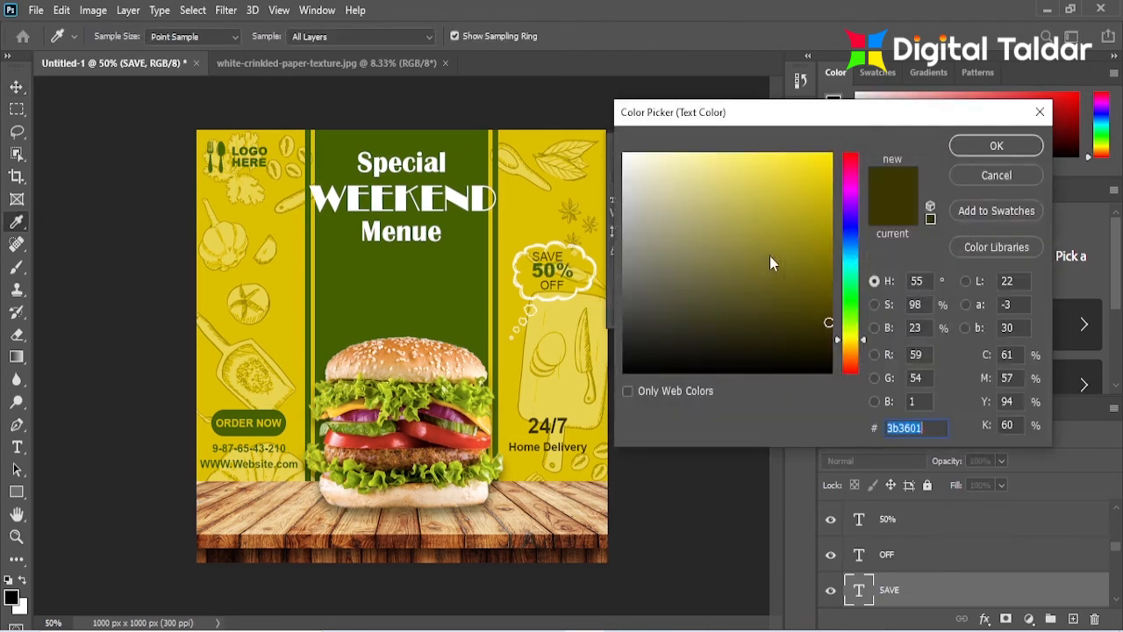
{"action": "left_click", "coordinate": [441, 277]}
{"action": "left_click", "coordinate": [962, 149]}
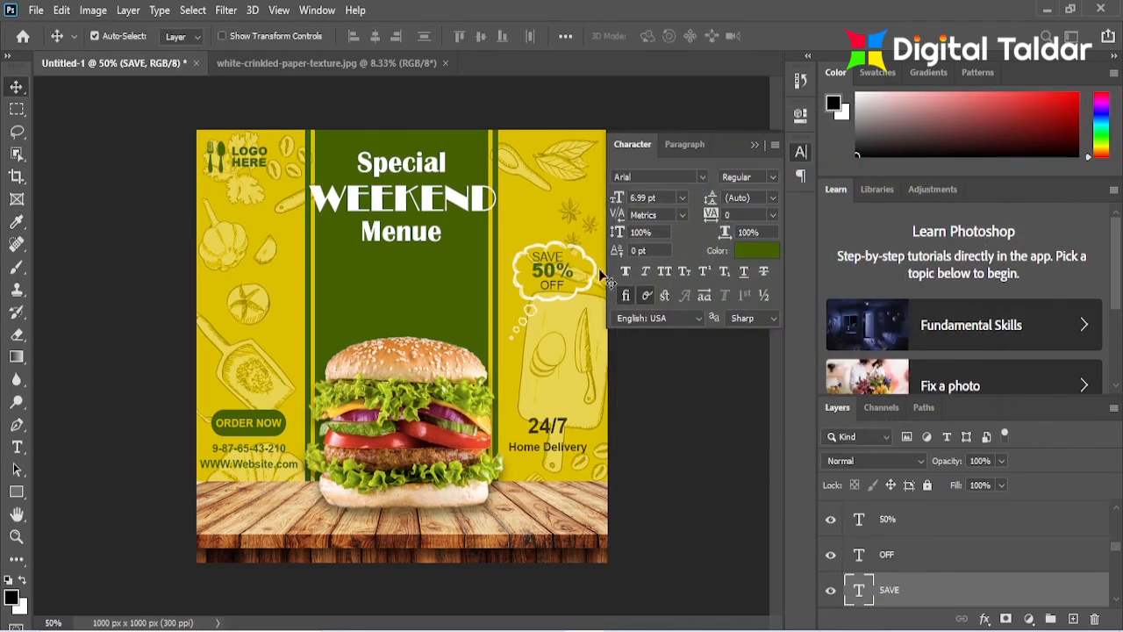
{"action": "left_click", "coordinate": [558, 286]}
{"action": "left_click", "coordinate": [745, 250]}
{"action": "left_click", "coordinate": [390, 312]}
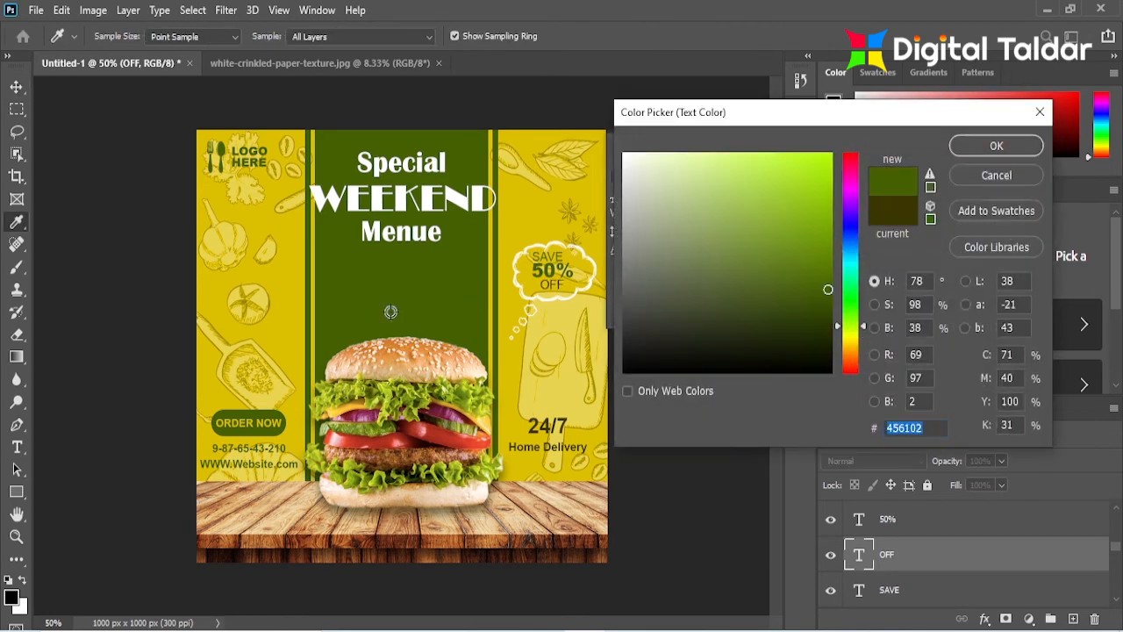
{"action": "left_click", "coordinate": [996, 147]}
Step: Recolor the "24/7" and "Home Delivery" texts with green 456102 sampled from the central panel
{"action": "left_click", "coordinate": [564, 423]}
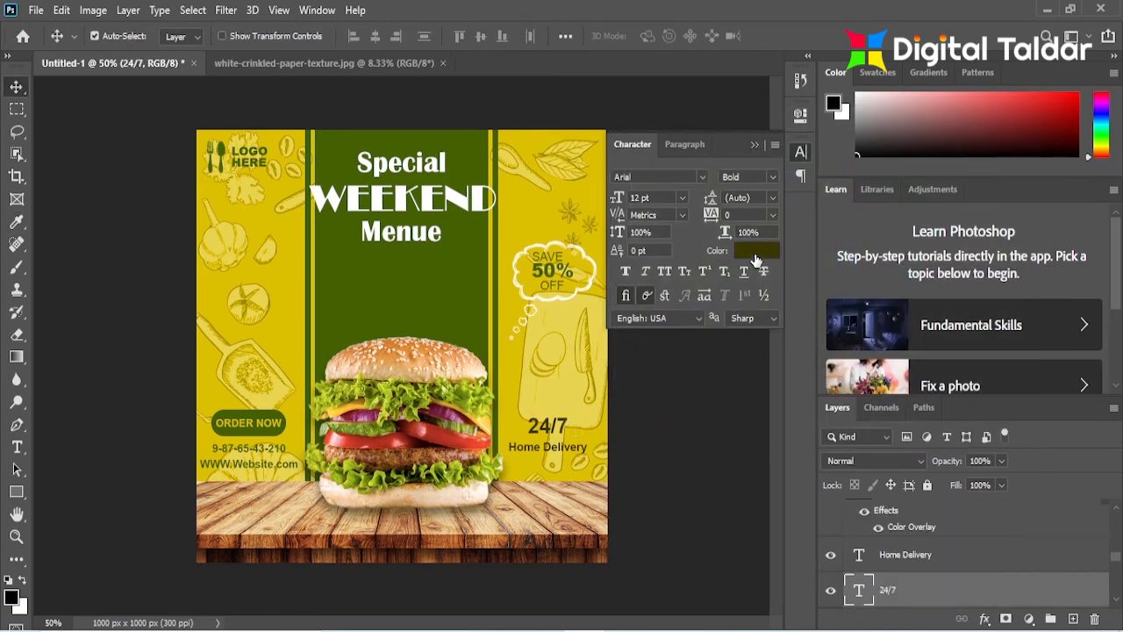
{"action": "left_click", "coordinate": [754, 254]}
{"action": "left_click", "coordinate": [462, 285]}
{"action": "left_click", "coordinate": [997, 146]}
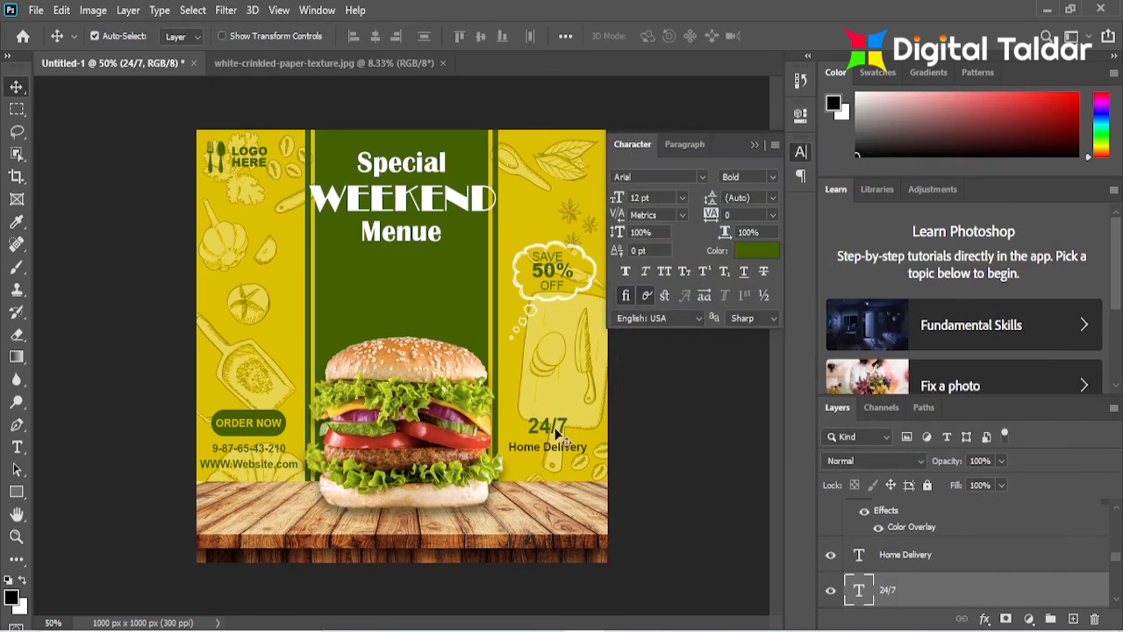
{"action": "left_click", "coordinate": [553, 452]}
{"action": "left_click", "coordinate": [758, 252]}
{"action": "left_click", "coordinate": [432, 268]}
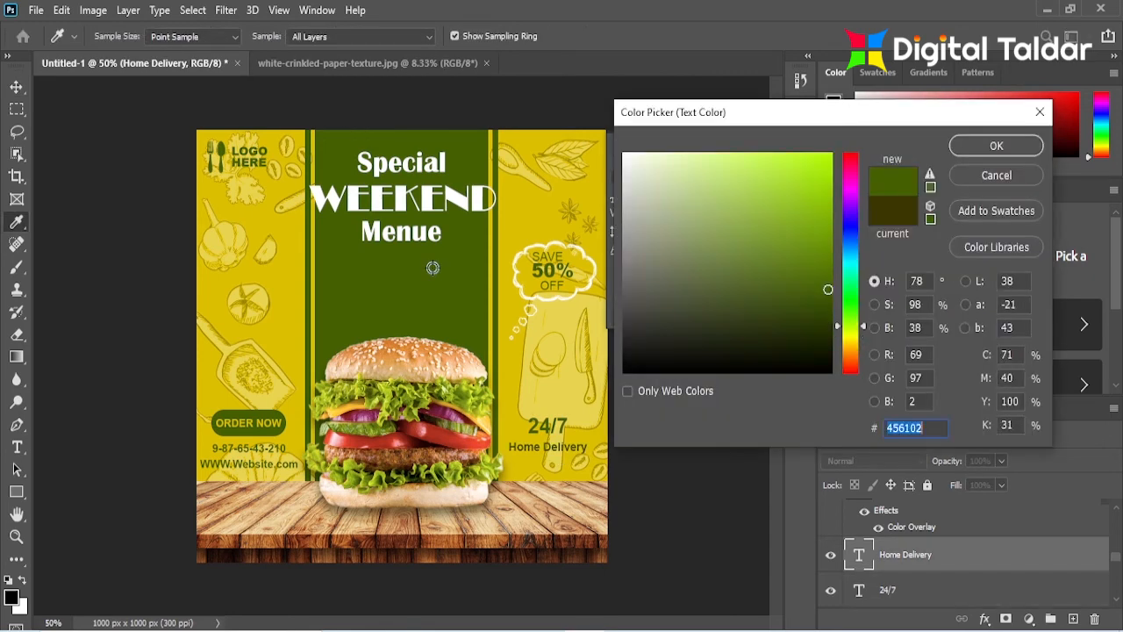
{"action": "left_click", "coordinate": [1007, 149]}
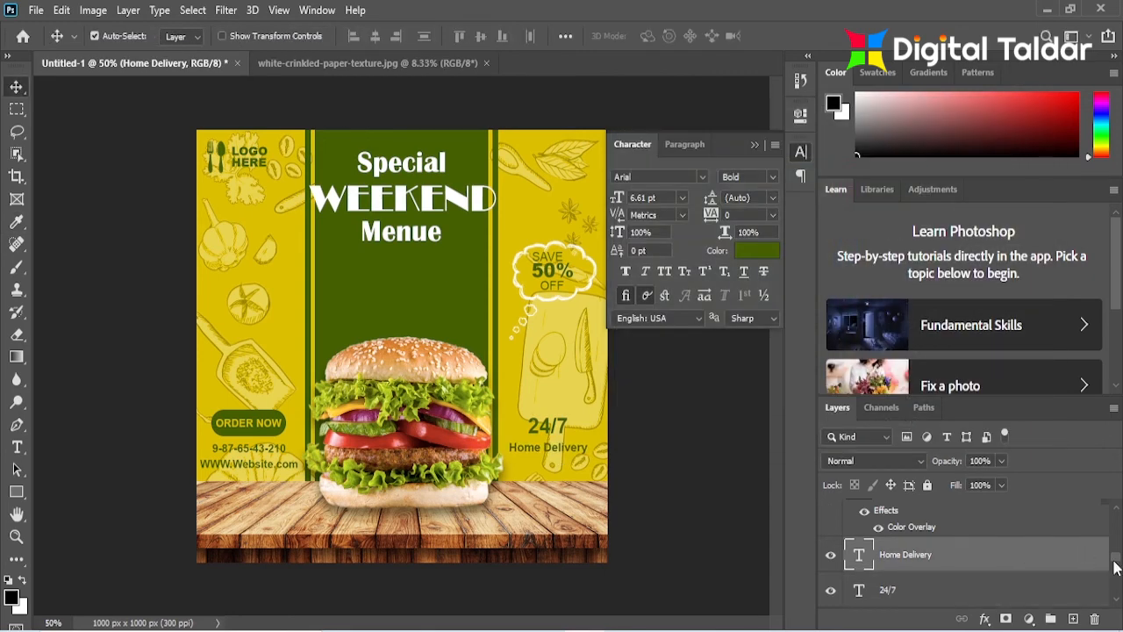
{"action": "left_click_drag", "start_coordinate": [1116, 562], "coordinate": [1119, 487]}
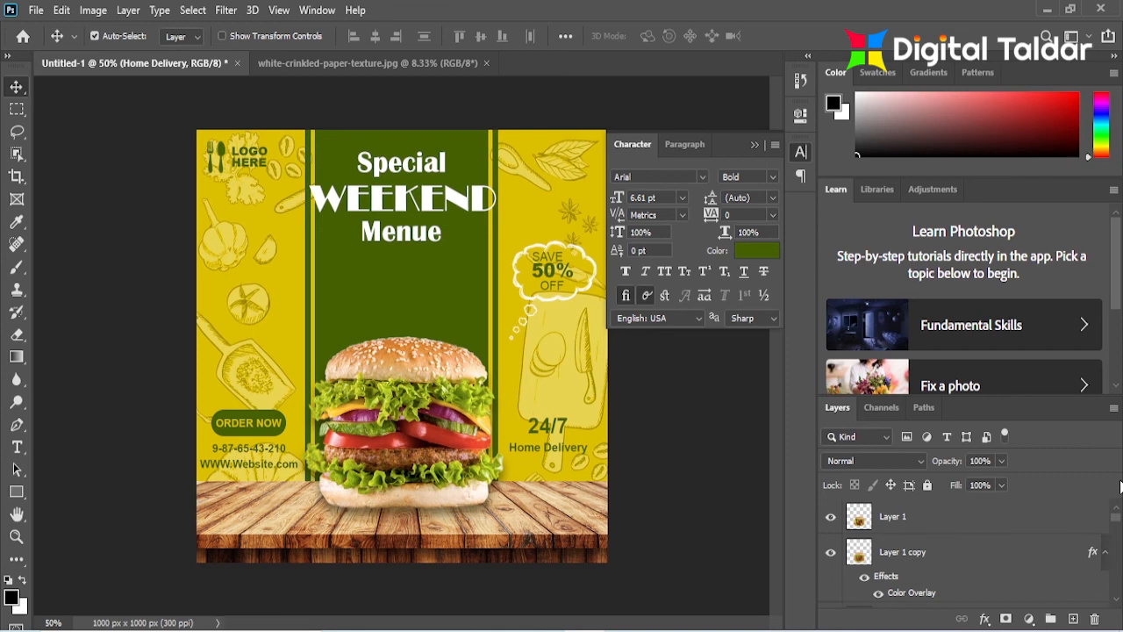
{"action": "left_click", "coordinate": [1024, 522]}
{"action": "key", "text": "ctrl+shift+alt+e"}
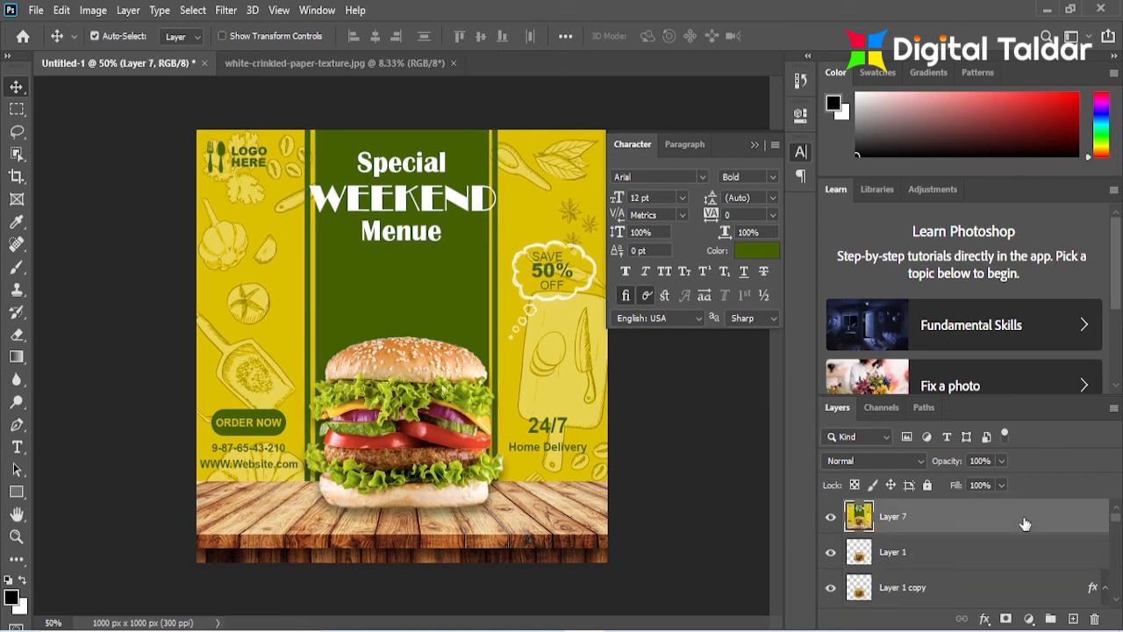
{"action": "left_click", "coordinate": [233, 10]}
{"action": "left_click", "coordinate": [269, 114]}
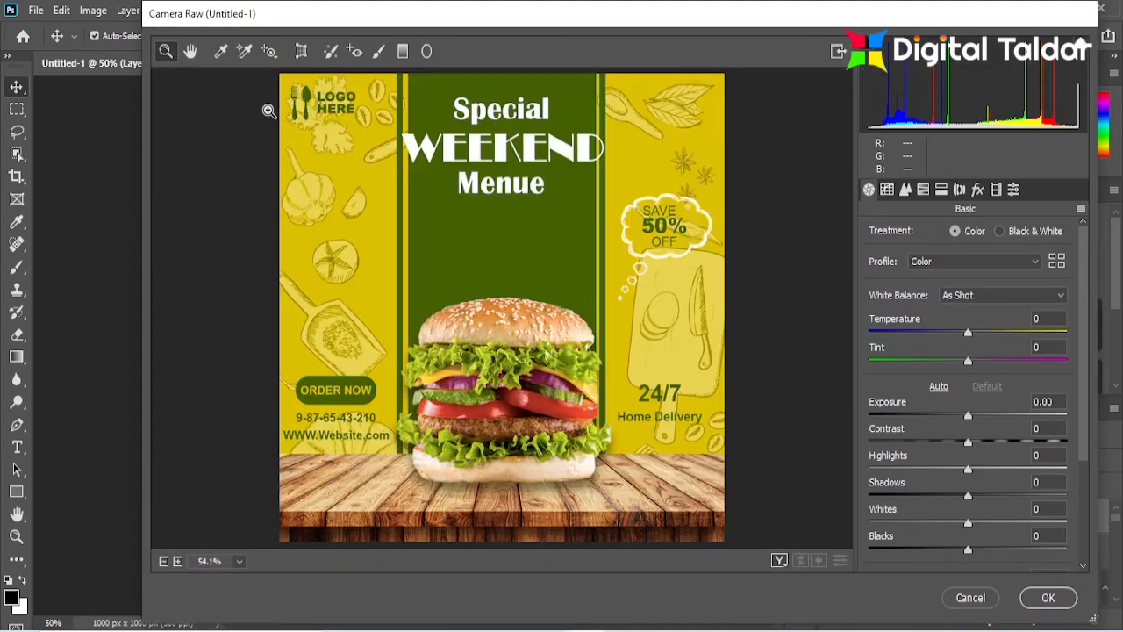
{"action": "left_click", "coordinate": [974, 604]}
{"action": "key", "text": "Delete"}
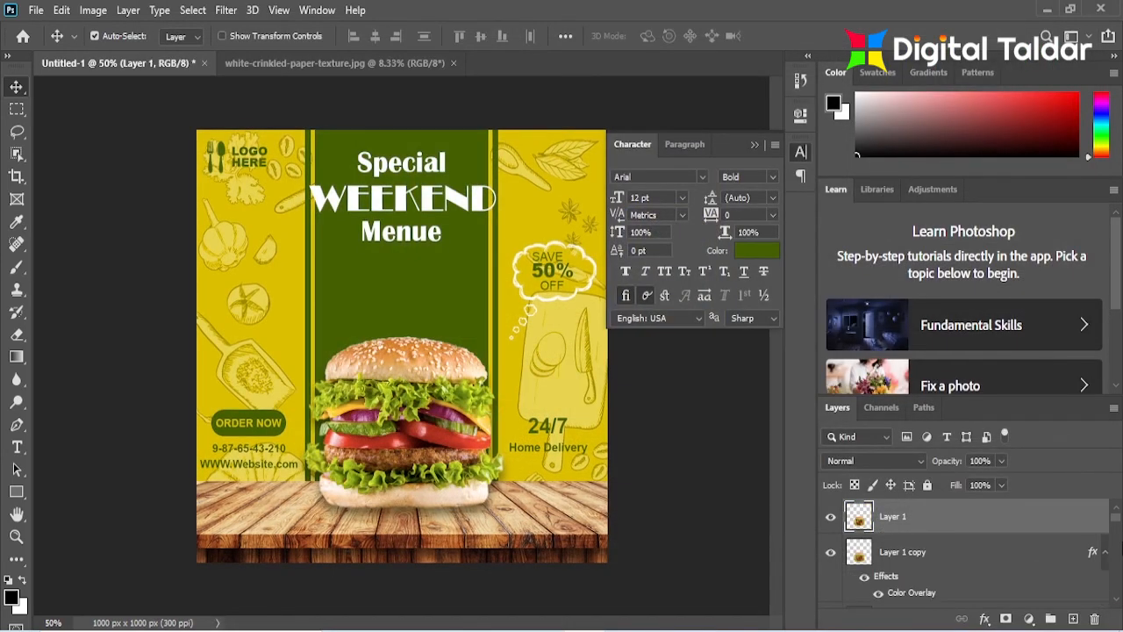
Step: Show the hidden paper texture layer and stamp all visible layers into a new layer at the top of the stack
{"action": "scroll", "coordinate": [927, 527], "scroll_direction": "down", "scroll_amount": 5}
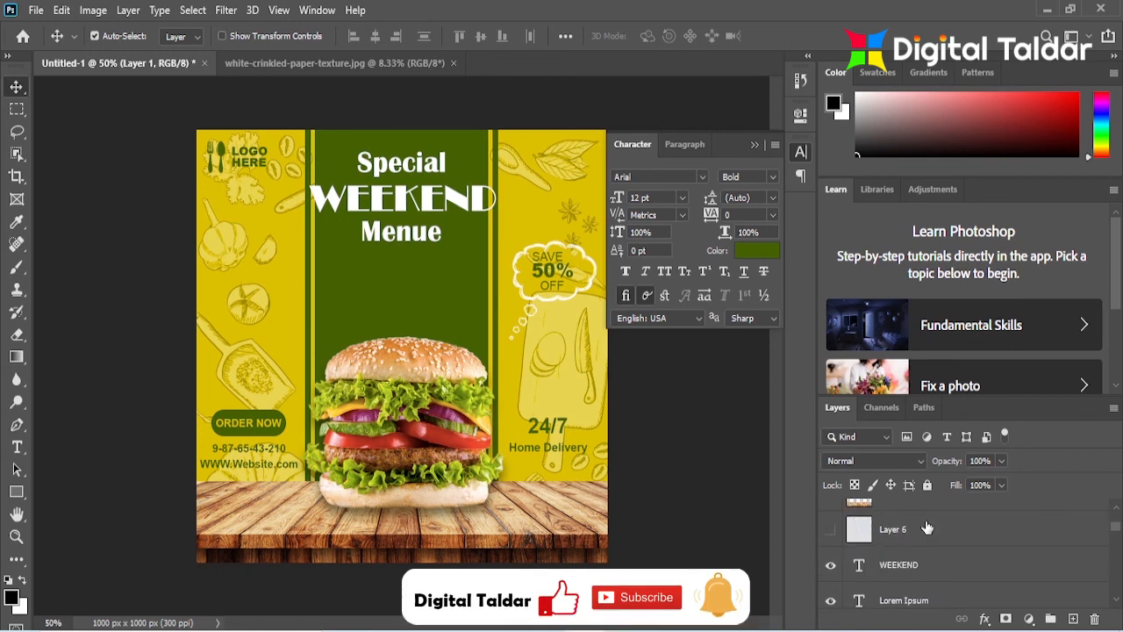
{"action": "left_click", "coordinate": [830, 529]}
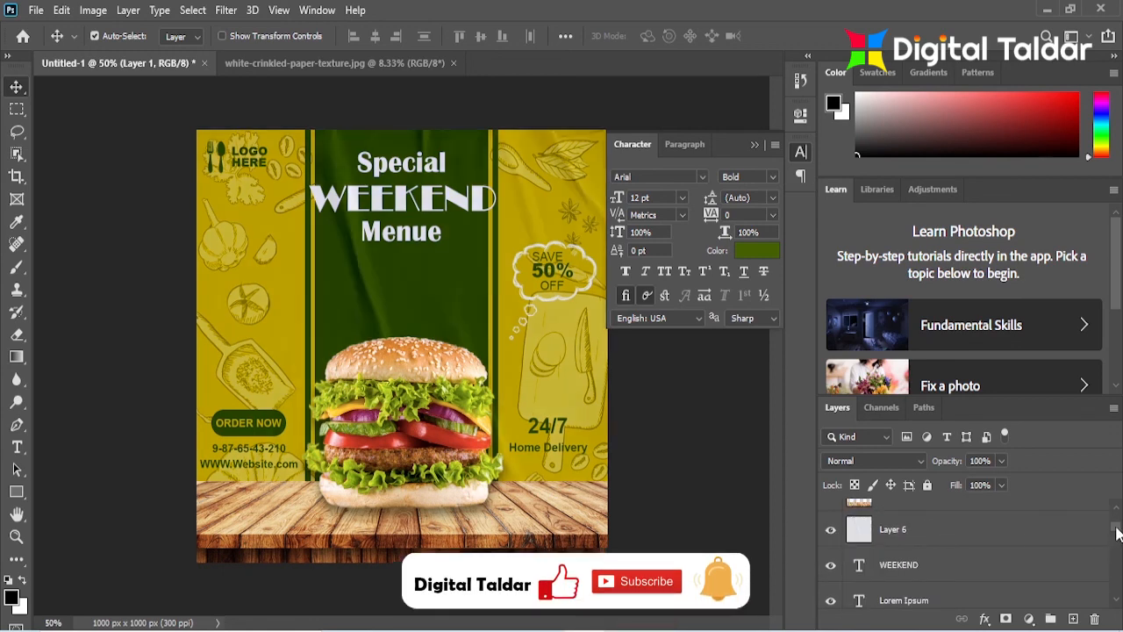
{"action": "scroll", "coordinate": [1033, 515], "scroll_direction": "up", "scroll_amount": 5}
{"action": "key", "text": "ctrl+shift+alt+e"}
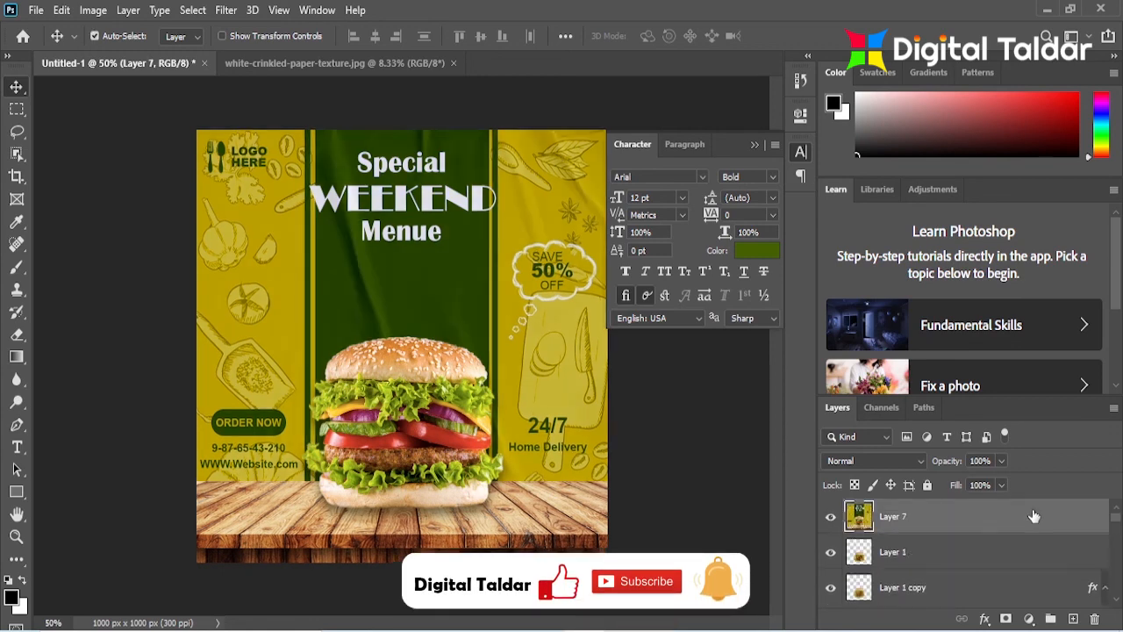
Step: Open the Camera Raw filter on the stamped layer and set contrast to +67 and shadows to -24
{"action": "left_click", "coordinate": [225, 9]}
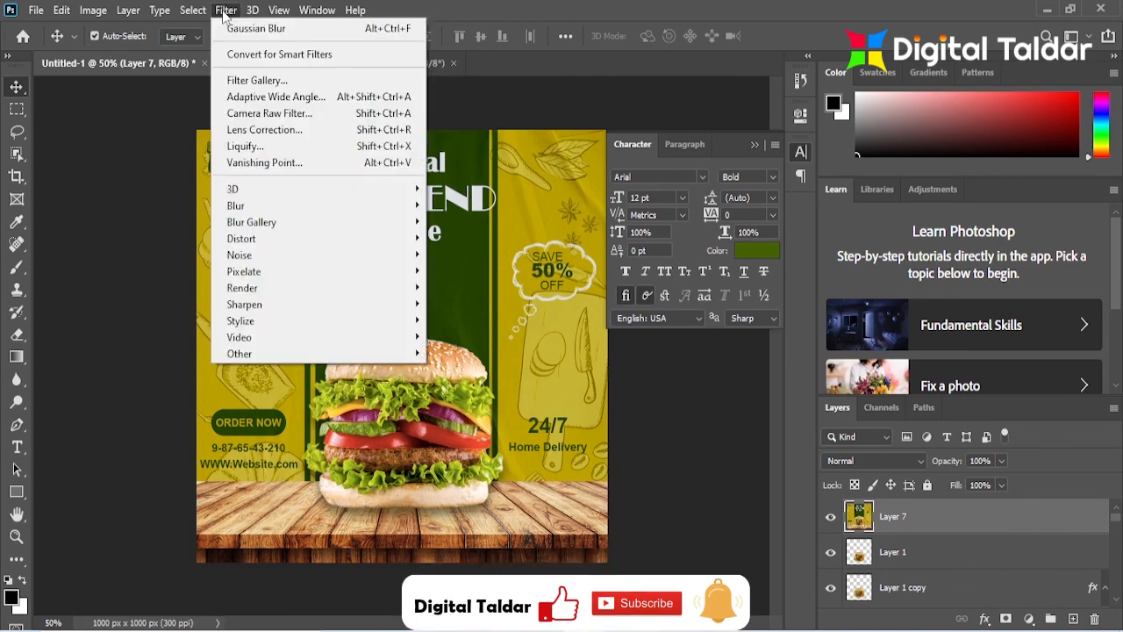
{"action": "left_click", "coordinate": [263, 114]}
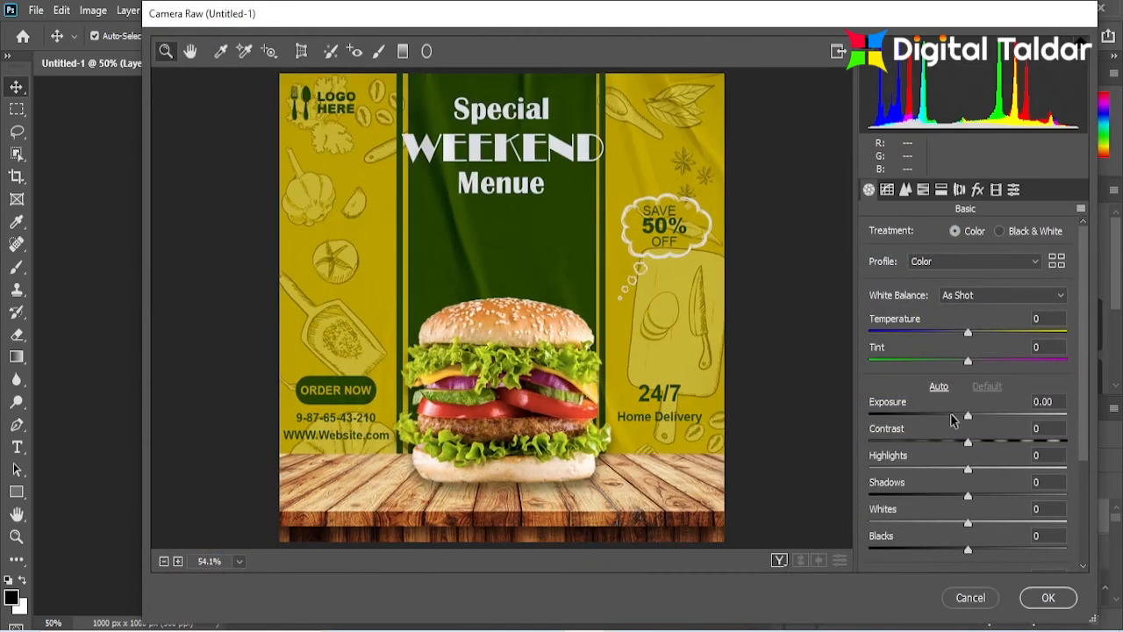
{"action": "left_click_drag", "start_coordinate": [967, 441], "coordinate": [1035, 443]}
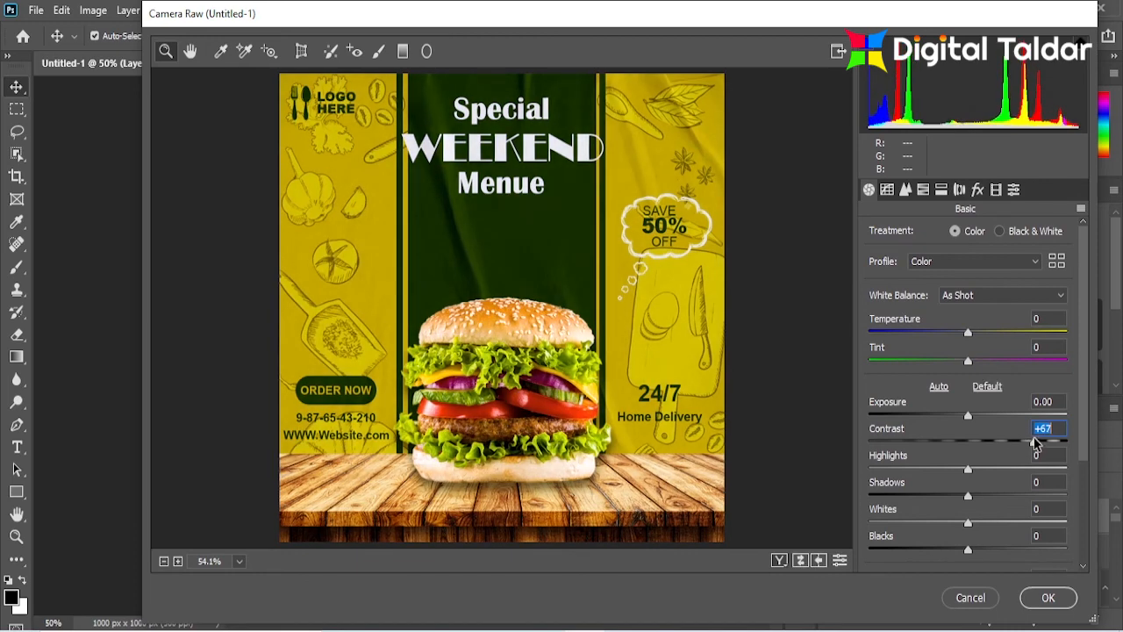
{"action": "left_click_drag", "start_coordinate": [968, 497], "coordinate": [944, 500]}
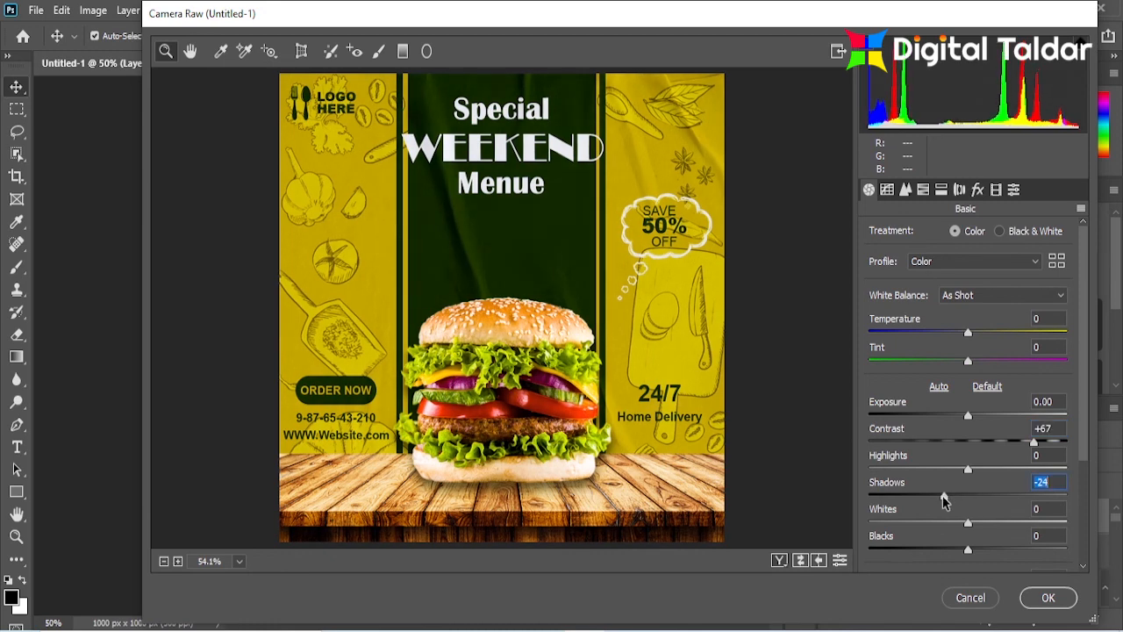
Step: Set texture to +29, clarity to +14 and dehaze to +7, apply the Camera Raw filter and collapse the character settings
{"action": "left_click_drag", "start_coordinate": [1083, 387], "coordinate": [1079, 502]}
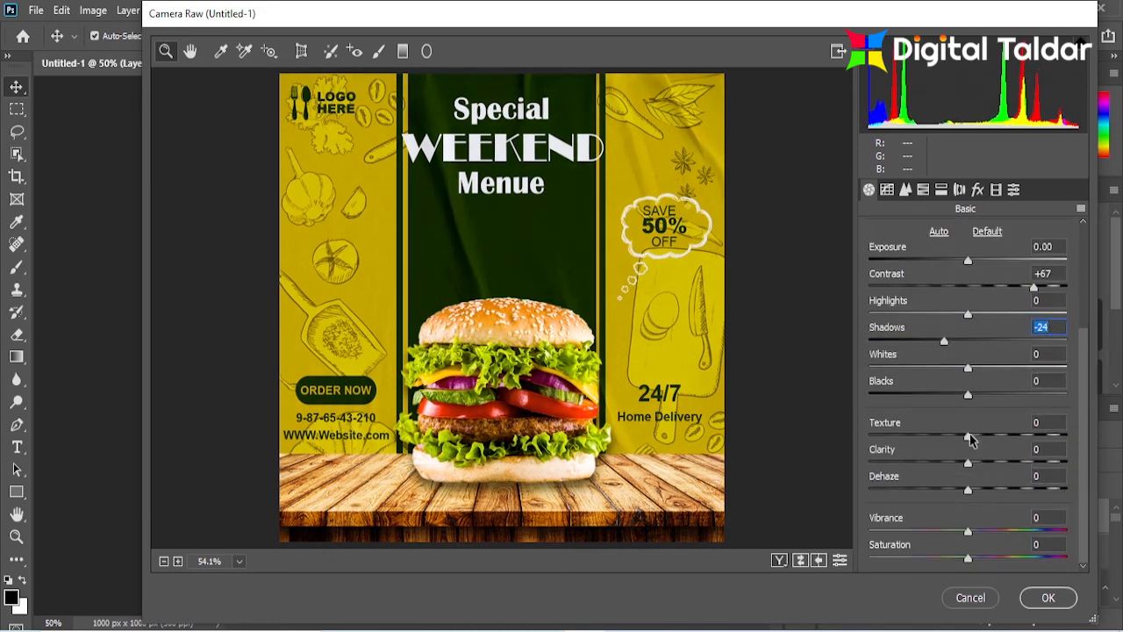
{"action": "left_click_drag", "start_coordinate": [970, 436], "coordinate": [974, 489]}
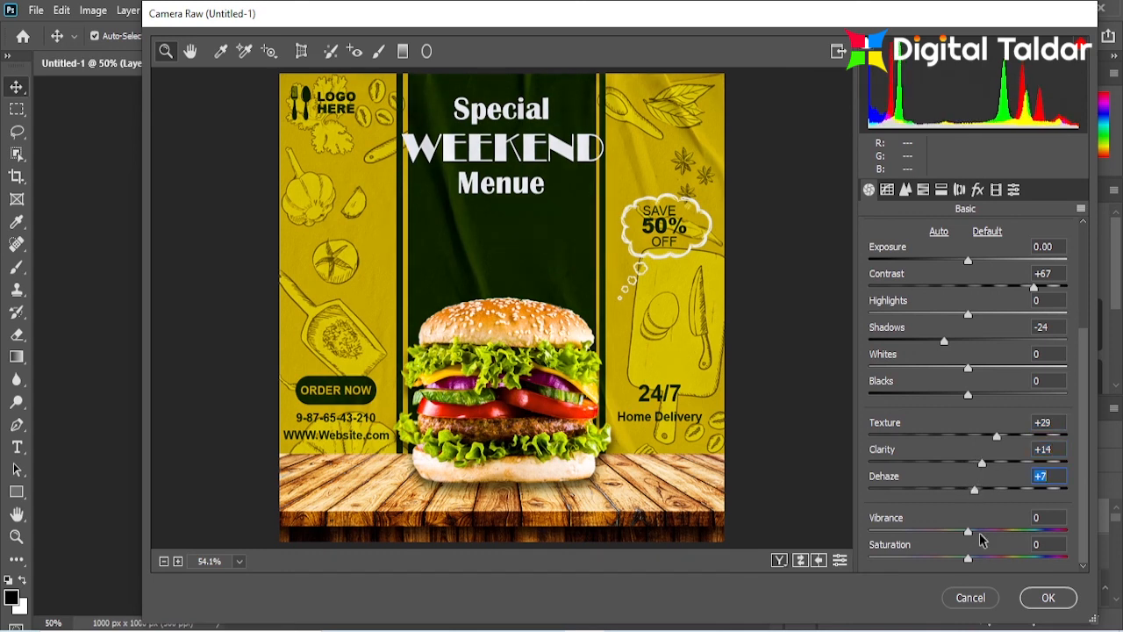
{"action": "left_click", "coordinate": [1047, 598]}
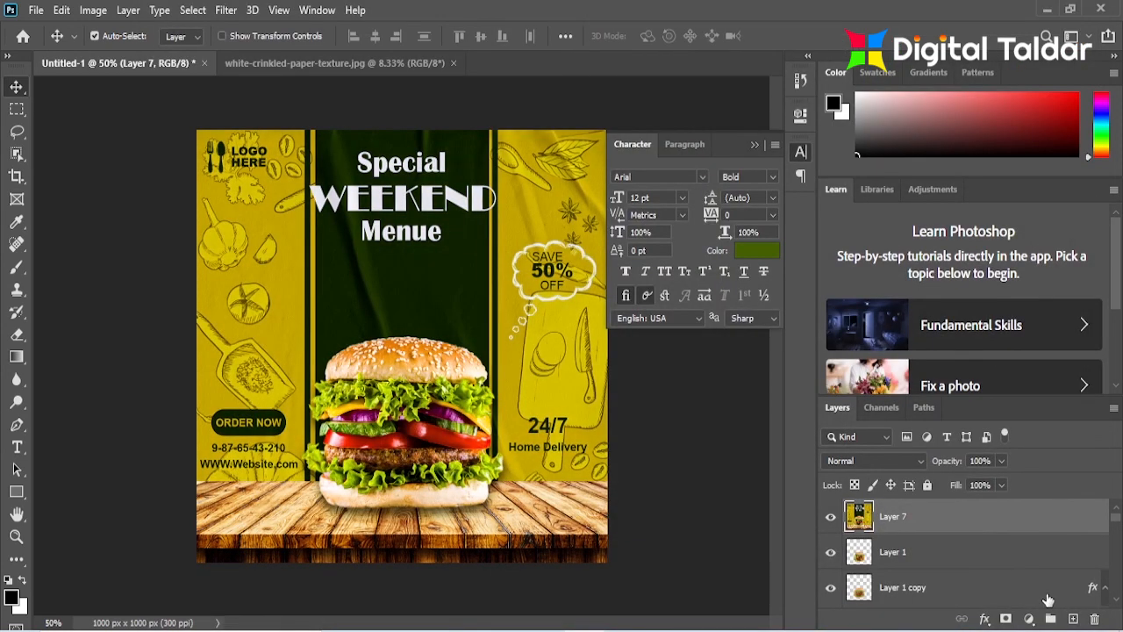
{"action": "left_click", "coordinate": [754, 144]}
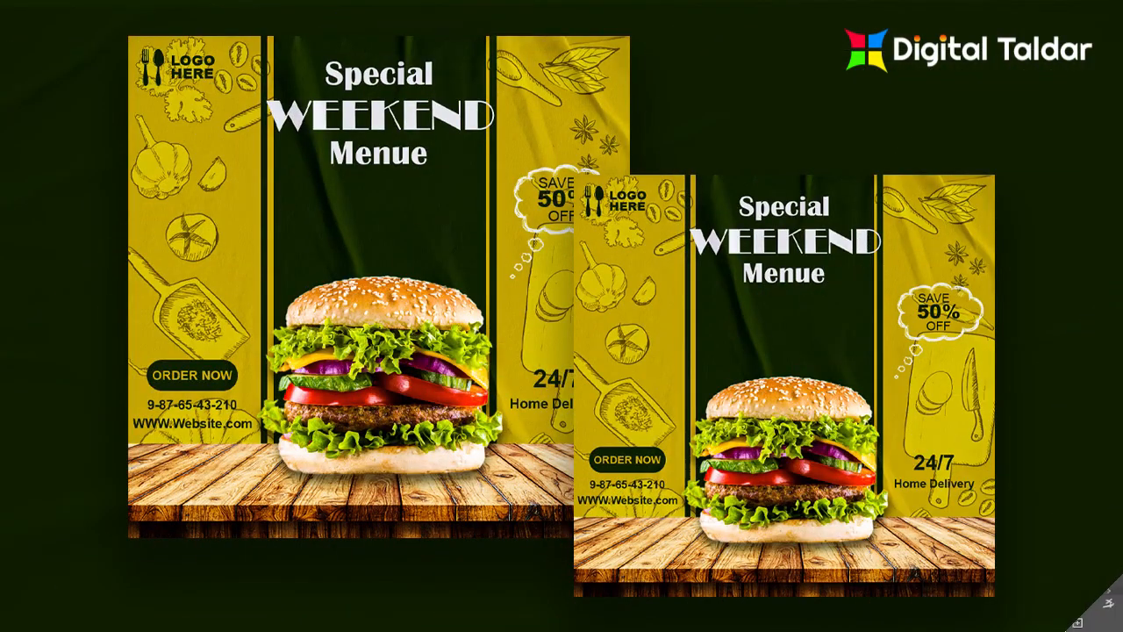